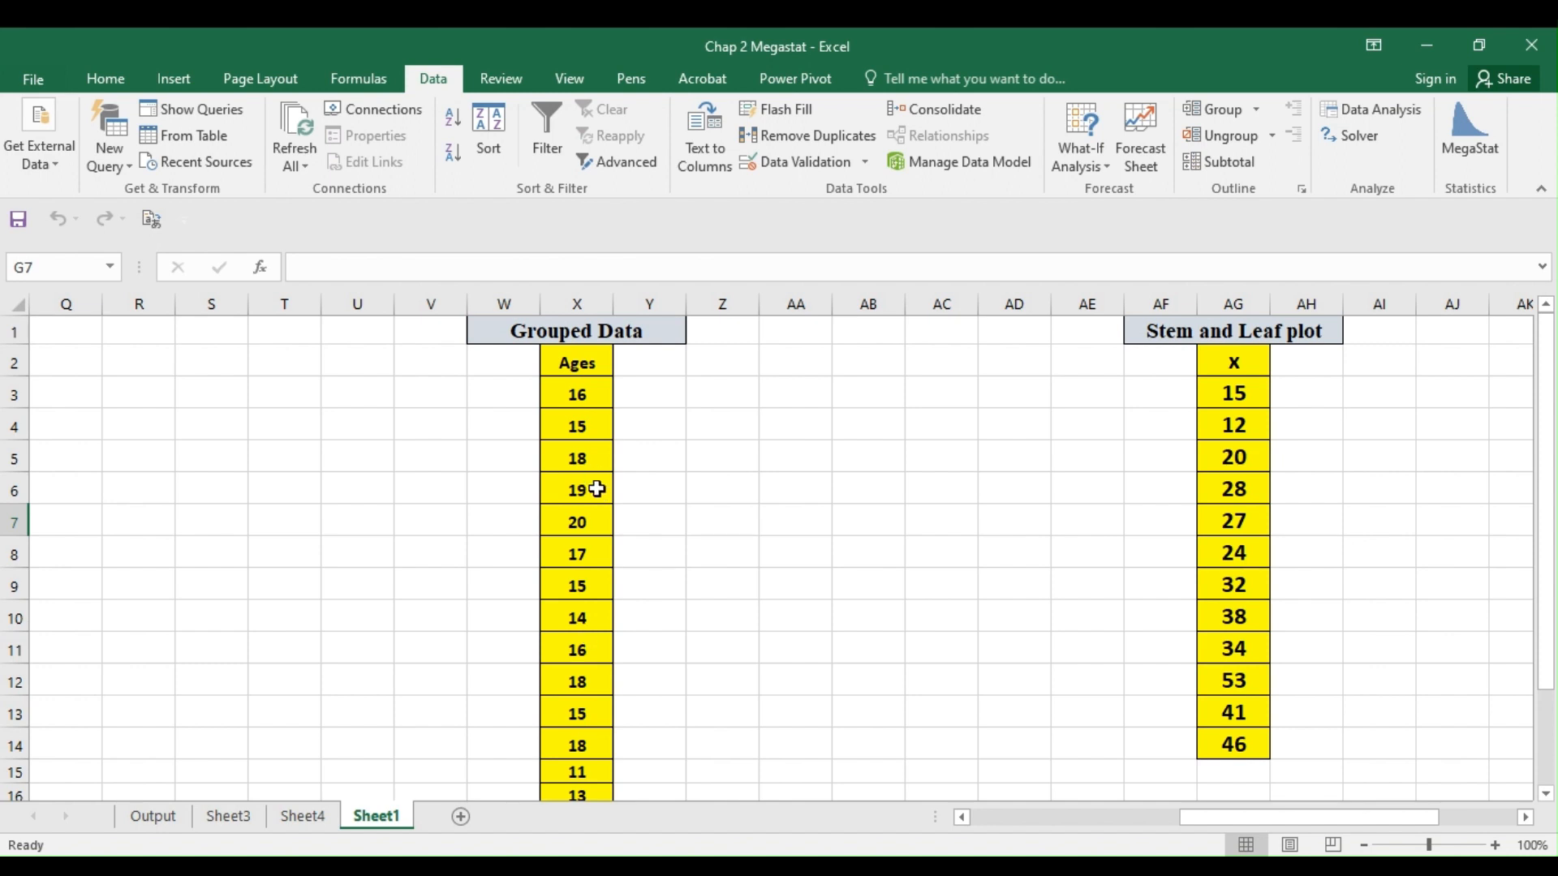
# - Start a MegaStat quantitative frequency distribution with the Ages data in Sheet1 X2:X17 as the input range
pyautogui.click(1473, 160)
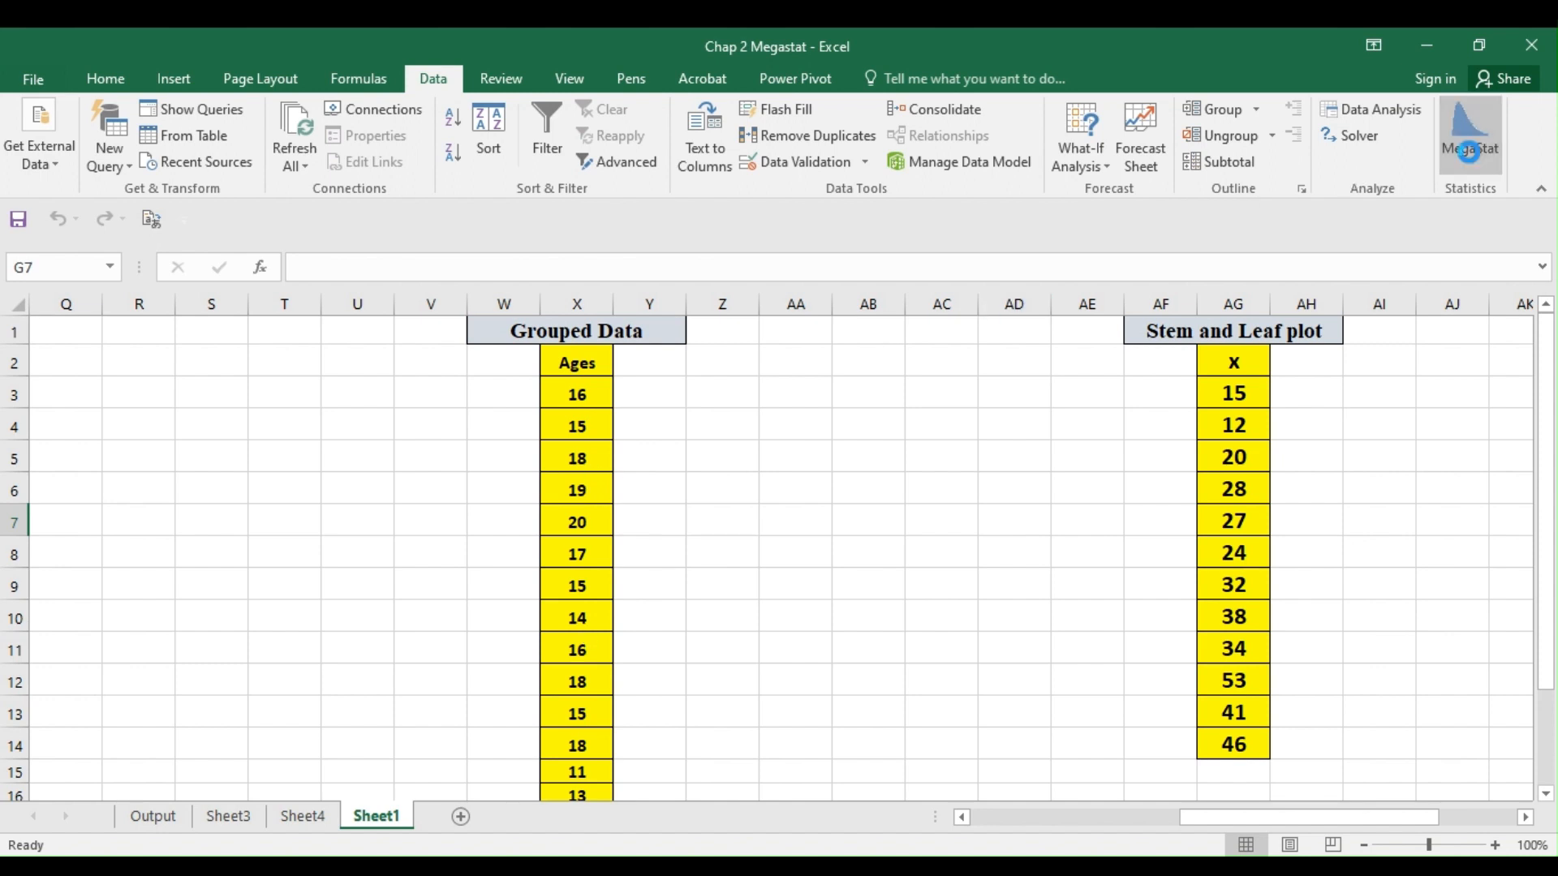
pyautogui.moveTo(864, 241); pyautogui.dragTo(1119, 349)
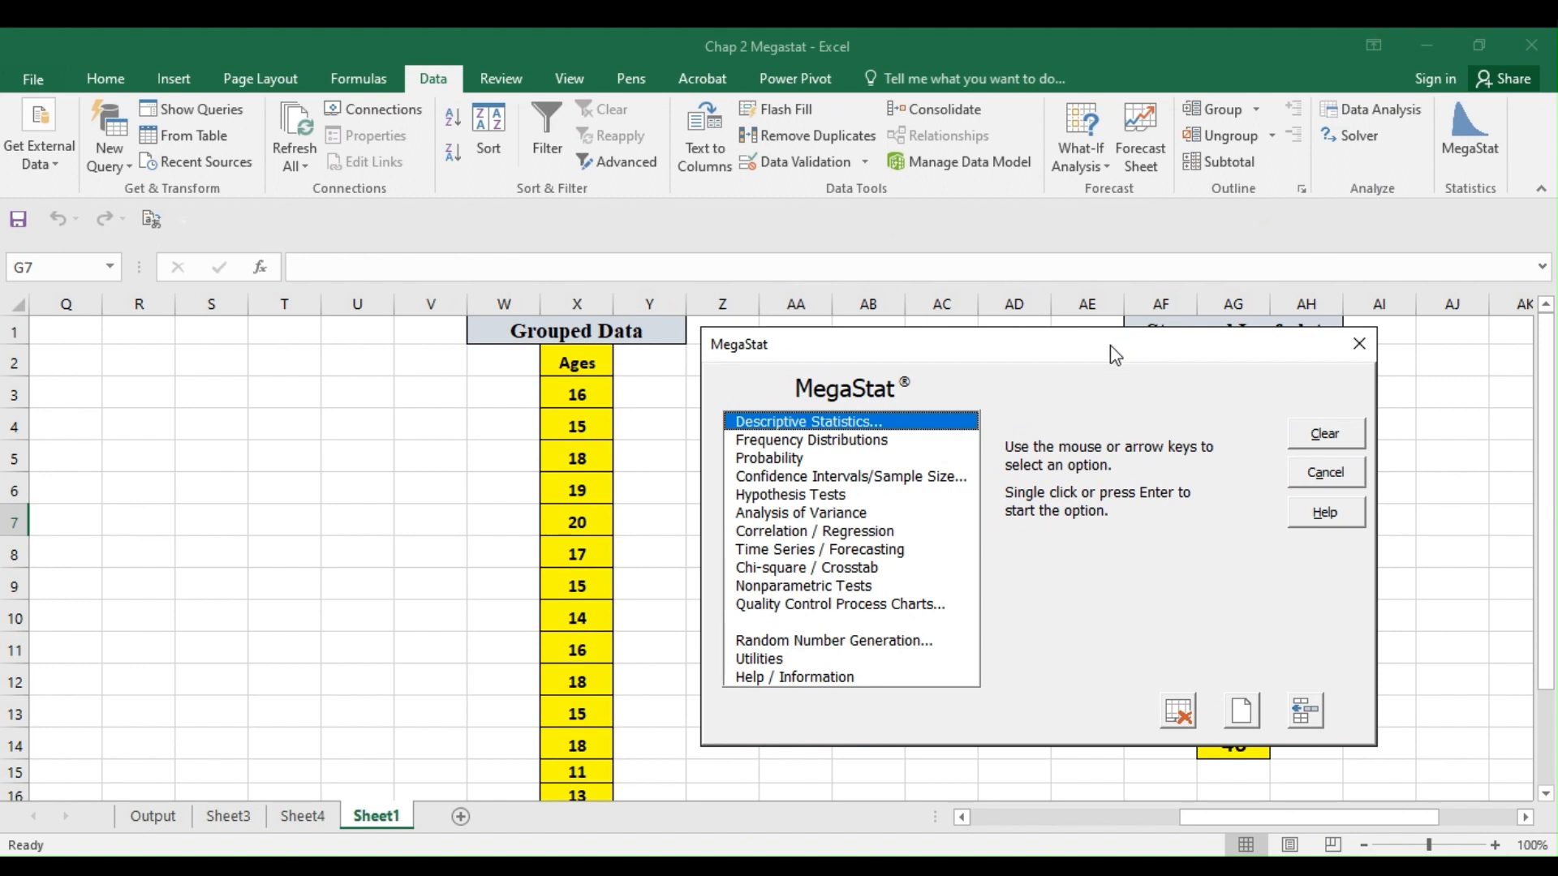
pyautogui.click(843, 442)
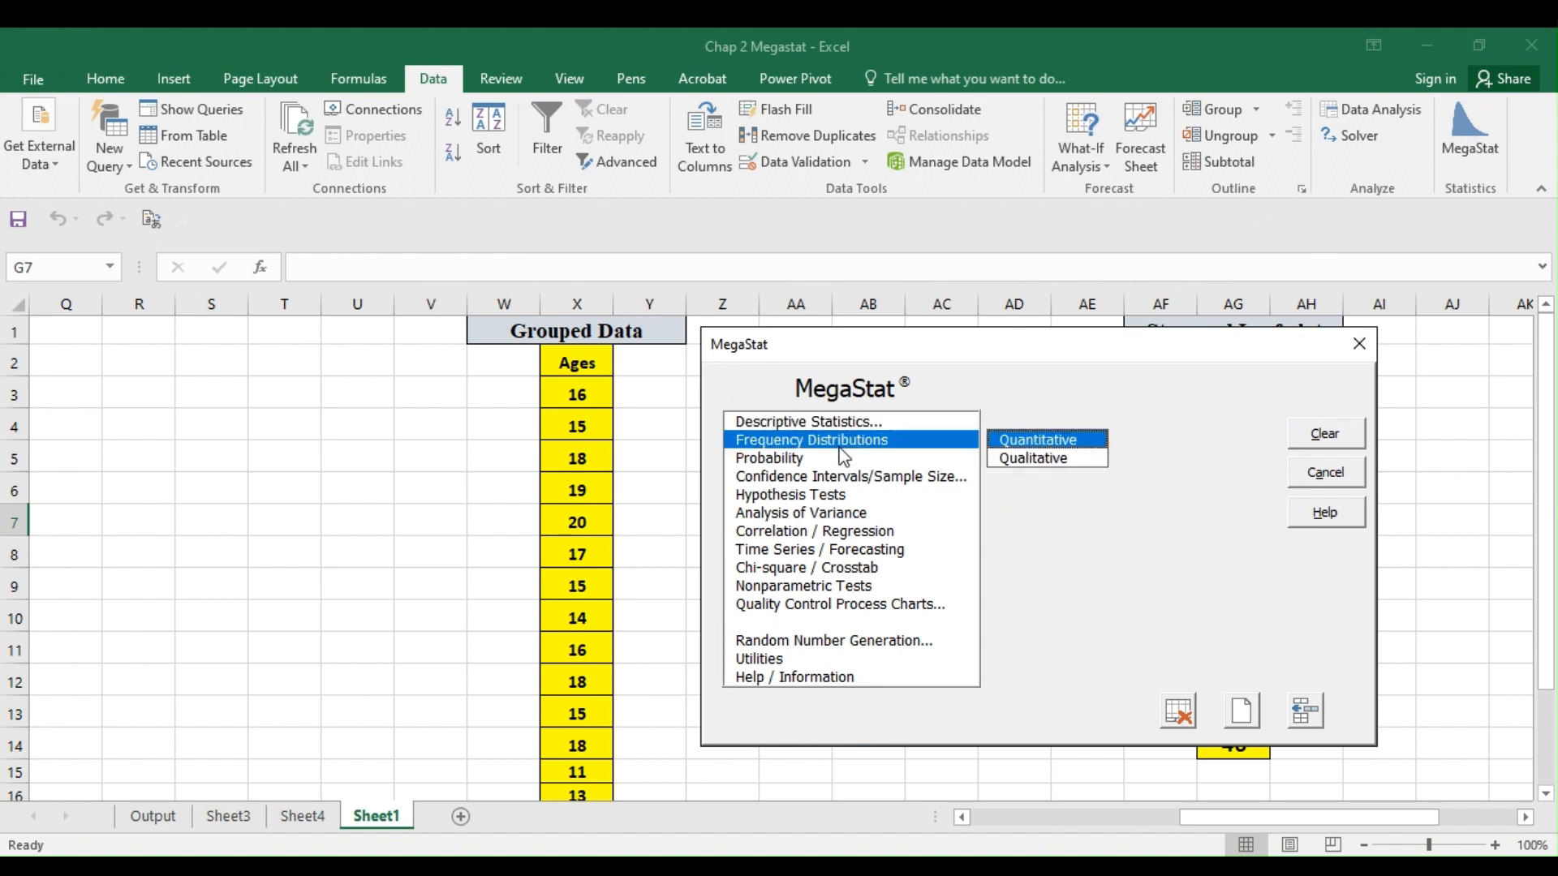
pyautogui.click(1027, 442)
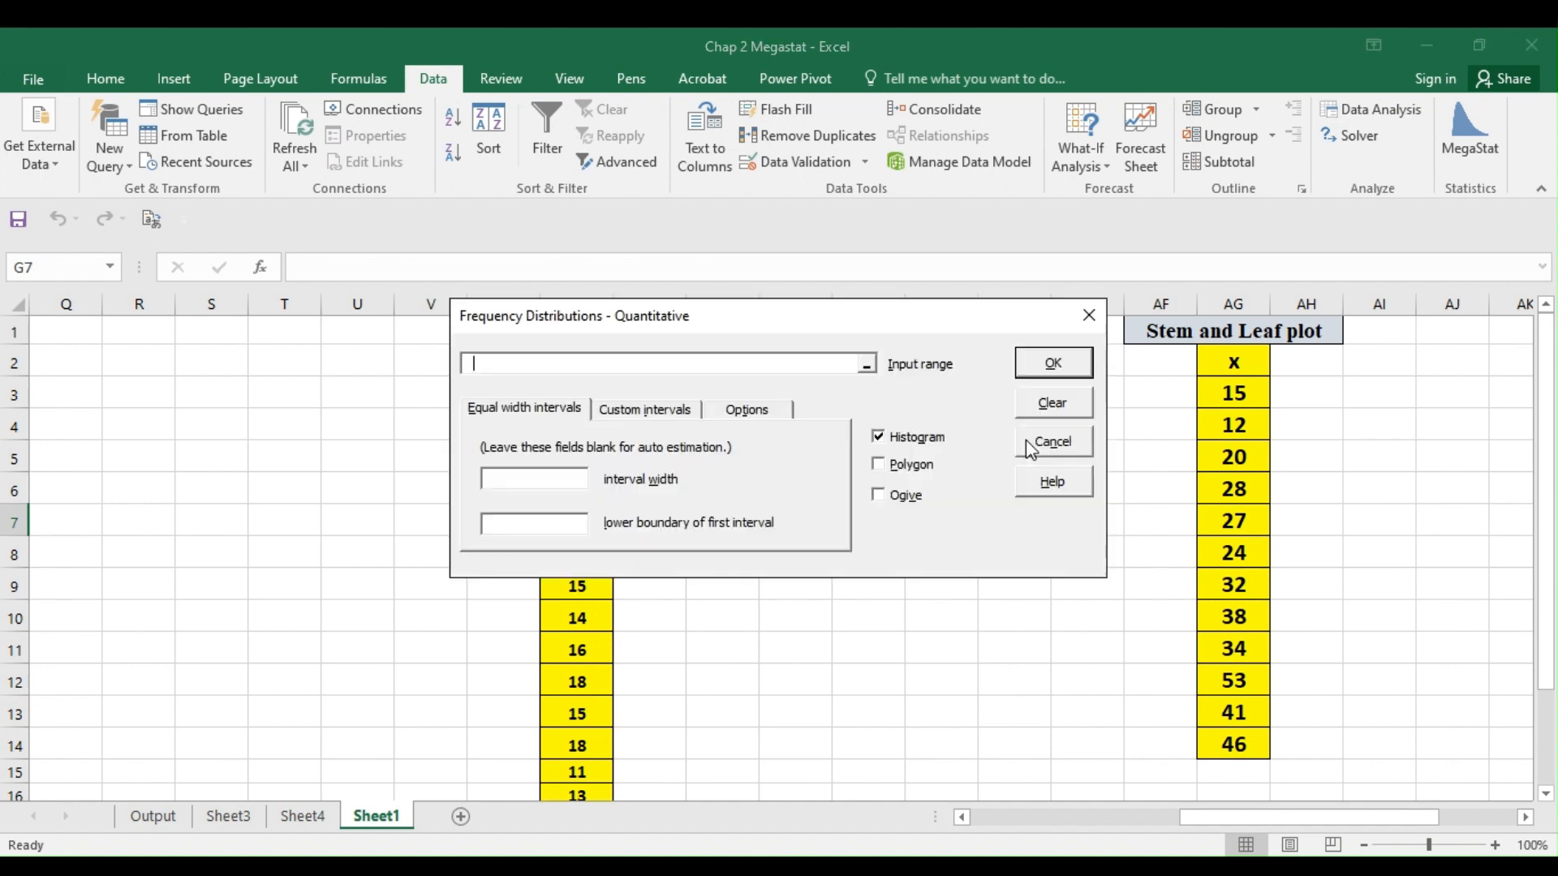
pyautogui.moveTo(697, 318); pyautogui.dragTo(929, 385)
pyautogui.click(743, 420)
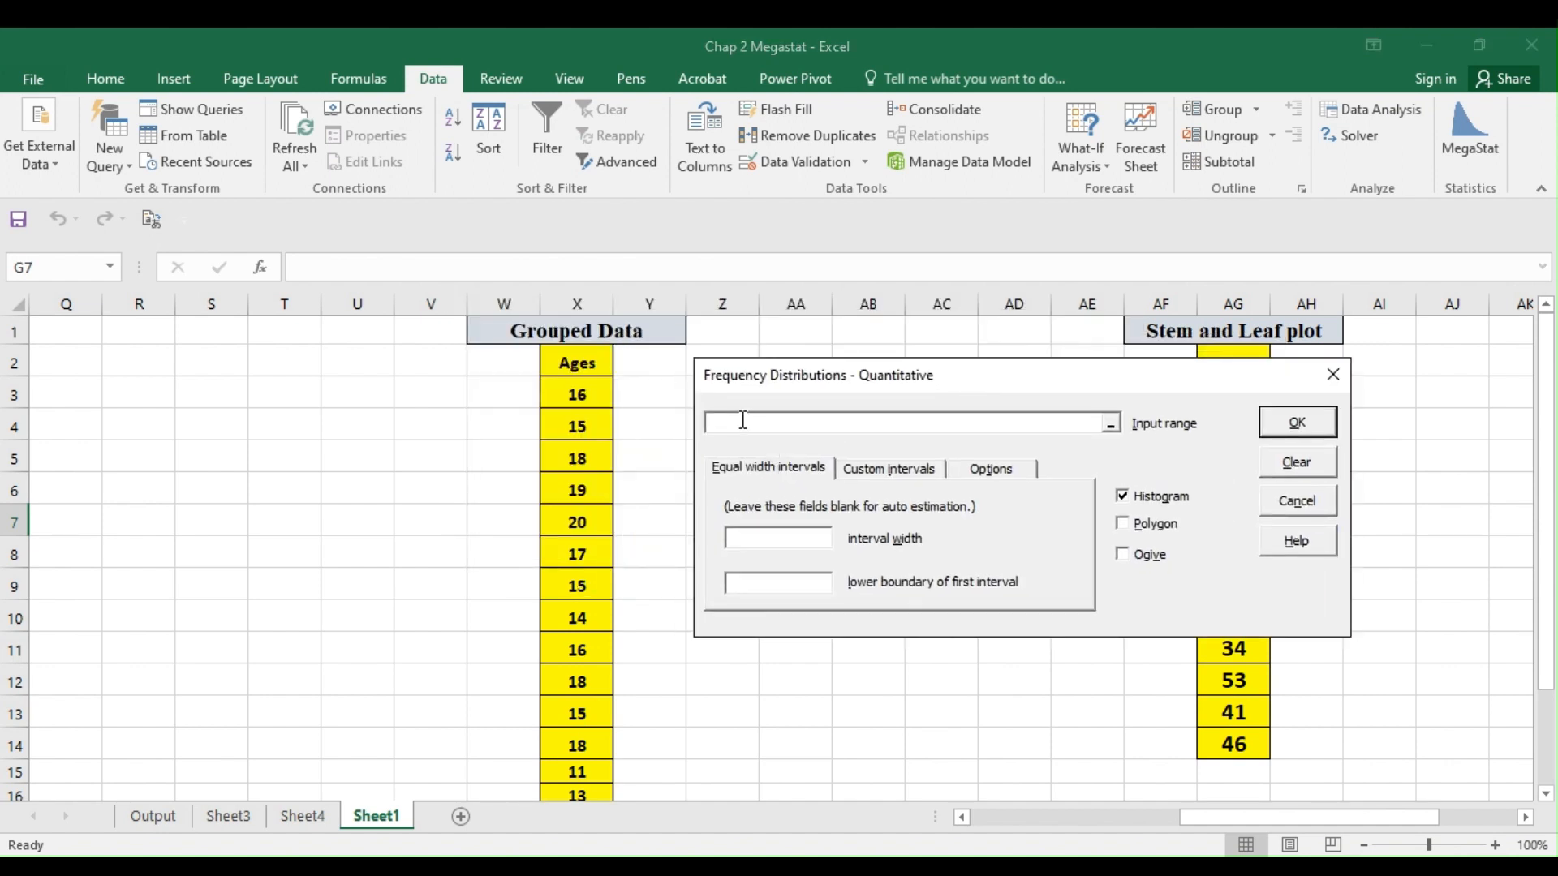
pyautogui.moveTo(576, 361); pyautogui.dragTo(584, 765)
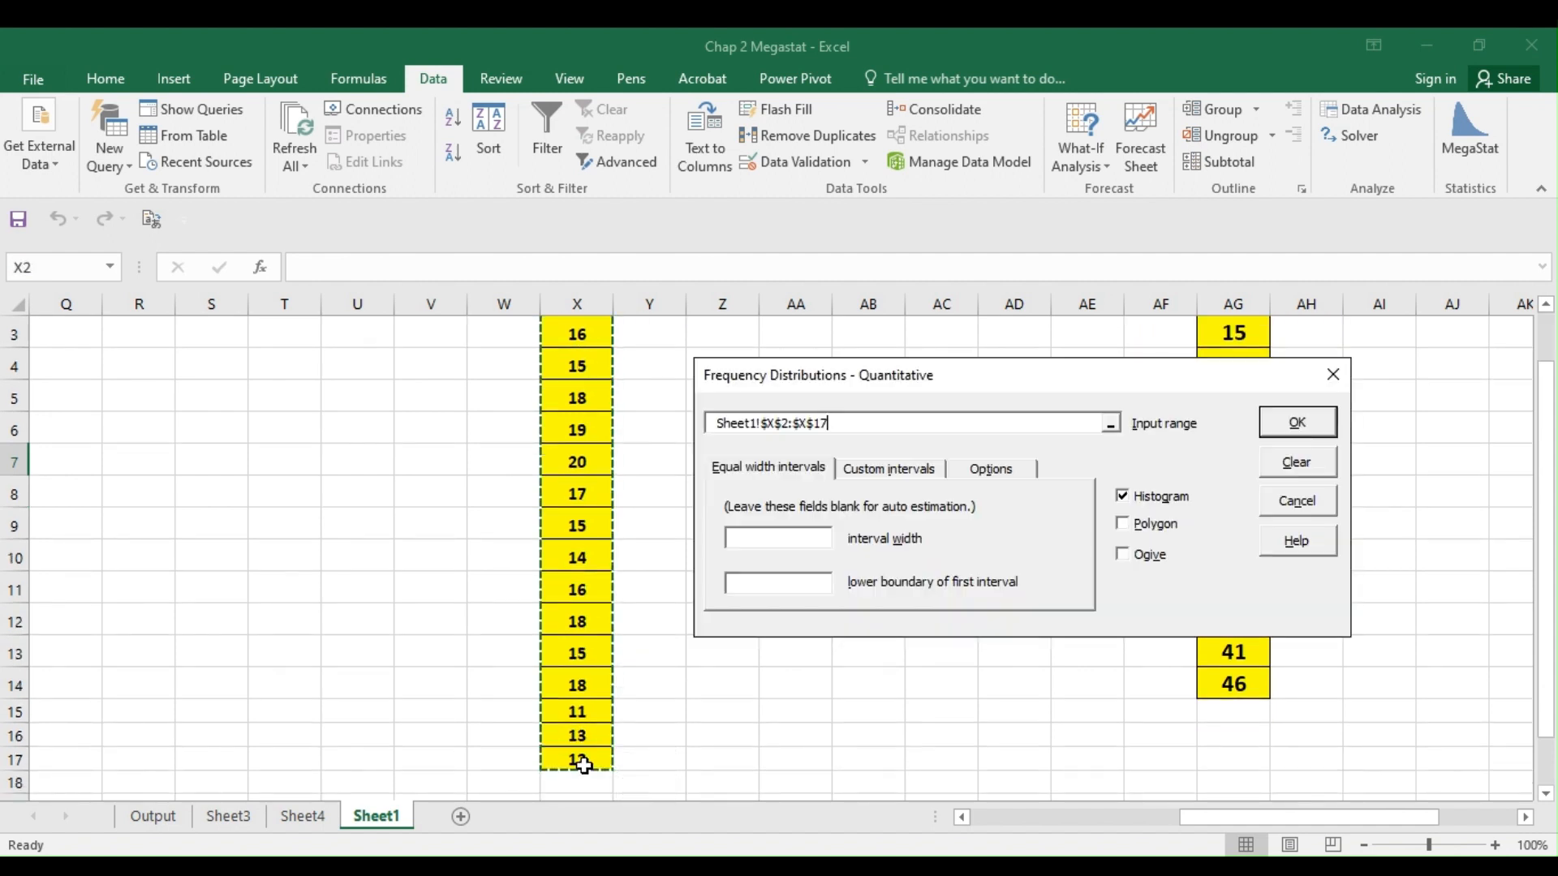
# - Generate the distribution with interval width 2 and first lower boundary 11, adding a polygon and an ogive to the histogram
pyautogui.click(753, 537)
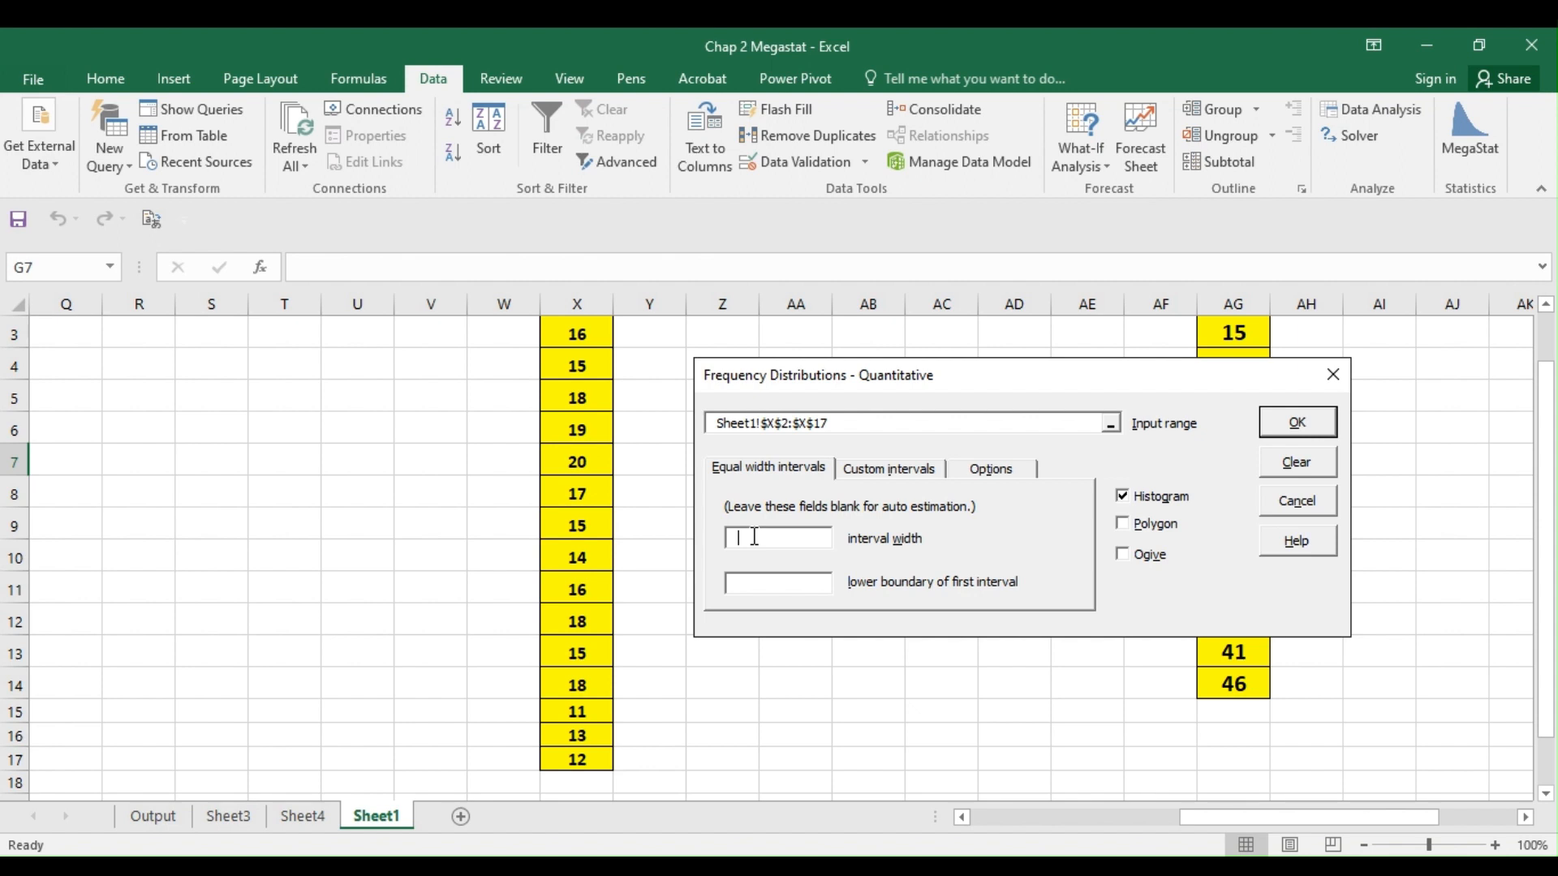
pyautogui.write('2')
pyautogui.write('11')
pyautogui.click(1126, 533)
pyautogui.click(1124, 558)
pyautogui.click(1295, 432)
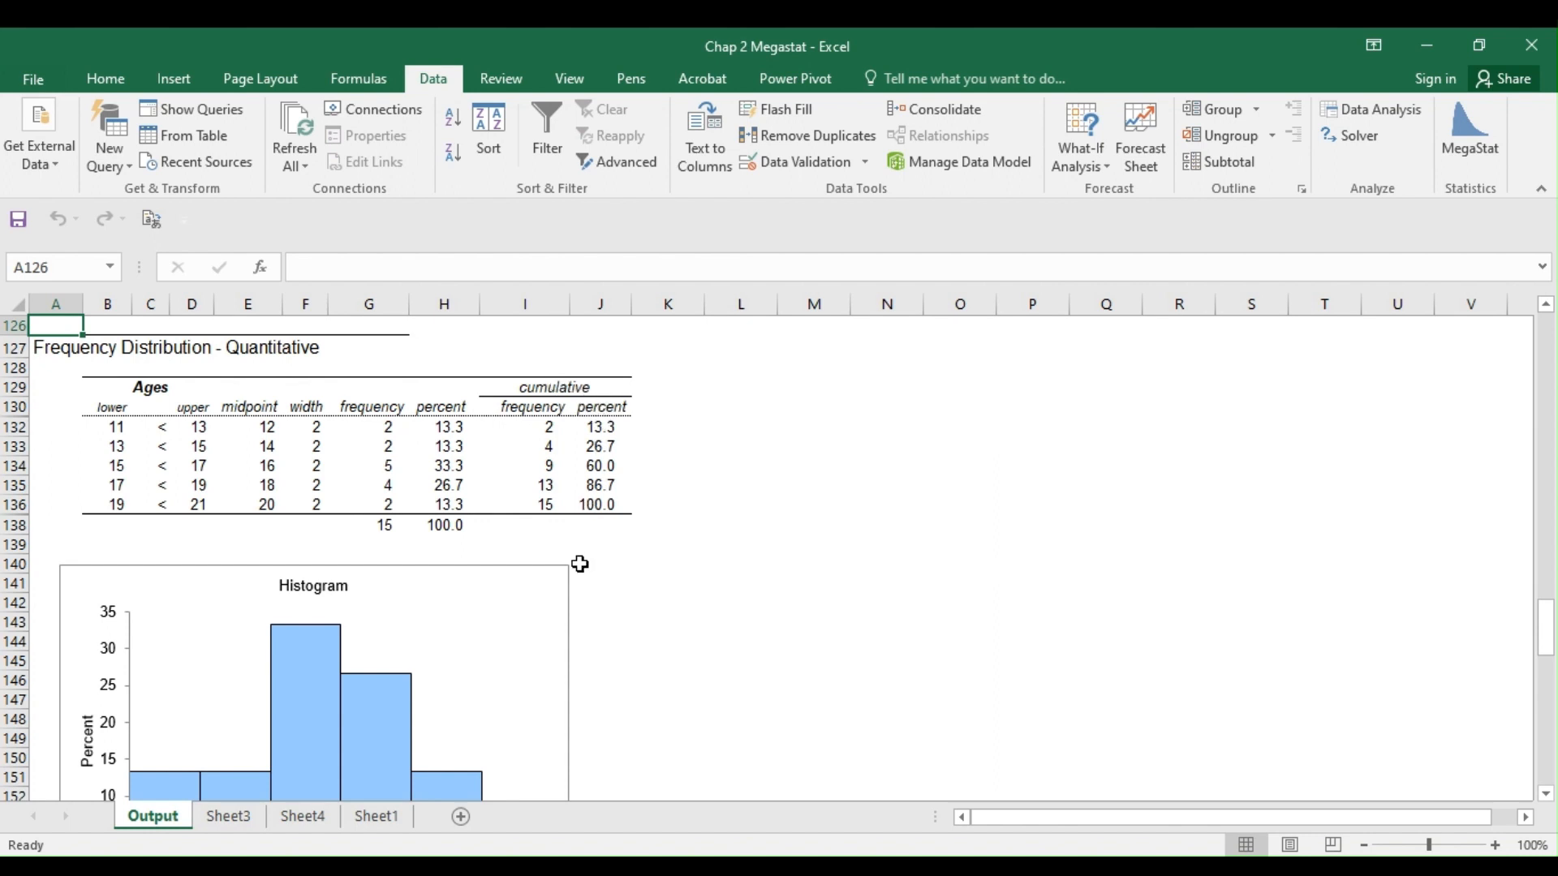
# - In the Ages distribution table, fill the cumulative frequency header yellow and the cumulative percent header light blue
pyautogui.moveTo(1552, 623); pyautogui.dragTo(1552, 748)
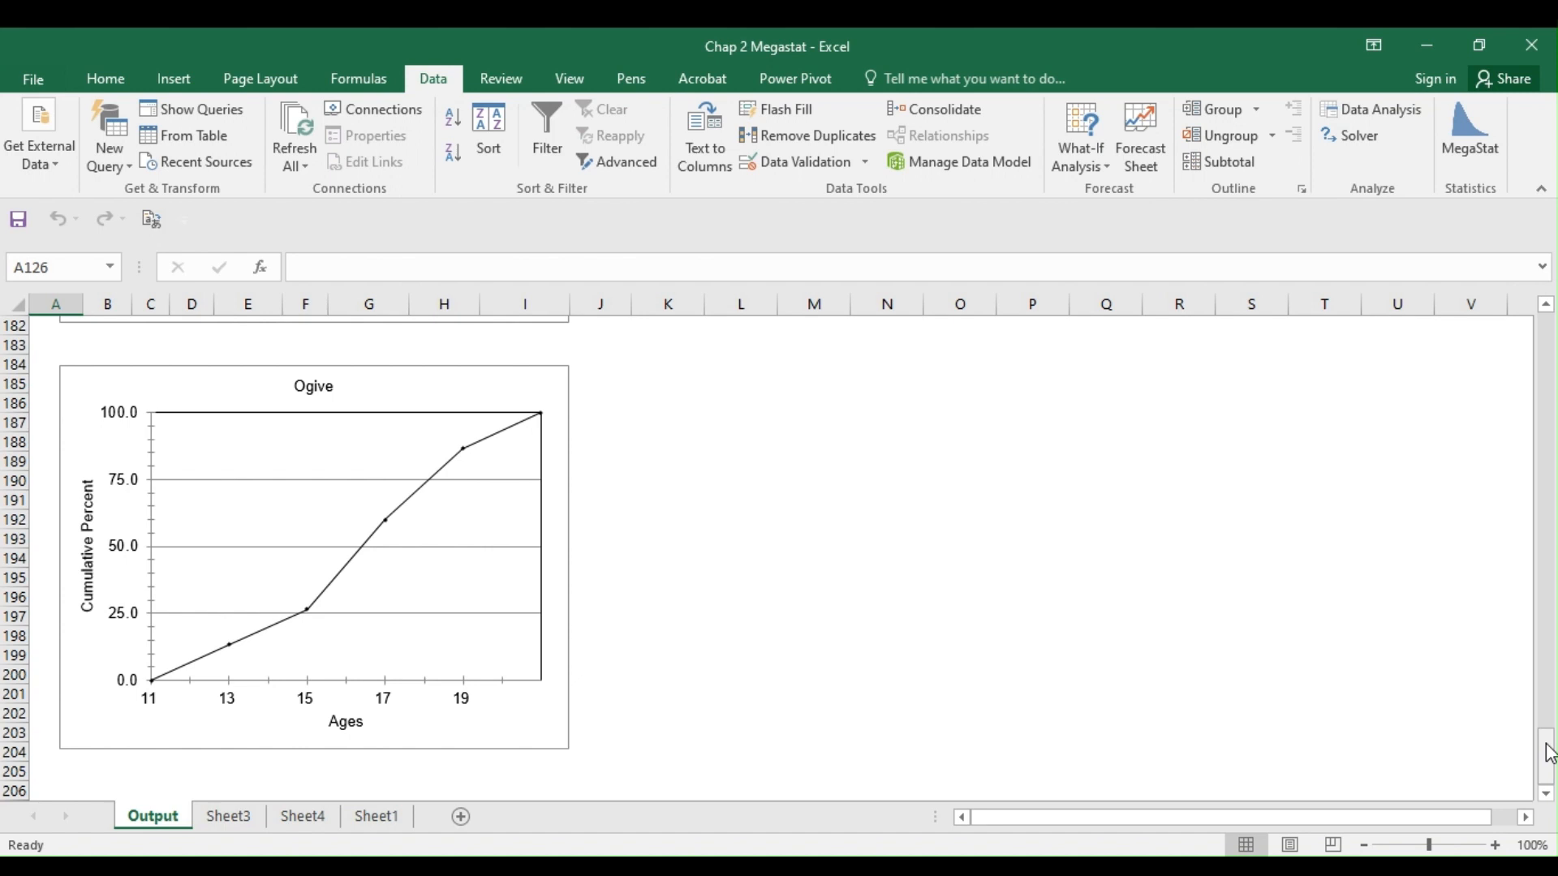
pyautogui.moveTo(1550, 753); pyautogui.dragTo(1545, 651)
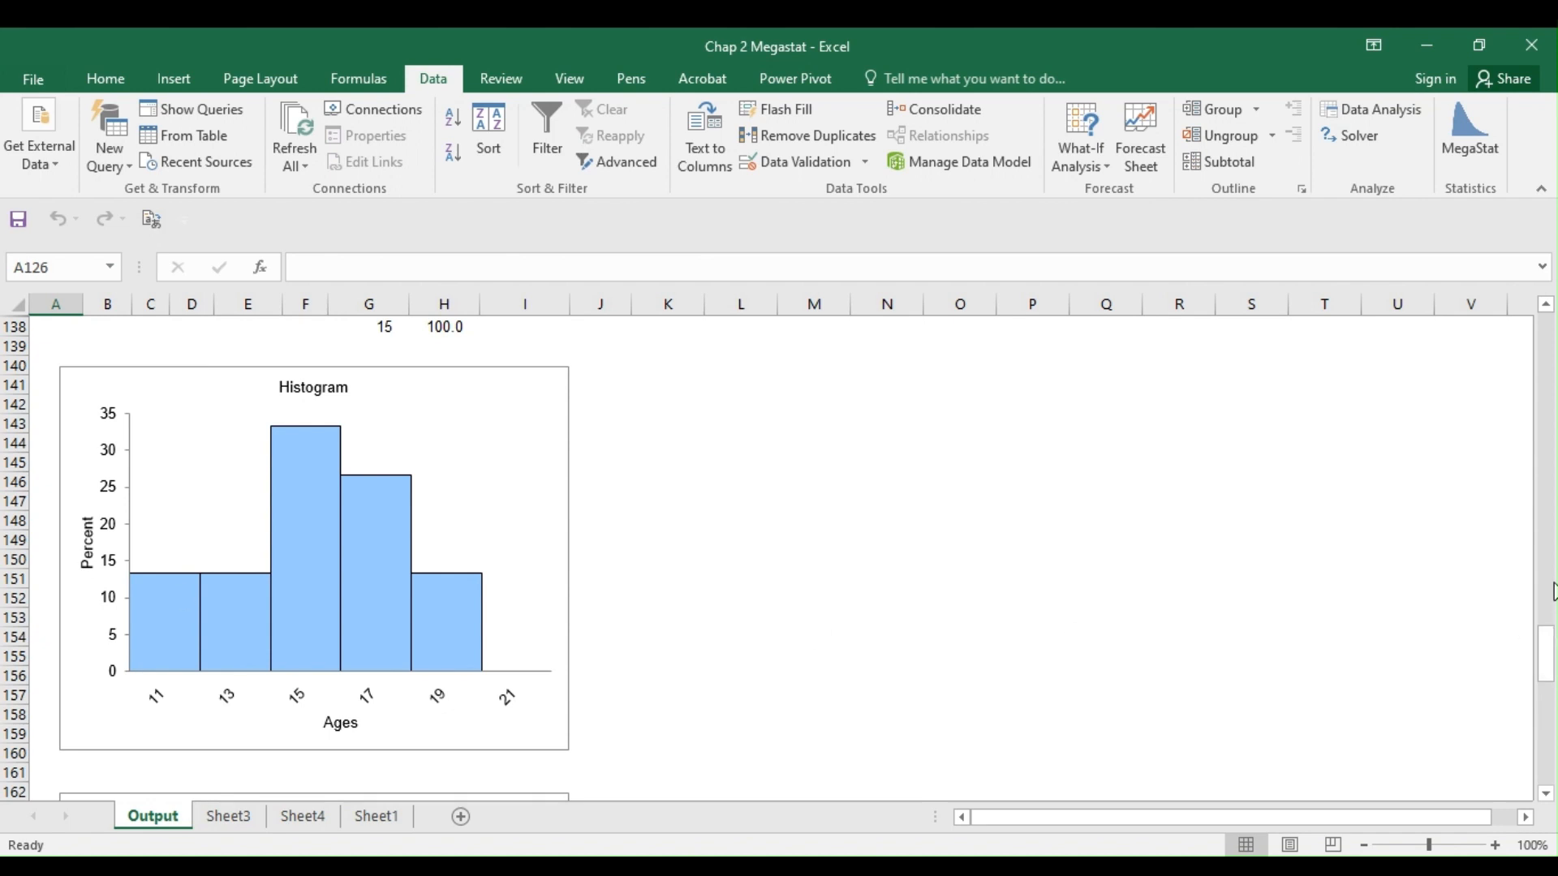
pyautogui.moveTo(1545, 638); pyautogui.dragTo(1546, 266)
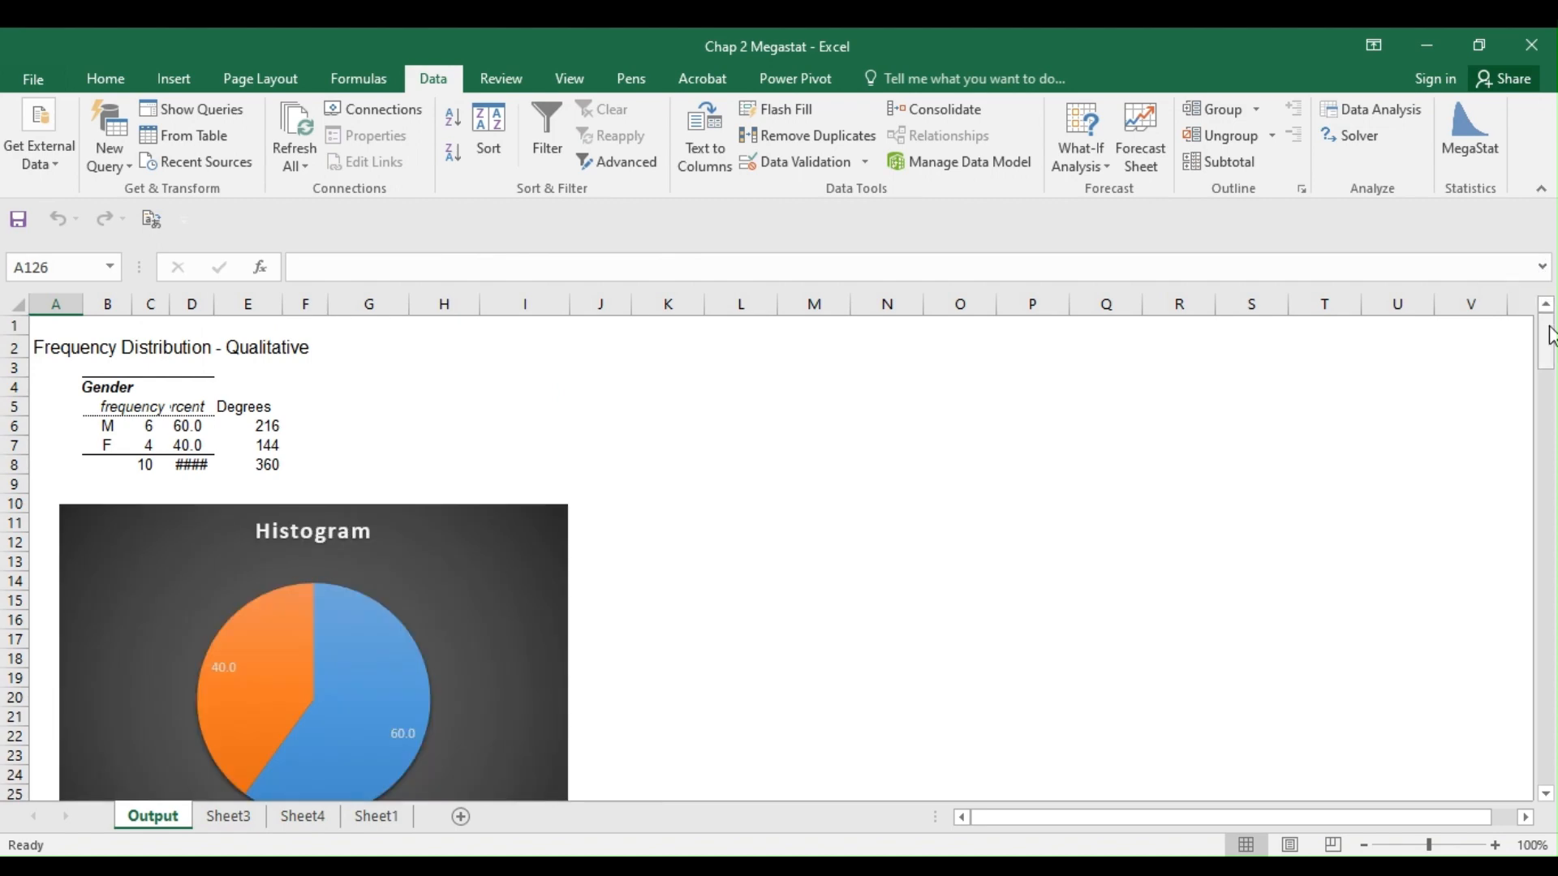
pyautogui.moveTo(1549, 334); pyautogui.dragTo(1553, 623)
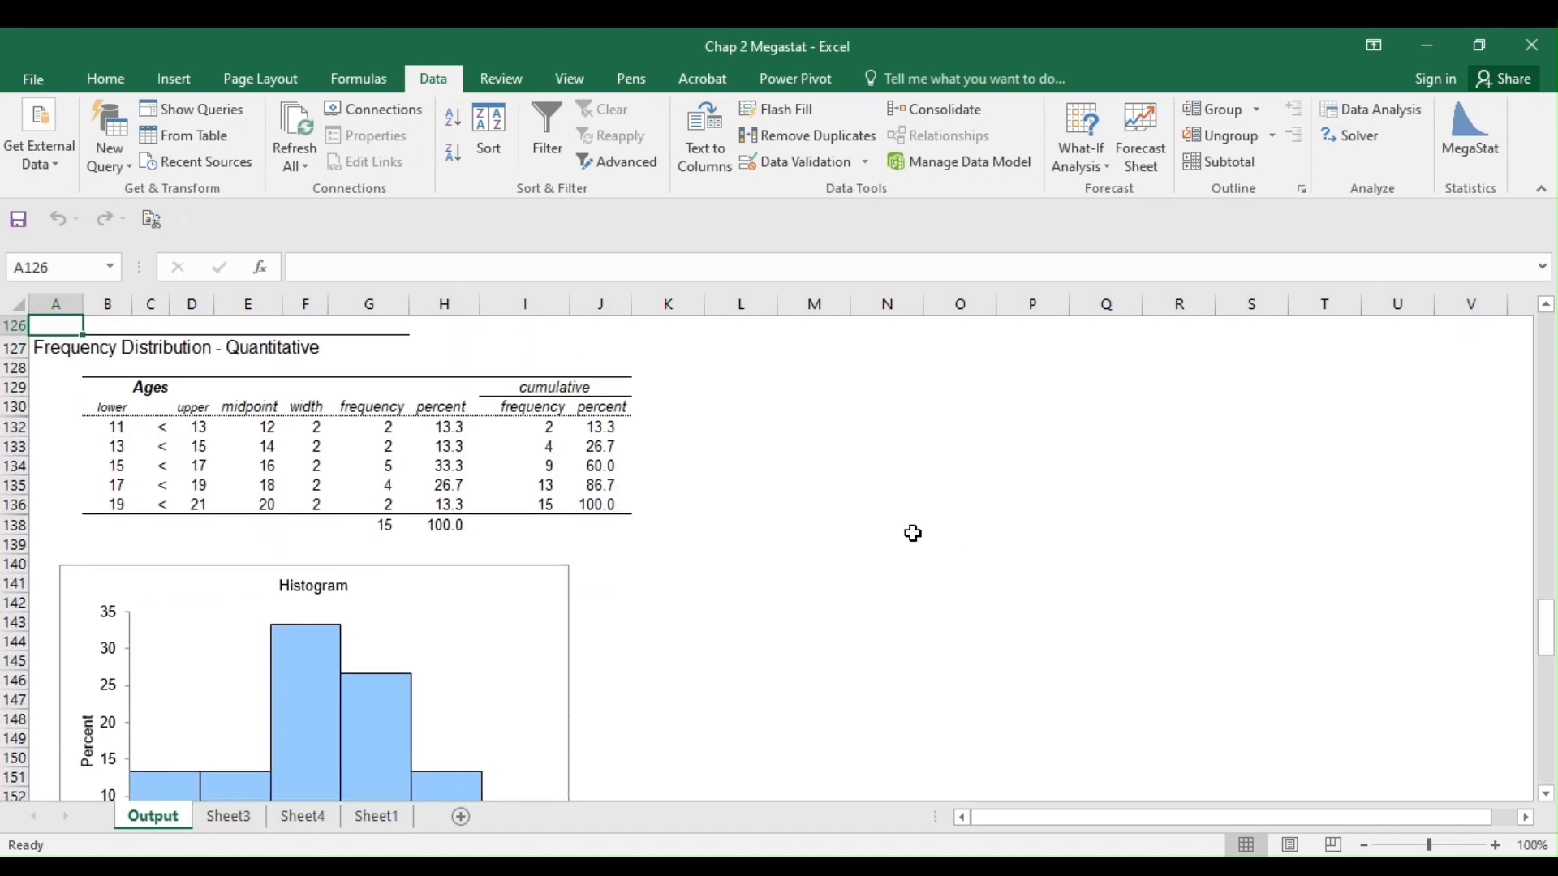
pyautogui.click(538, 406)
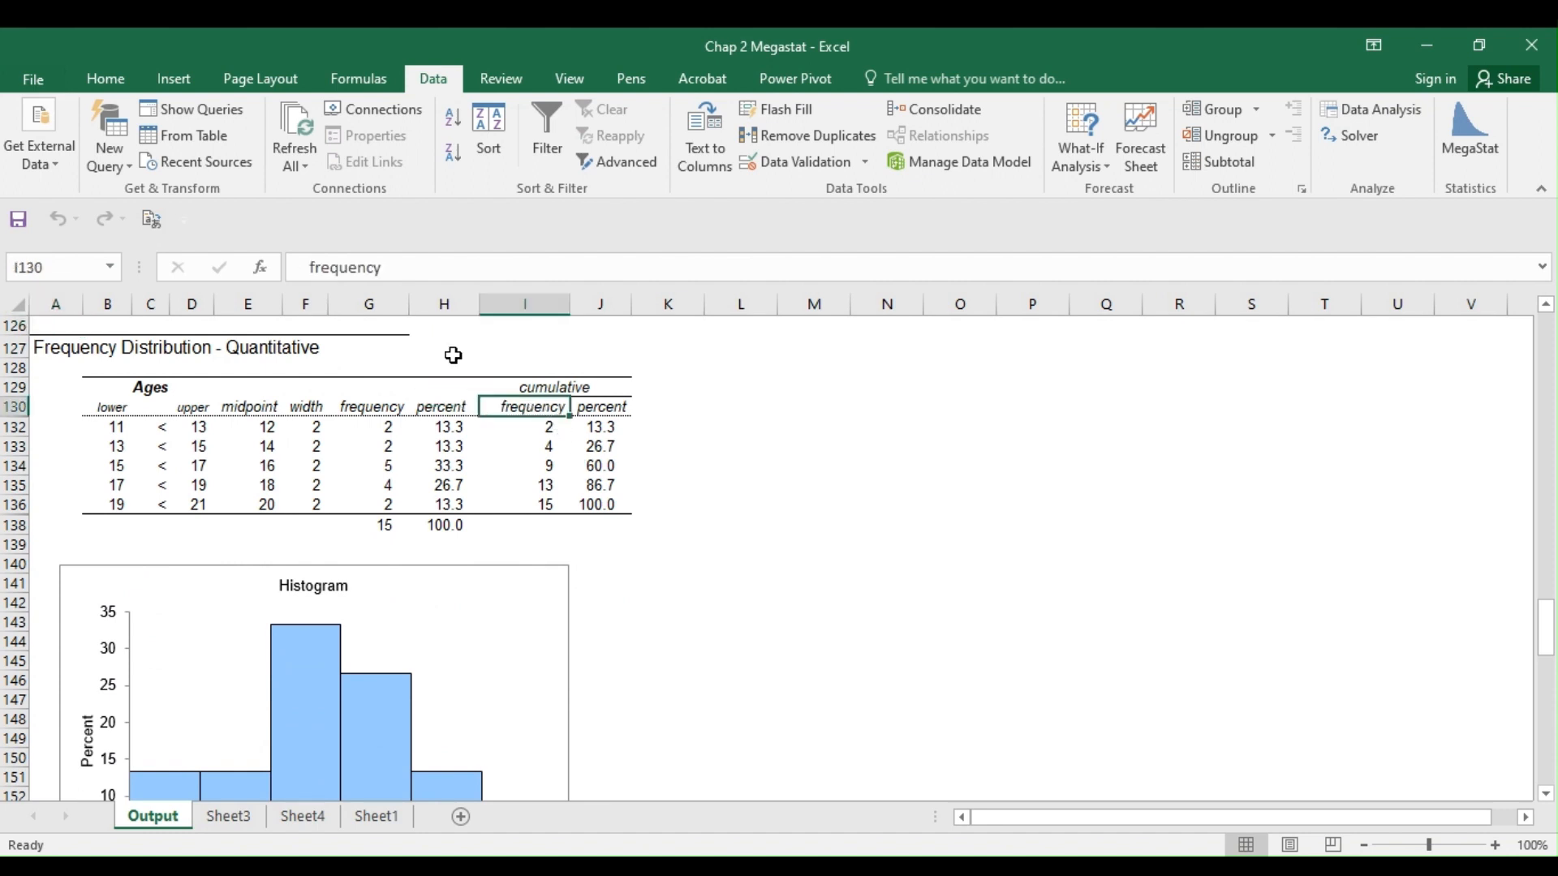
pyautogui.click(99, 81)
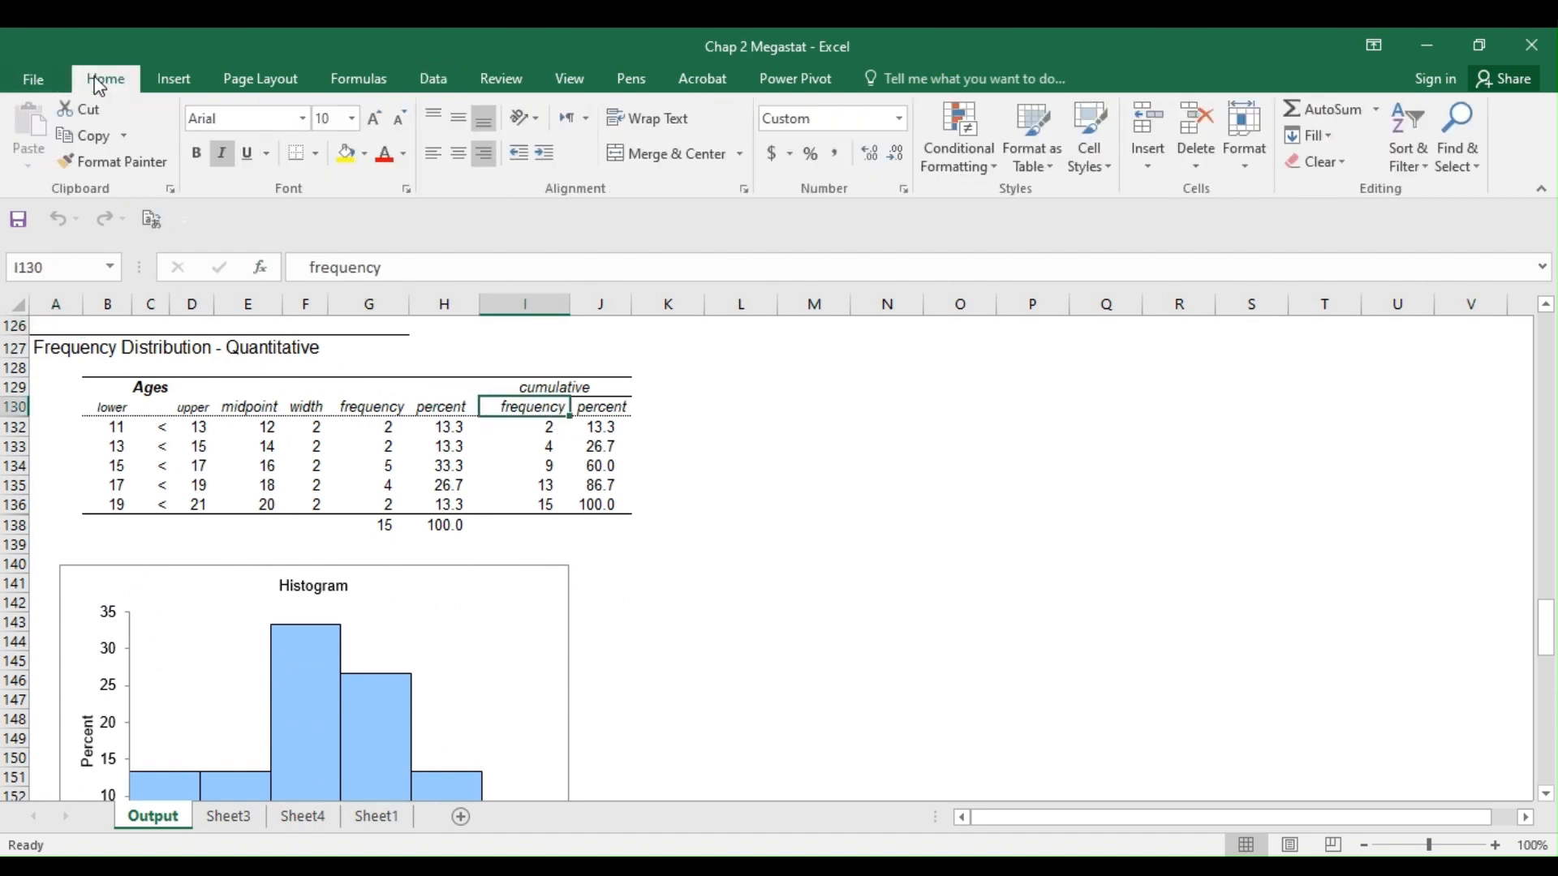
pyautogui.click(344, 154)
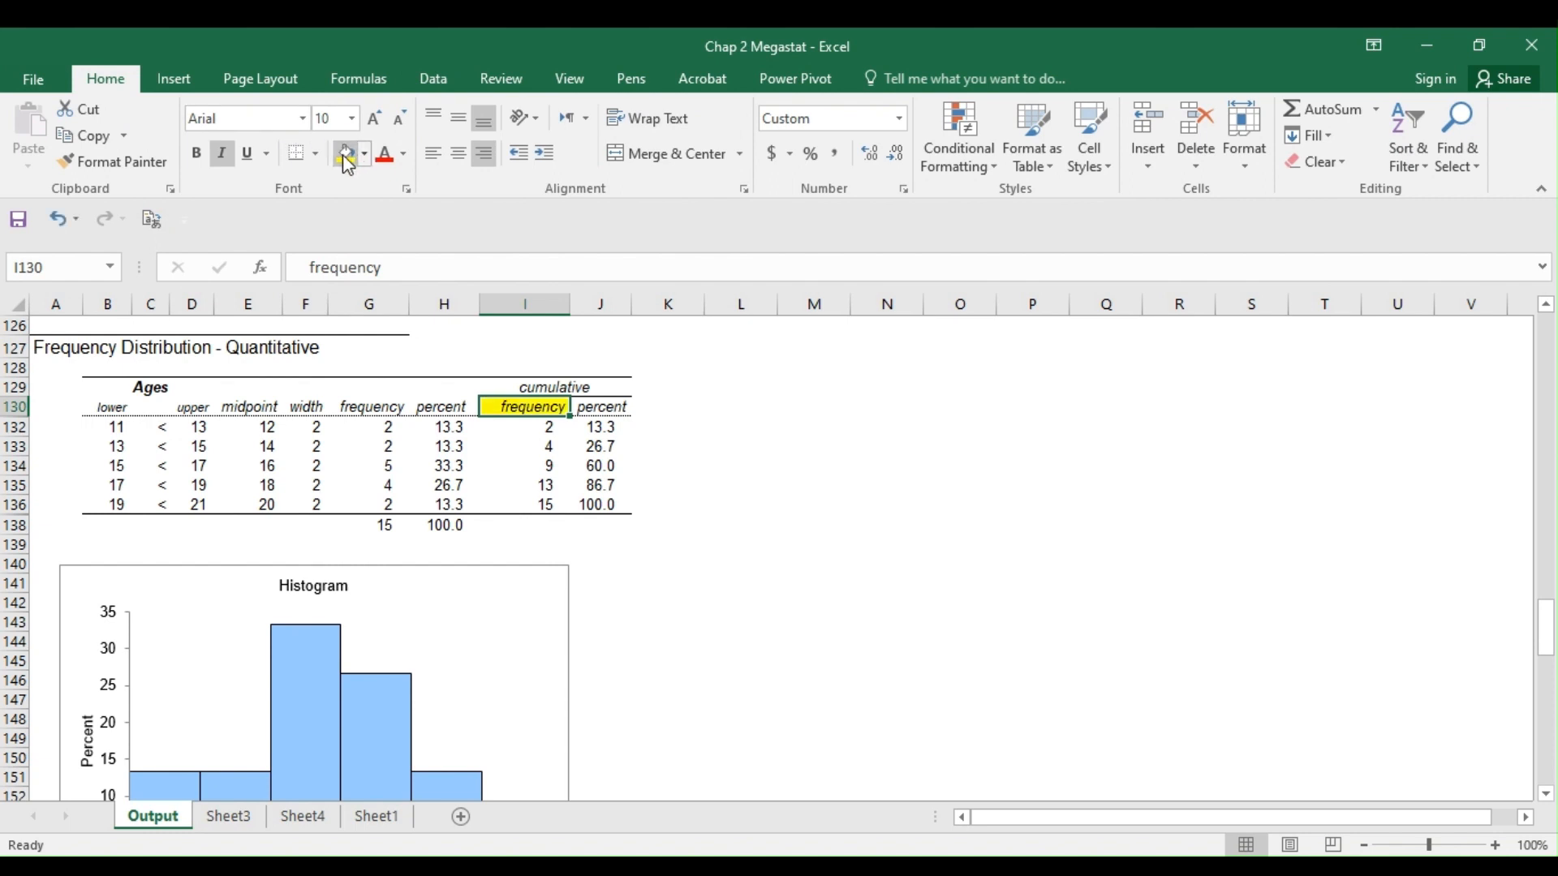
pyautogui.click(598, 407)
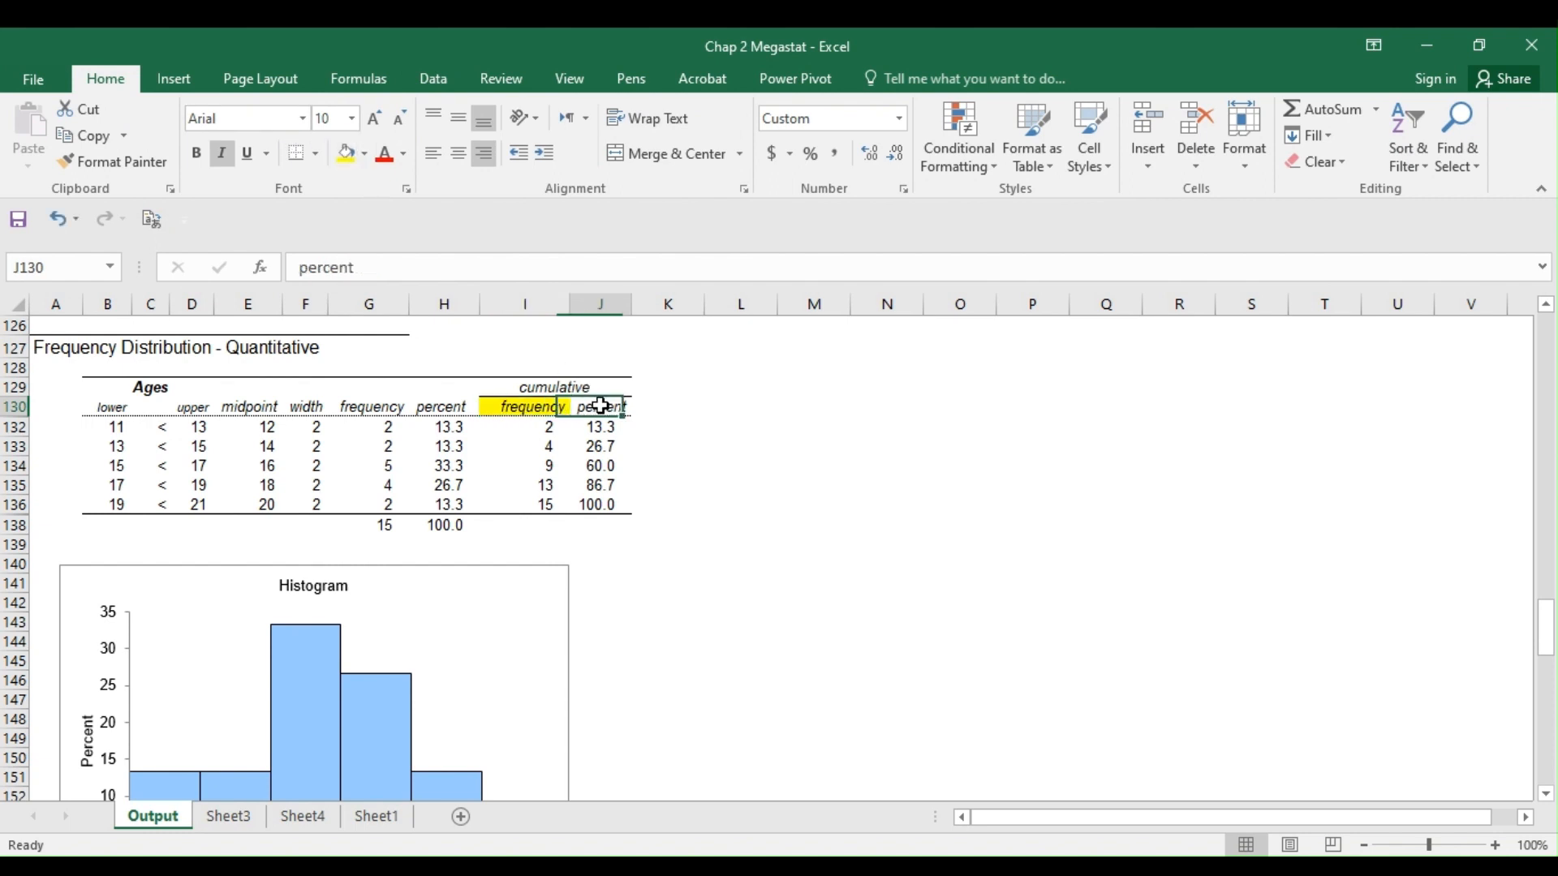
pyautogui.click(365, 154)
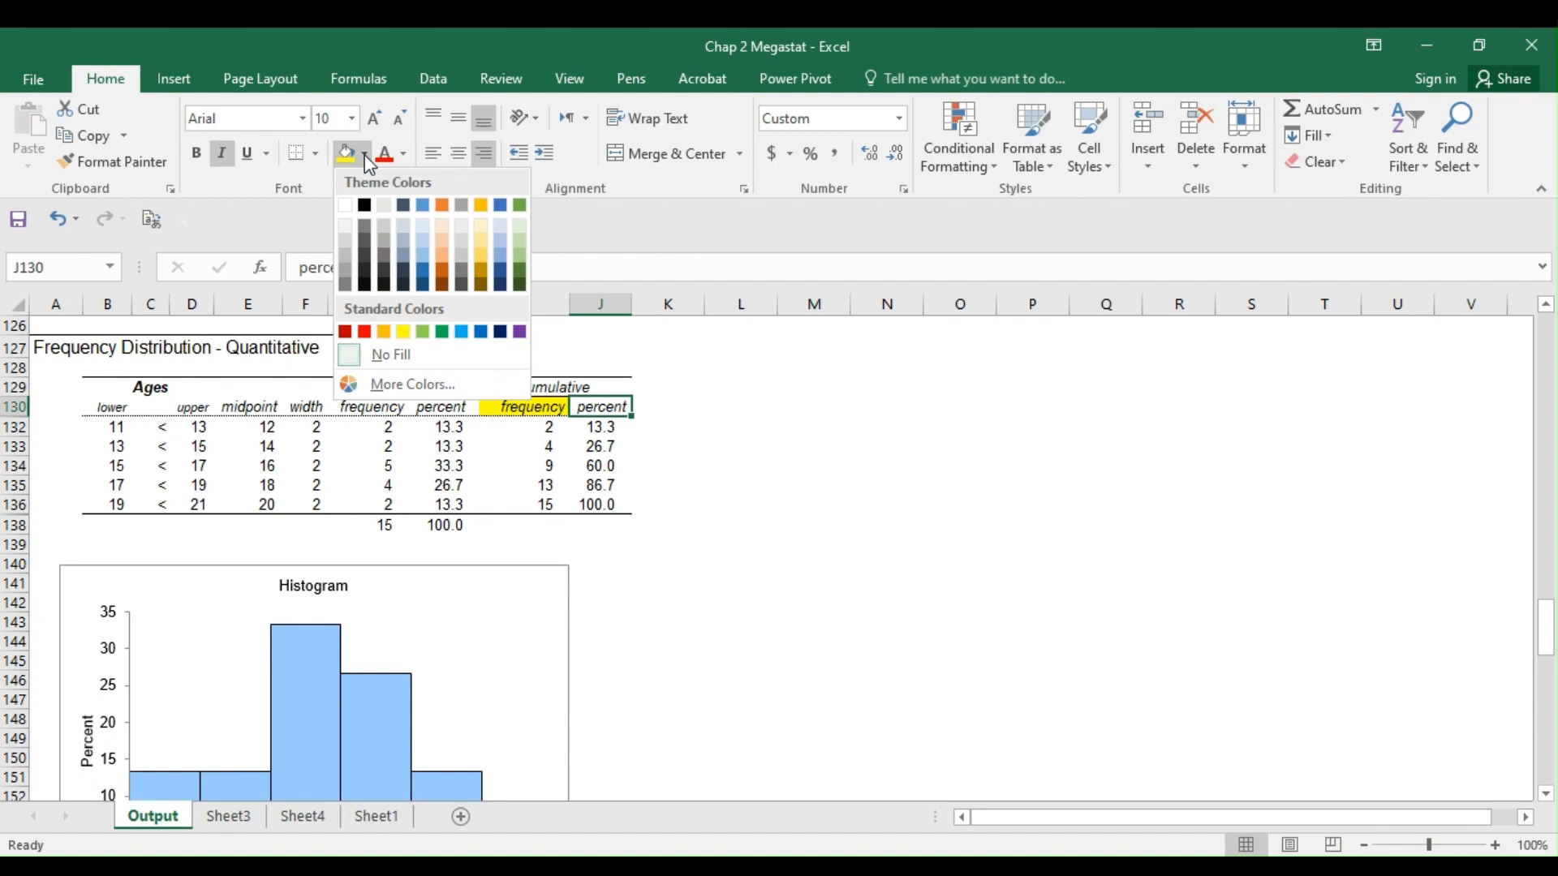
pyautogui.click(422, 205)
pyautogui.click(731, 443)
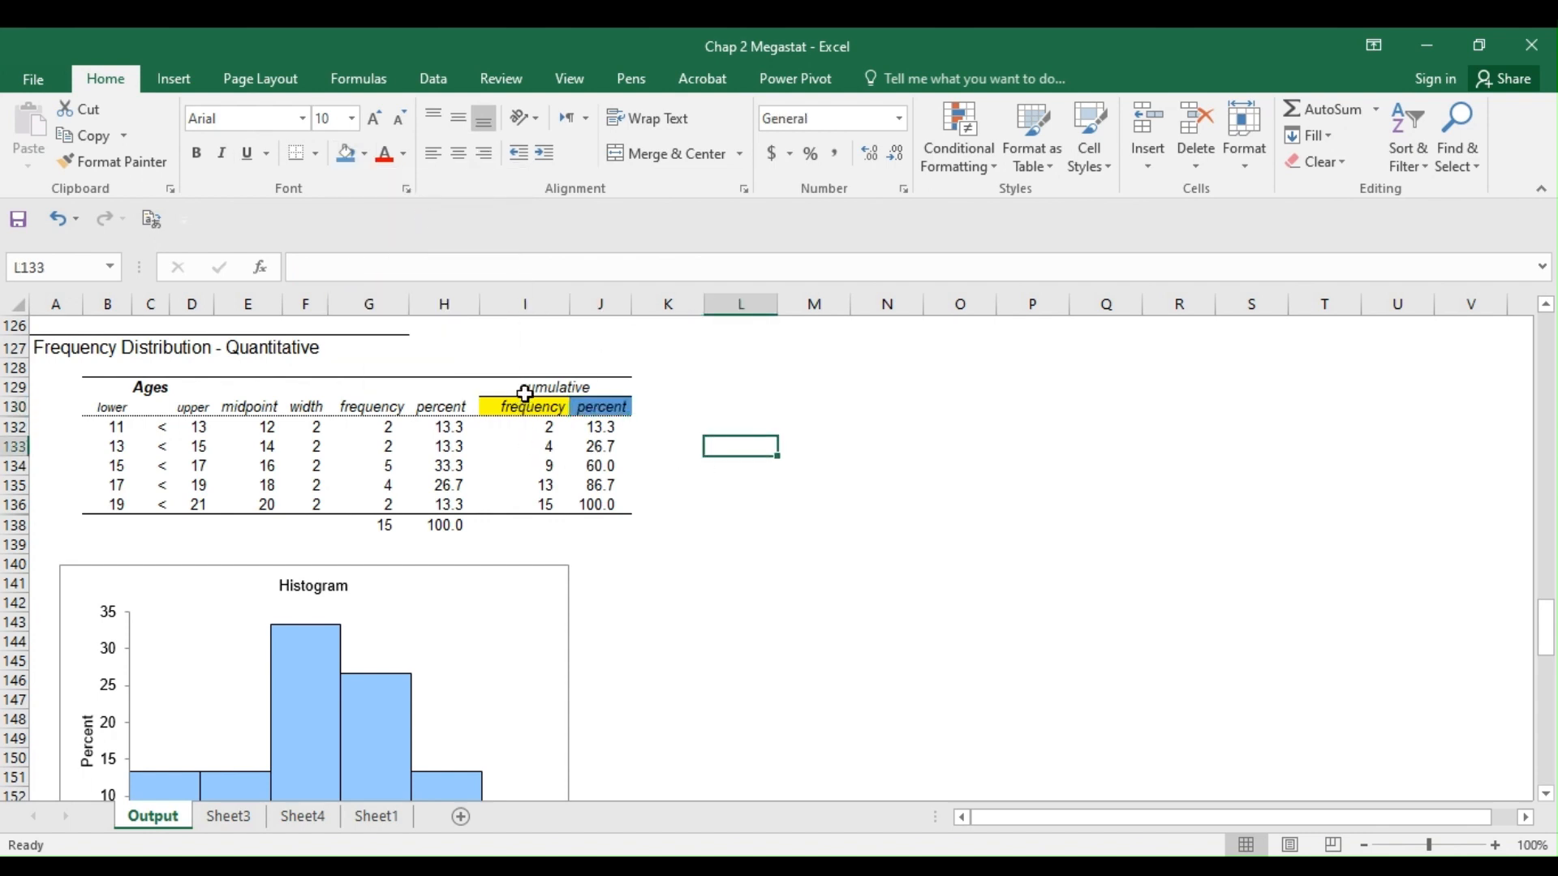
# - Fill the plain frequency header, the last cumulative frequency and the frequency total with yellow
pyautogui.click(379, 411)
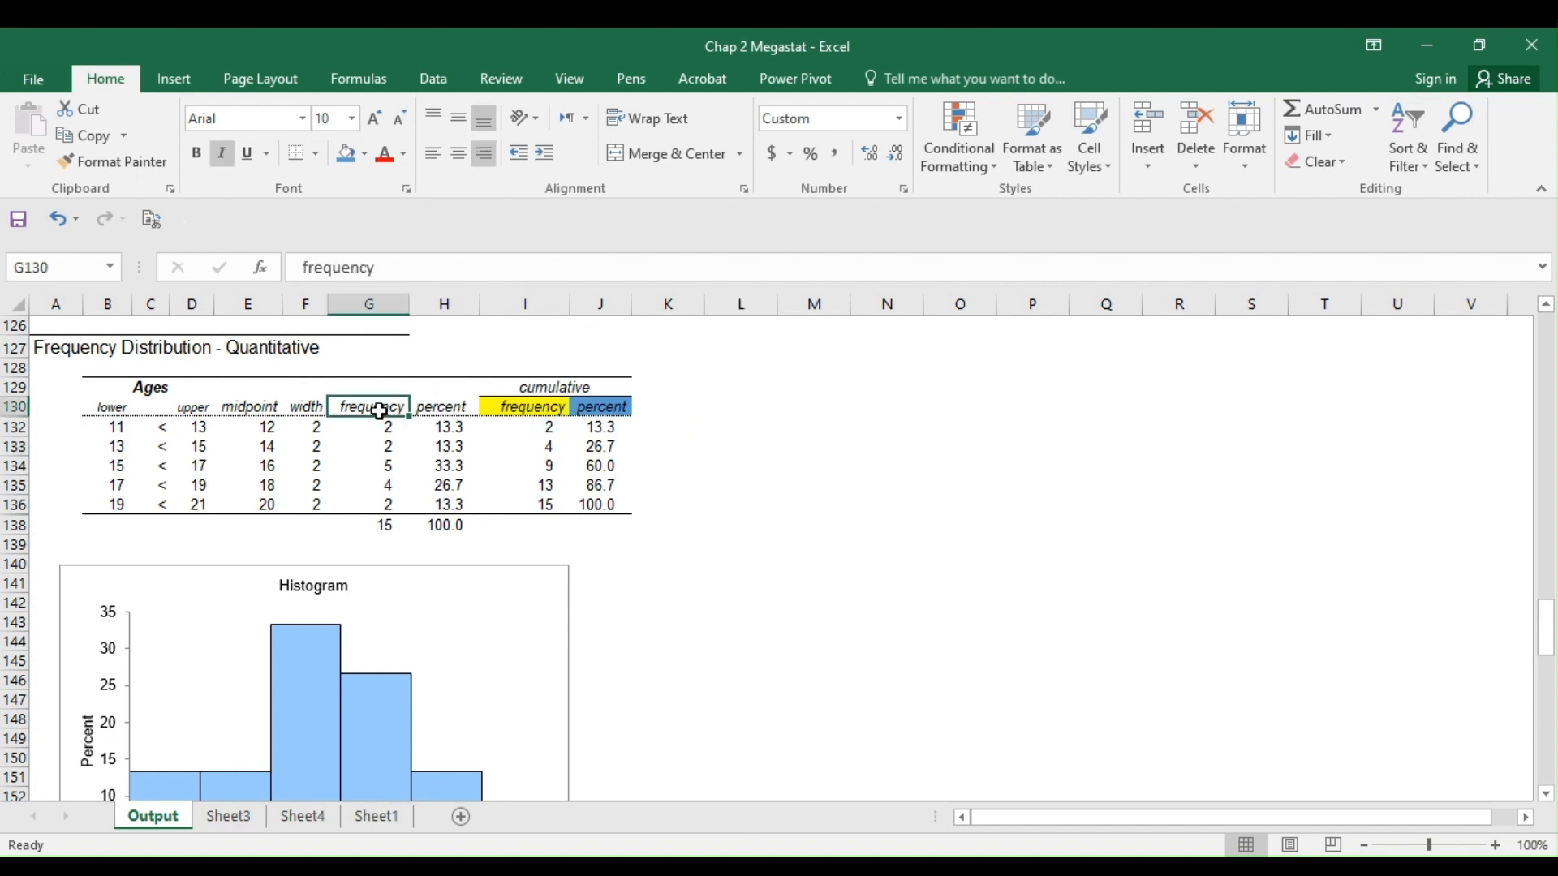
pyautogui.click(367, 155)
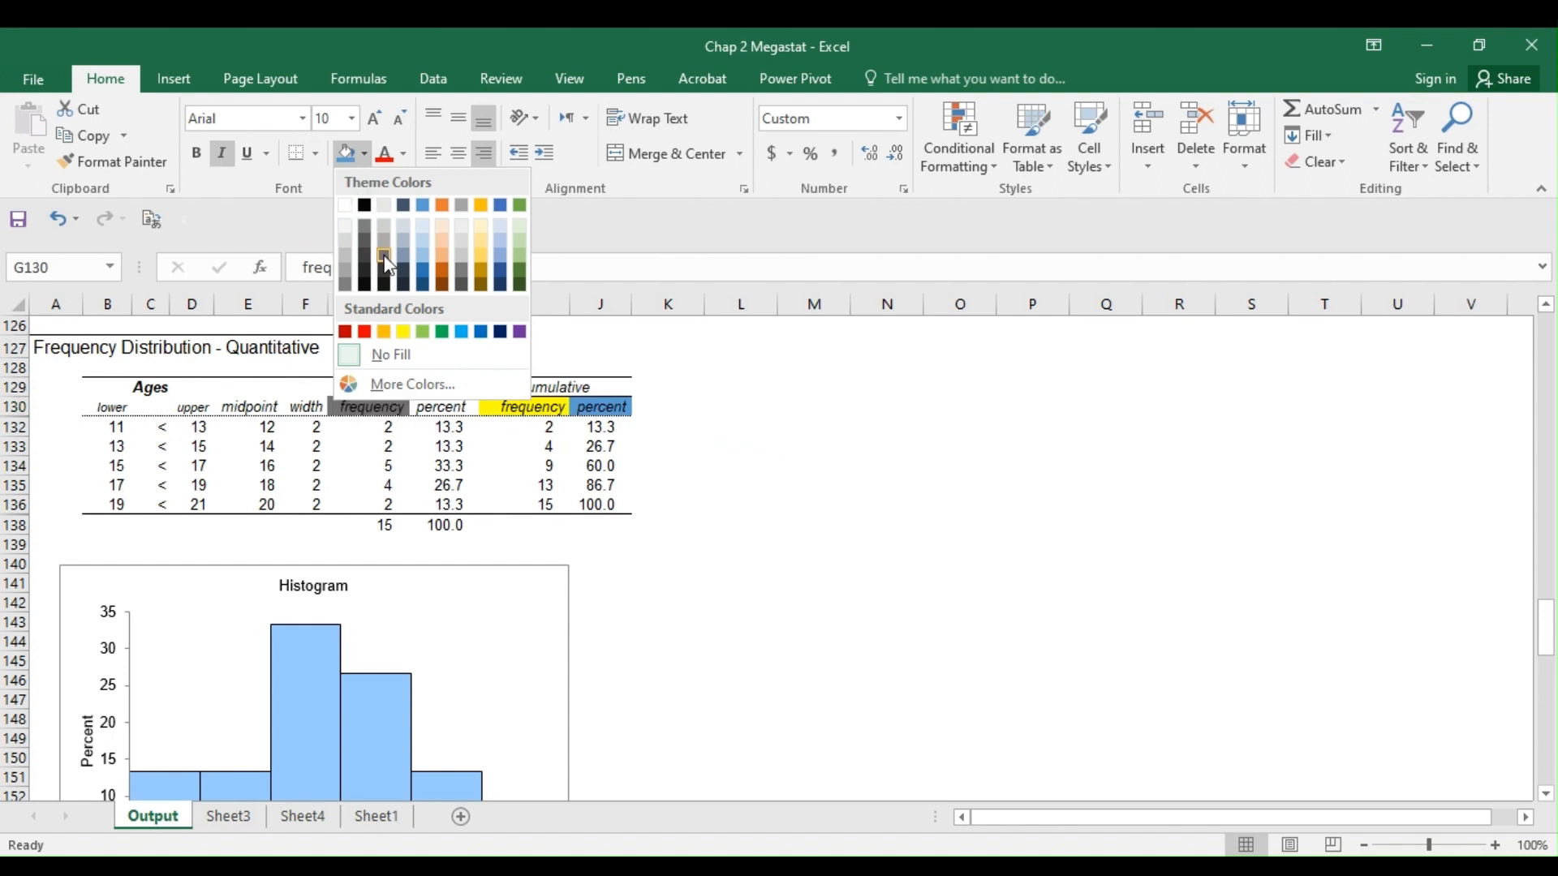
pyautogui.click(405, 332)
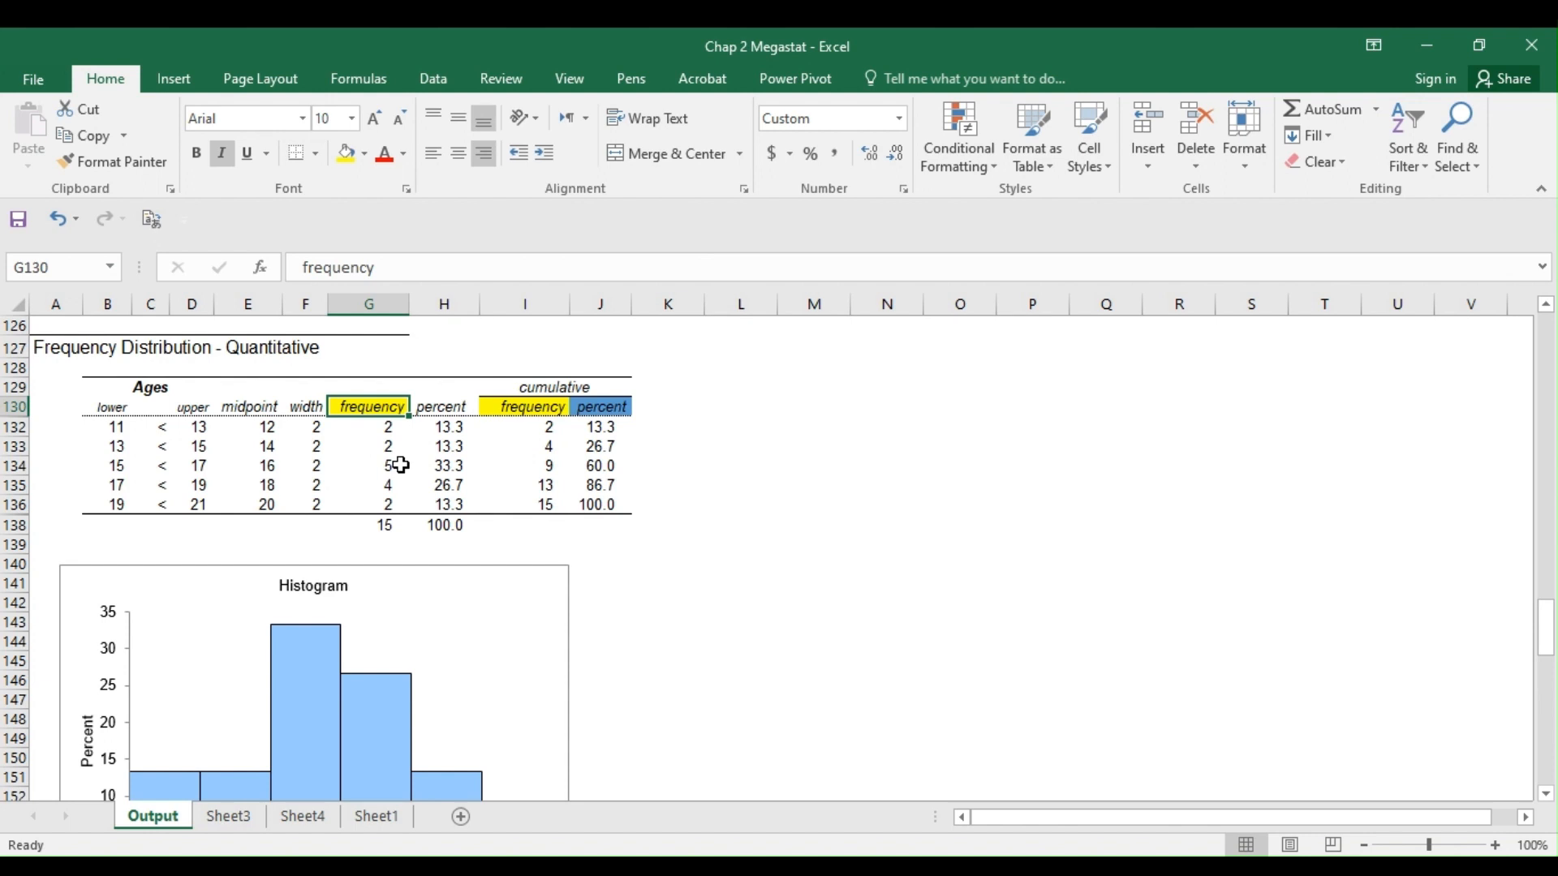
pyautogui.click(545, 504)
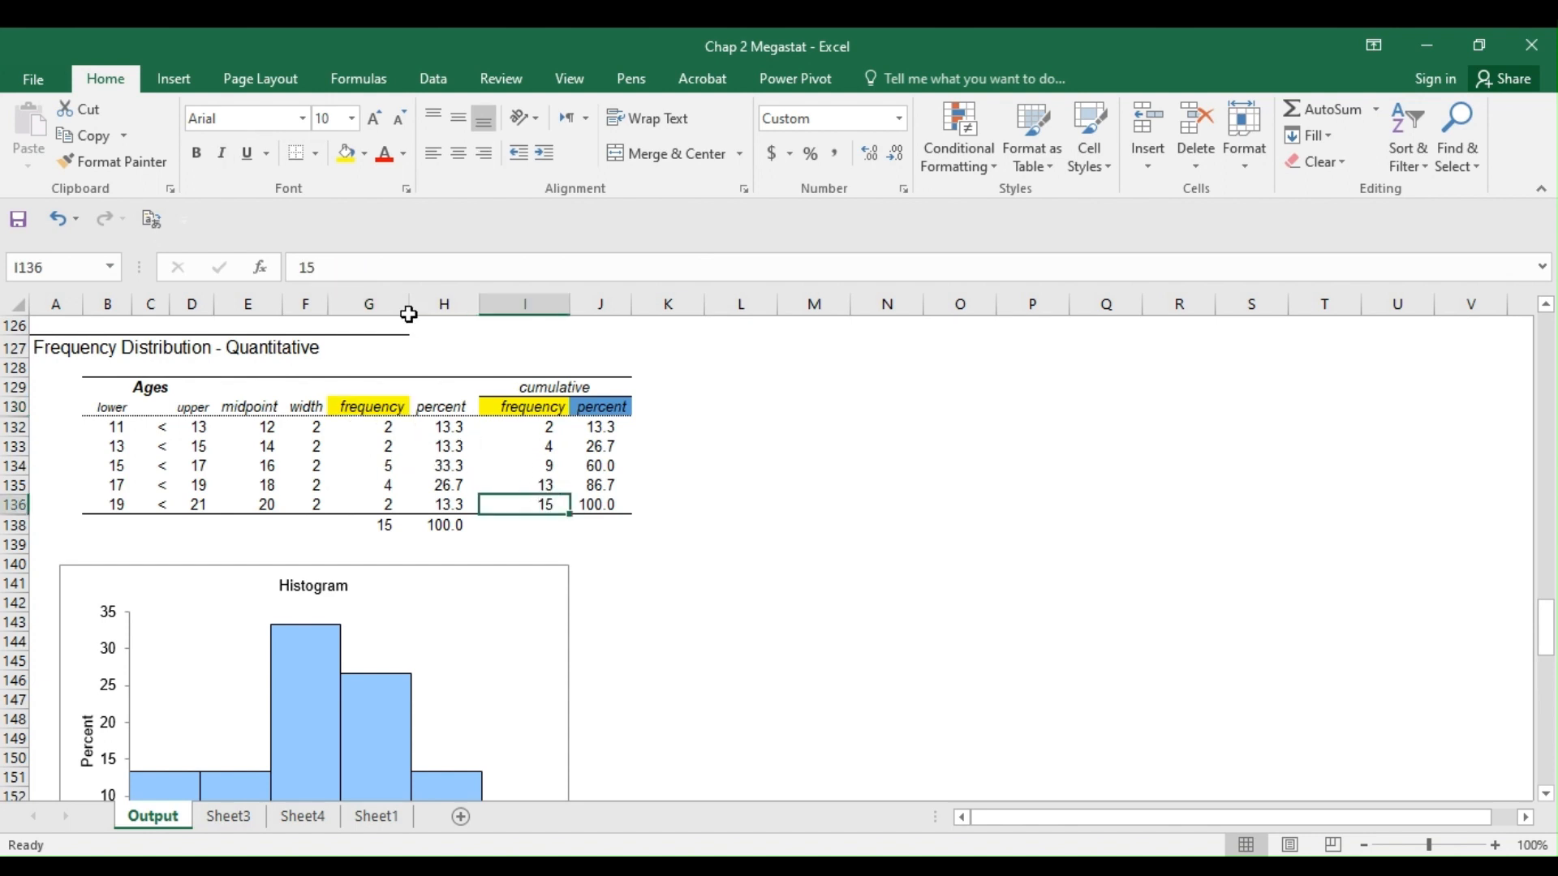
pyautogui.click(347, 154)
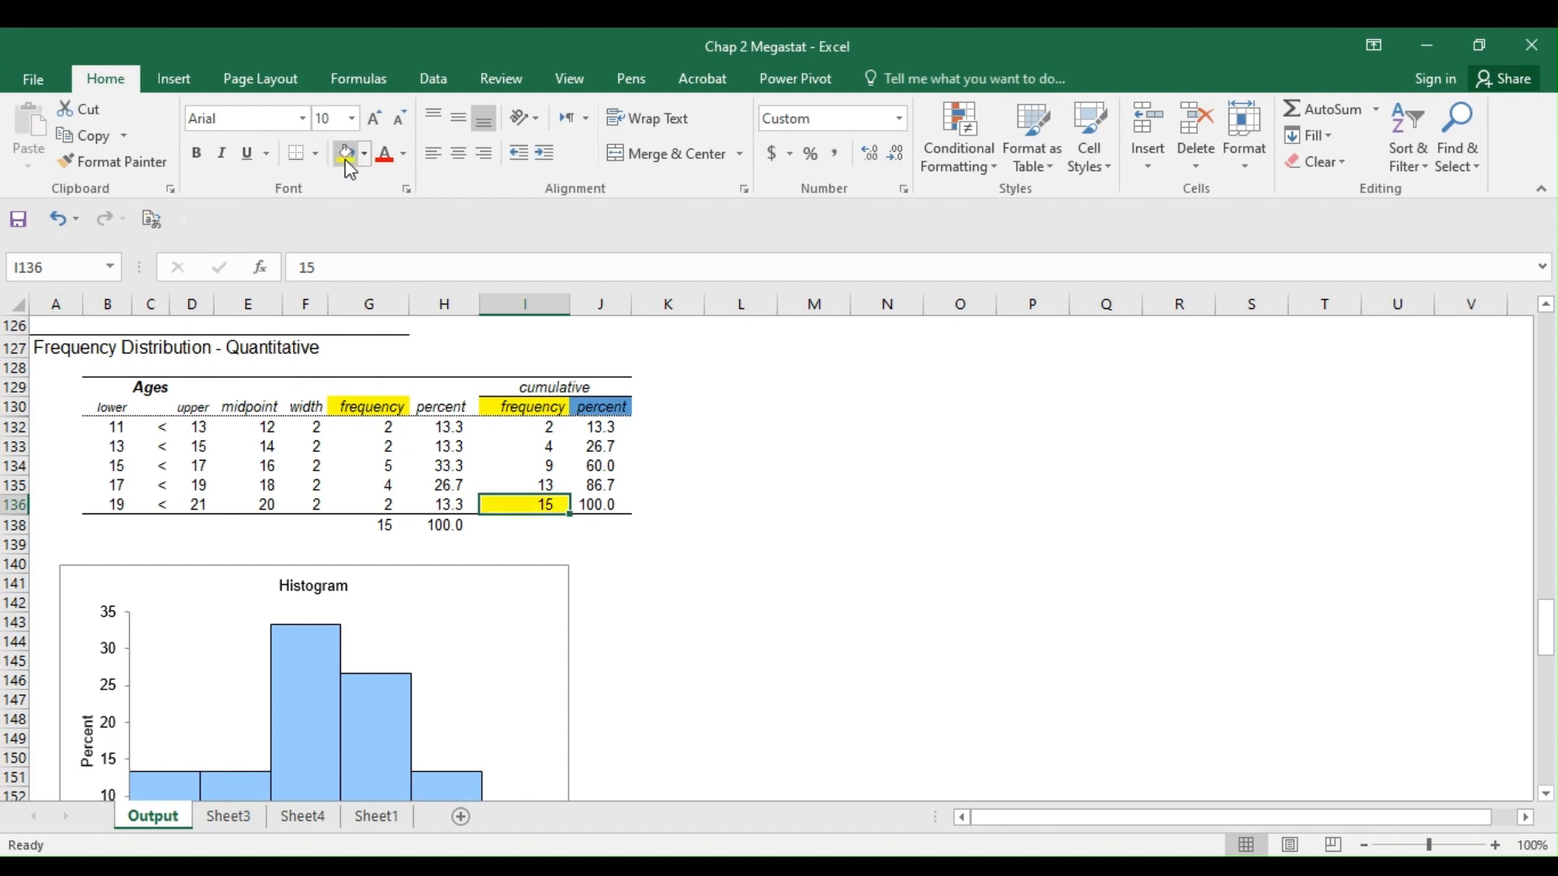
pyautogui.click(375, 525)
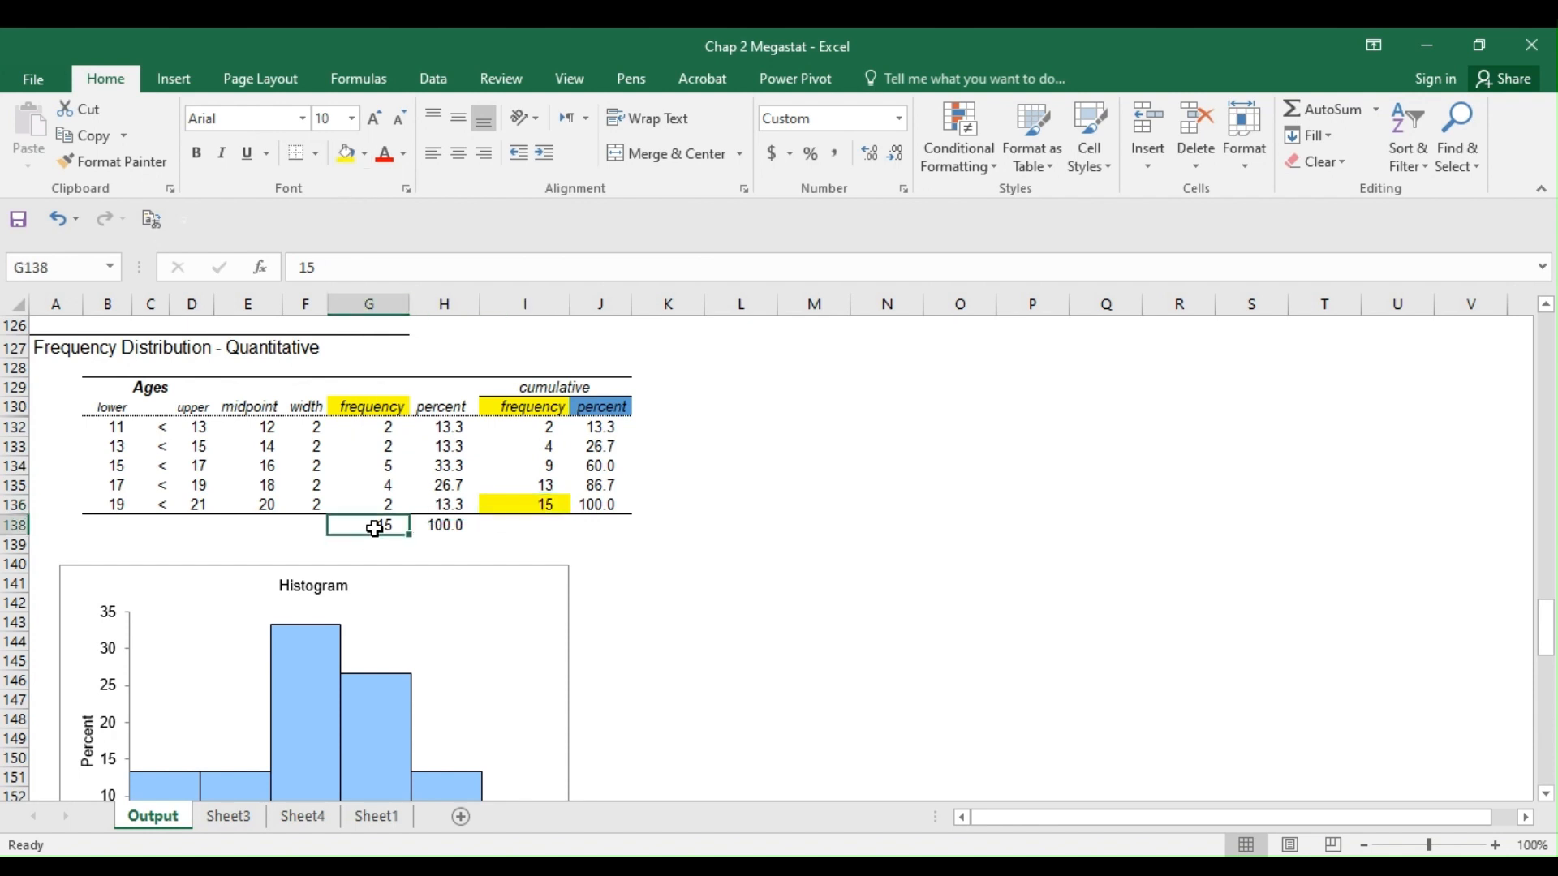
pyautogui.click(347, 153)
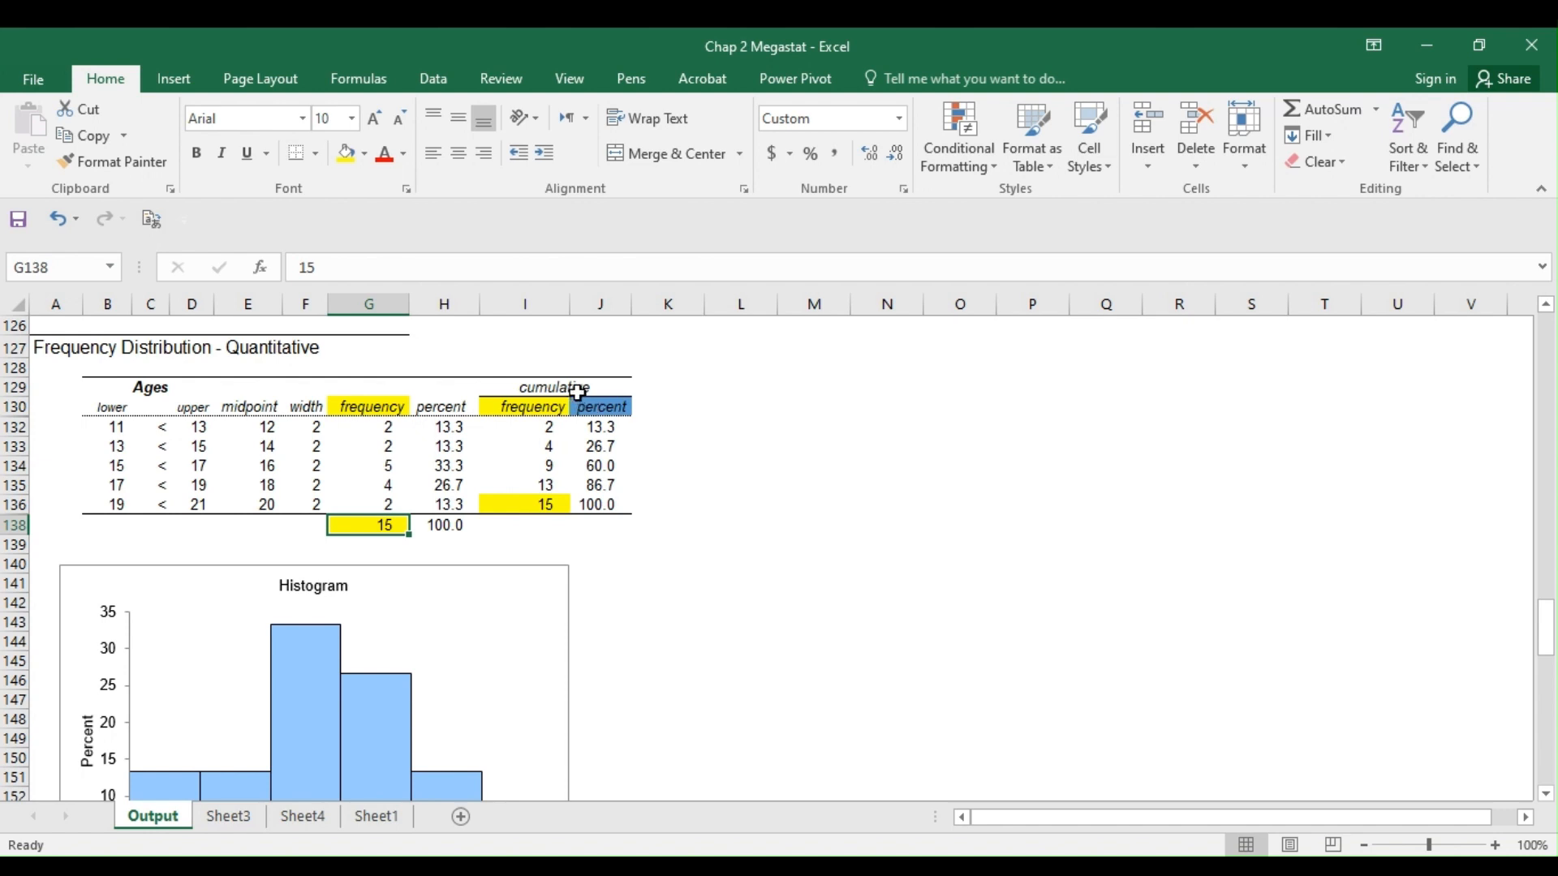
# - Fill the plain percent header, the last cumulative percent and the percent total with standard blue
pyautogui.click(446, 403)
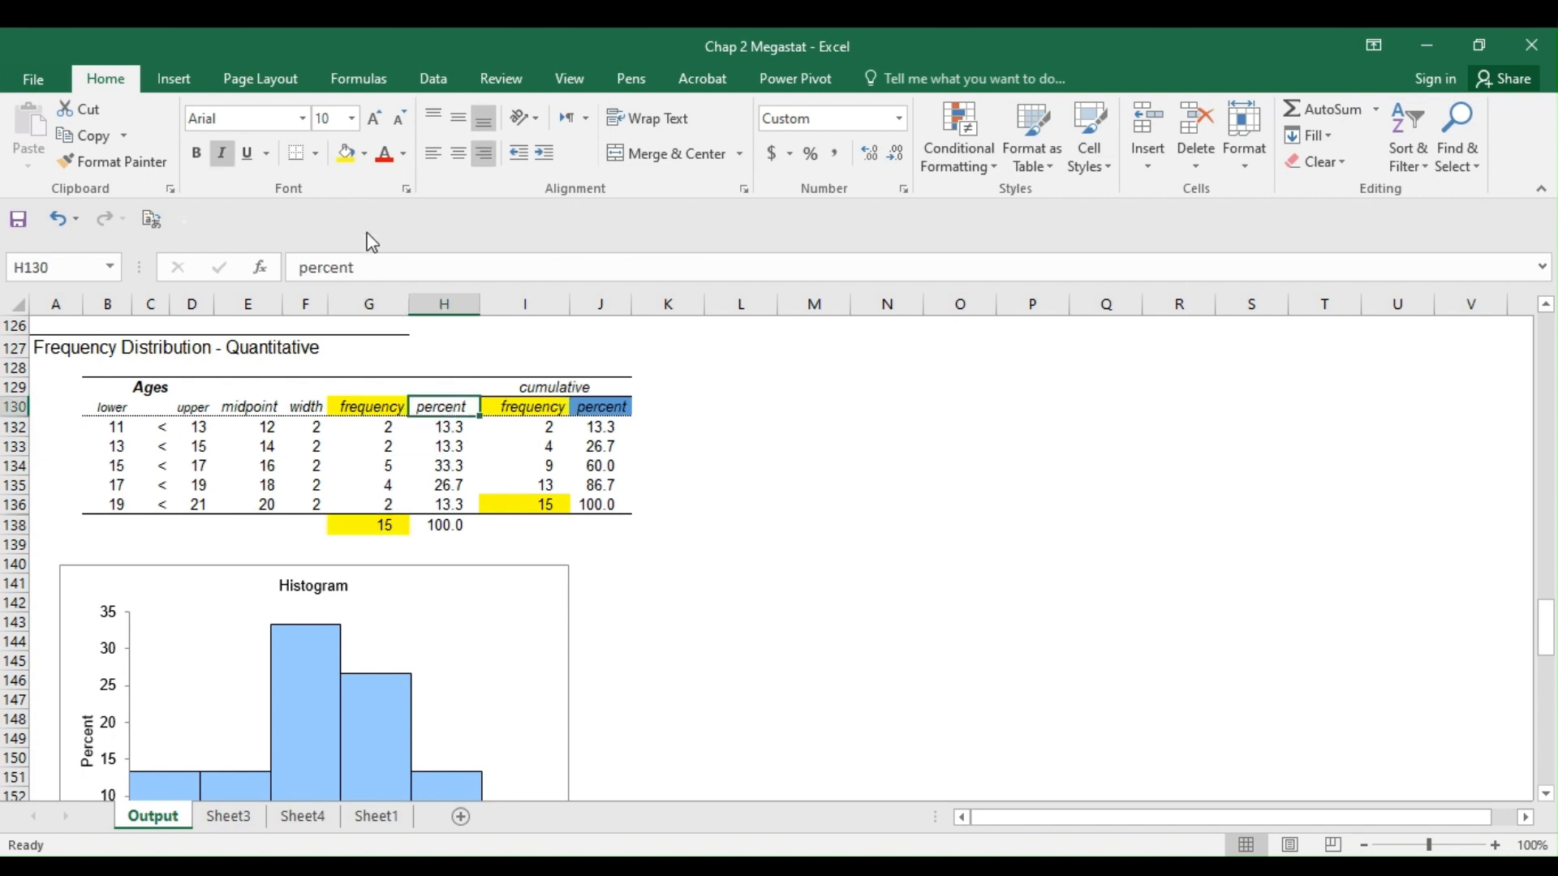
pyautogui.click(365, 154)
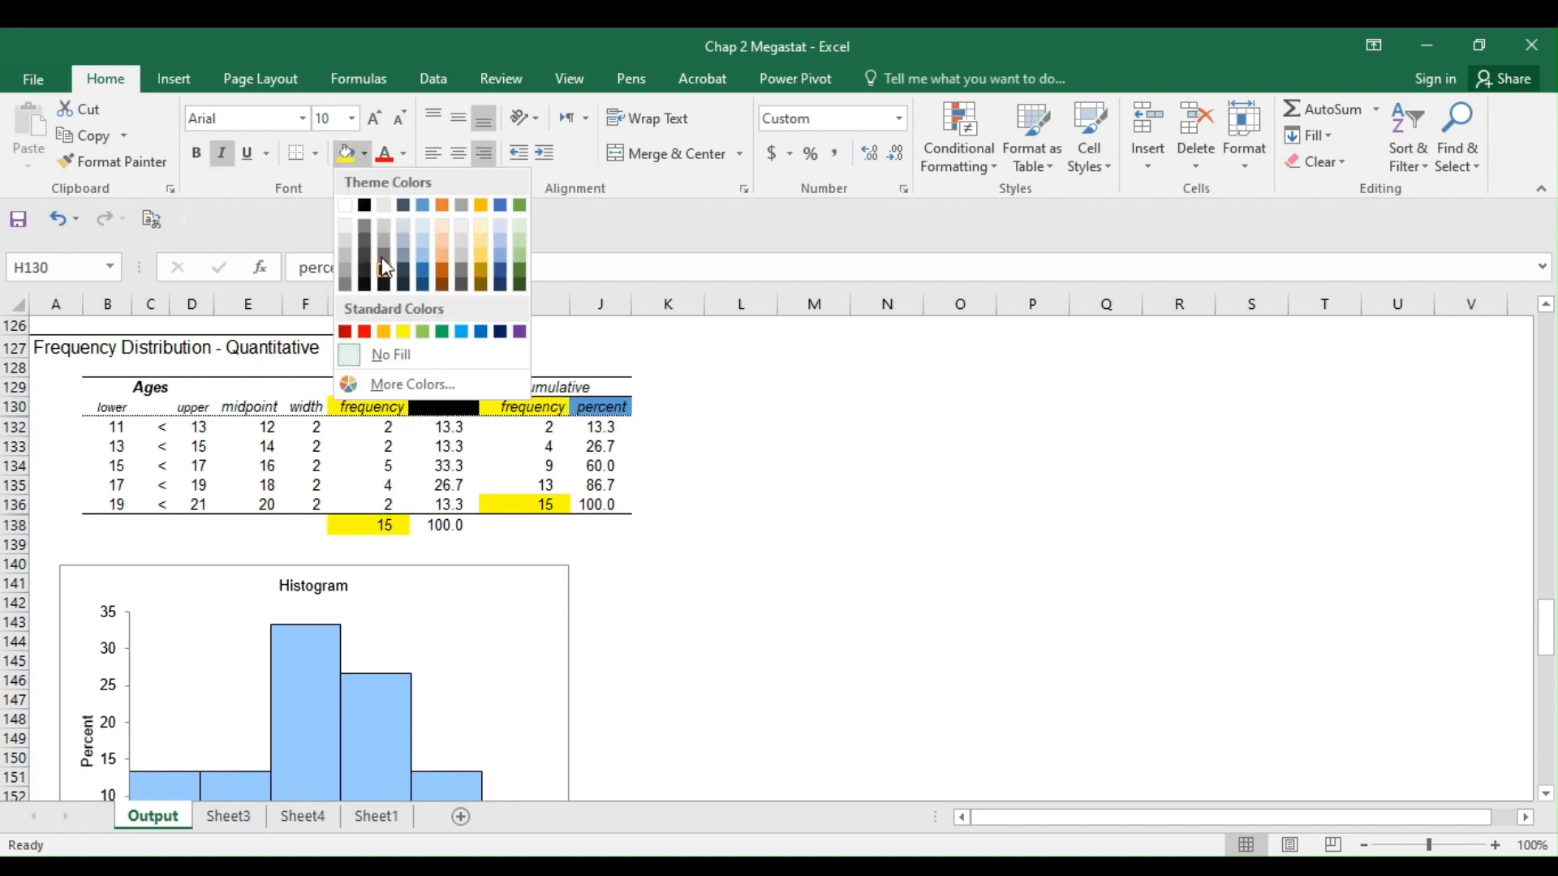
pyautogui.click(480, 333)
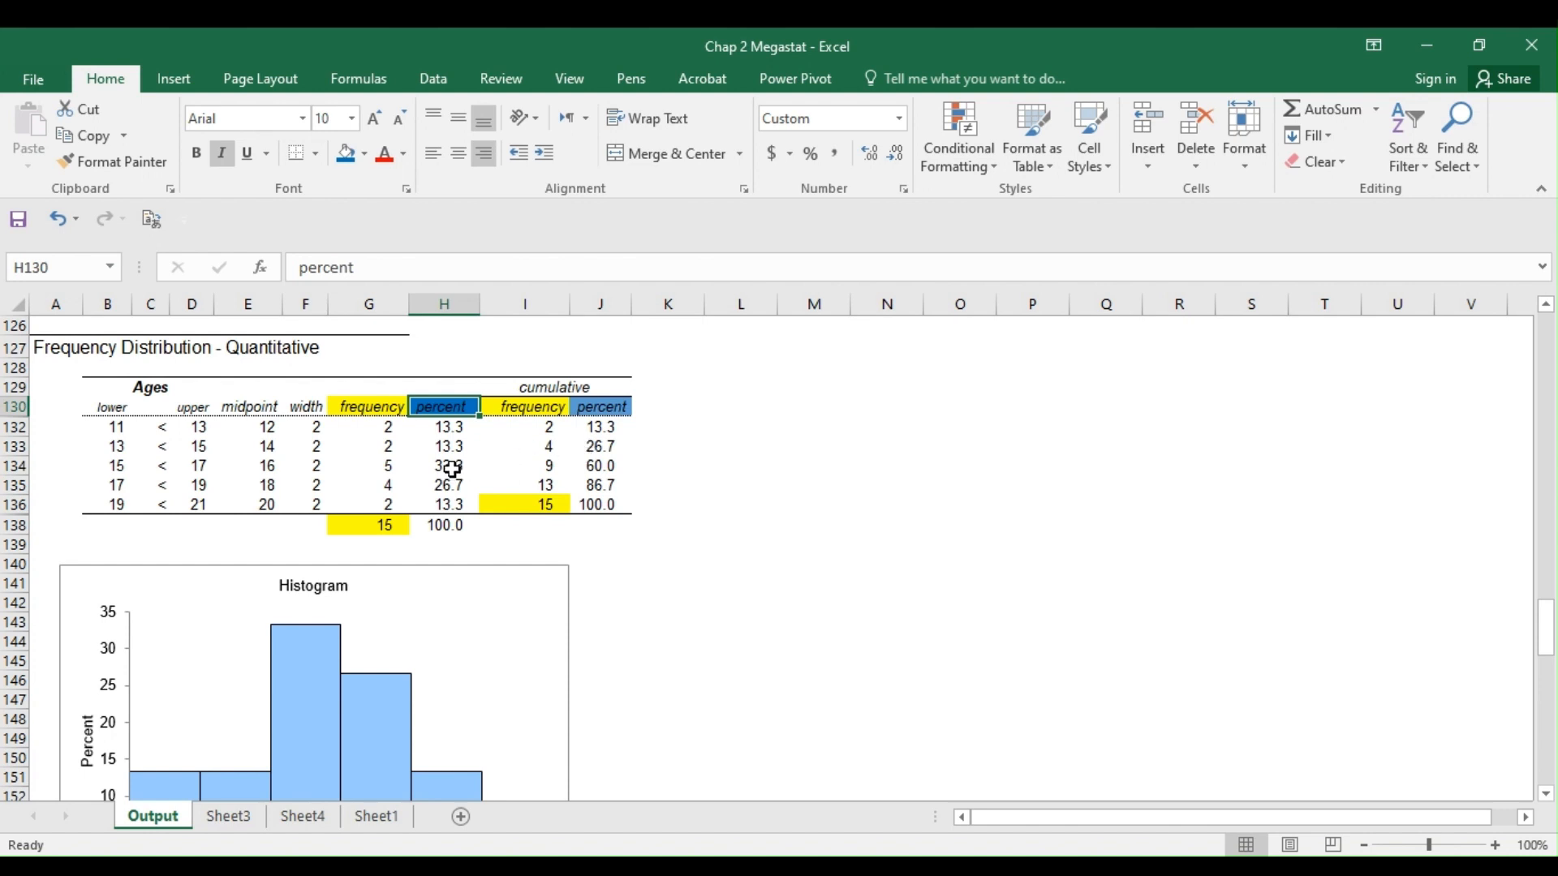
pyautogui.click(596, 507)
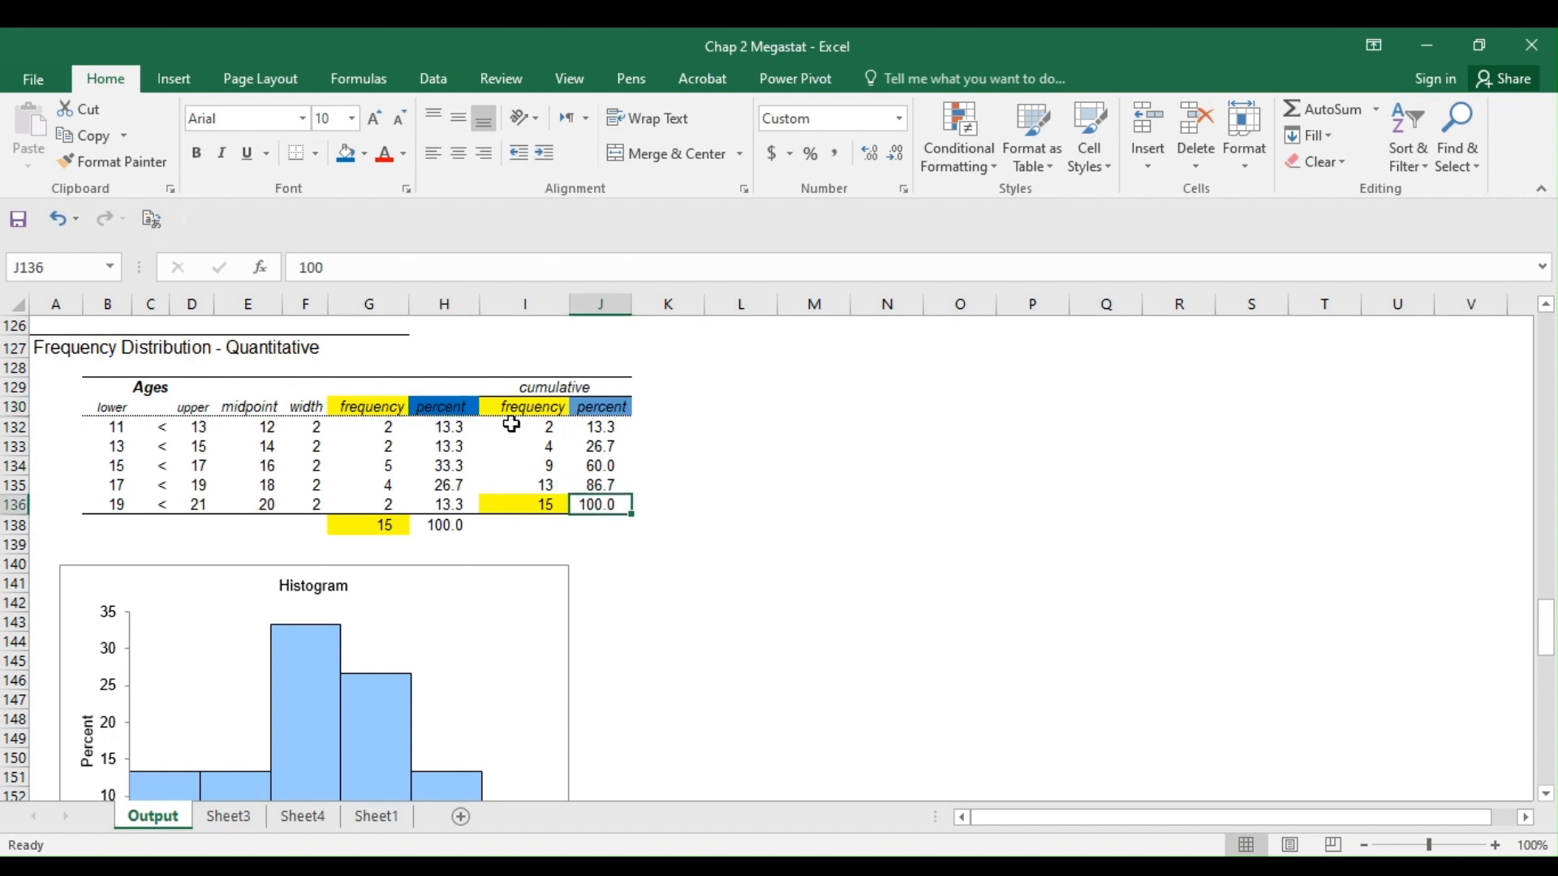
pyautogui.click(345, 153)
pyautogui.click(440, 527)
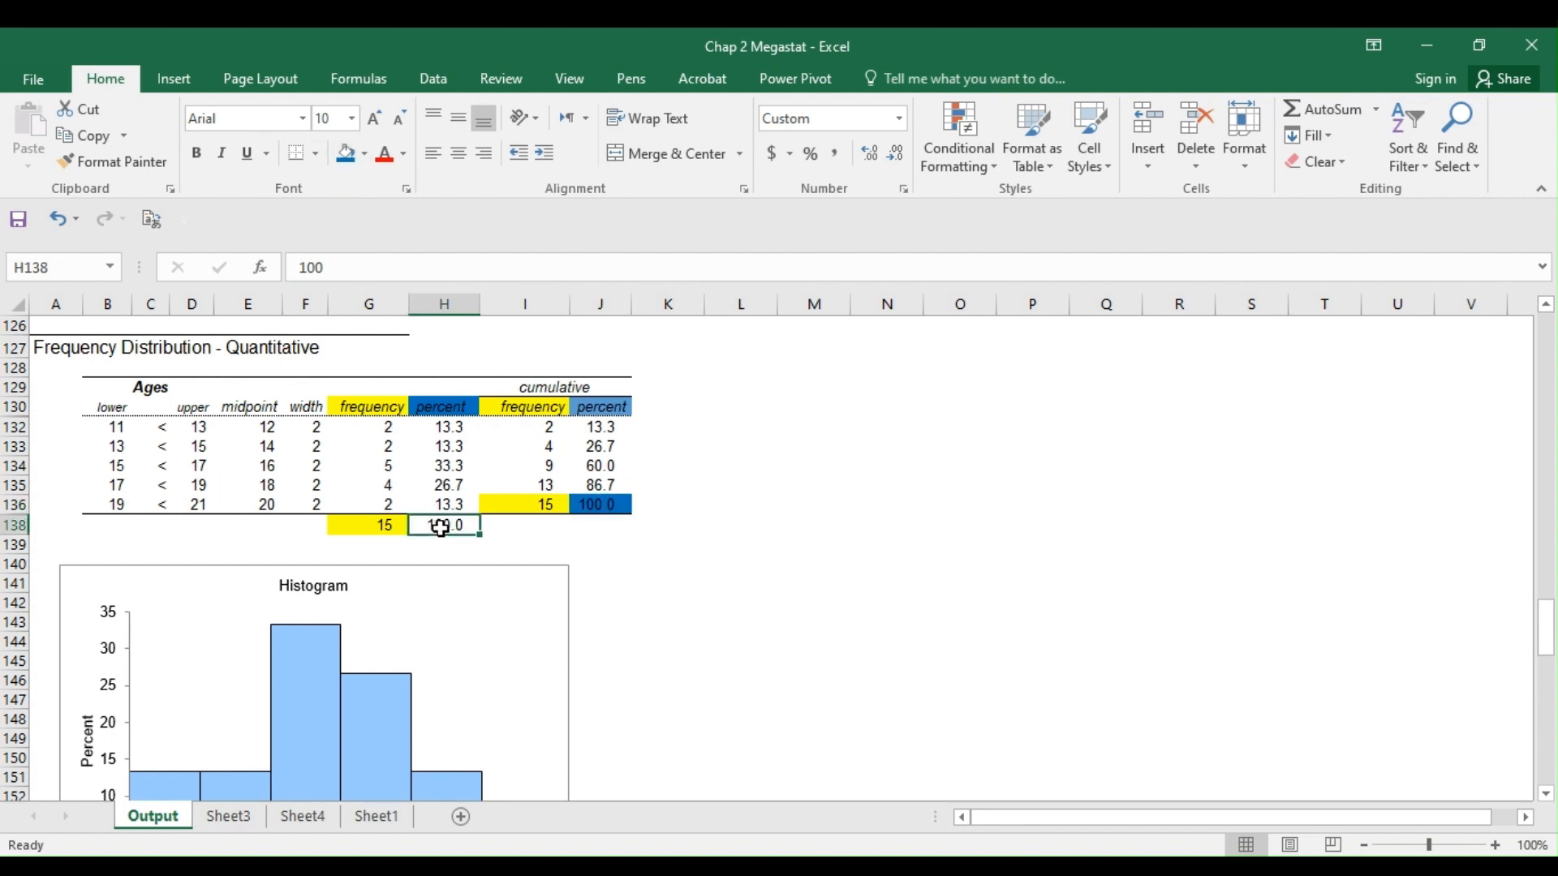
pyautogui.click(345, 154)
pyautogui.click(675, 568)
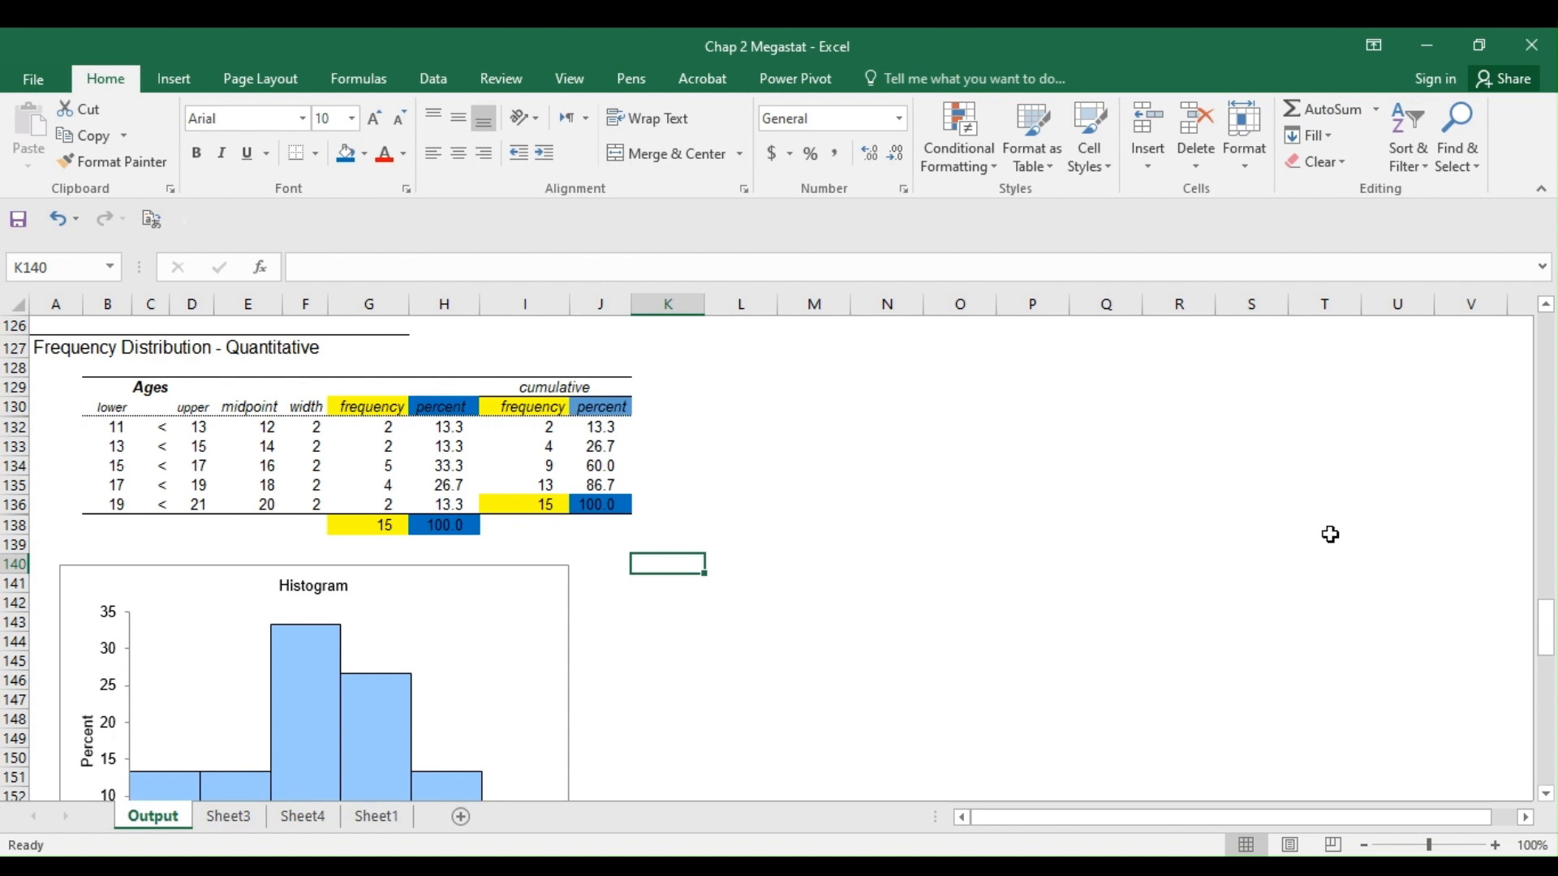
# - Add data labels to the bars of the Ages histogram
pyautogui.moveTo(1548, 616); pyautogui.dragTo(1547, 645)
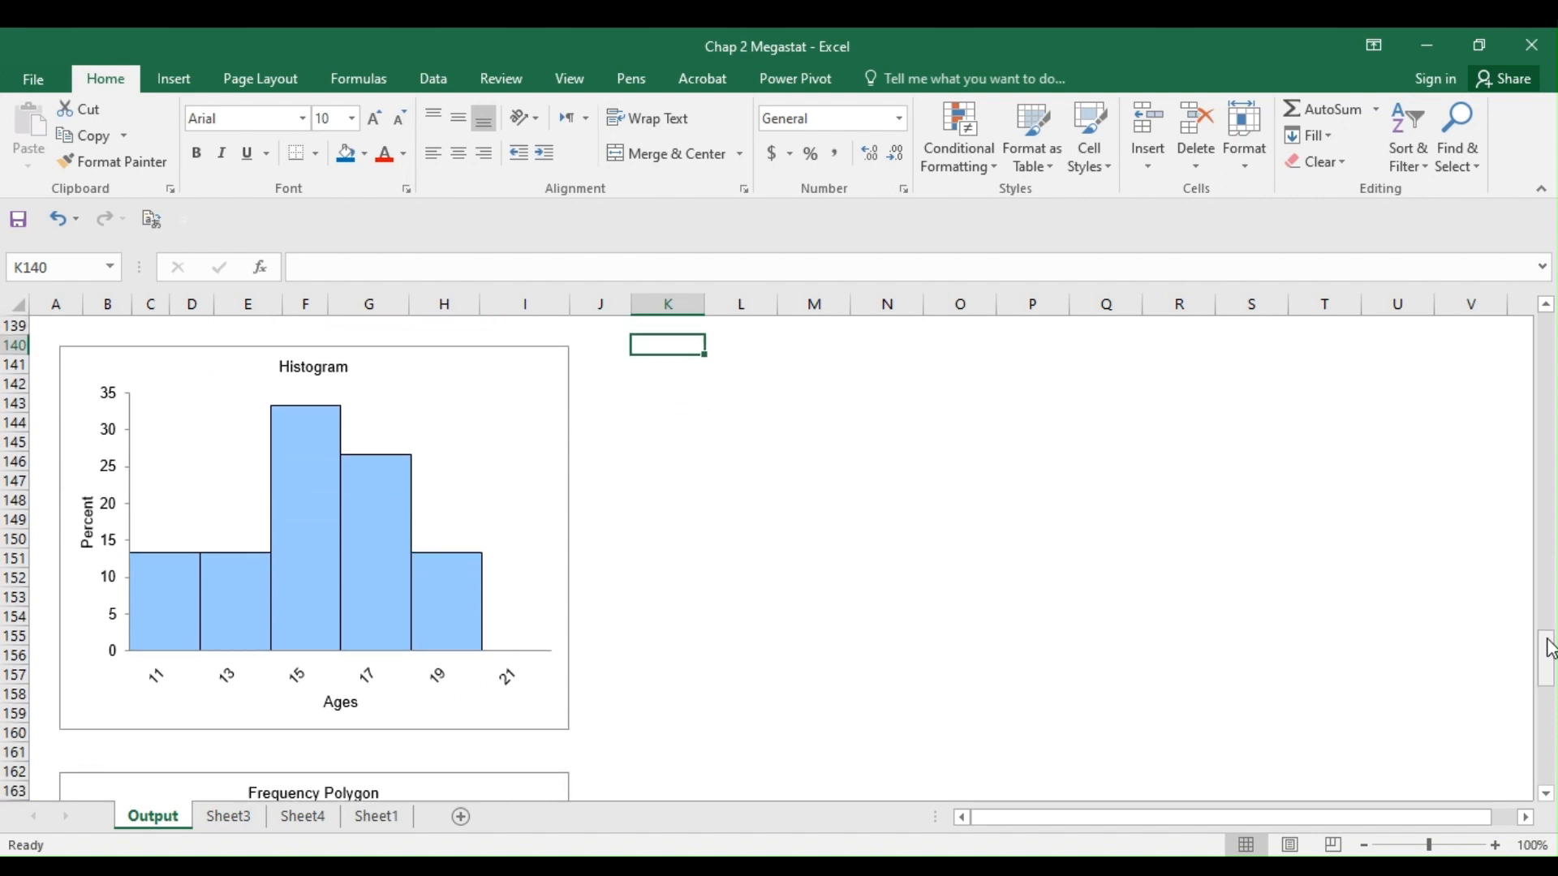
pyautogui.click(324, 544)
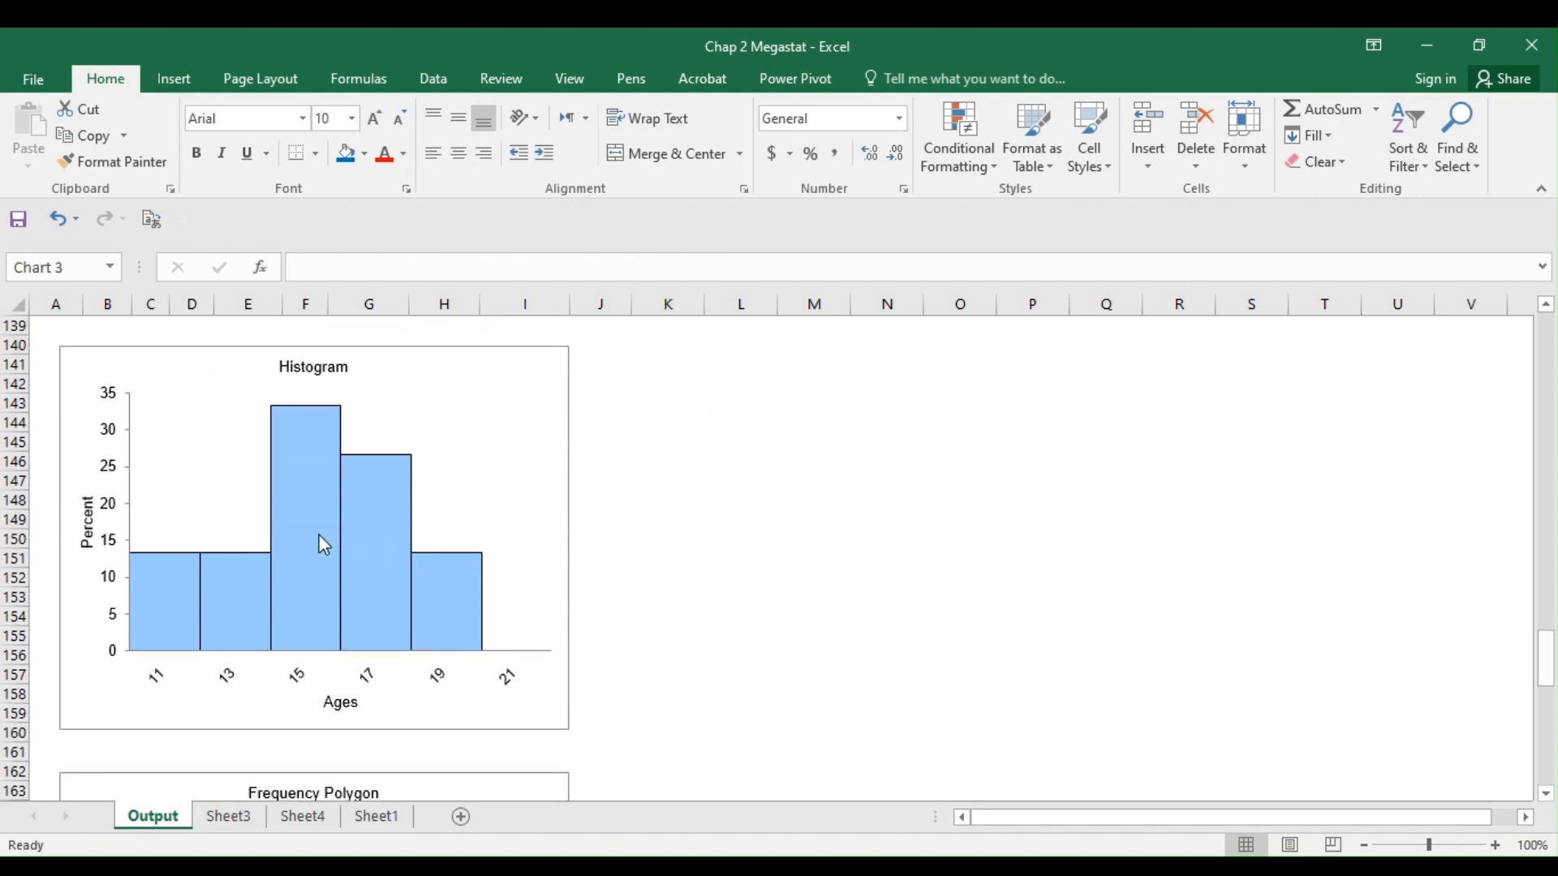
pyautogui.rightClick(324, 544)
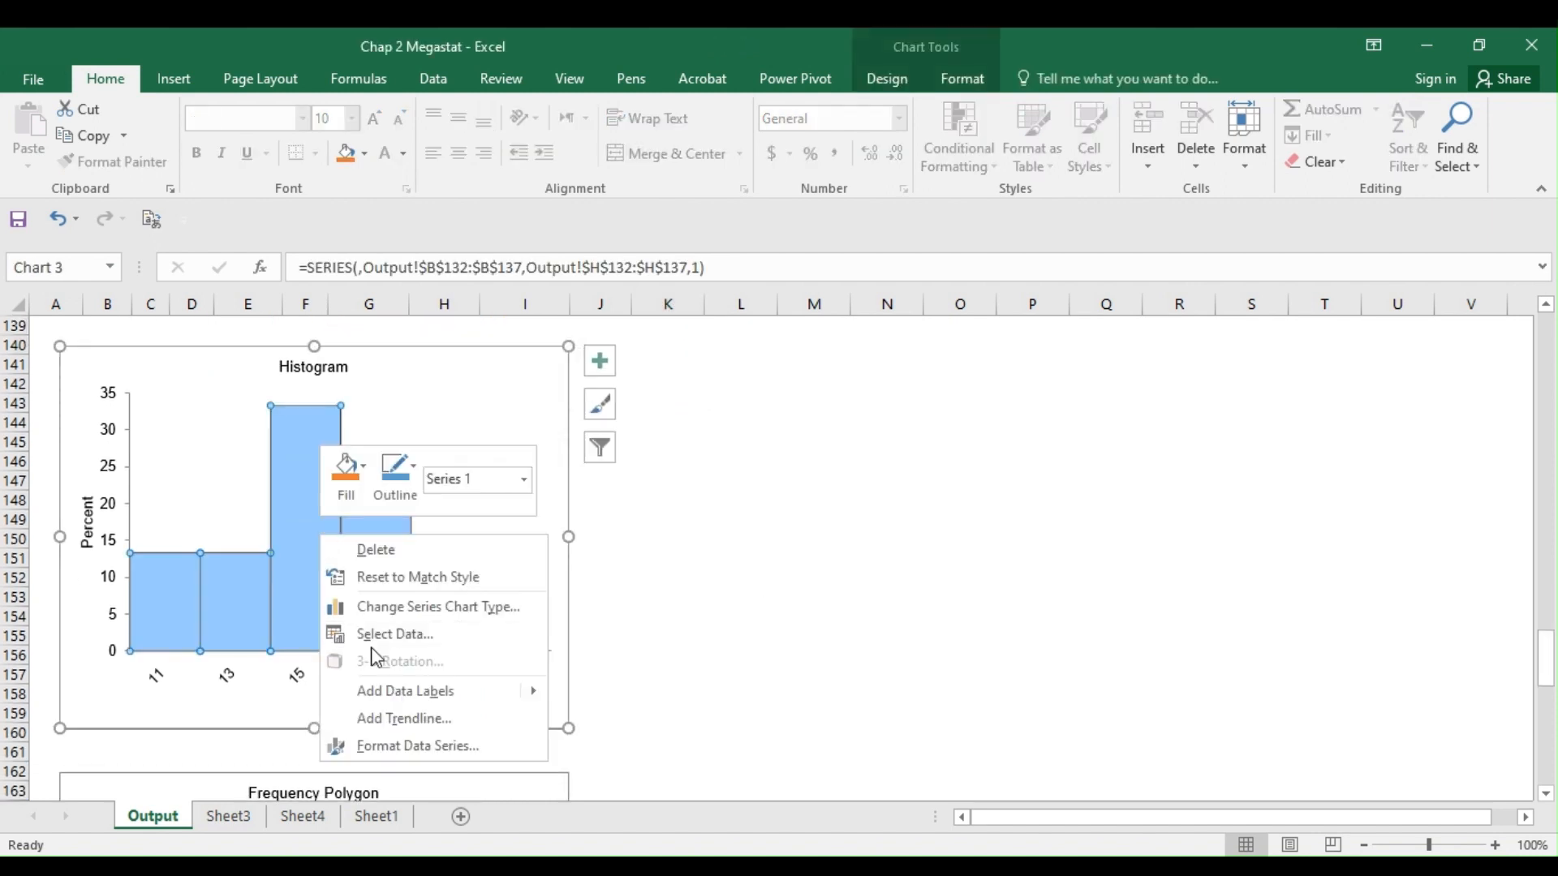
pyautogui.click(390, 690)
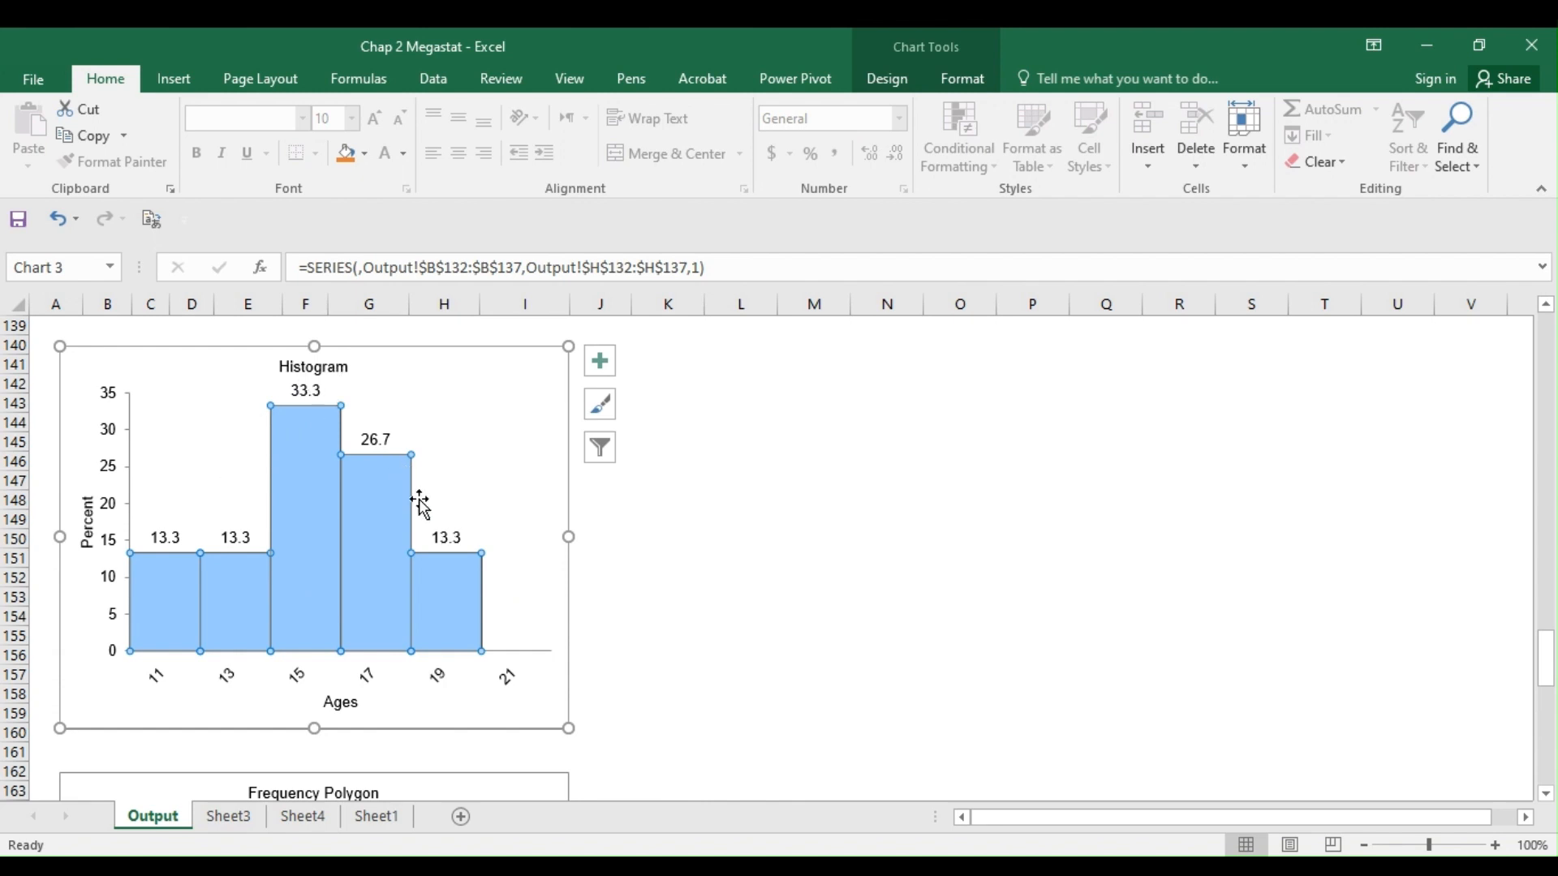
# - Enter the label "Freq of 3rd group" in cell M147 beside the Ages histogram
pyautogui.click(778, 487)
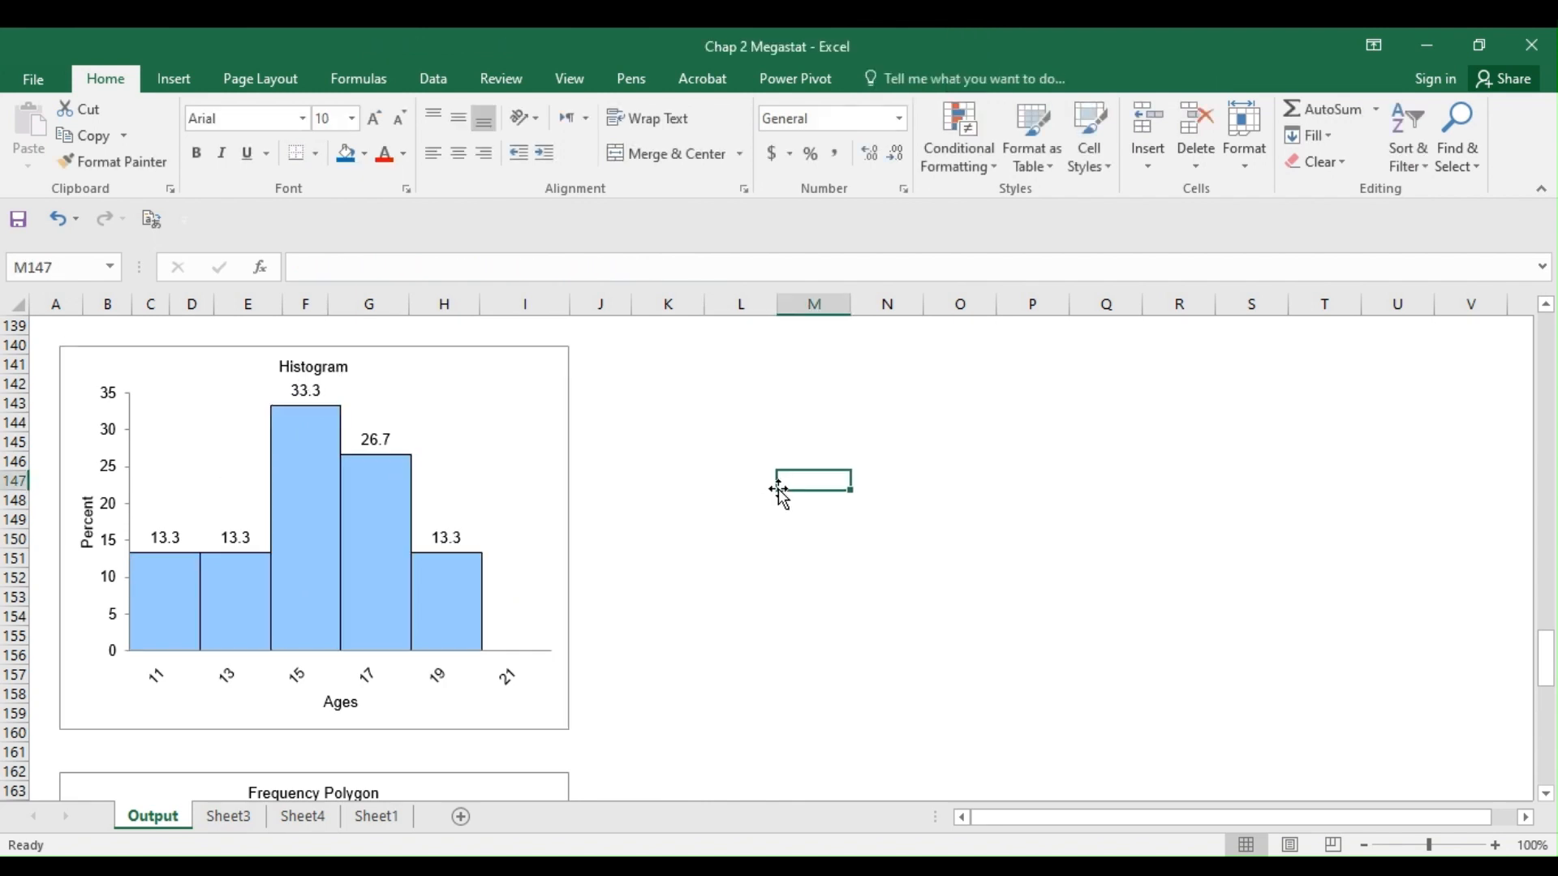
pyautogui.write('Fre')
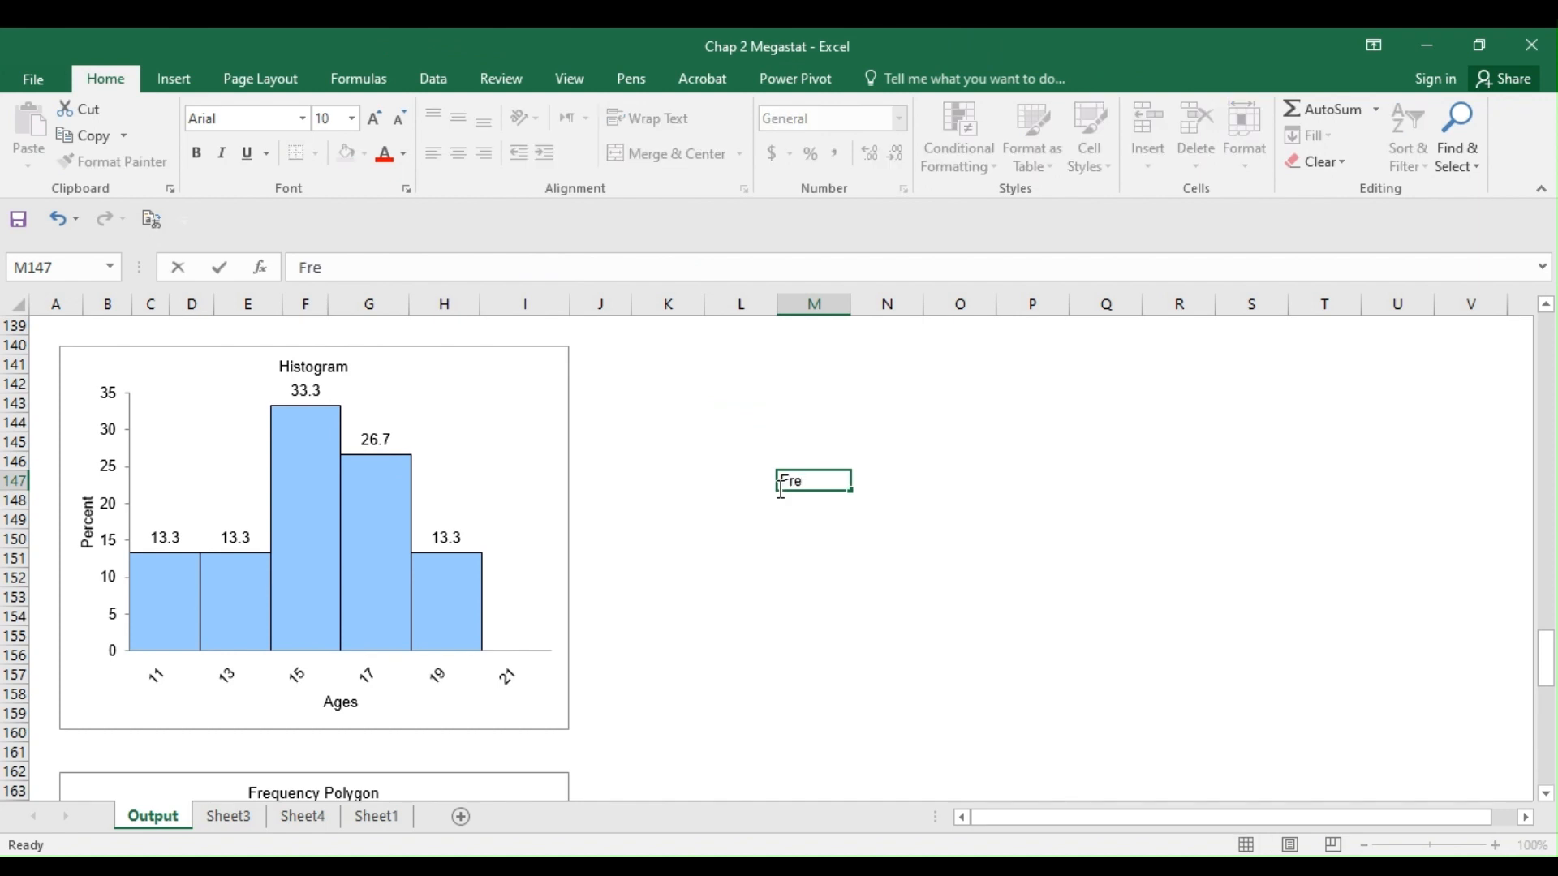
pyautogui.write('s')
pyautogui.write('q of')
pyautogui.write(' 3')
pyautogui.write('rd go')
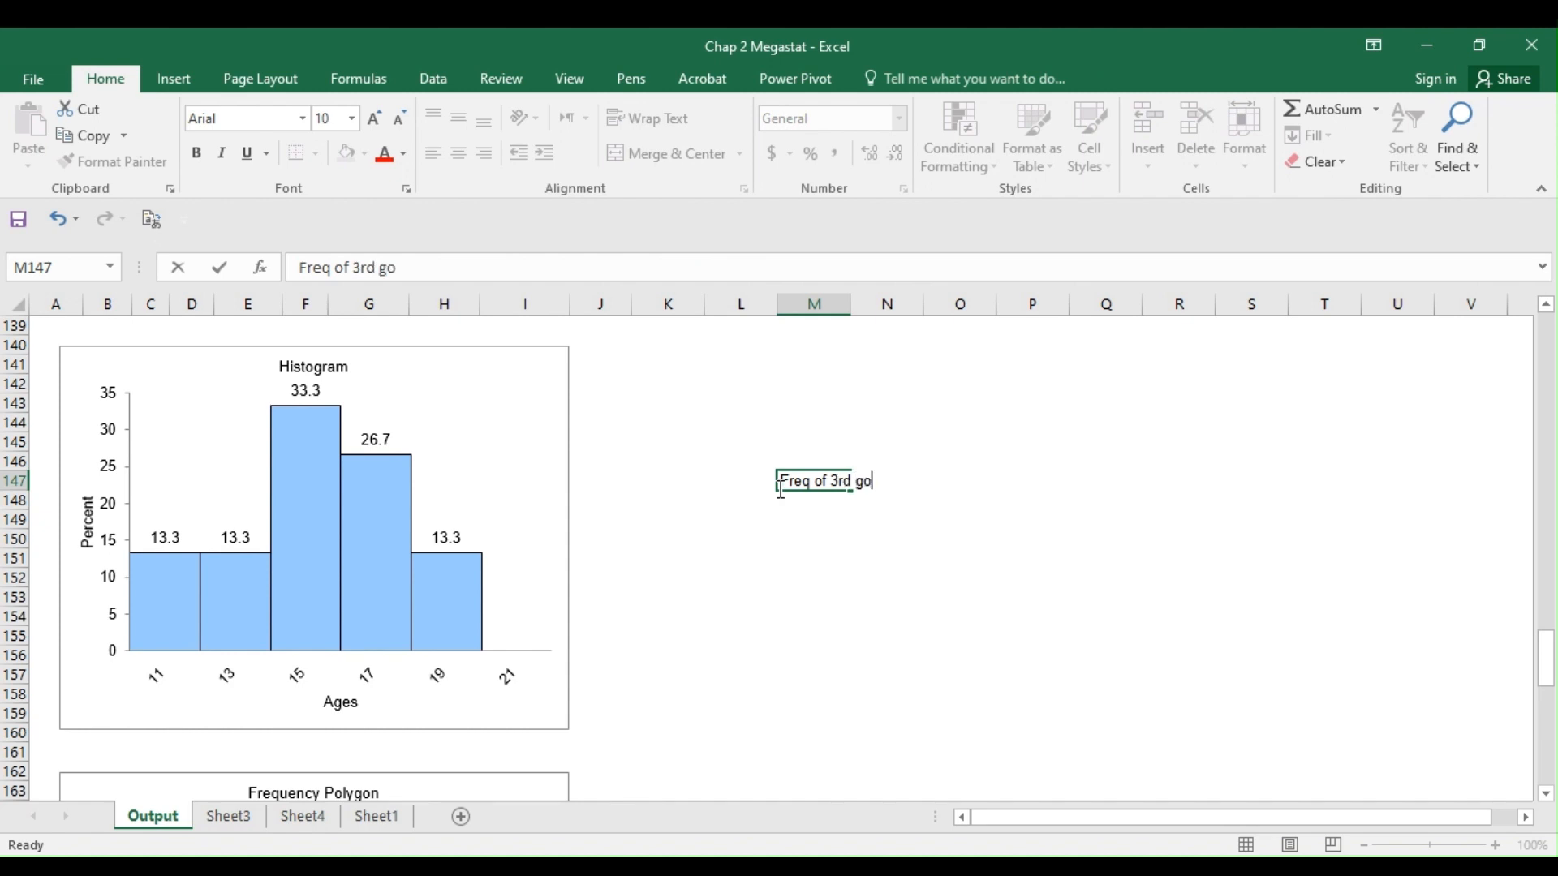
pyautogui.press('BackSpace')
pyautogui.write('roup')
pyautogui.click(982, 484)
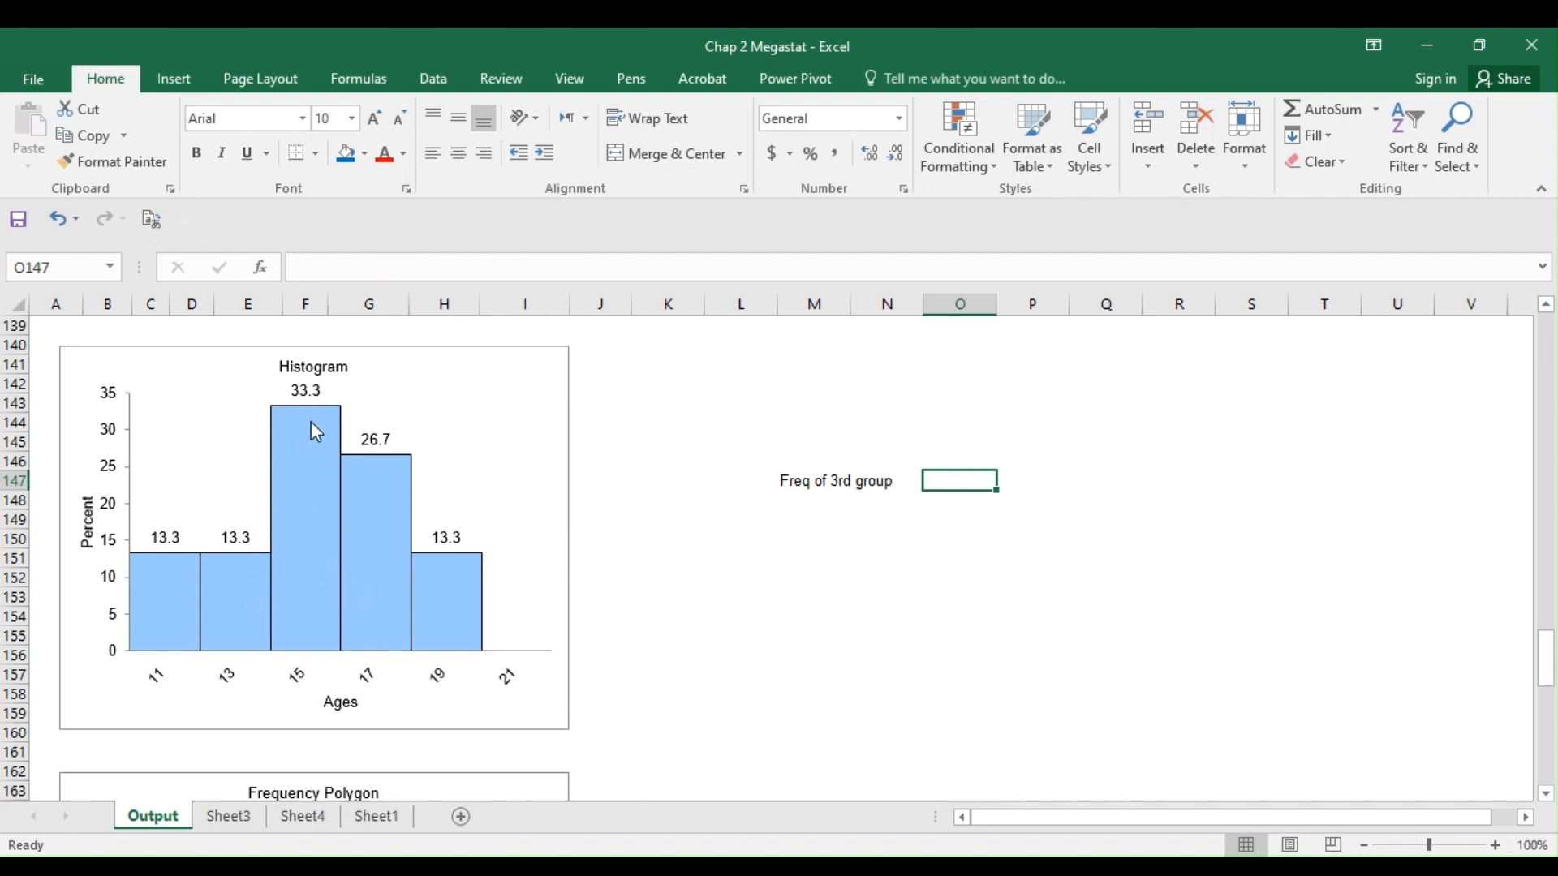
# - Write the relative frequency formula as the text "R.f =f/n" in cell N143
pyautogui.click(907, 404)
pyautogui.write('R')
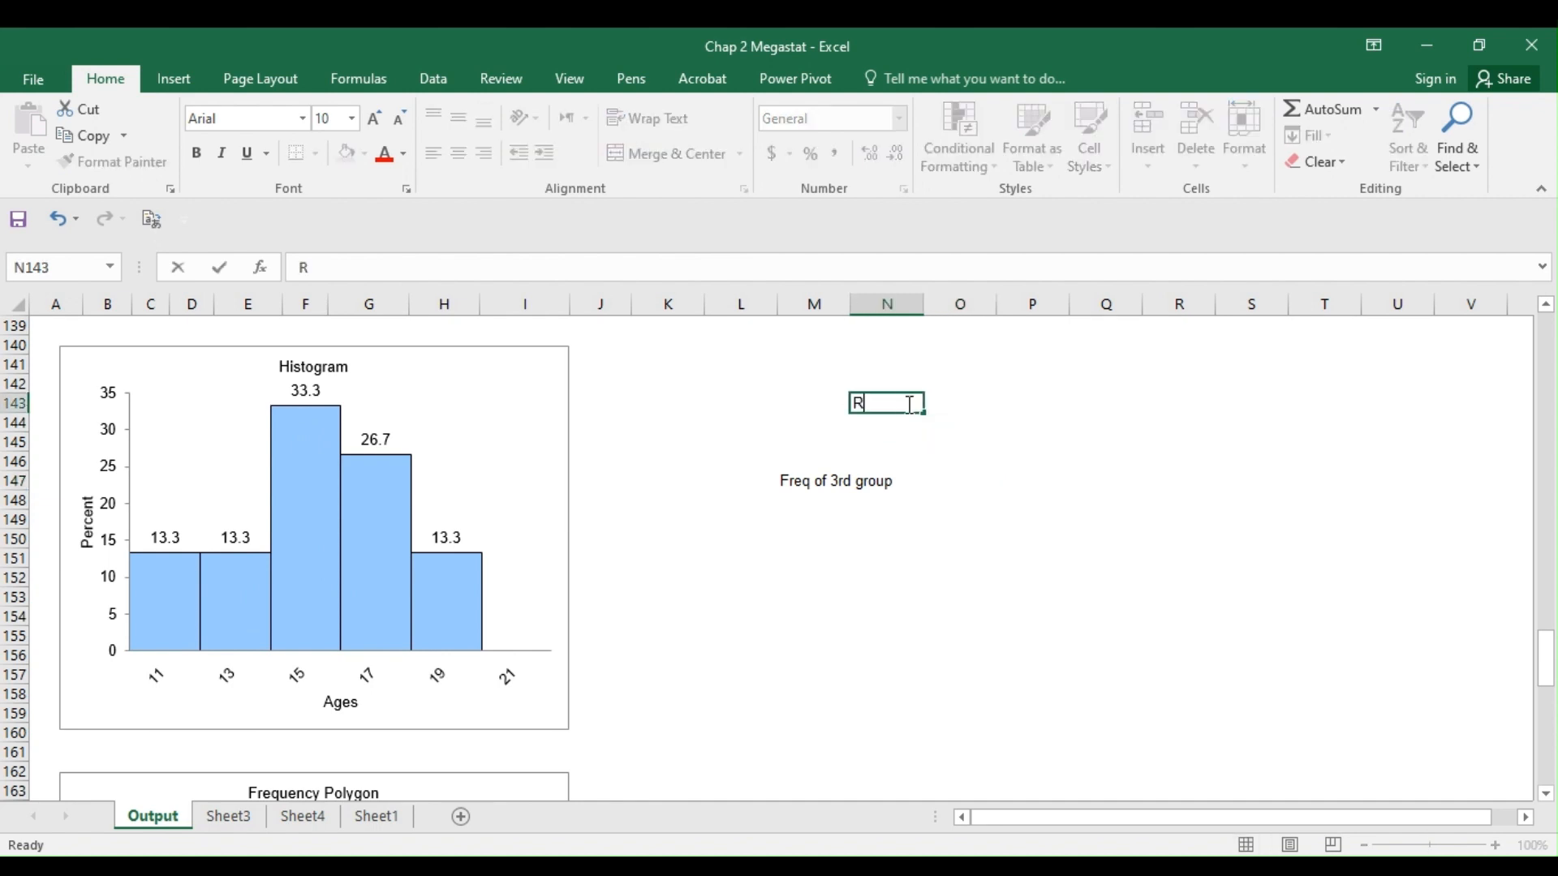
pyautogui.write('.f =f/n')
pyautogui.click(925, 481)
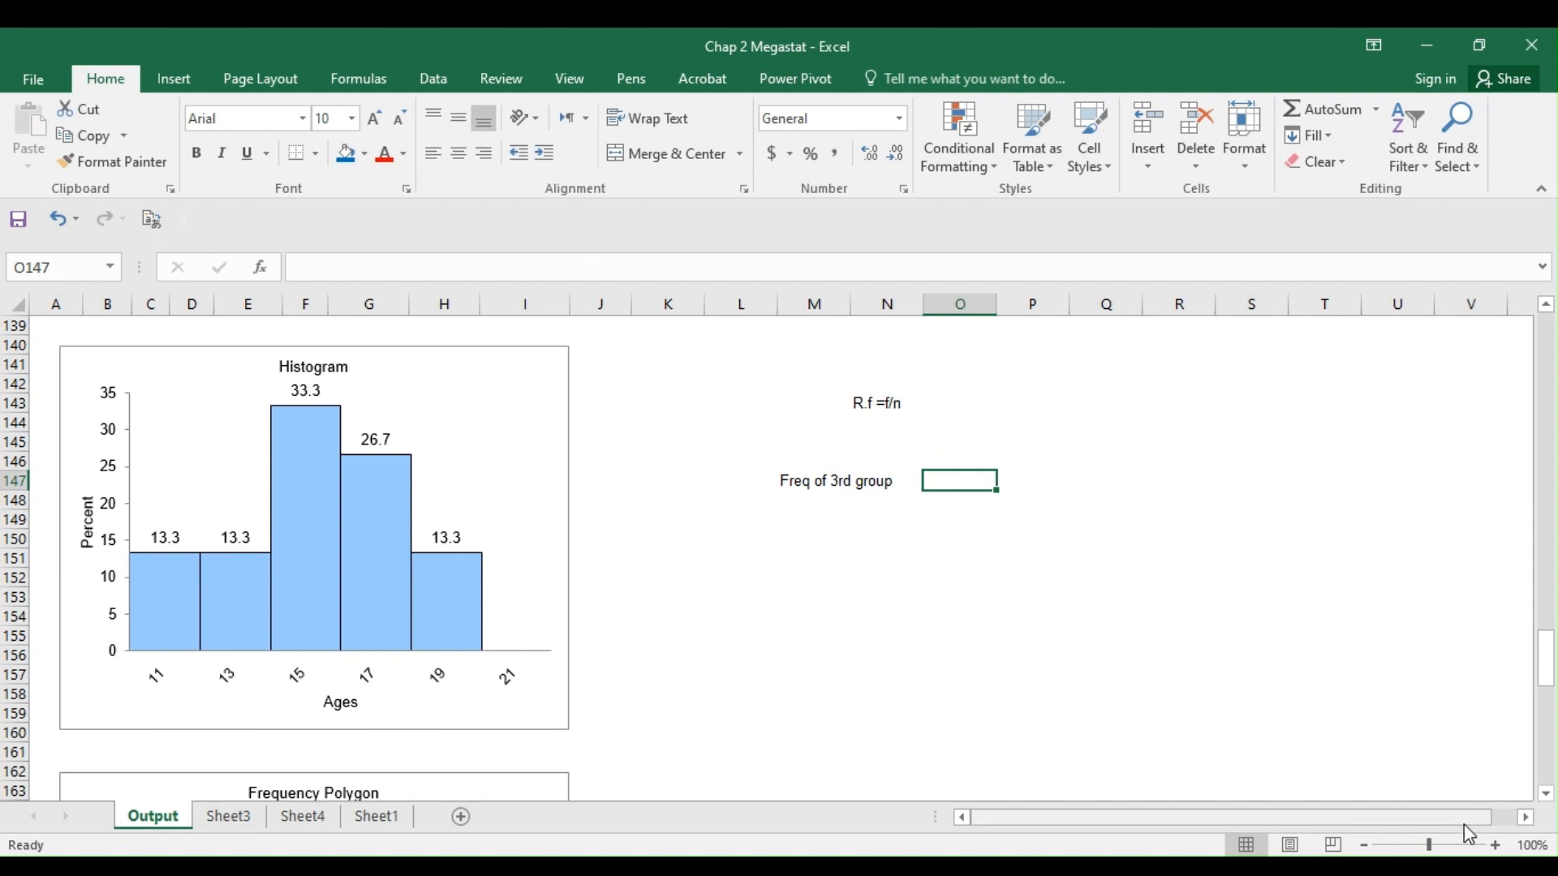
# - Fill the relative frequency formula cell N143 with light blue
pyautogui.click(1495, 845)
pyautogui.click(1495, 845)
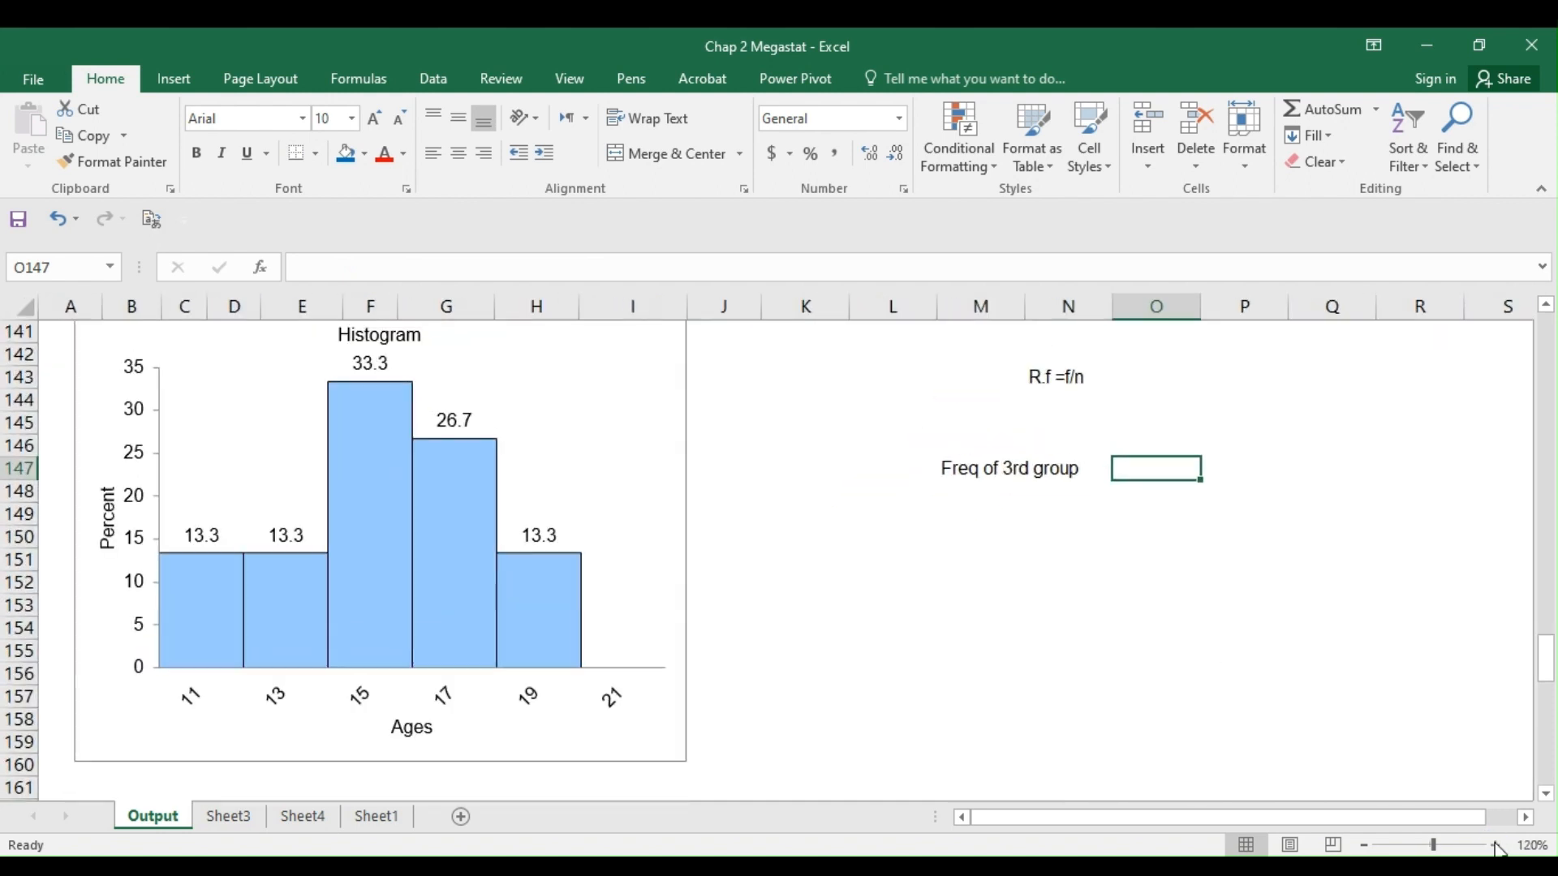
pyautogui.moveTo(1461, 816); pyautogui.dragTo(1481, 812)
pyautogui.moveTo(1546, 662); pyautogui.dragTo(1546, 653)
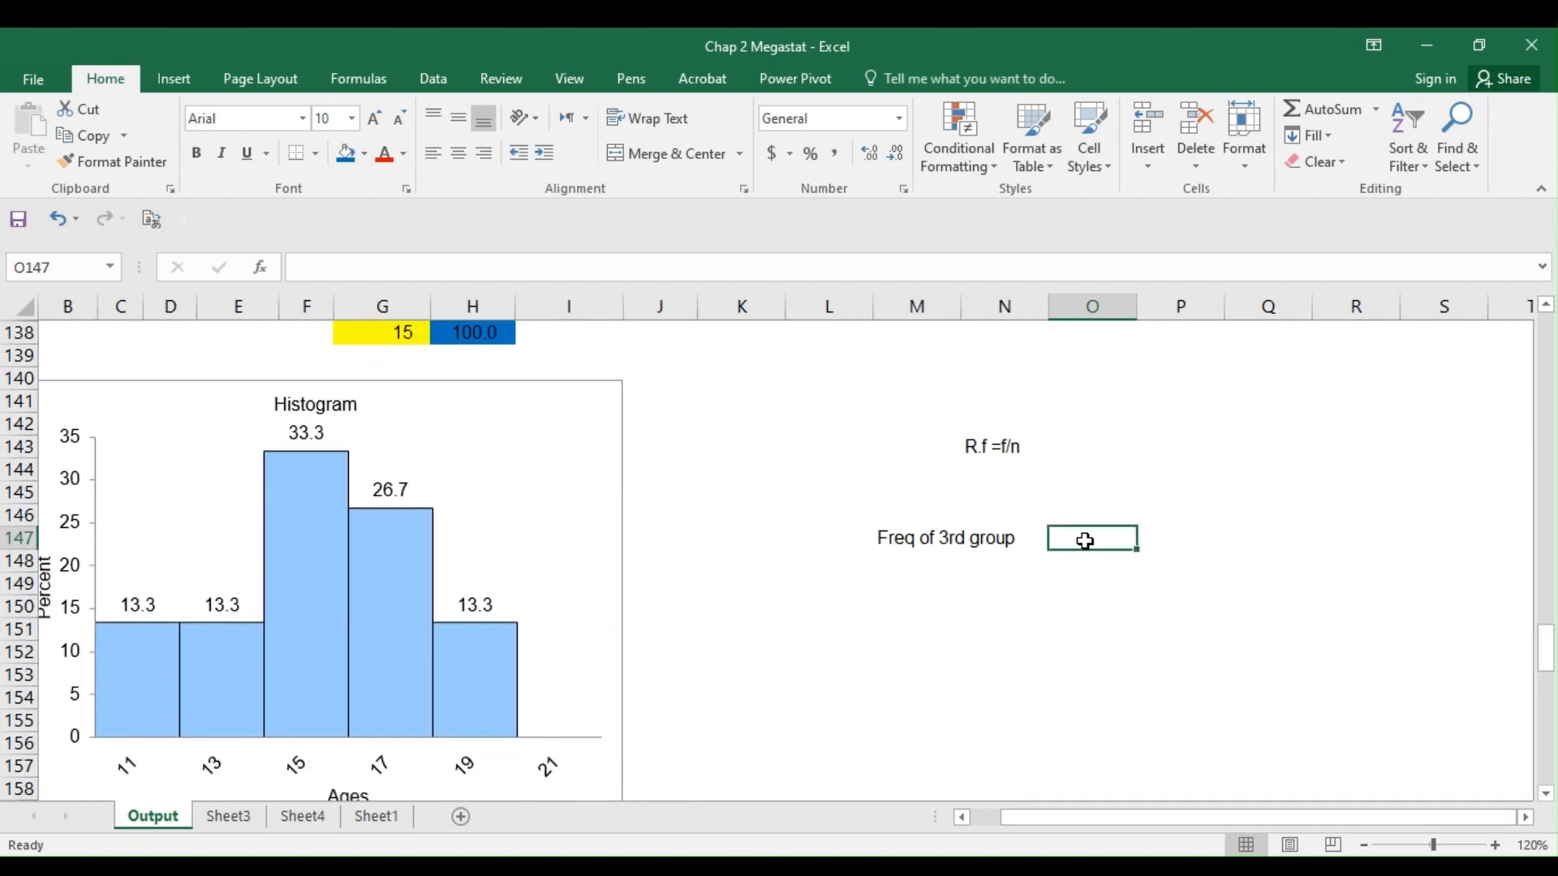
pyautogui.click(1013, 459)
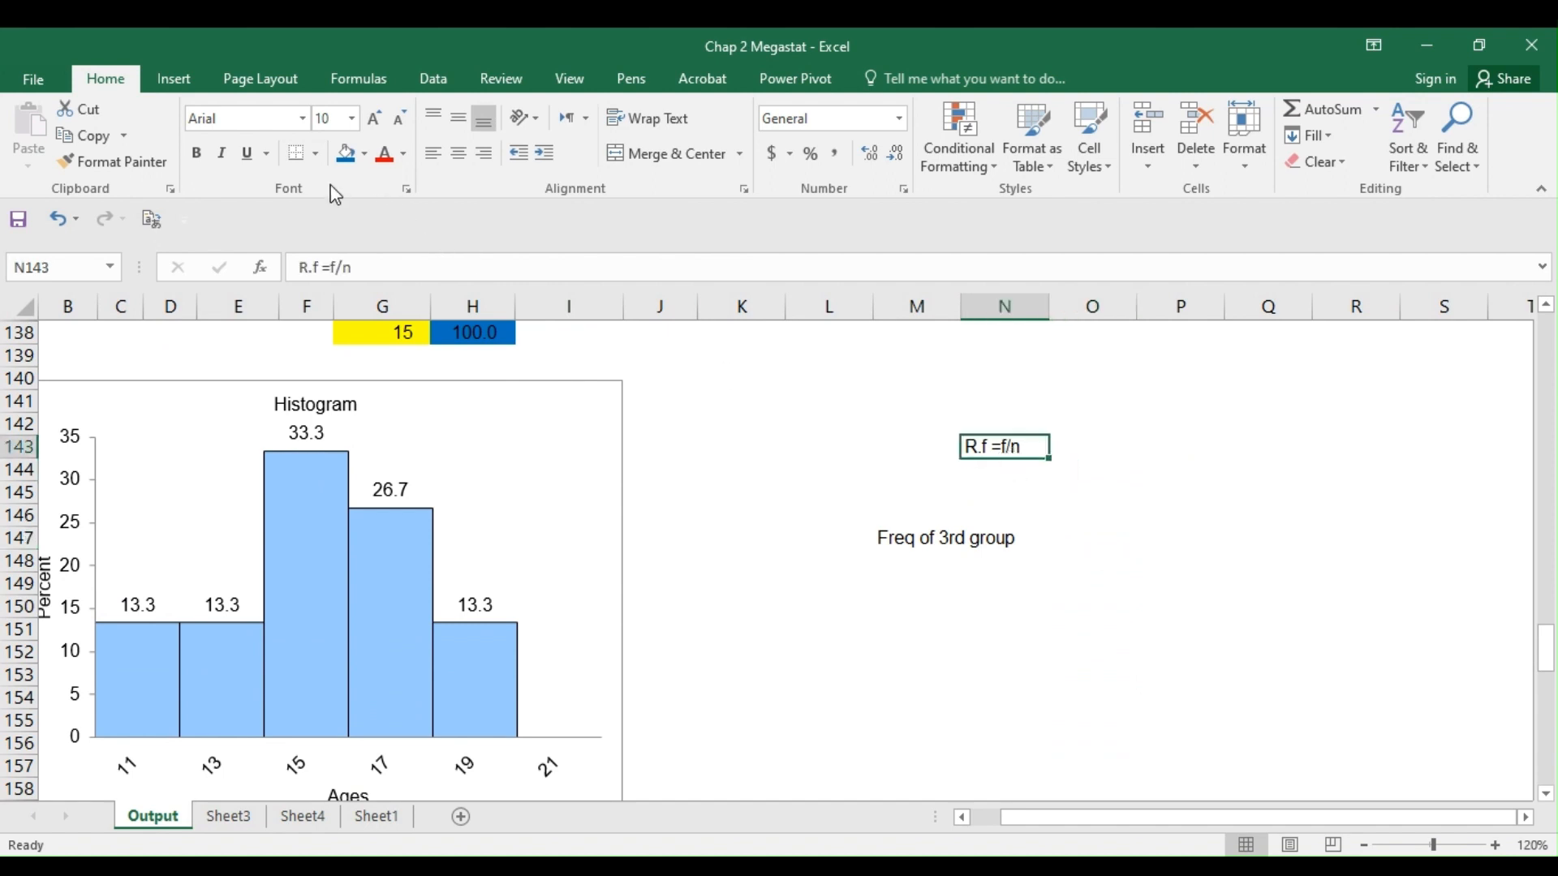
pyautogui.click(364, 154)
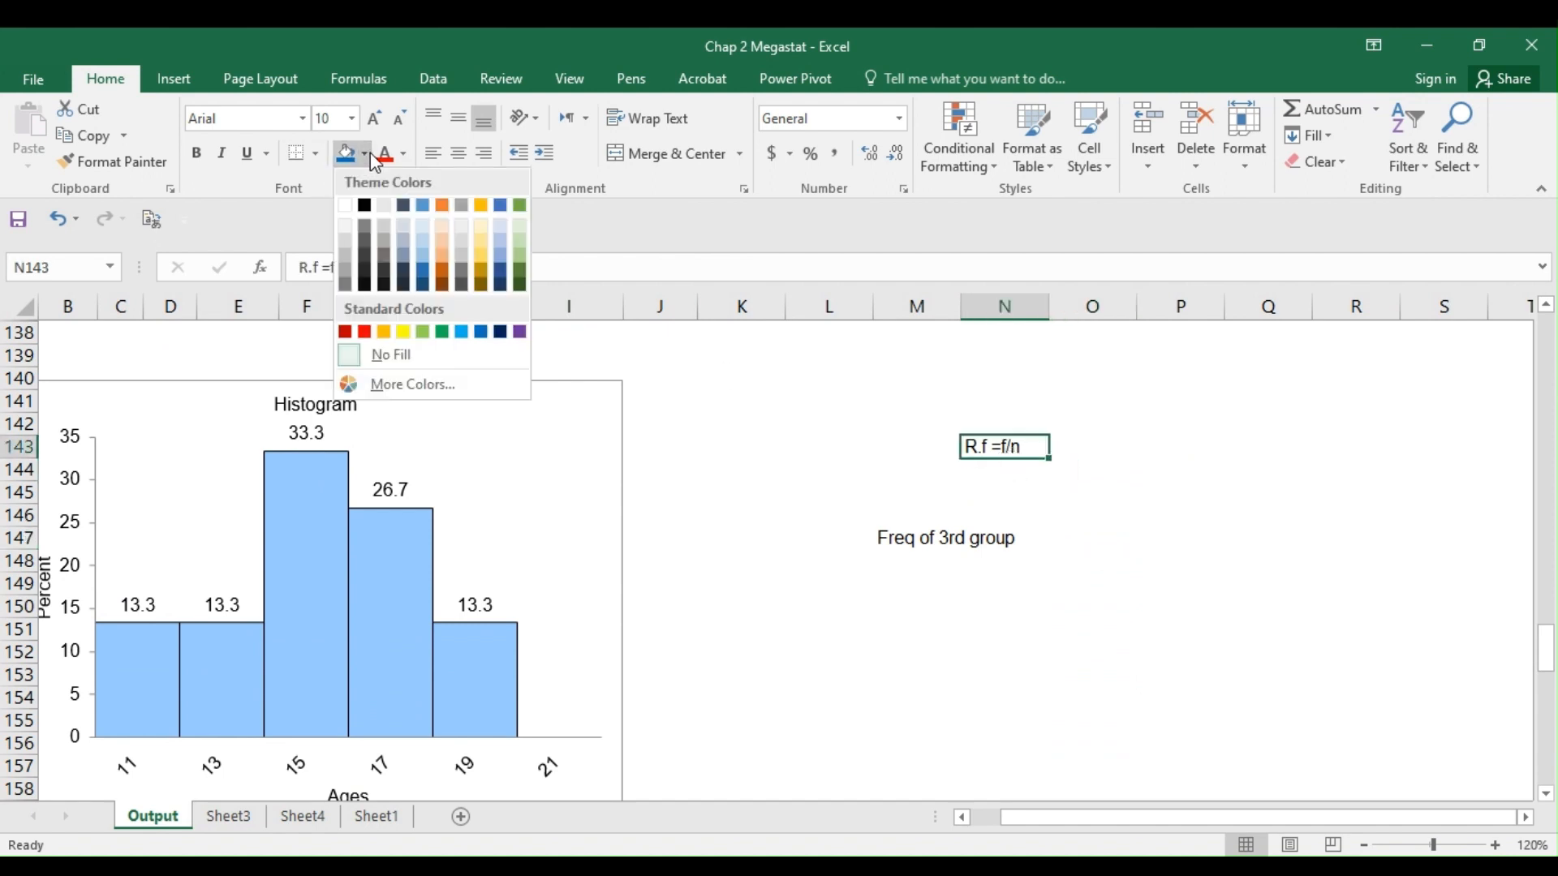
pyautogui.click(423, 254)
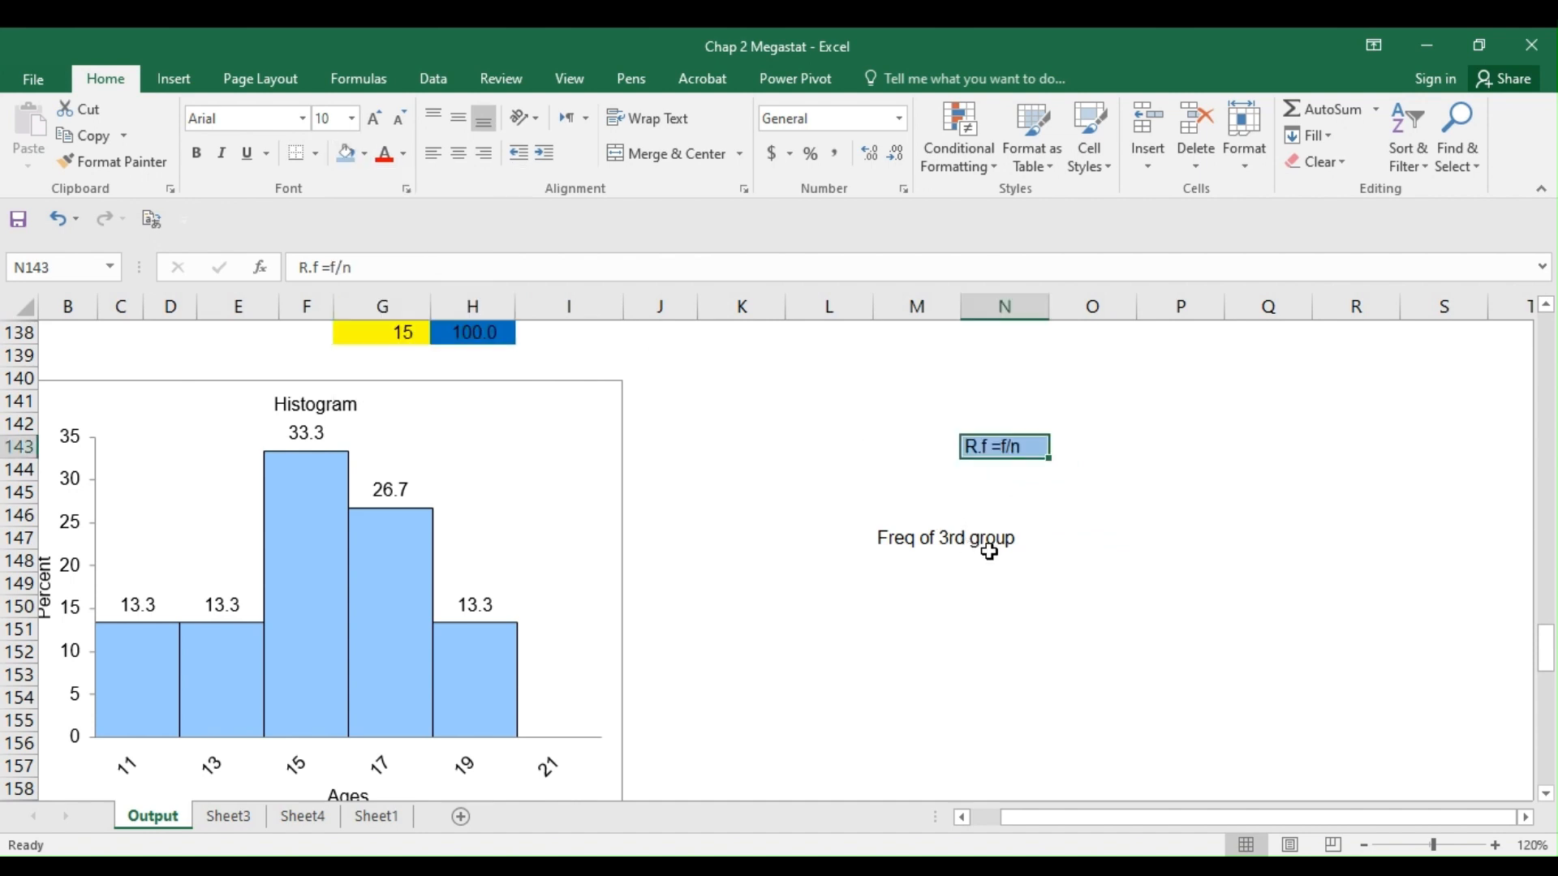
pyautogui.click(1094, 452)
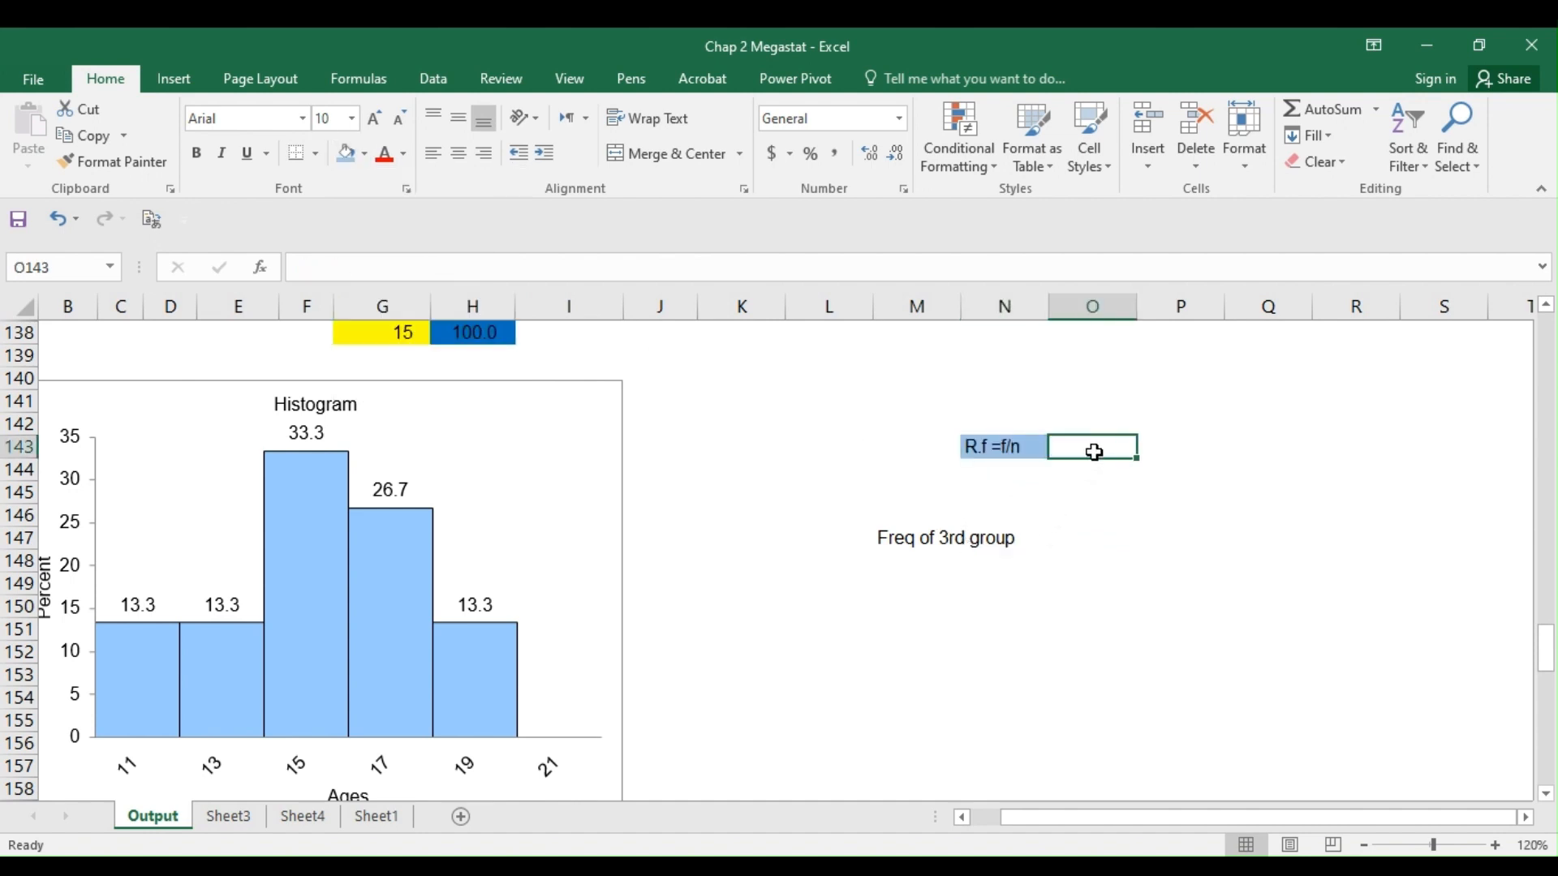
# - Write the rearranged formula "f=n*R.f" as text in cell N144, directly below the relative frequency formula
pyautogui.click(996, 480)
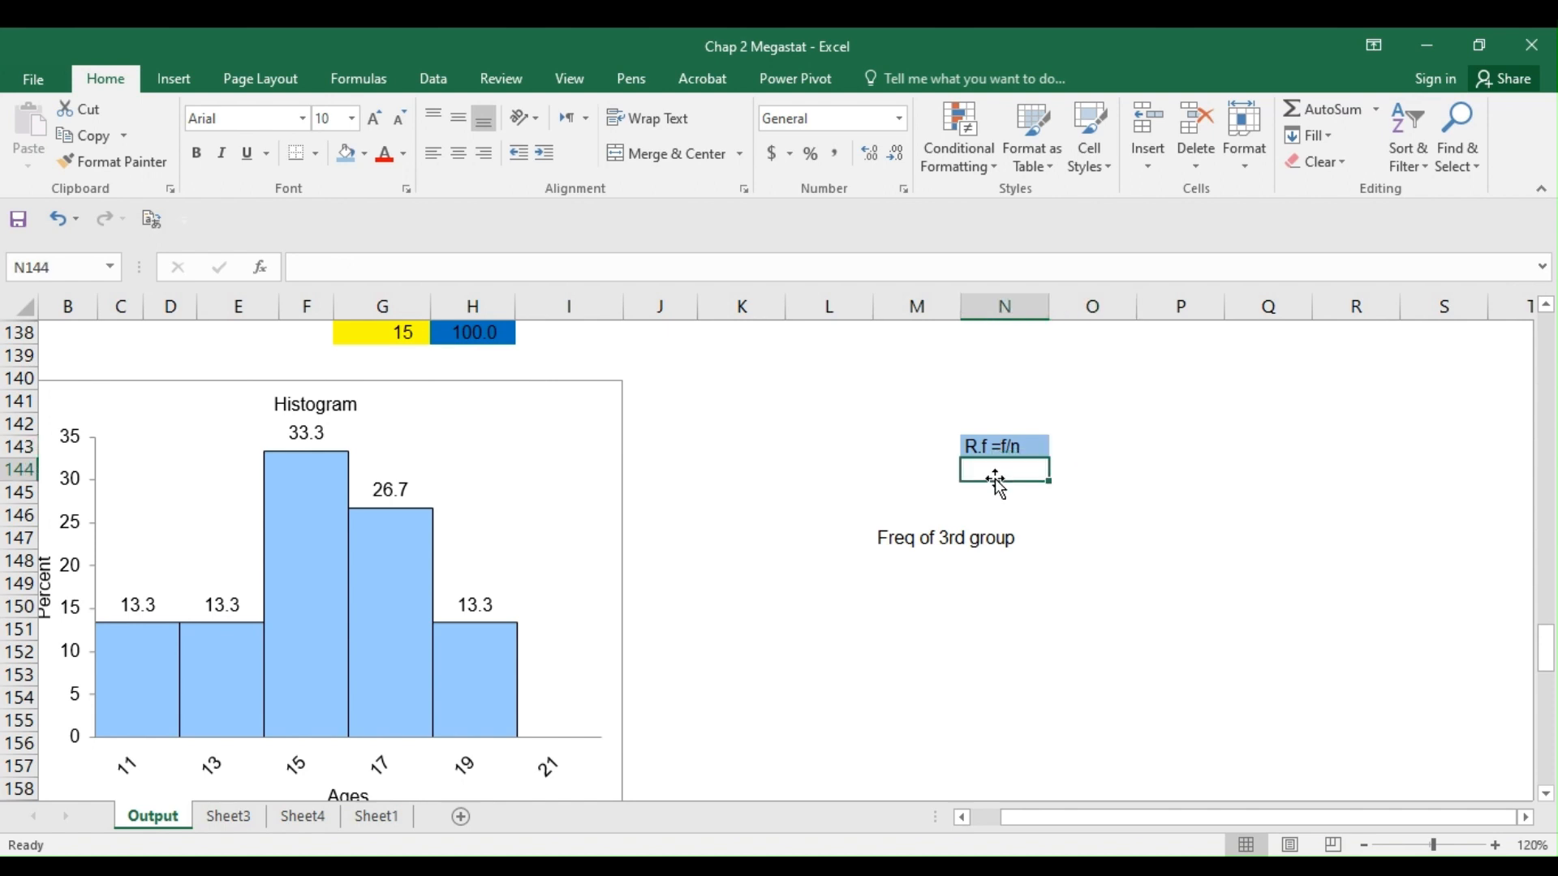
pyautogui.write('f')
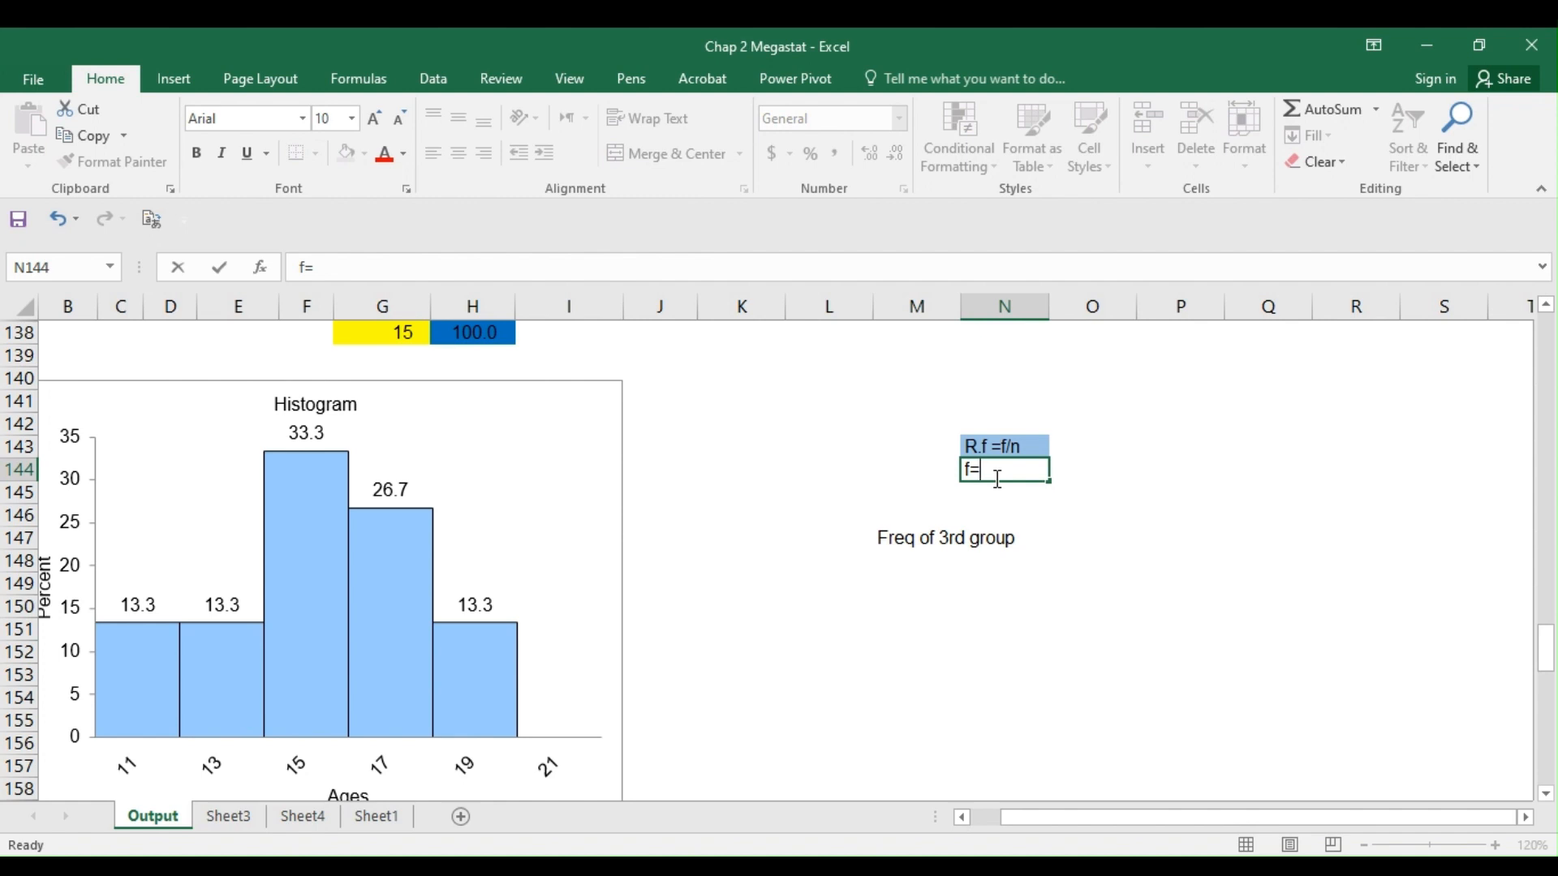
pyautogui.write('=n*R.f')
# - Change the frequency total in cell G138 of the distribution table to read "n=15"
pyautogui.moveTo(1544, 643); pyautogui.dragTo(1550, 624)
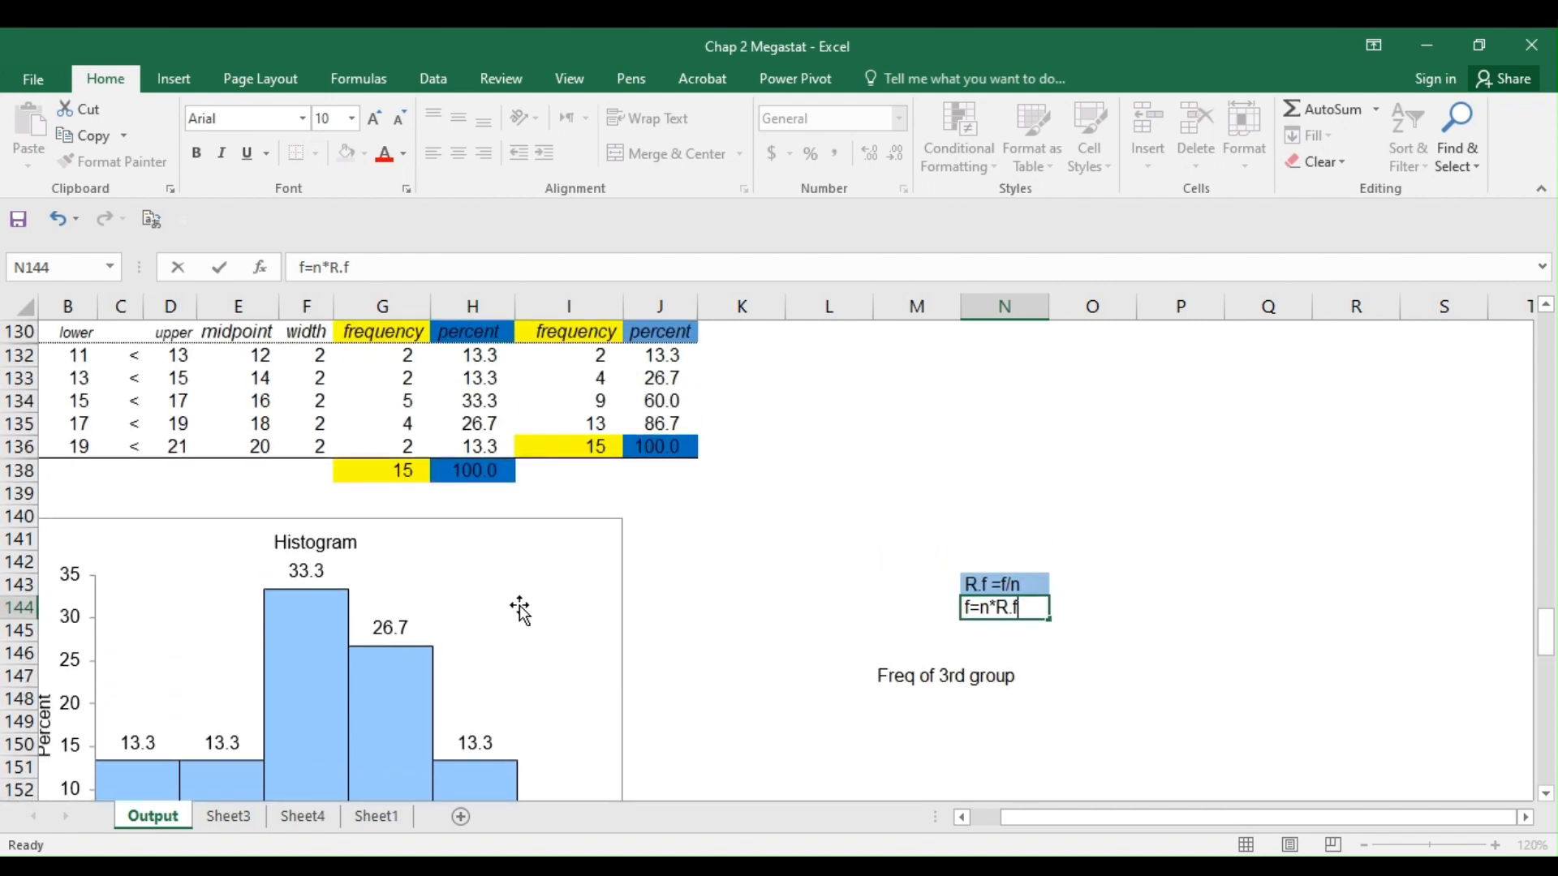
pyautogui.click(379, 468)
pyautogui.doubleClick(379, 468)
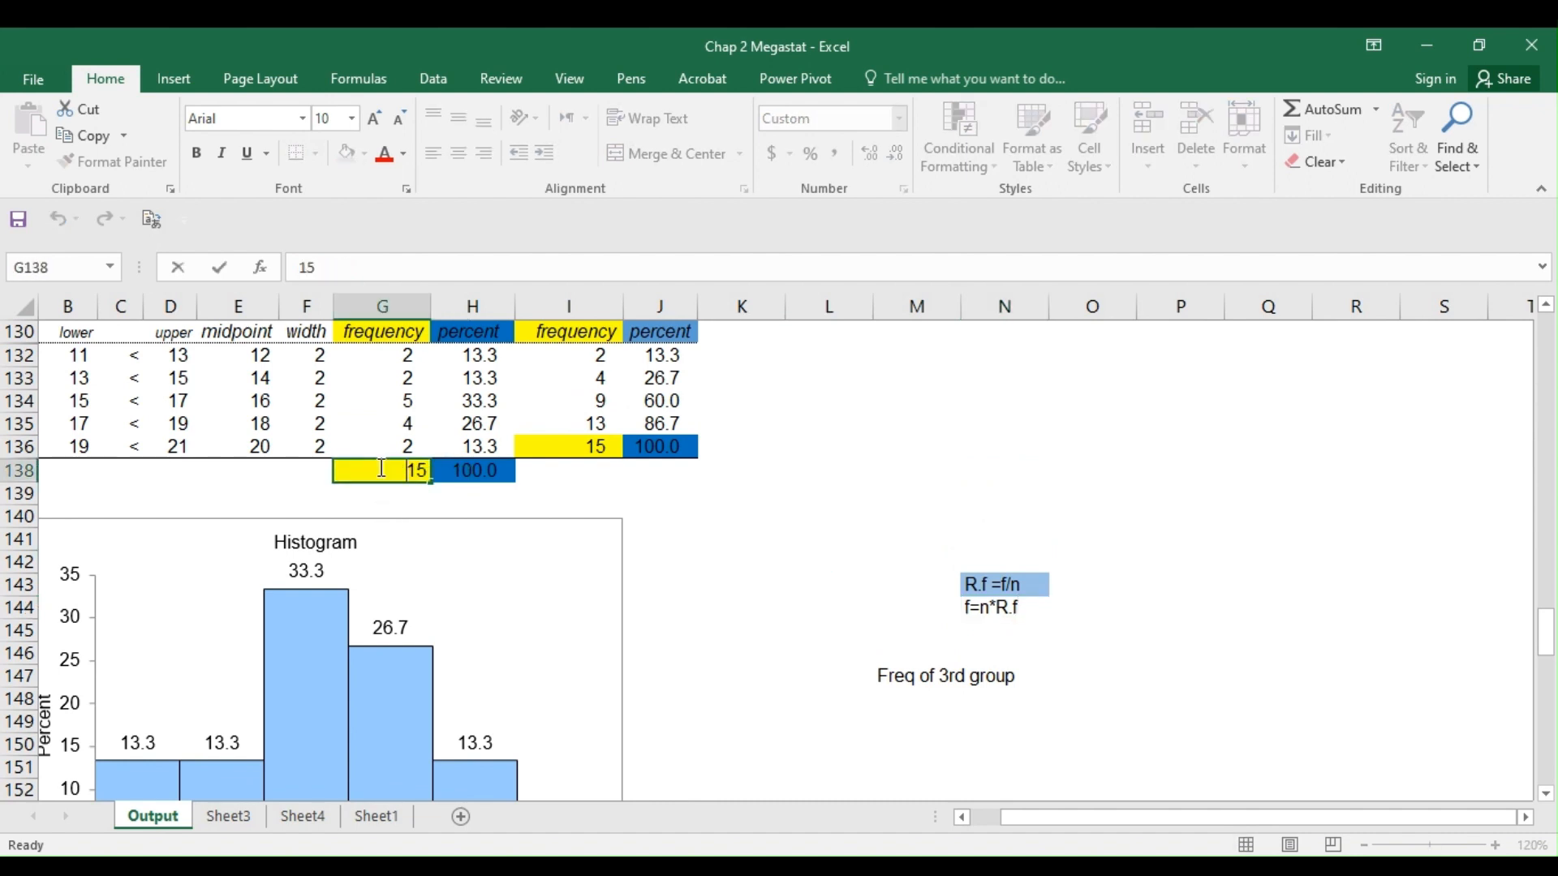
pyautogui.write('n=')
pyautogui.click(1061, 676)
# - Enter a "%" heading in cell M148 and the third group's percent, 33.3, in M150
pyautogui.click(1546, 794)
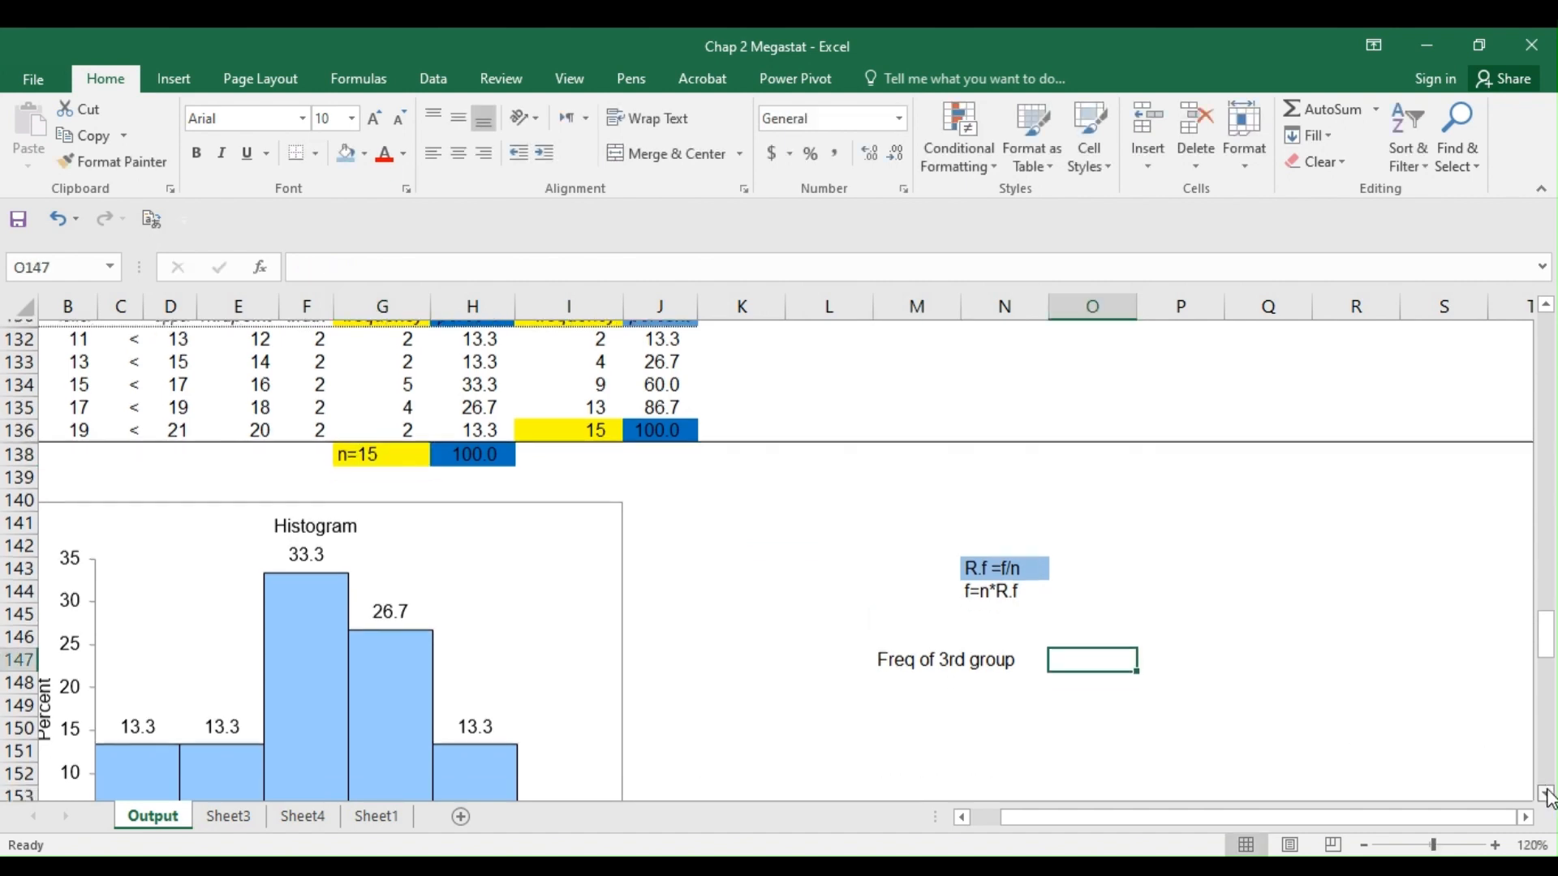
pyautogui.click(1545, 794)
pyautogui.click(1545, 794)
pyautogui.click(1545, 794)
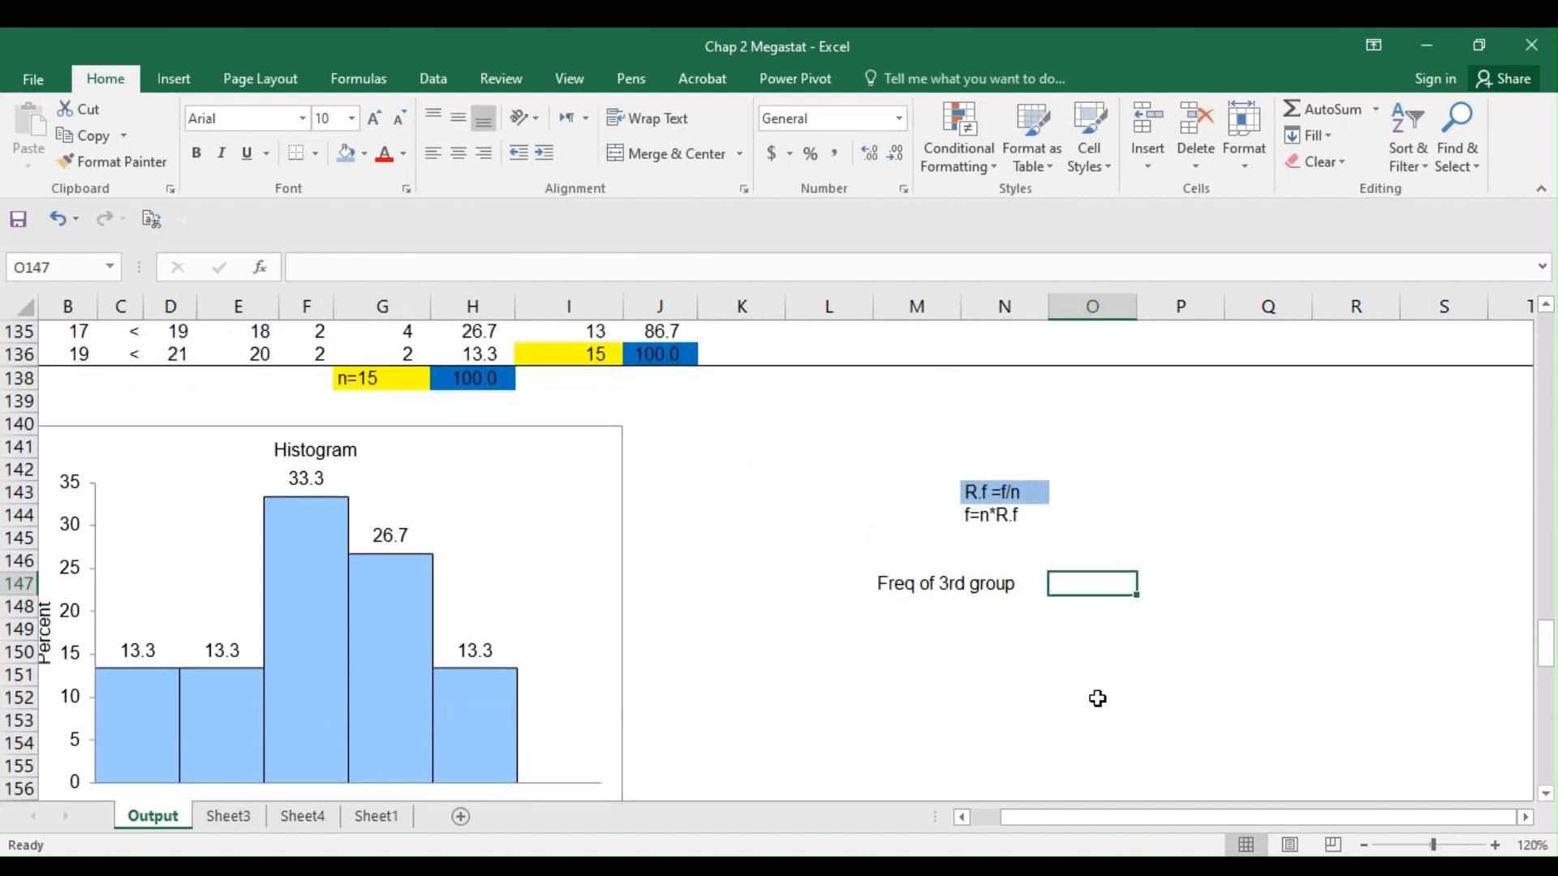
pyautogui.click(915, 618)
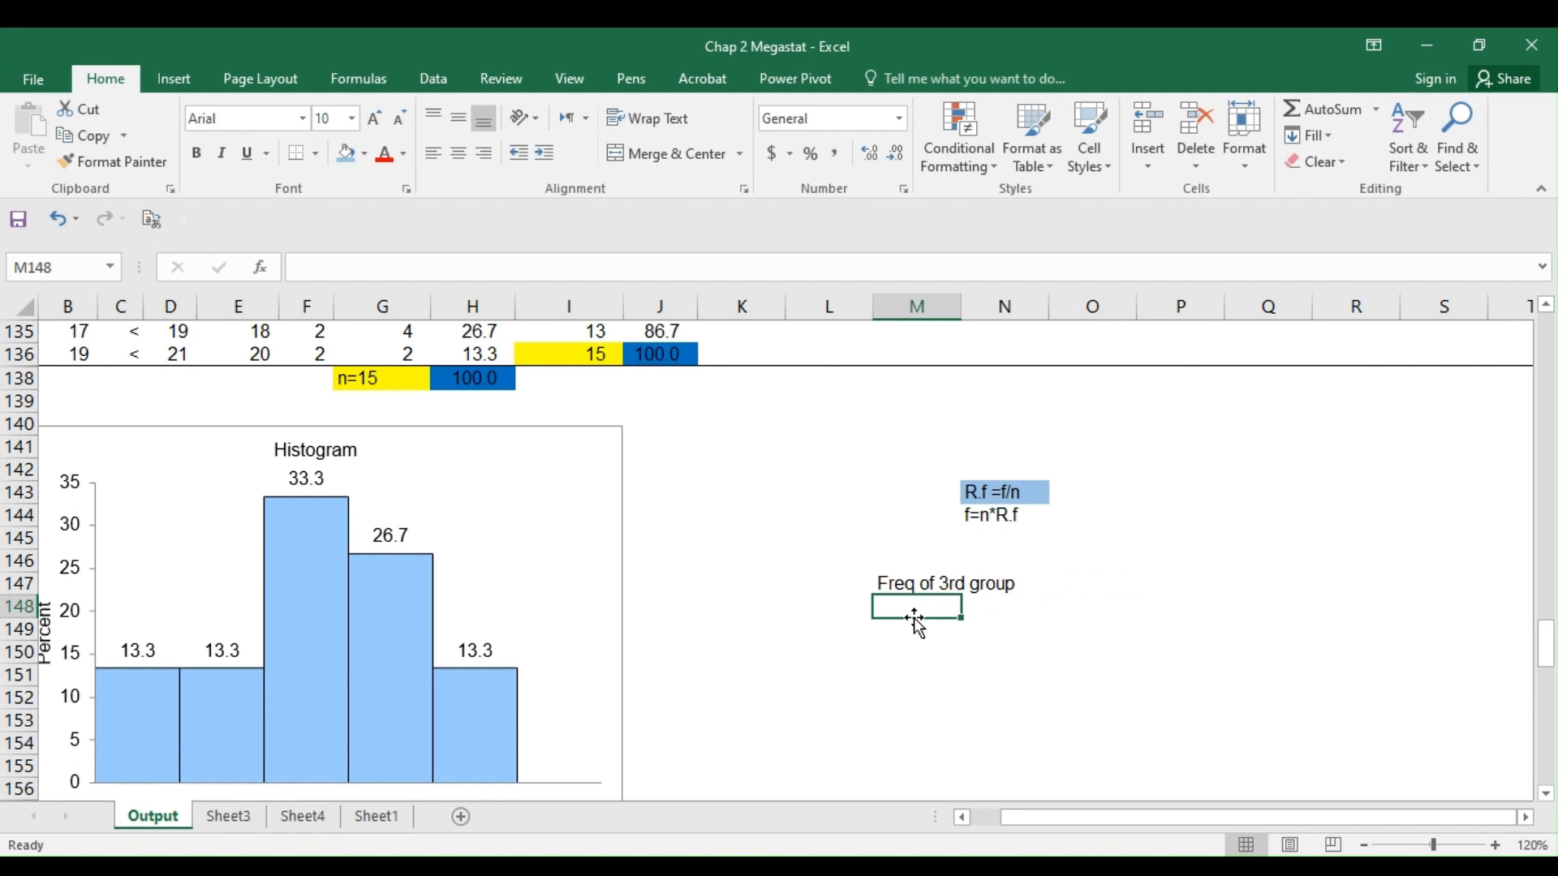
pyautogui.doubleClick(915, 618)
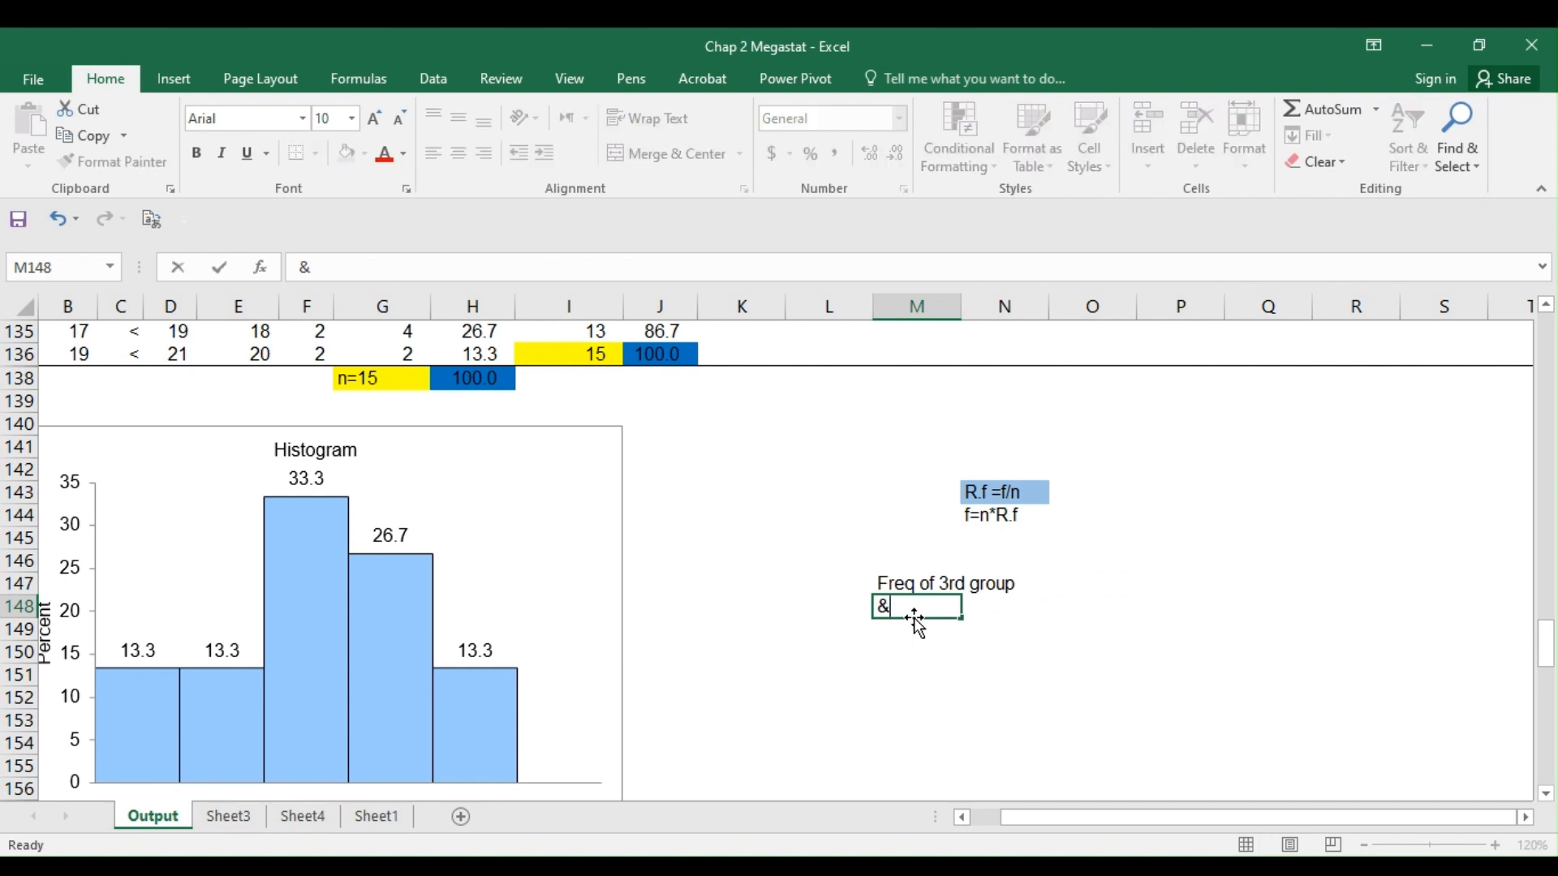
pyautogui.write('%')
pyautogui.click(883, 649)
pyautogui.write('33')
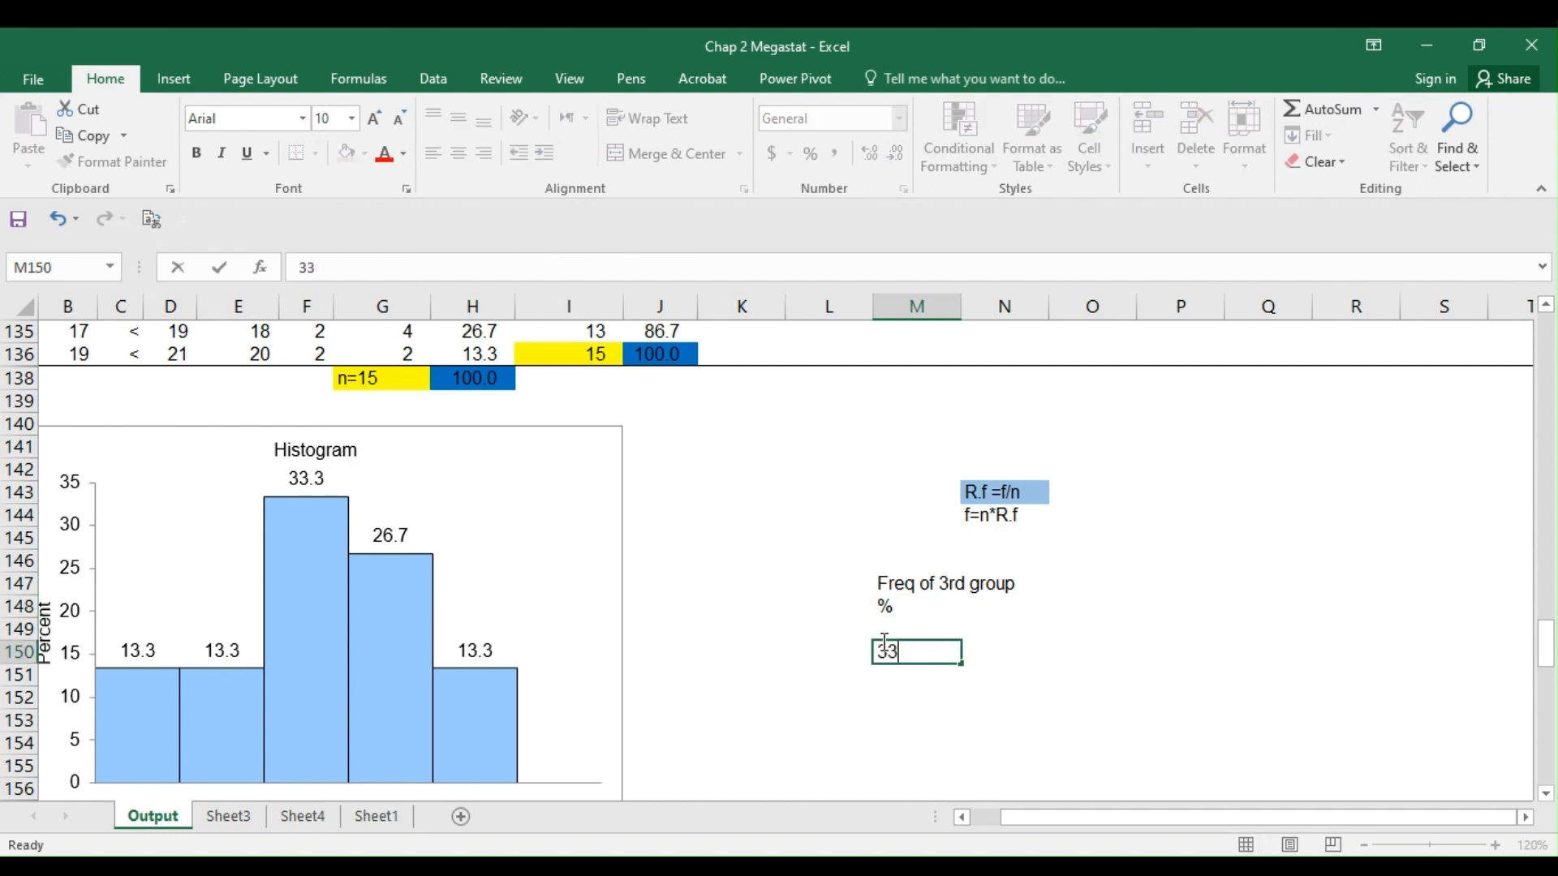
pyautogui.write('.3')
pyautogui.hotkey('ctrl', 'Return')
# - Enter an "R.f" heading in cell N148 and the relative frequency 0.333 in N150
pyautogui.click(962, 608)
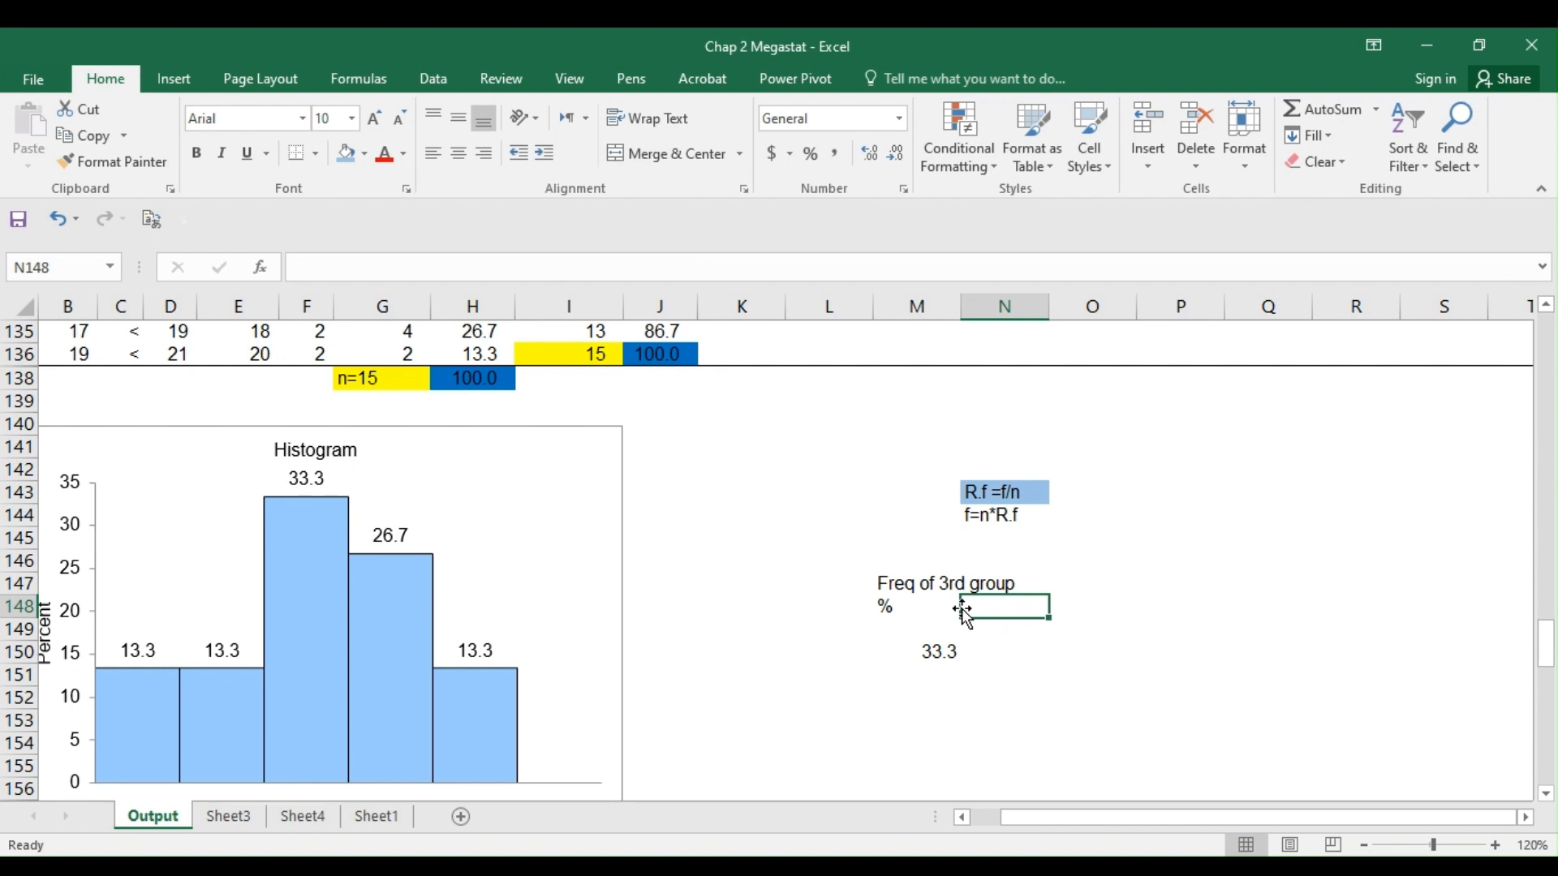
pyautogui.write('R.f')
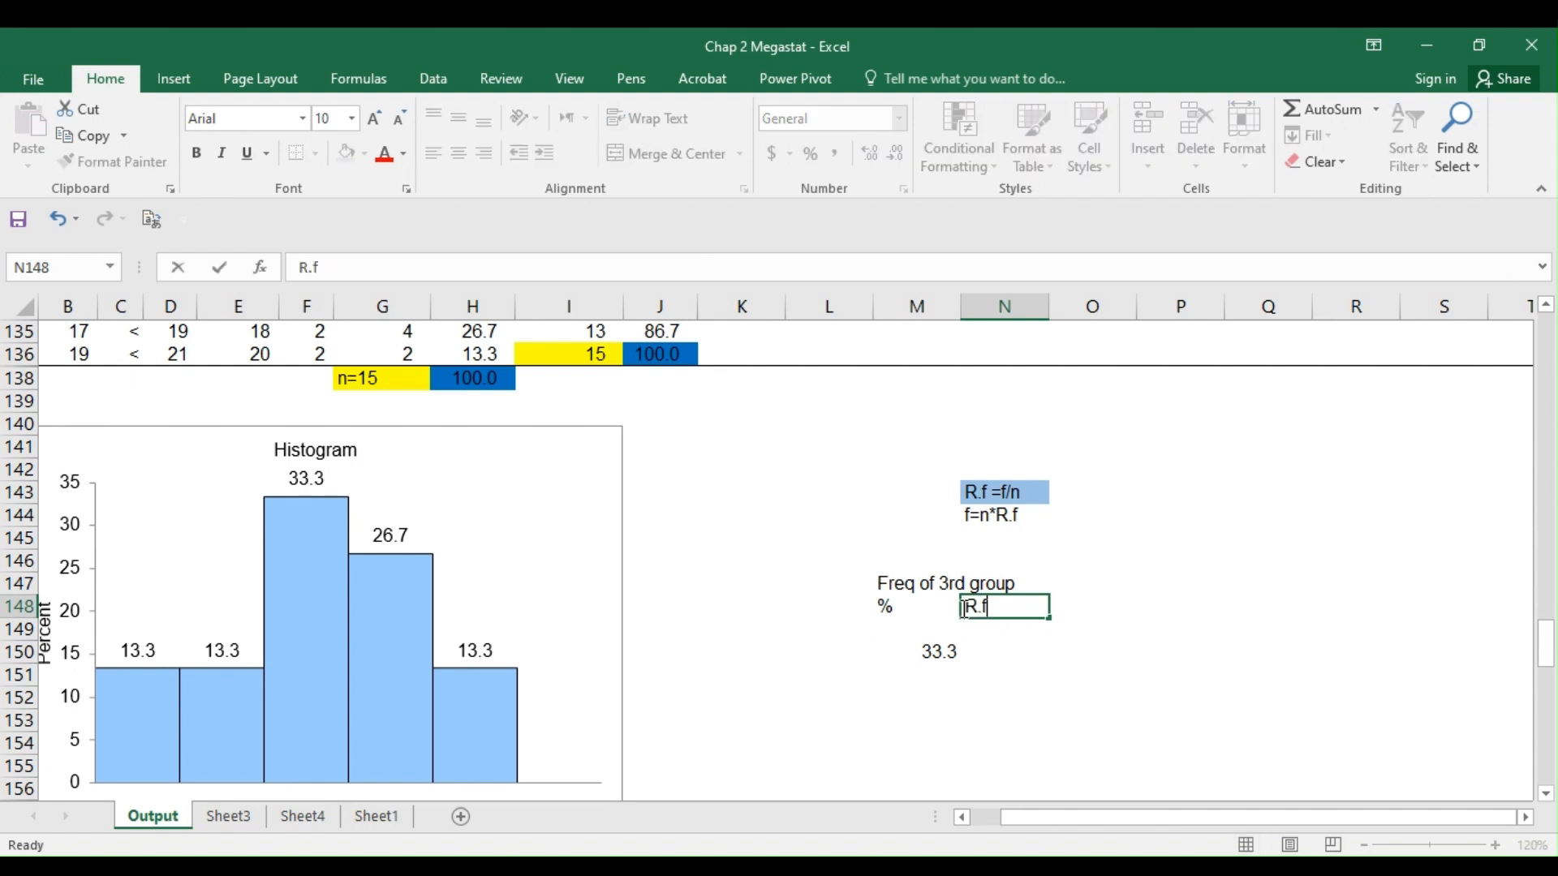
pyautogui.click(986, 645)
pyautogui.write('0.3')
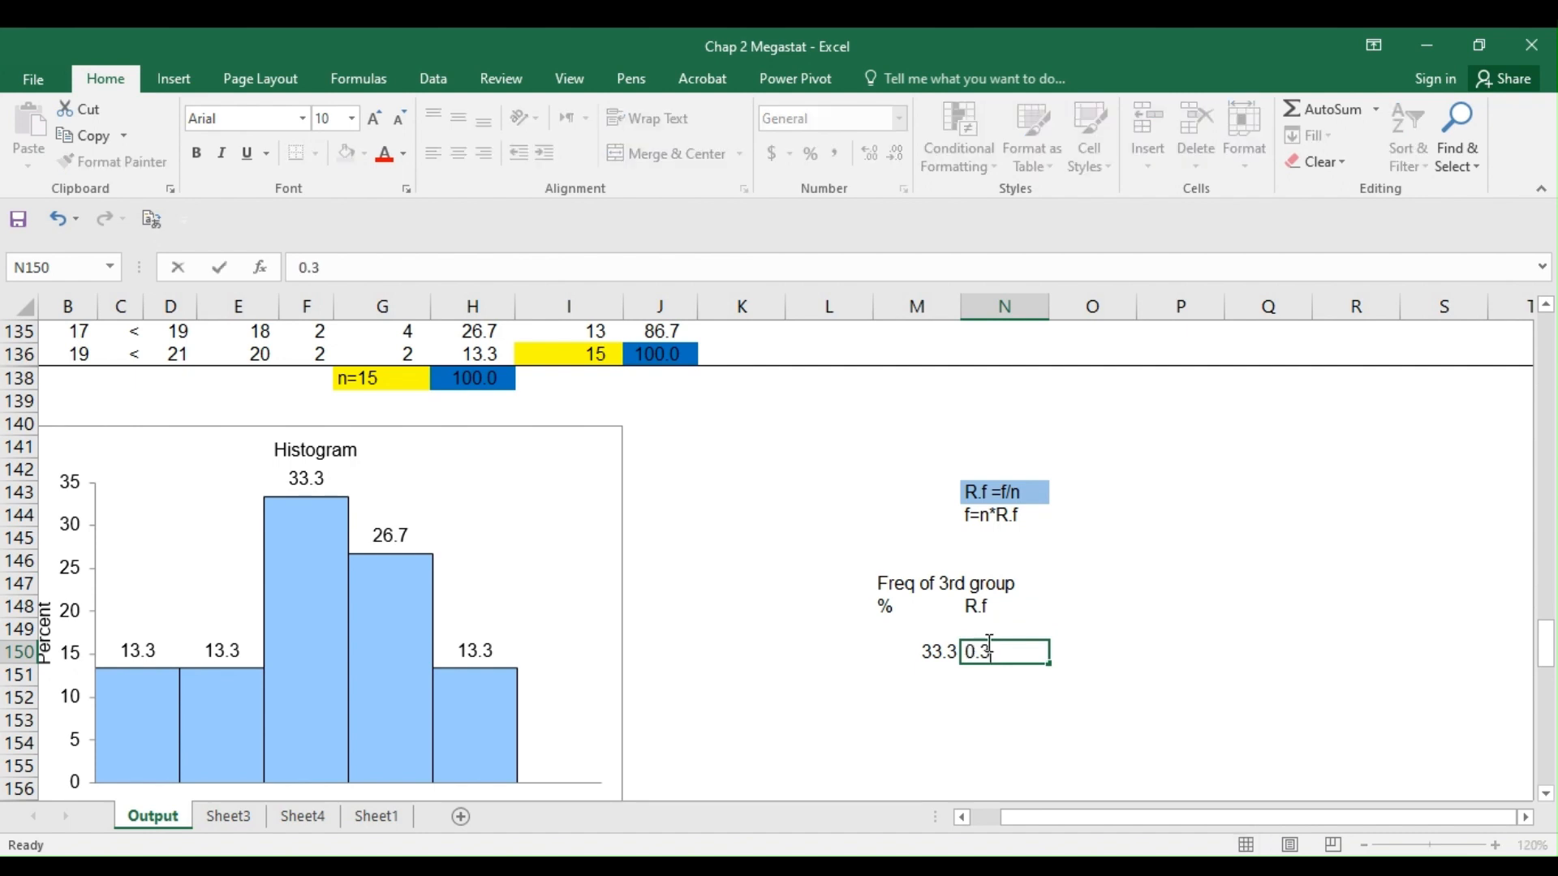
pyautogui.write('33')
# - Enter an "f" heading in cell O148 and calculate the third group's frequency in O150 with =15*0.333
pyautogui.click(1073, 595)
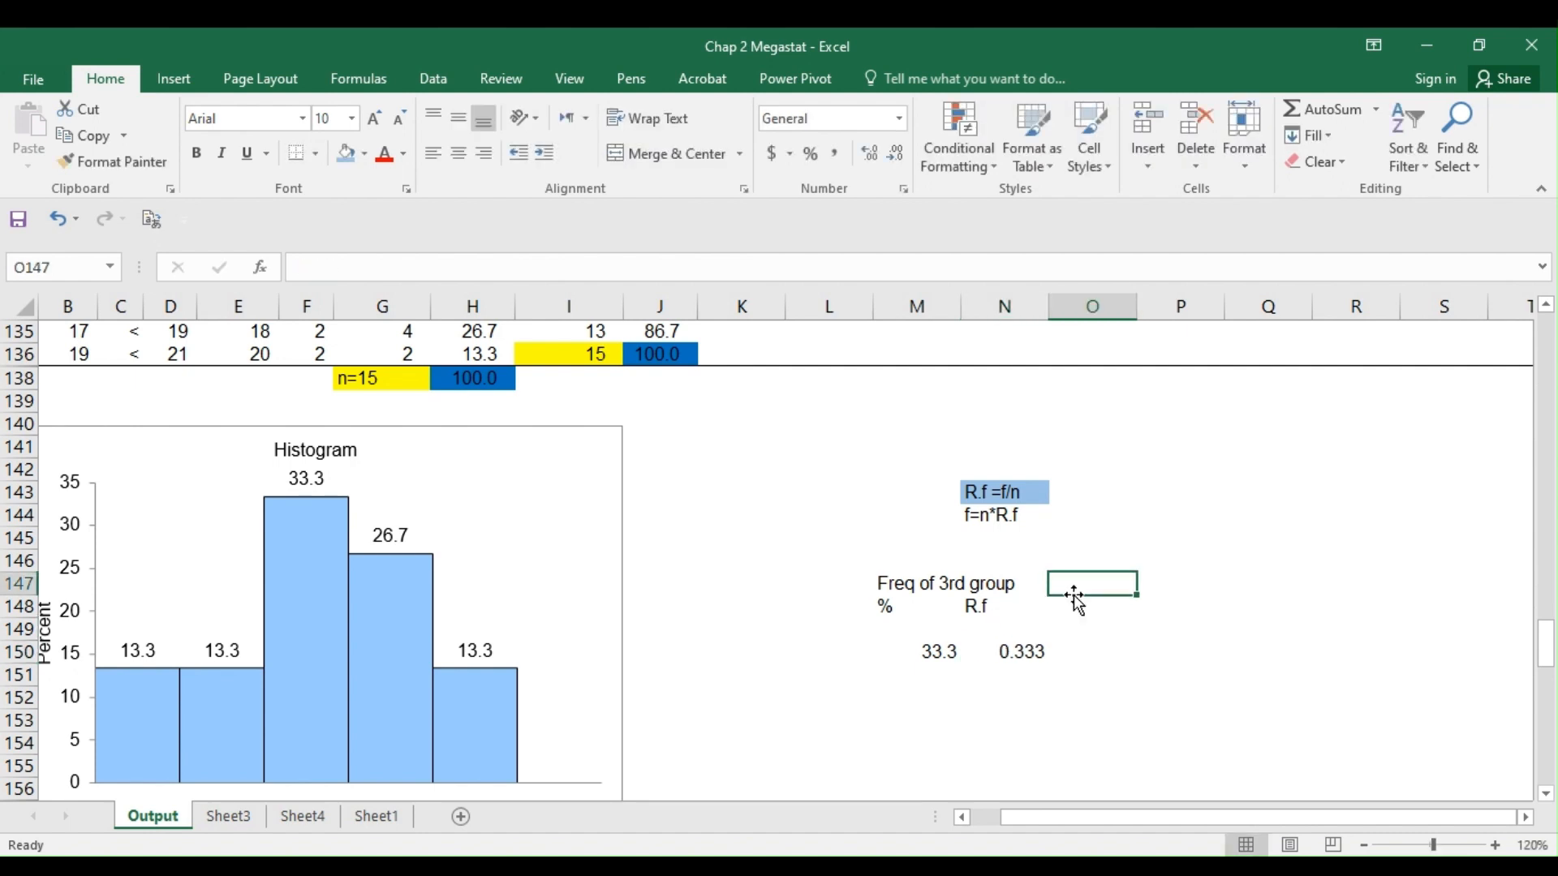
pyautogui.click(1073, 607)
pyautogui.write('e')
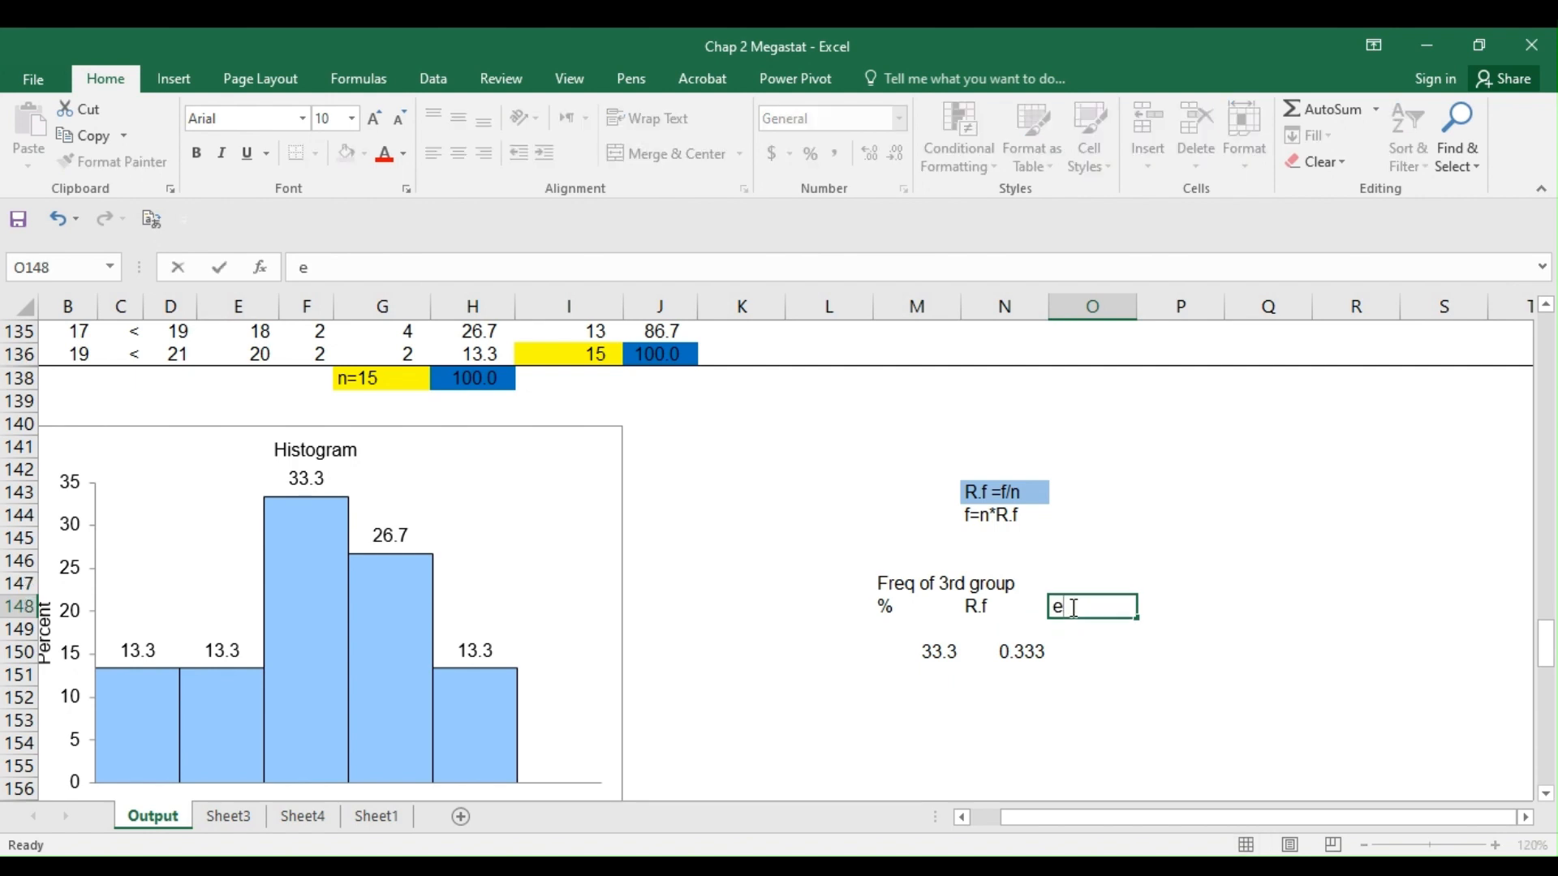
pyautogui.press('BackSpace')
pyautogui.click(1073, 649)
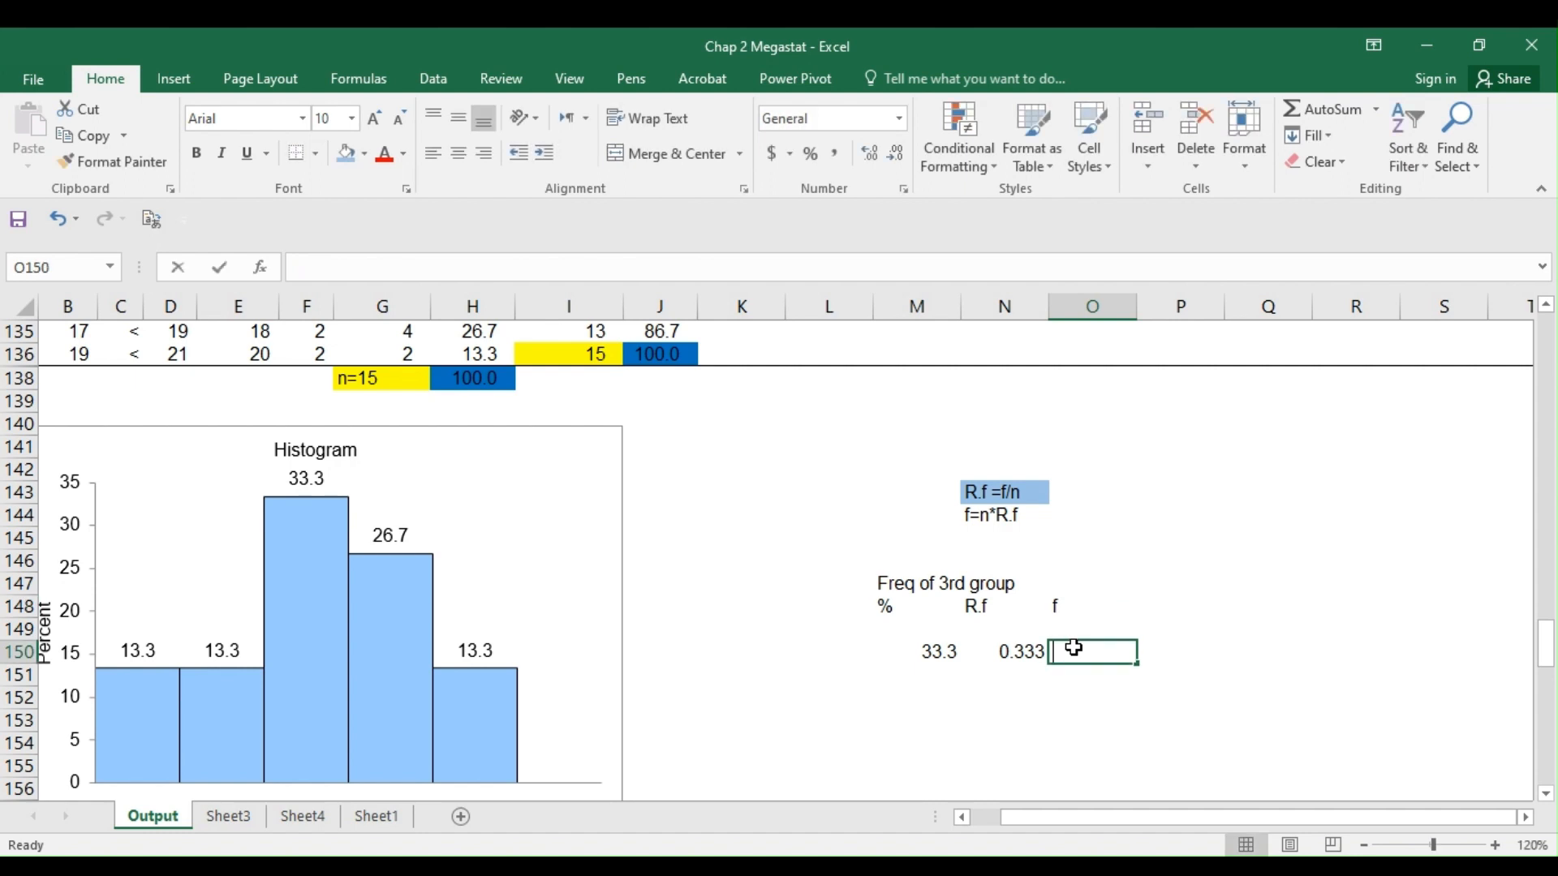
pyautogui.write('=')
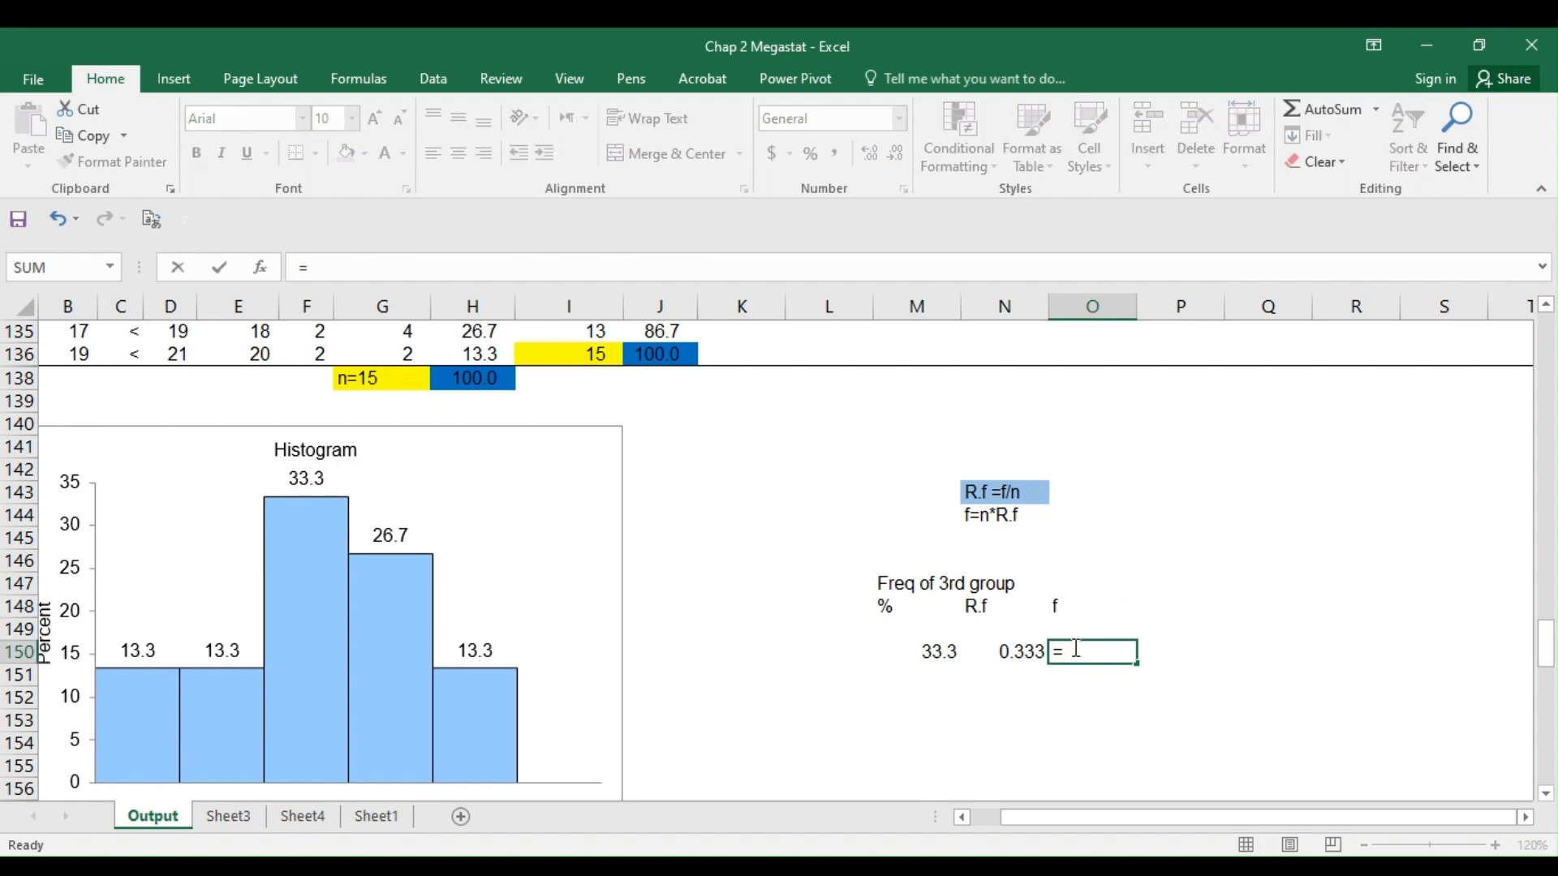
pyautogui.write('15*0.333')
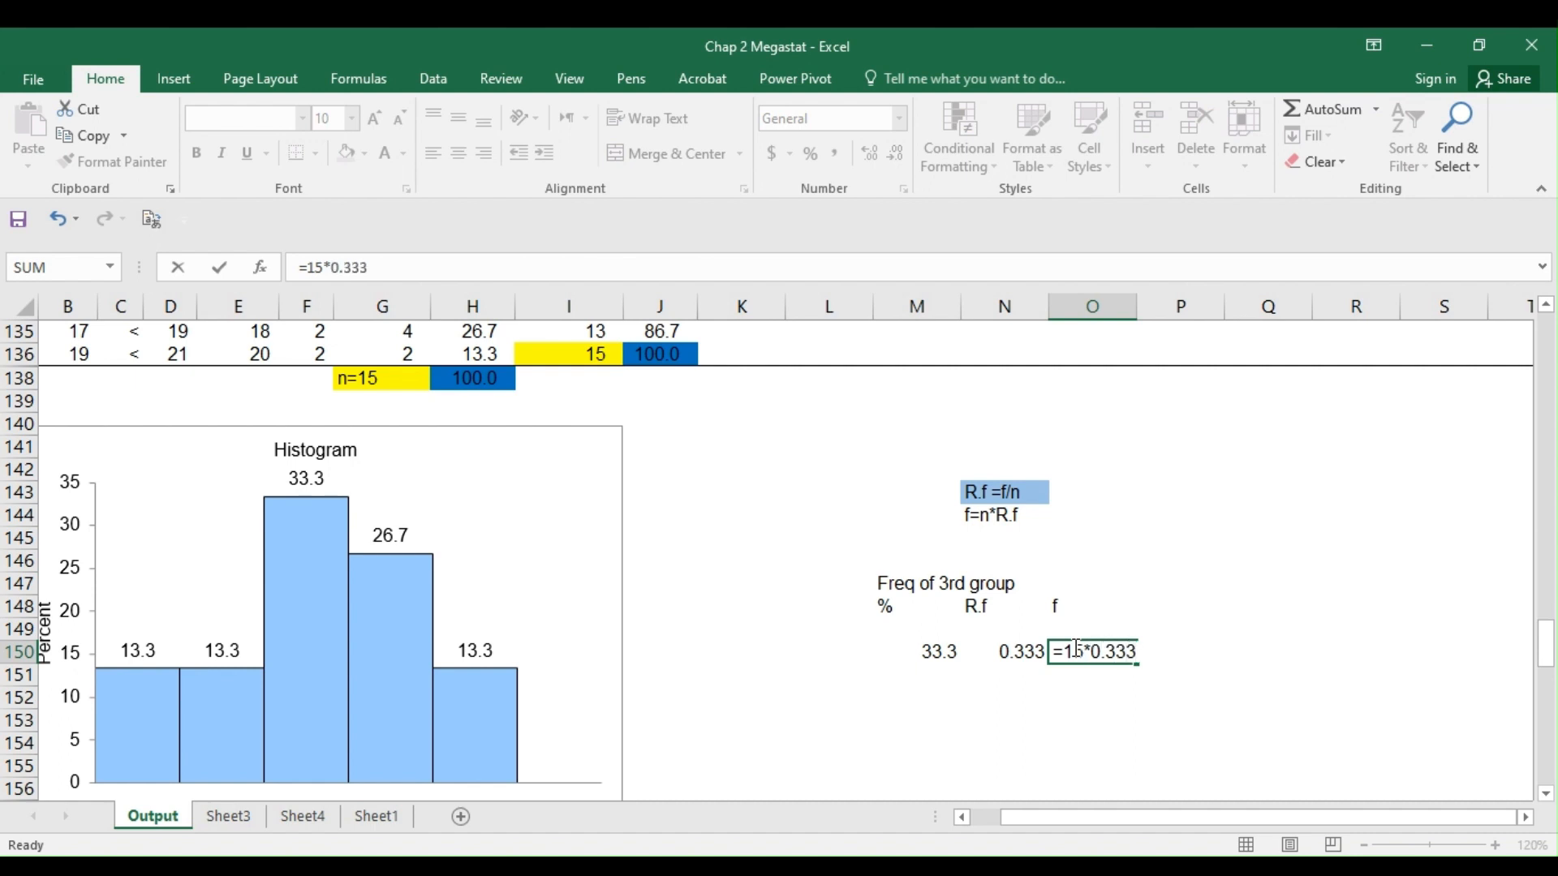
pyautogui.press('Return')
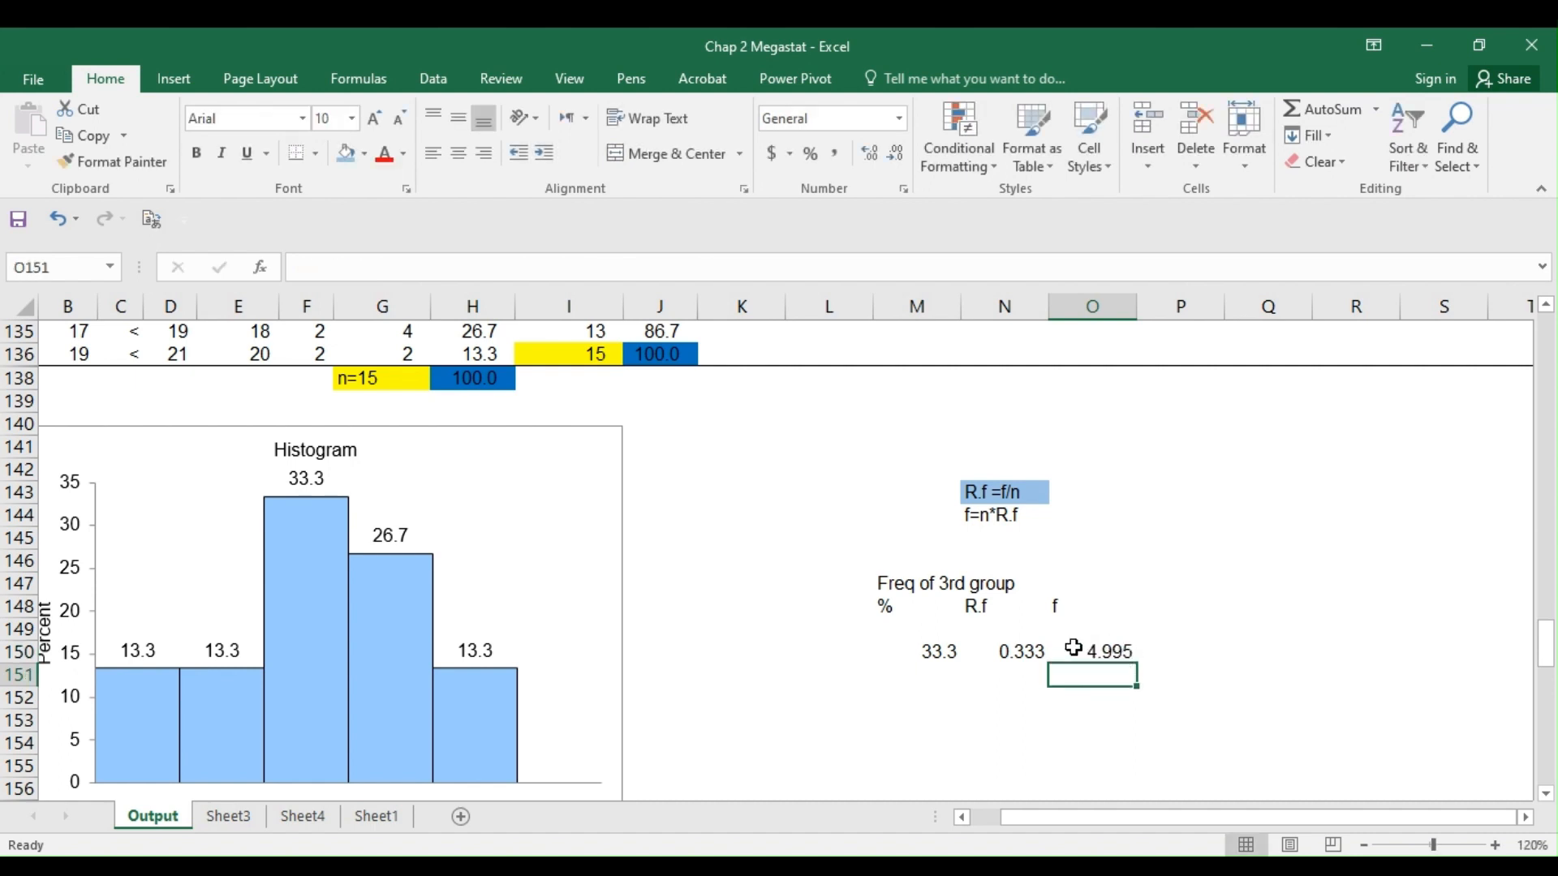
# - Enter the rounded frequency 5 in cell P150 beside the calculated frequency
pyautogui.click(1179, 653)
pyautogui.write('5')
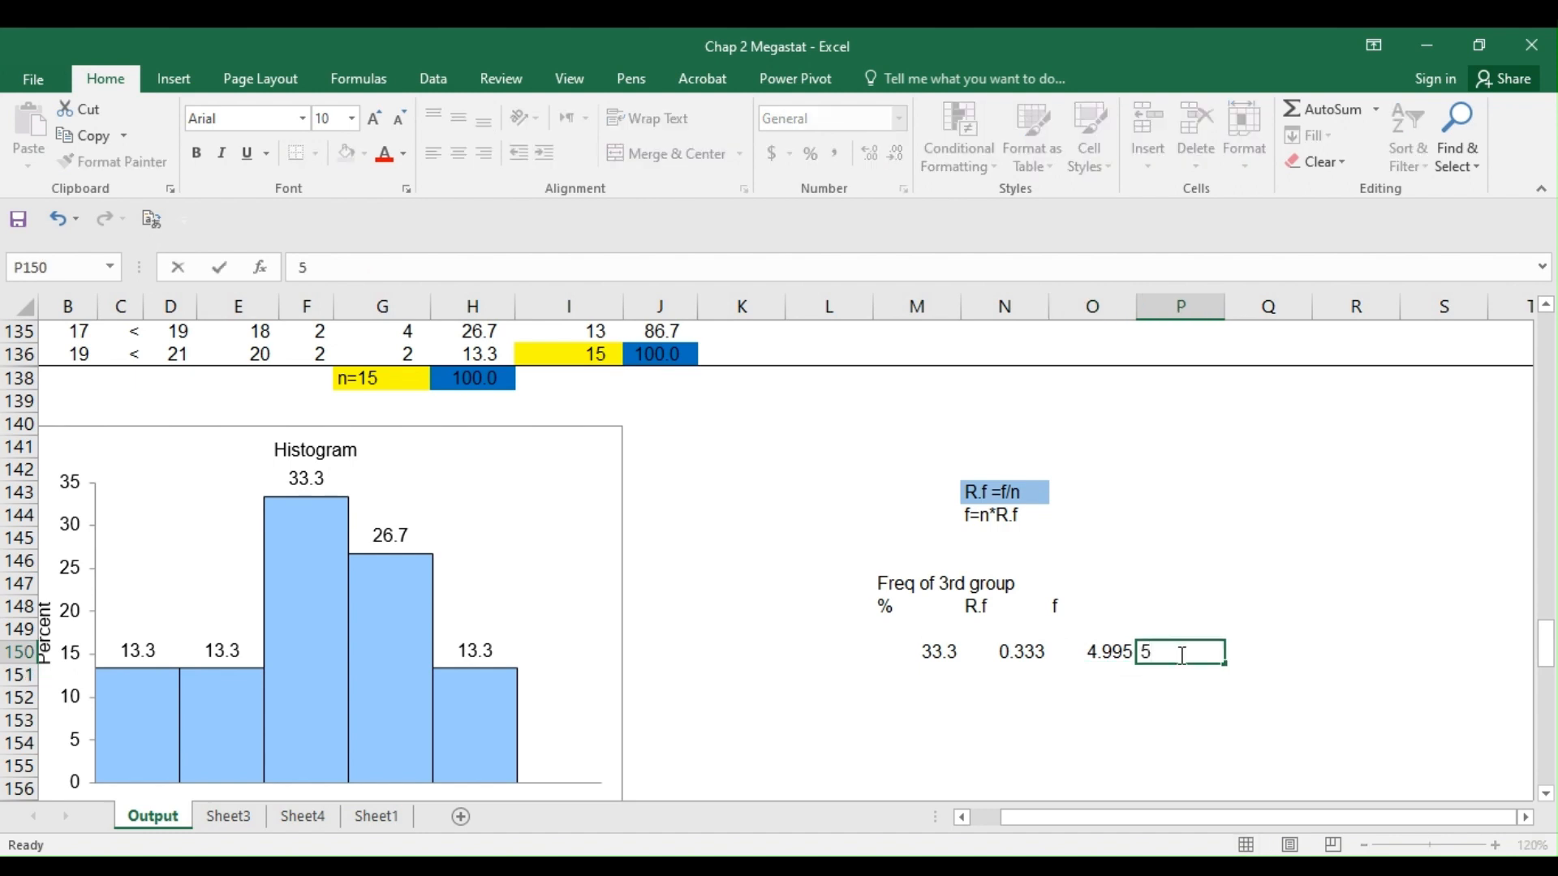
pyautogui.click(1177, 691)
# - Center and bold the headings and values of the third-group calculation in M148:P150
pyautogui.moveTo(1193, 649); pyautogui.dragTo(897, 605)
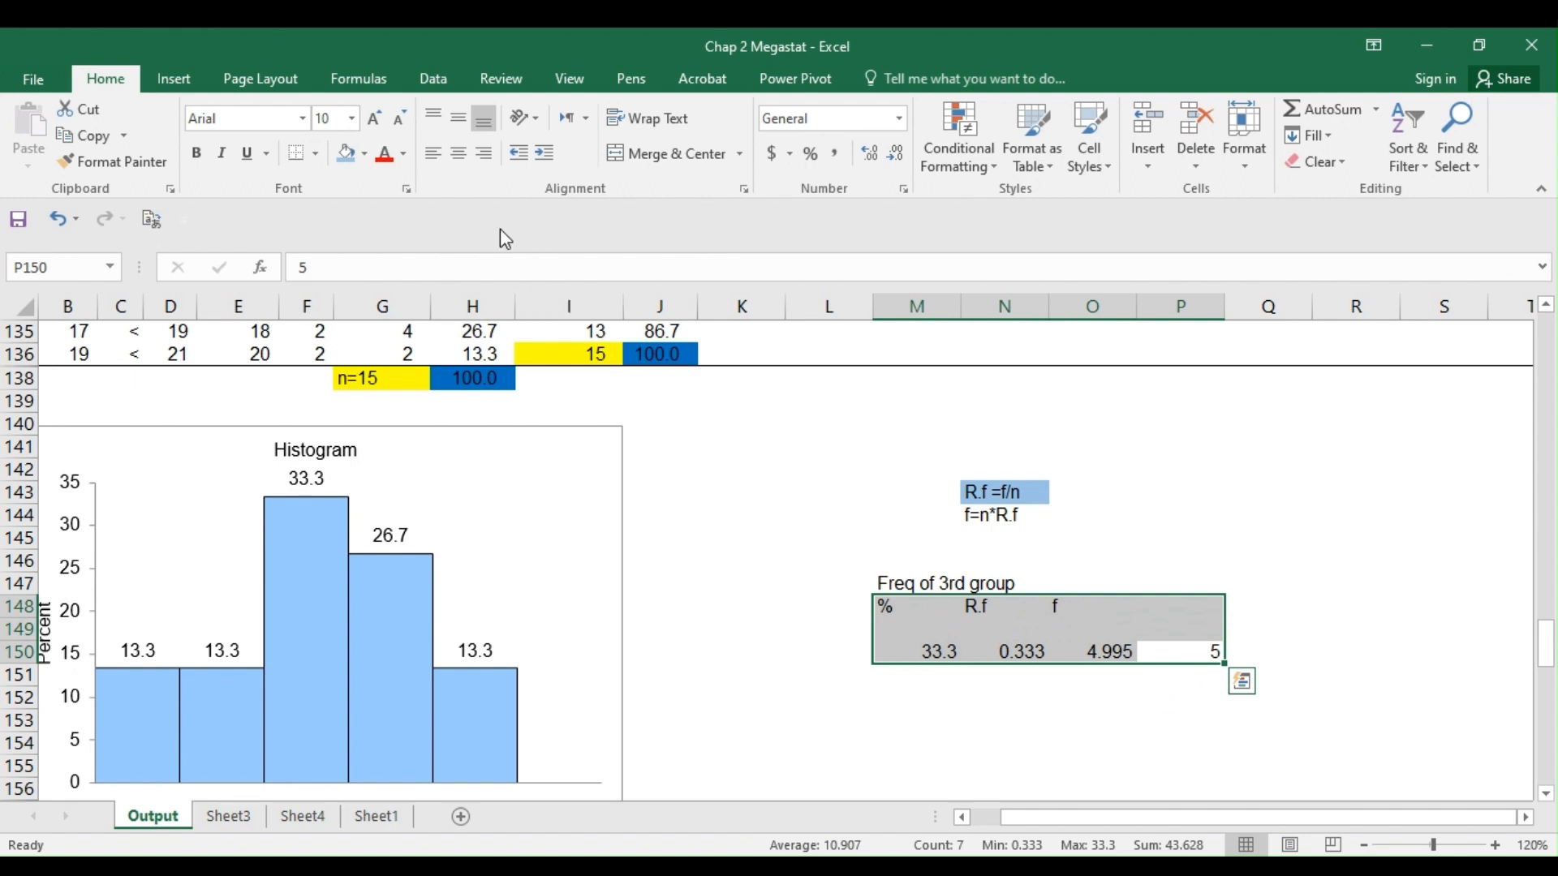
pyautogui.click(459, 154)
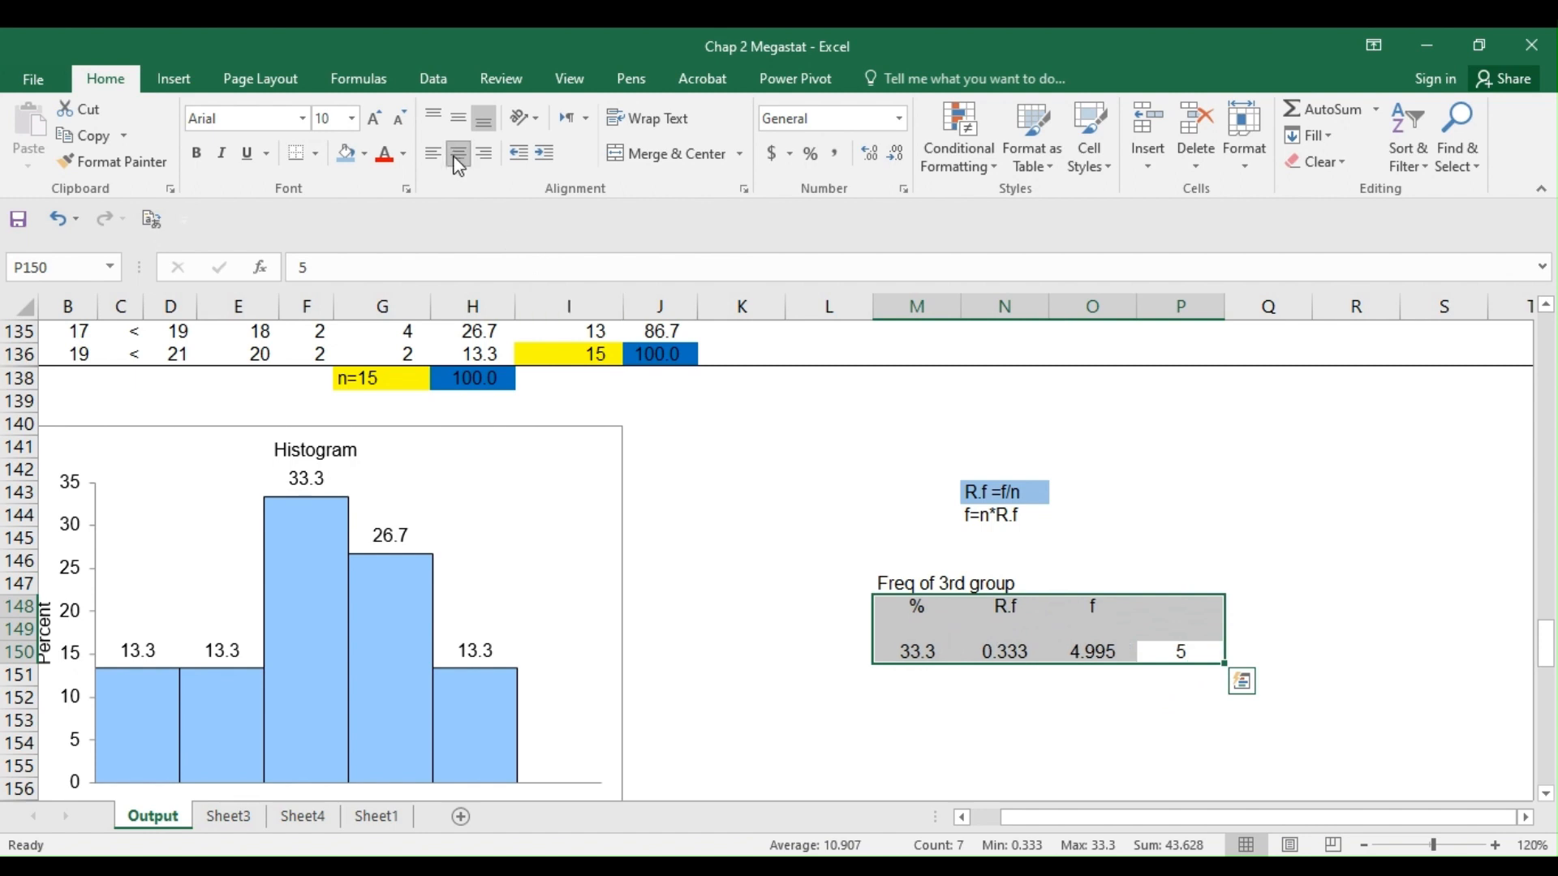
pyautogui.click(198, 155)
pyautogui.click(854, 514)
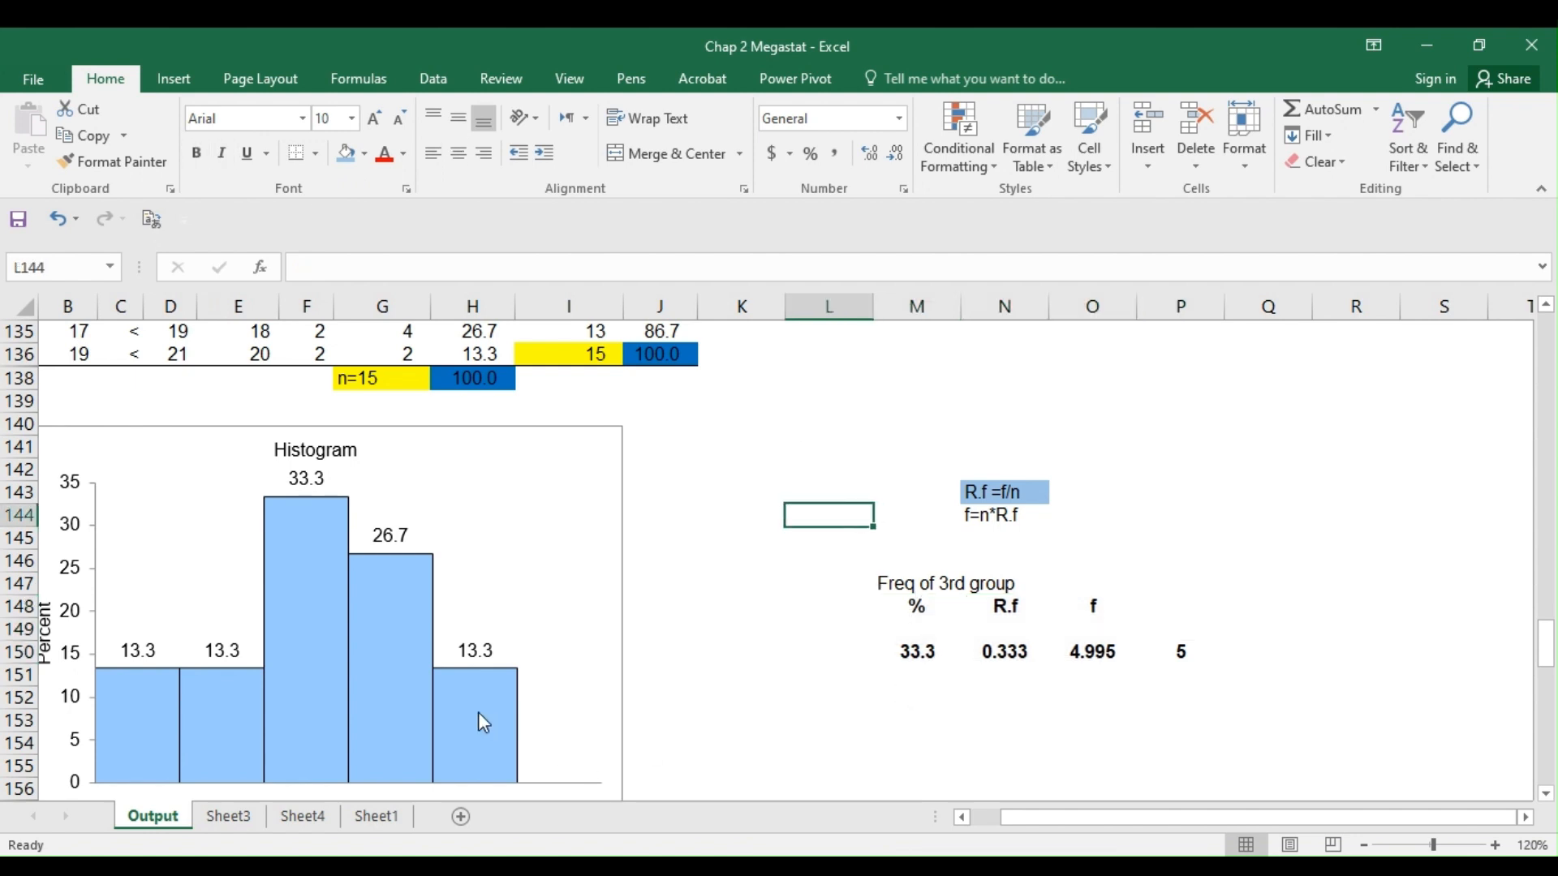
pyautogui.click(907, 682)
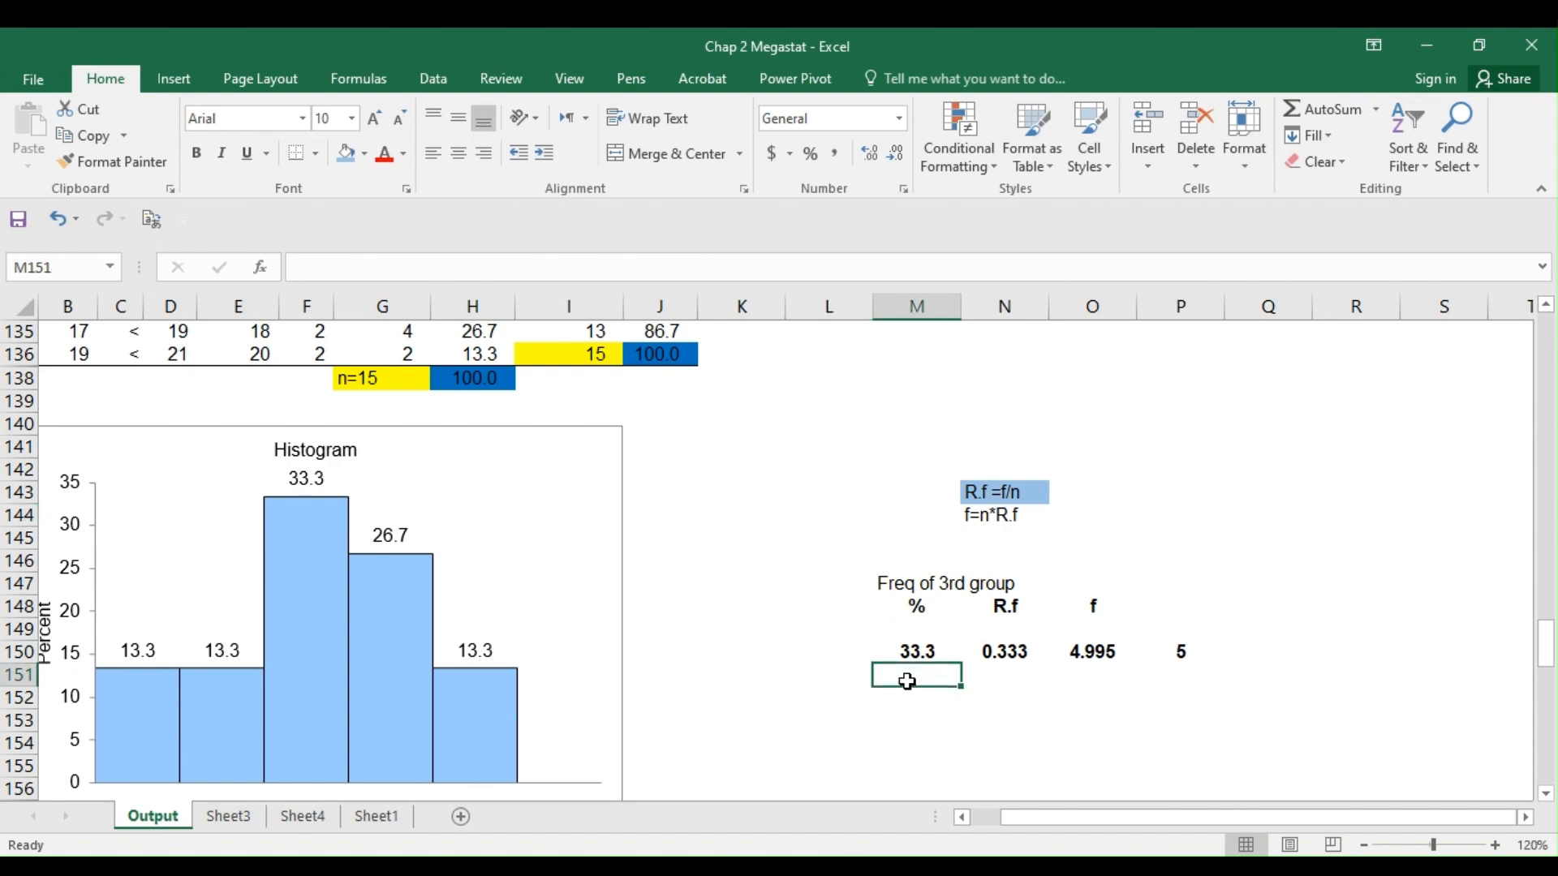
# - Enter the percentage 13.3 in cell M151 and its relative frequency 0.133 in N151
pyautogui.write('13')
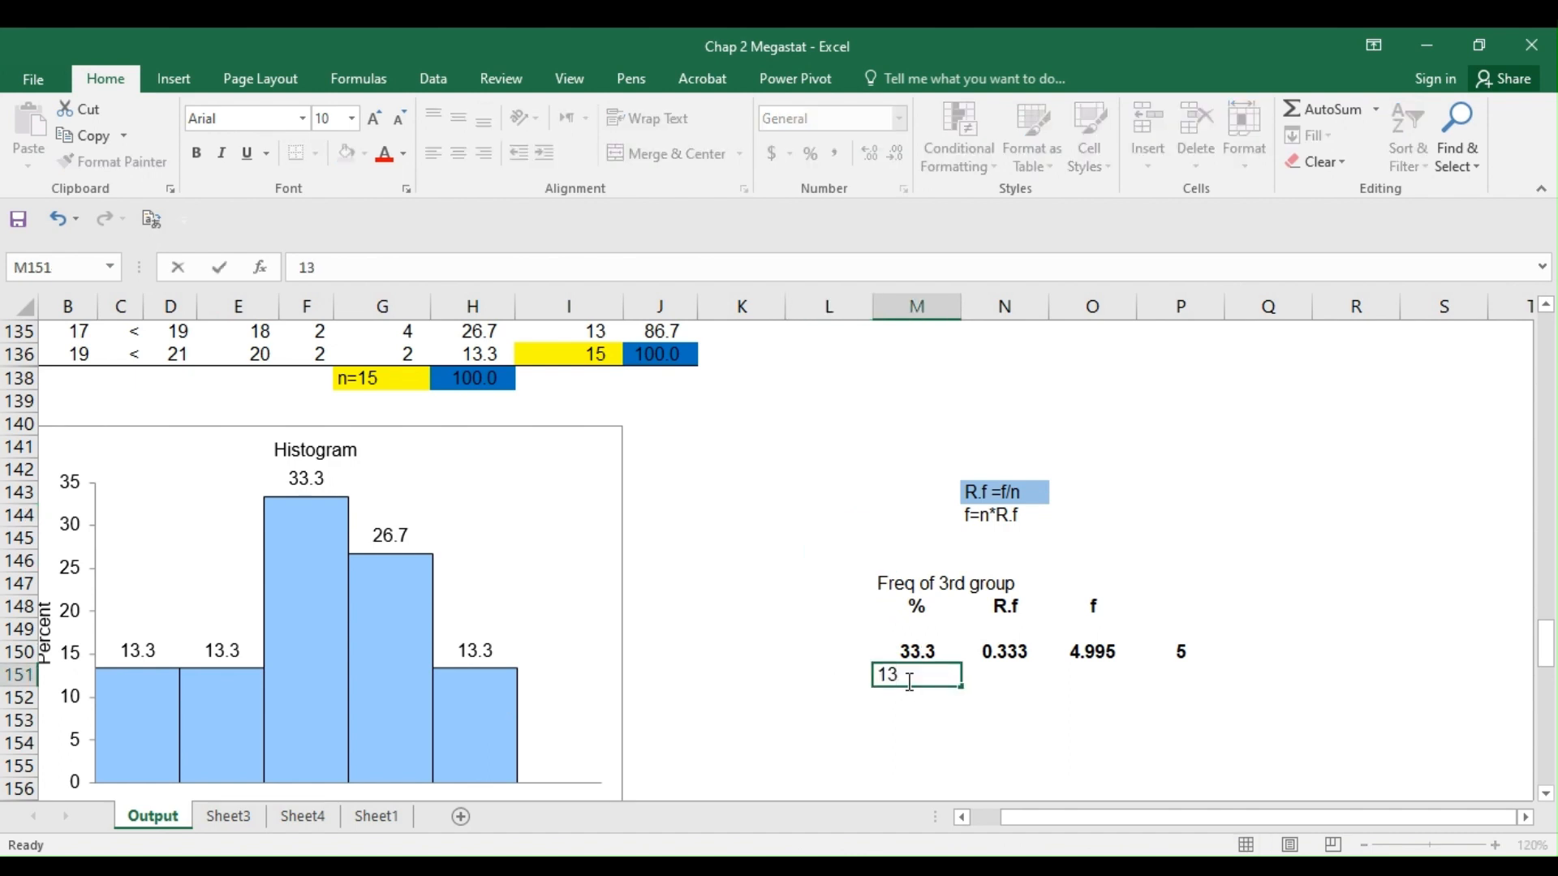
pyautogui.write('.3')
pyautogui.click(987, 674)
pyautogui.write('0.133')
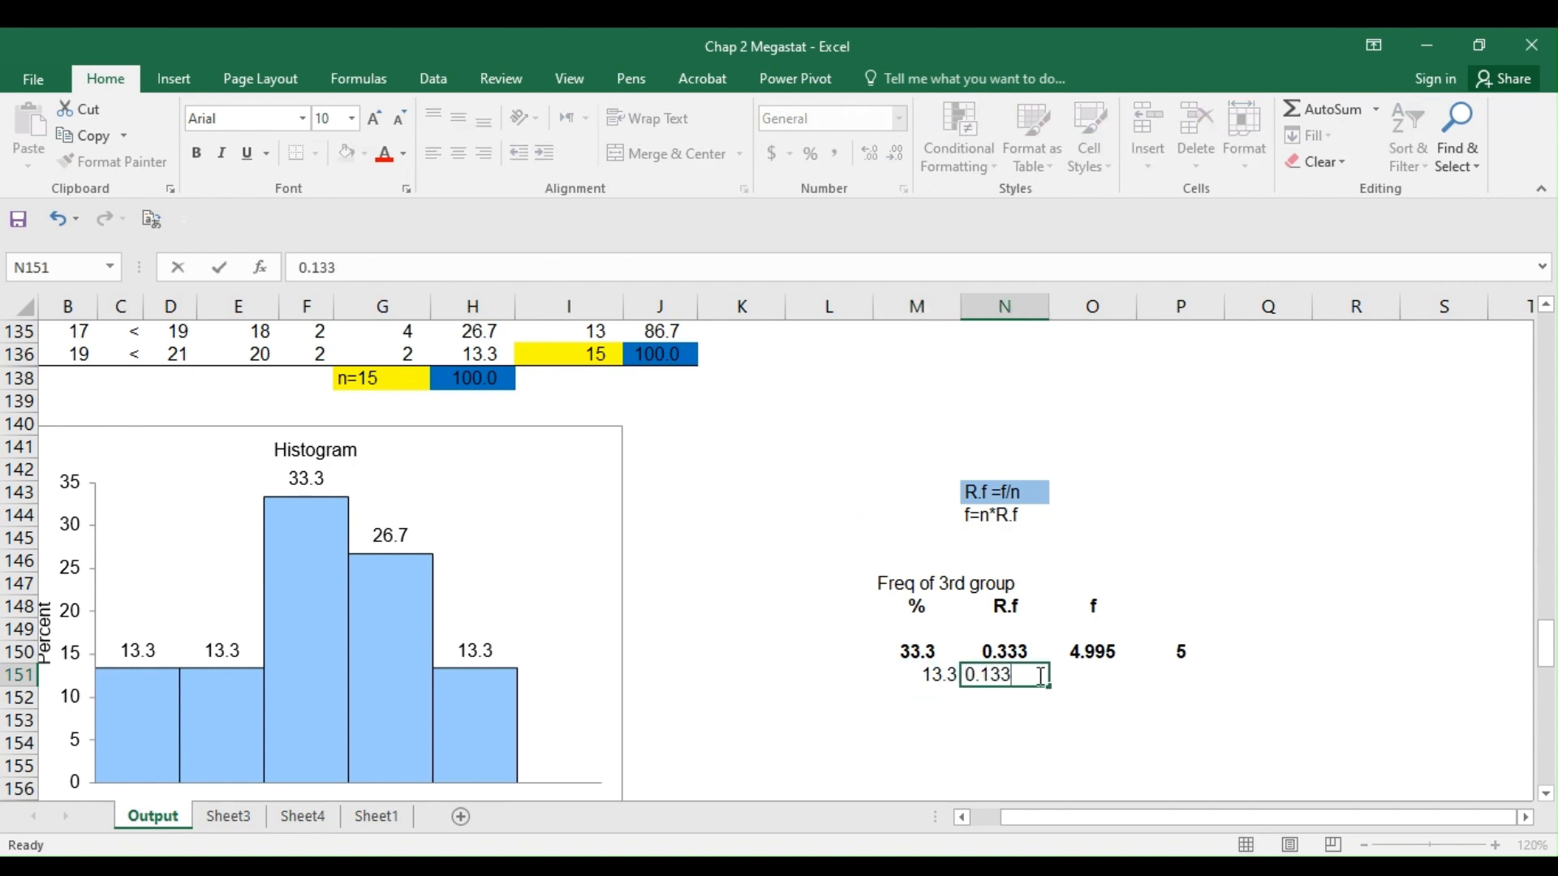
# - Calculate the frequency in O151 with =15*0.133 and enter the rounded frequency 2 in P151
pyautogui.click(1088, 676)
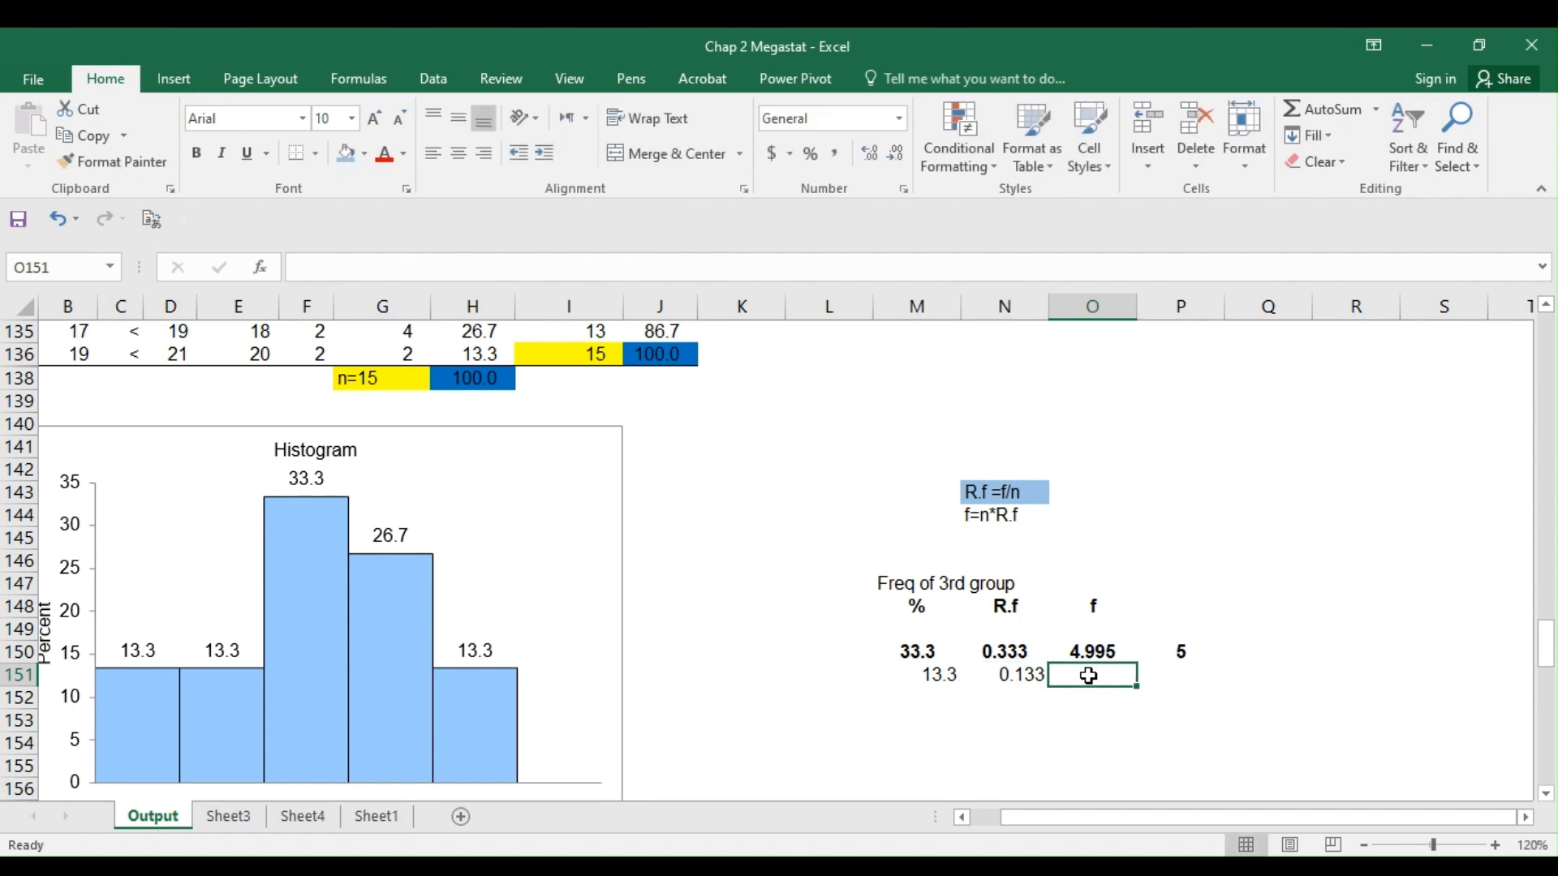
pyautogui.write('=15')
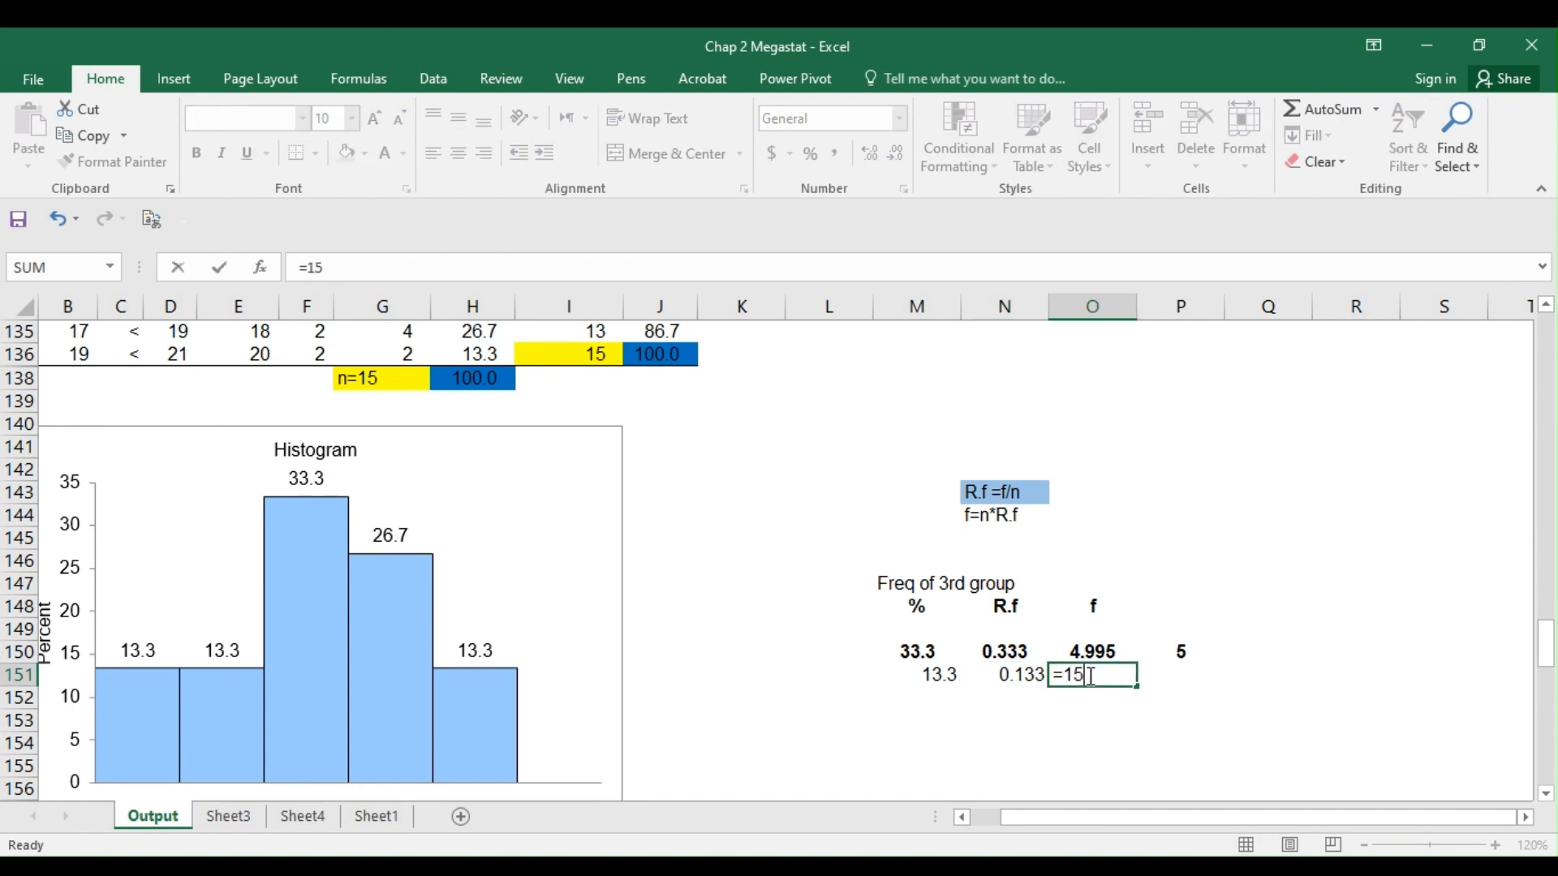
pyautogui.write('*0.133')
pyautogui.press('Return')
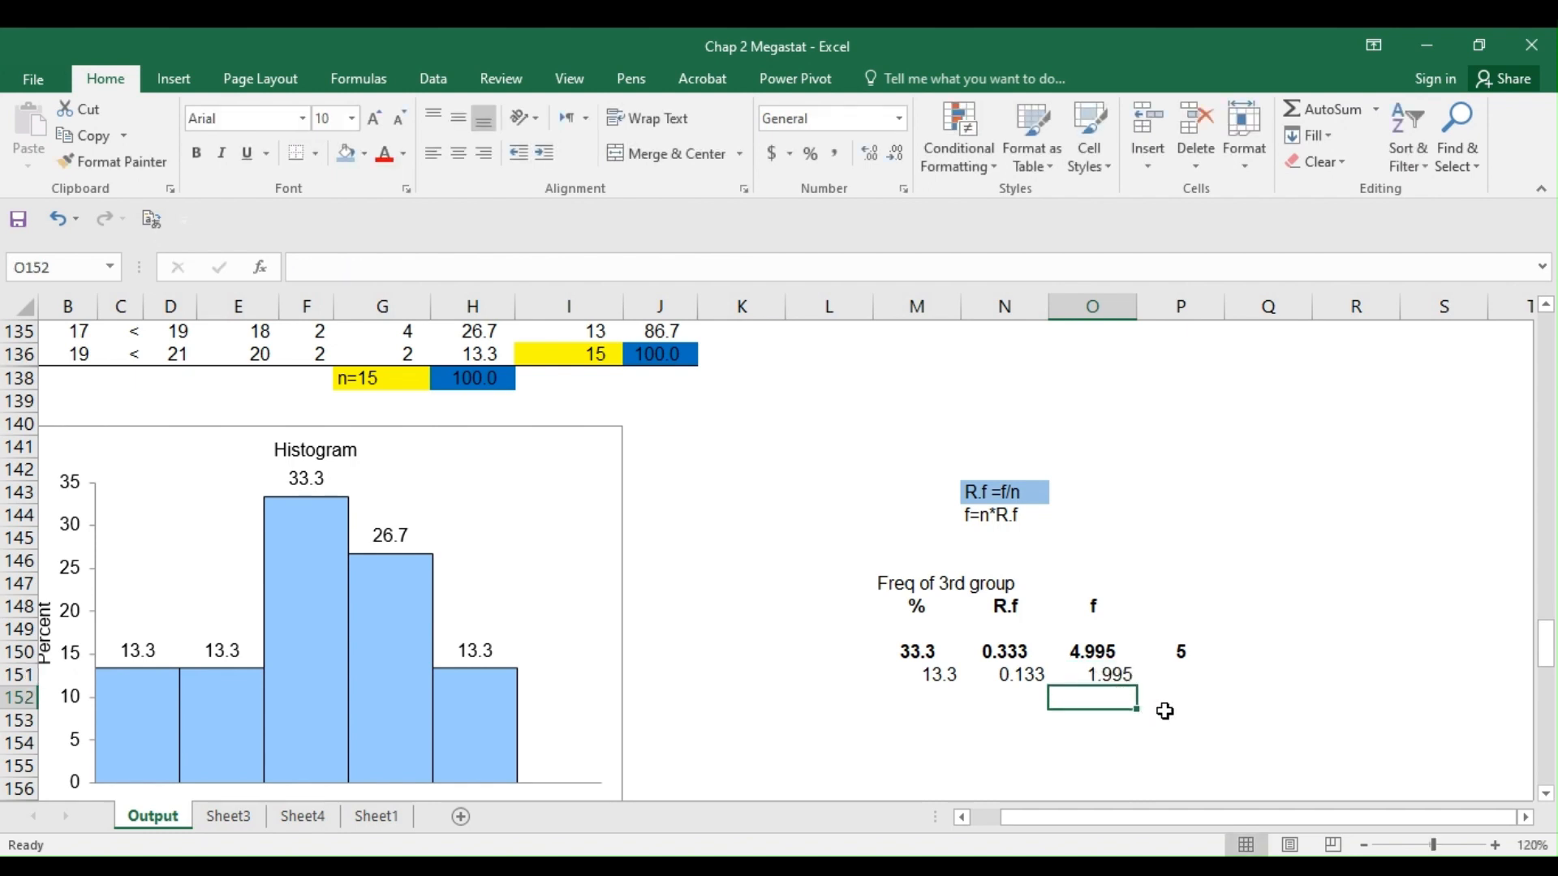
pyautogui.click(1183, 677)
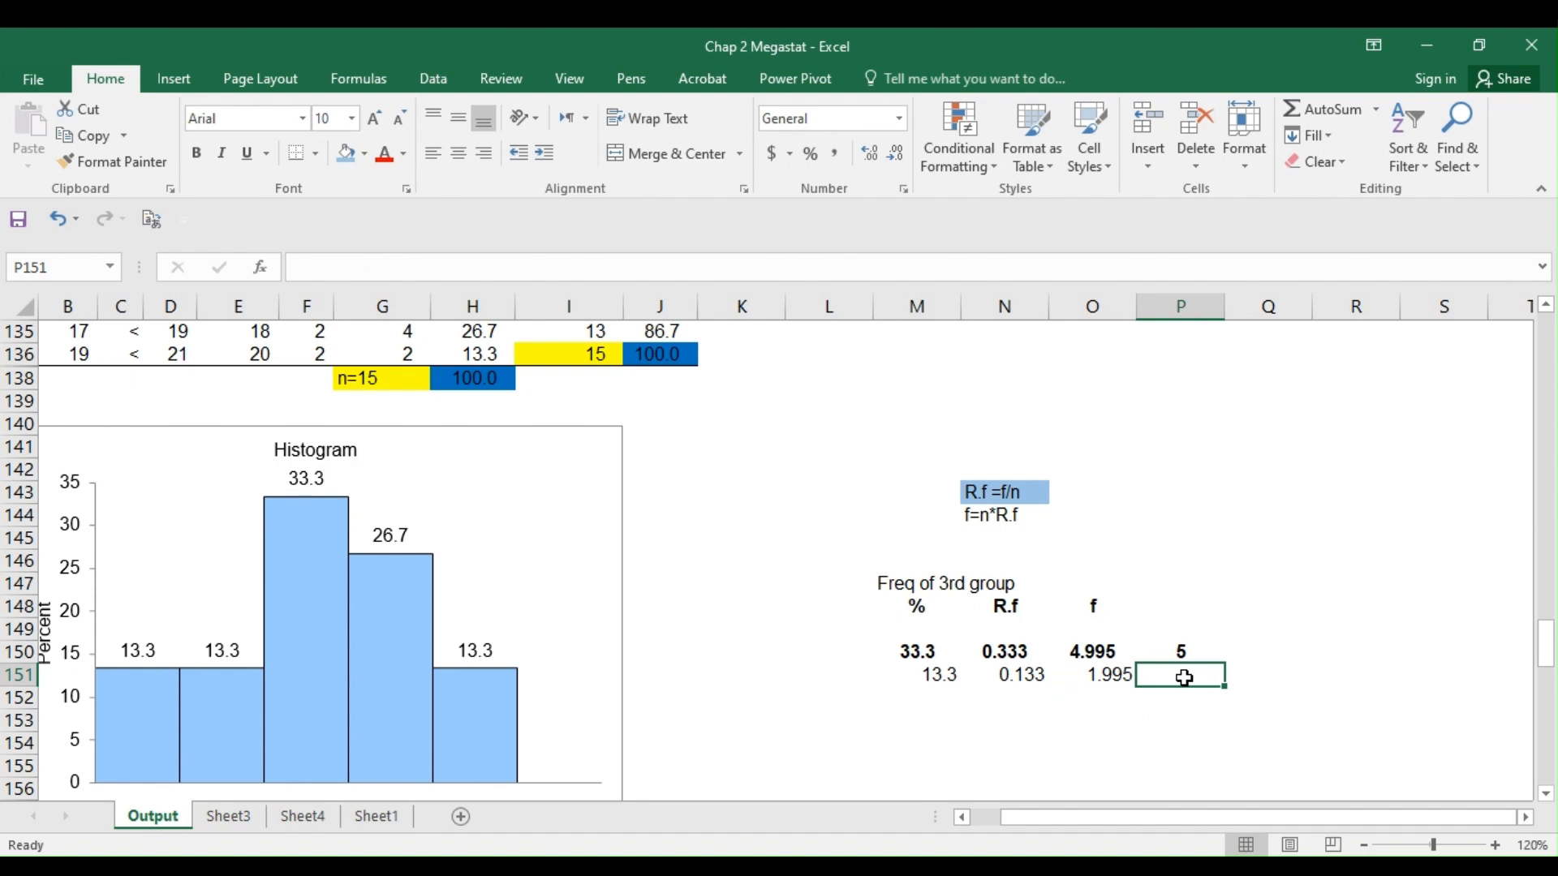
pyautogui.write('2')
pyautogui.press('Return')
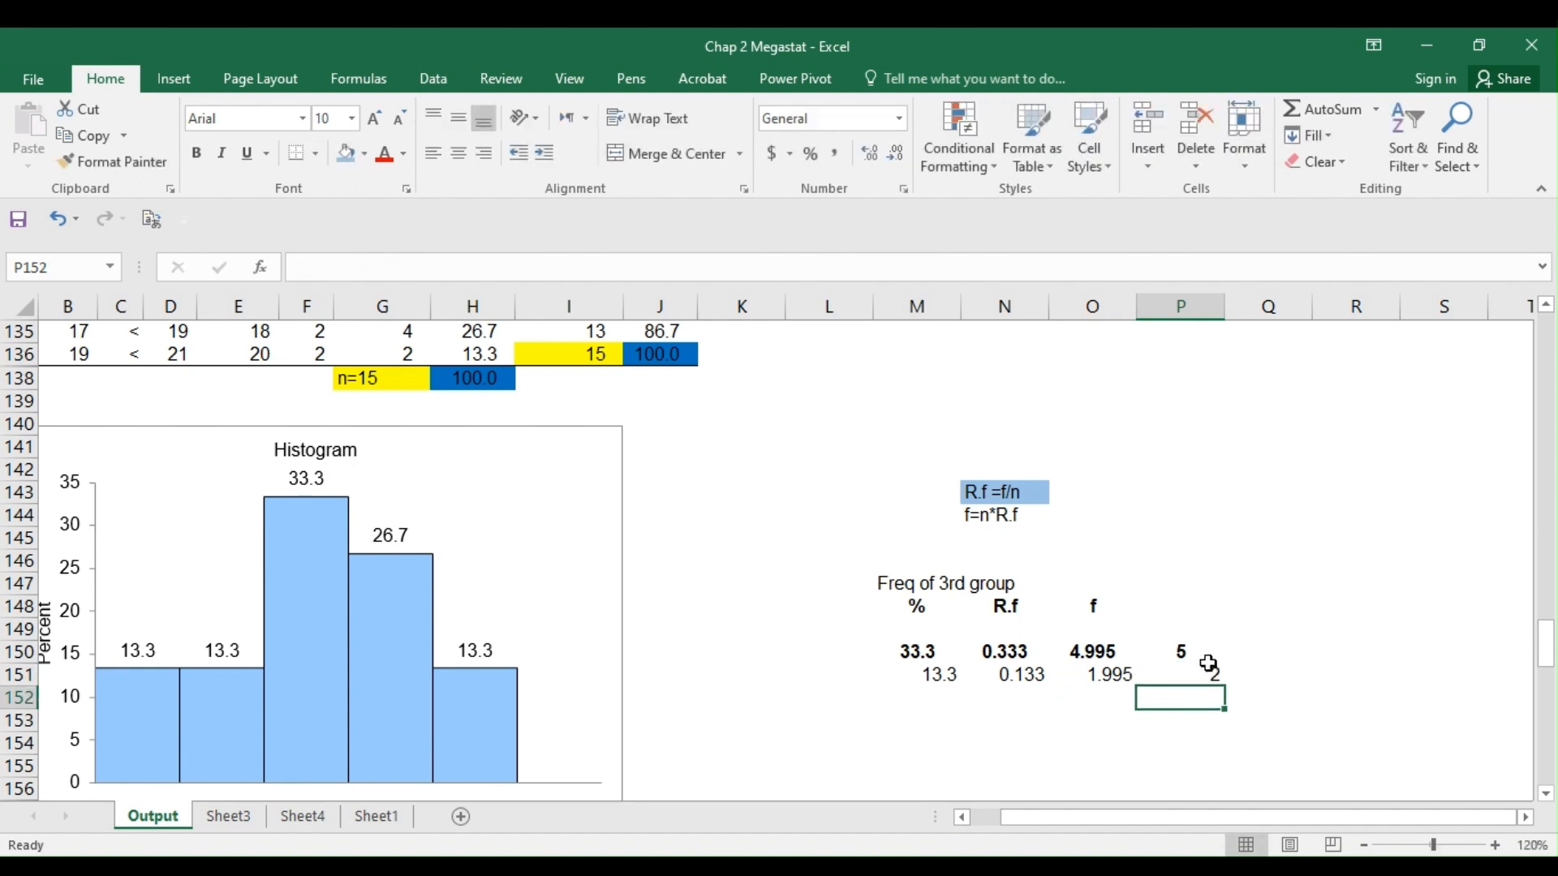
pyautogui.moveTo(1207, 673); pyautogui.dragTo(905, 663)
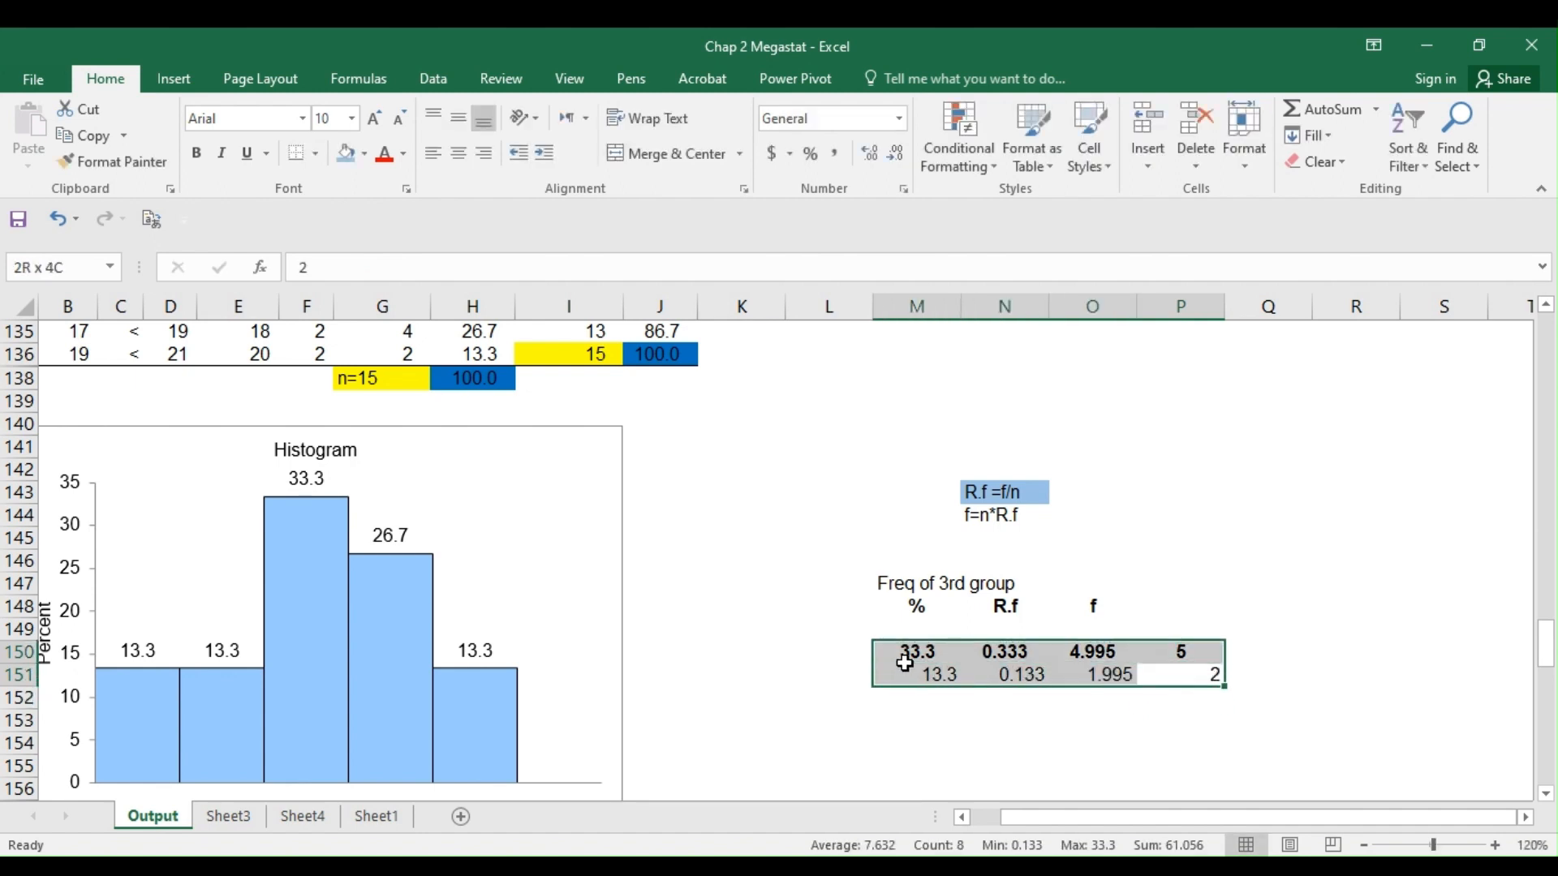
pyautogui.click(904, 664)
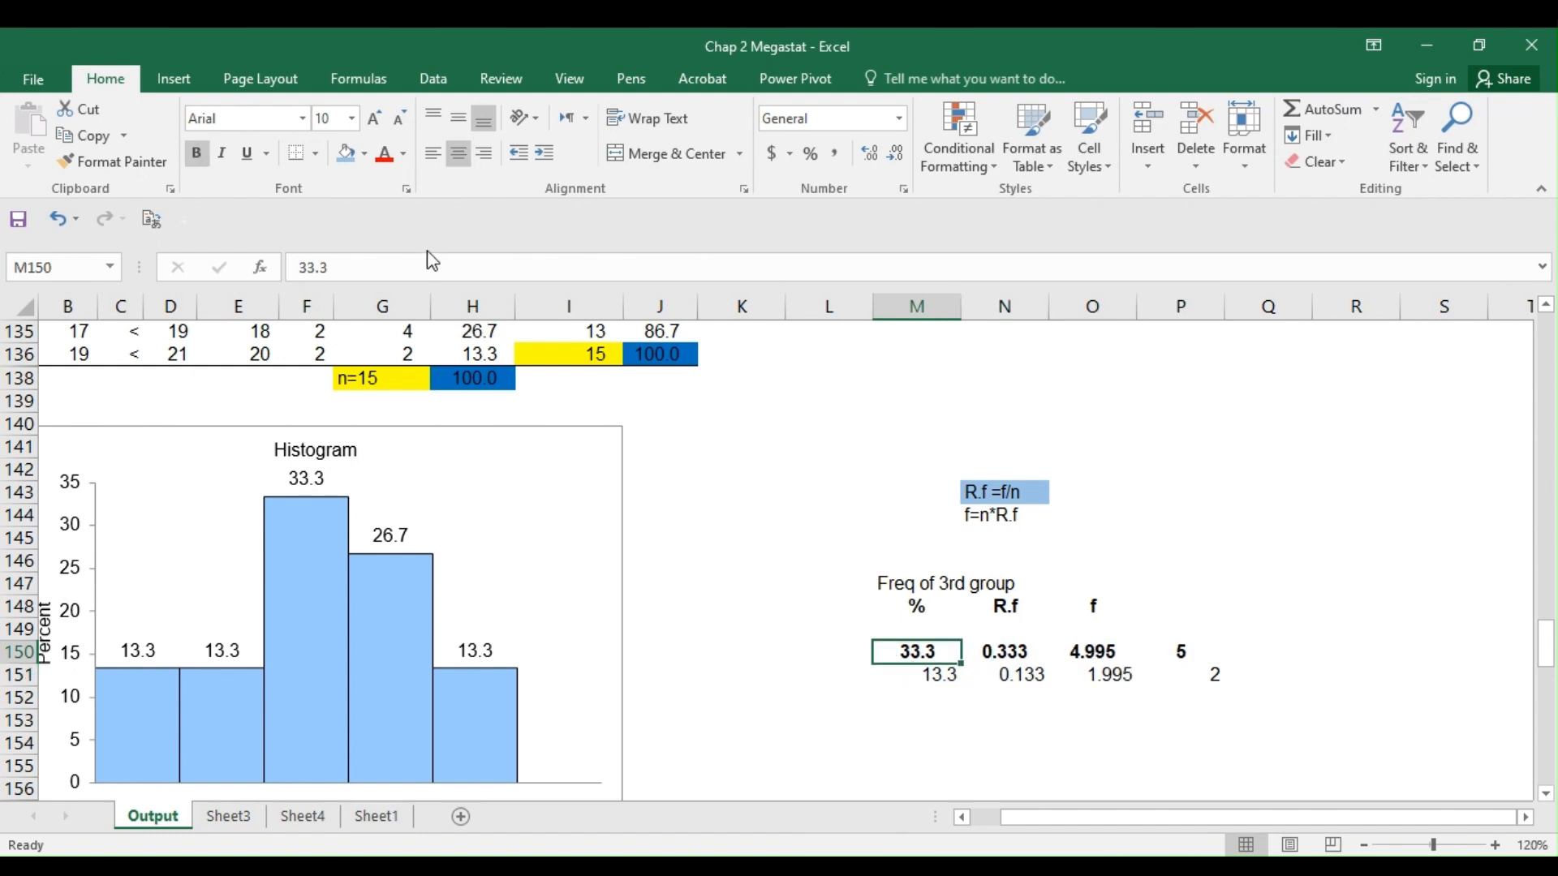
pyautogui.click(458, 150)
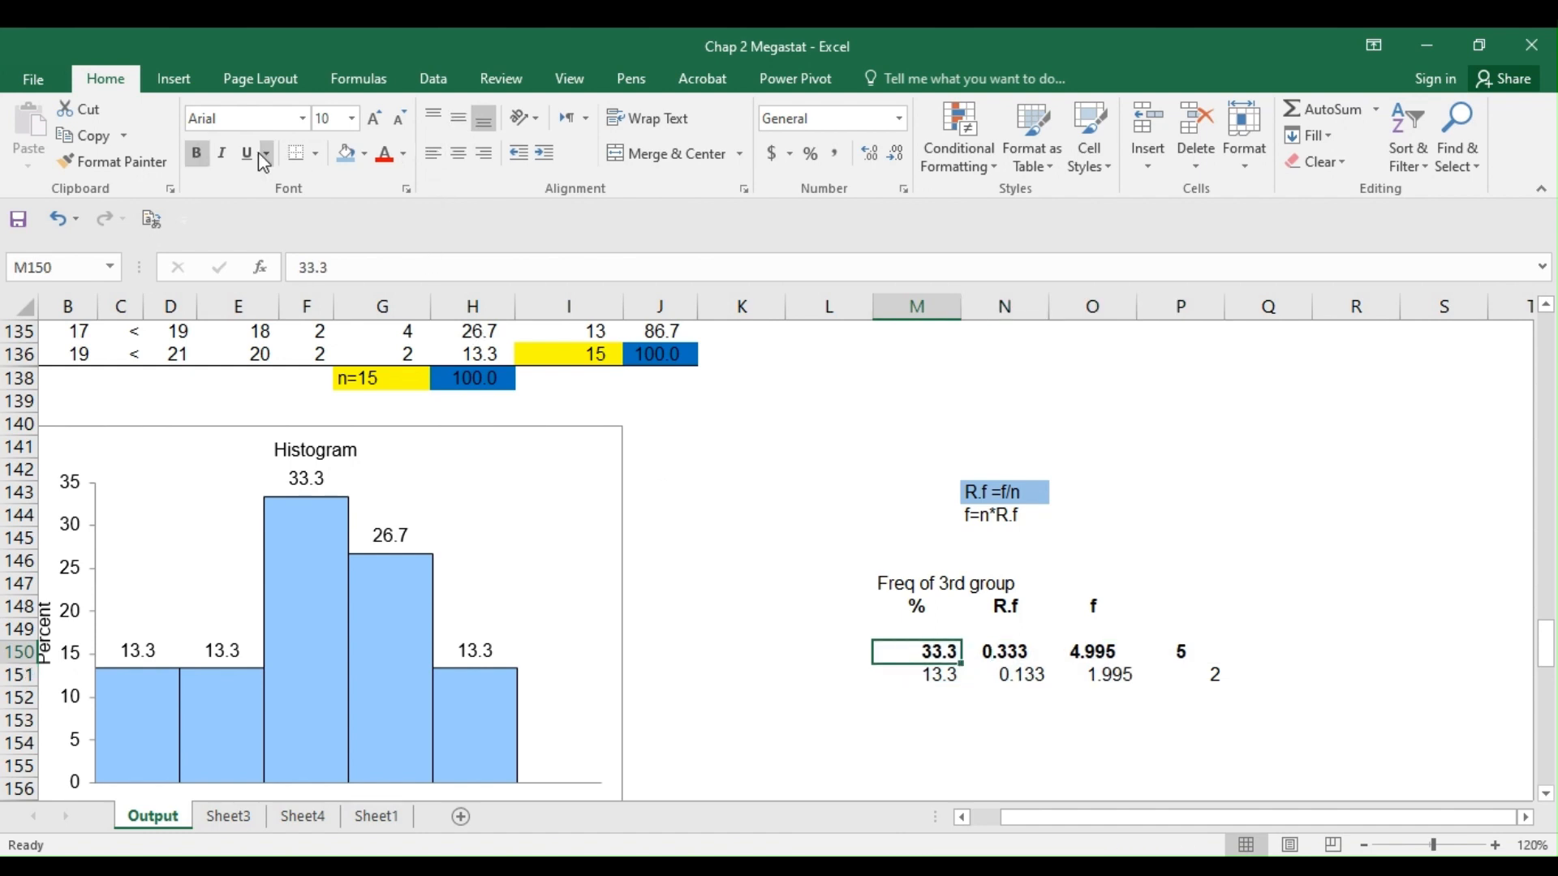
pyautogui.click(197, 155)
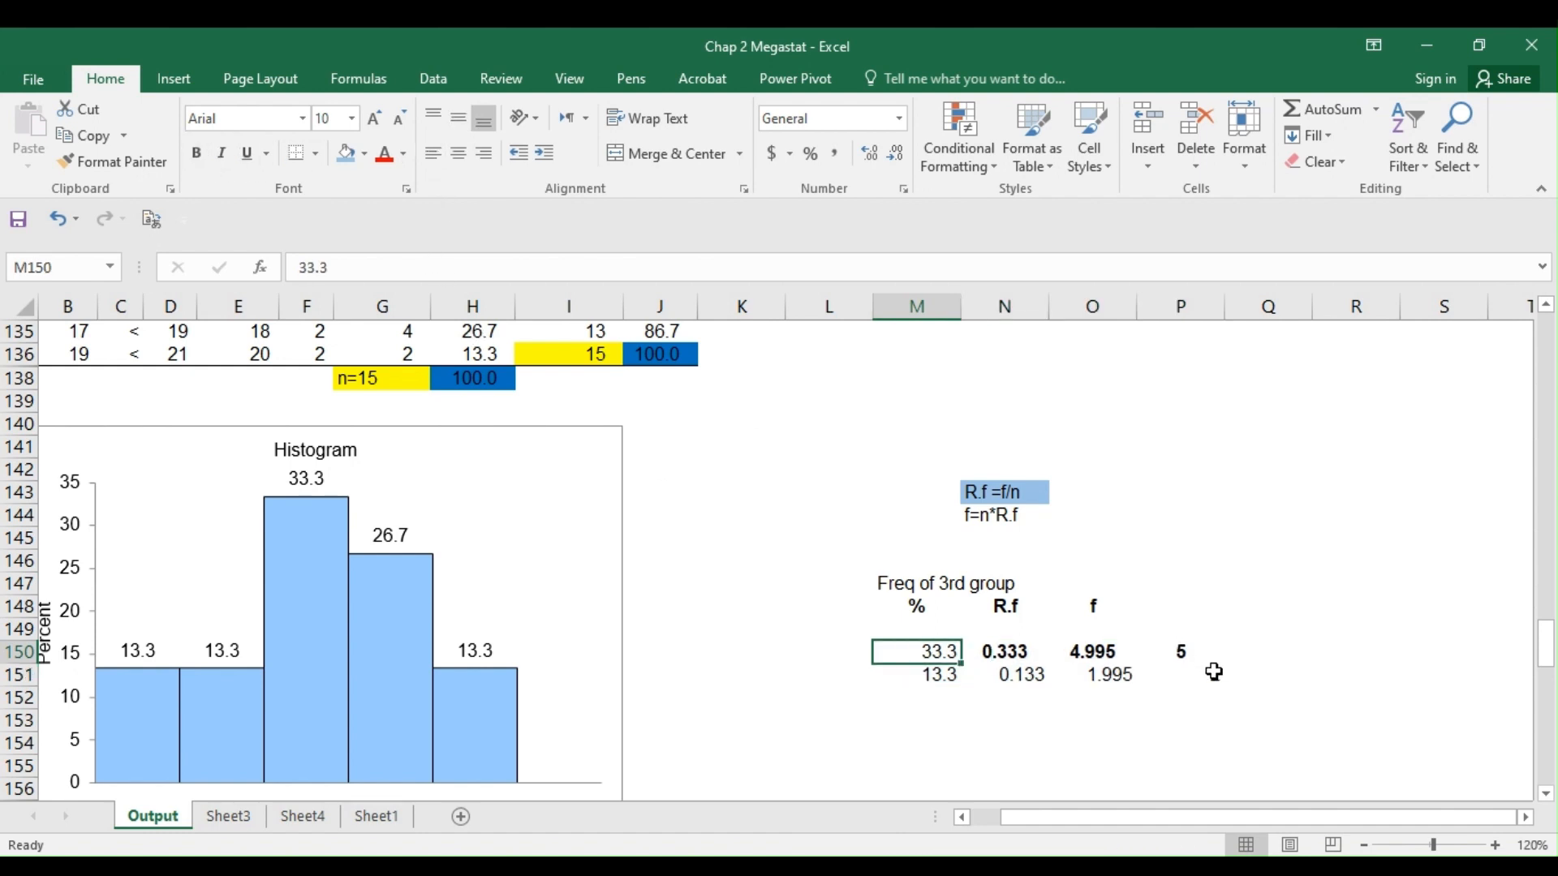
# - Bold and center both rows of calculation values in M150:P151
pyautogui.moveTo(1210, 674); pyautogui.dragTo(947, 653)
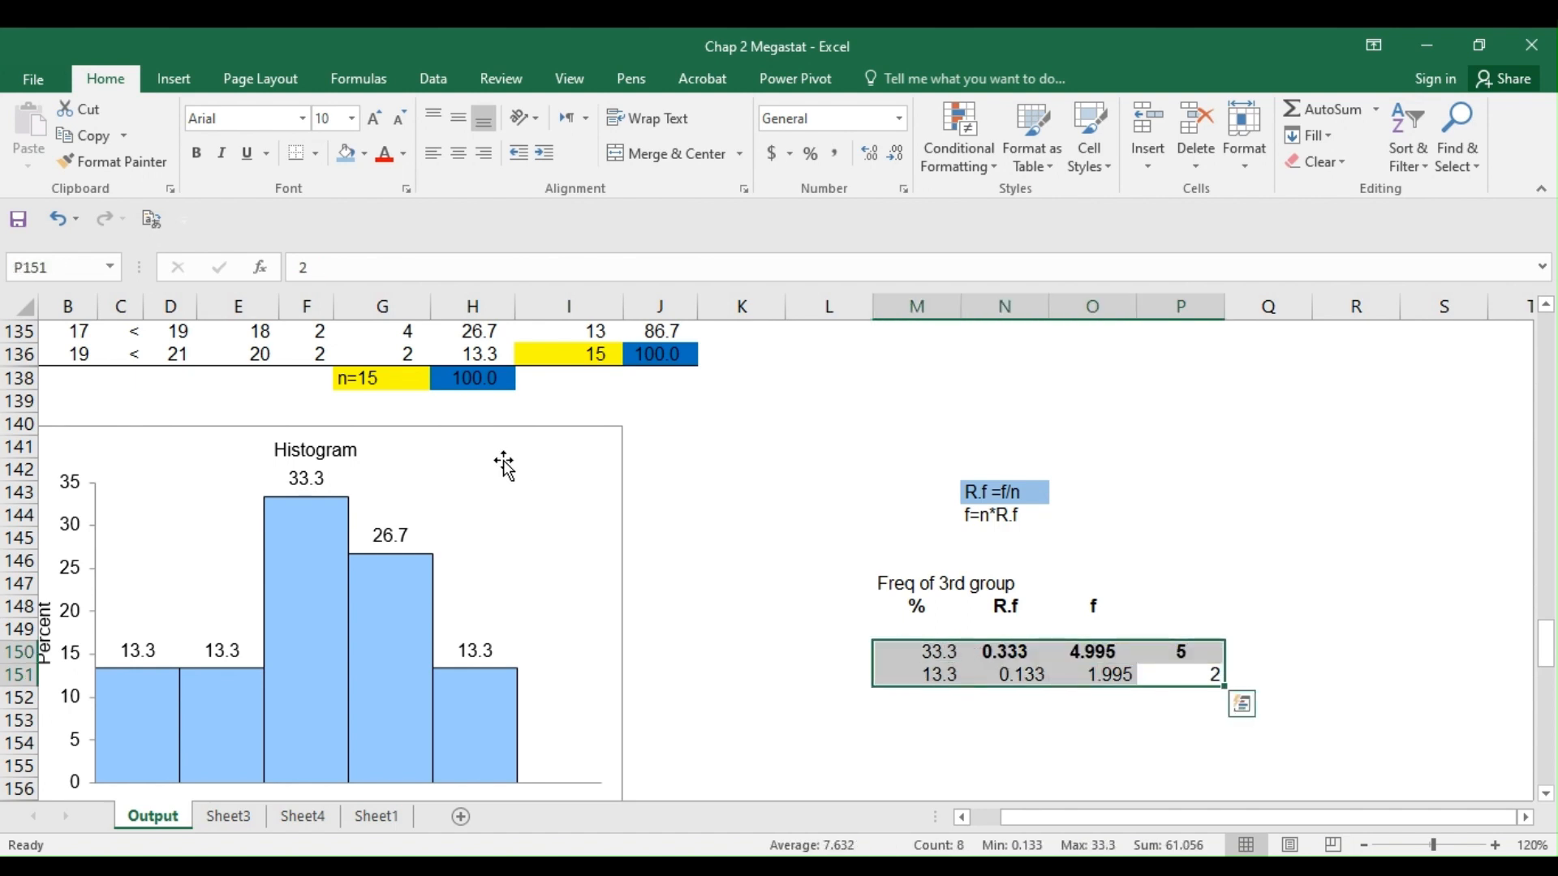
pyautogui.click(197, 156)
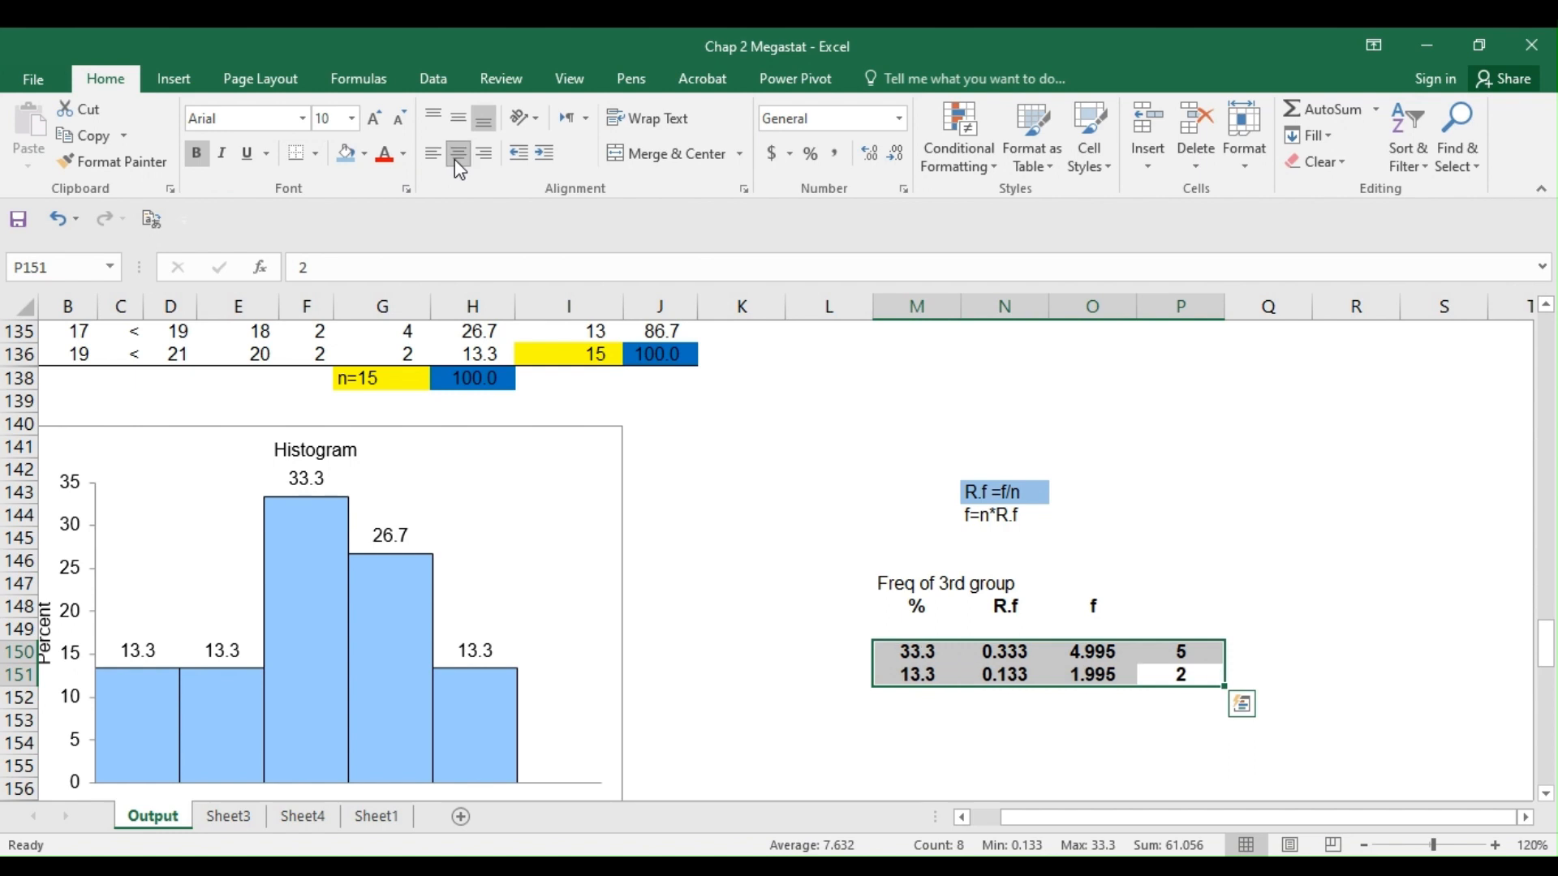
pyautogui.moveTo(1546, 659); pyautogui.dragTo(1547, 647)
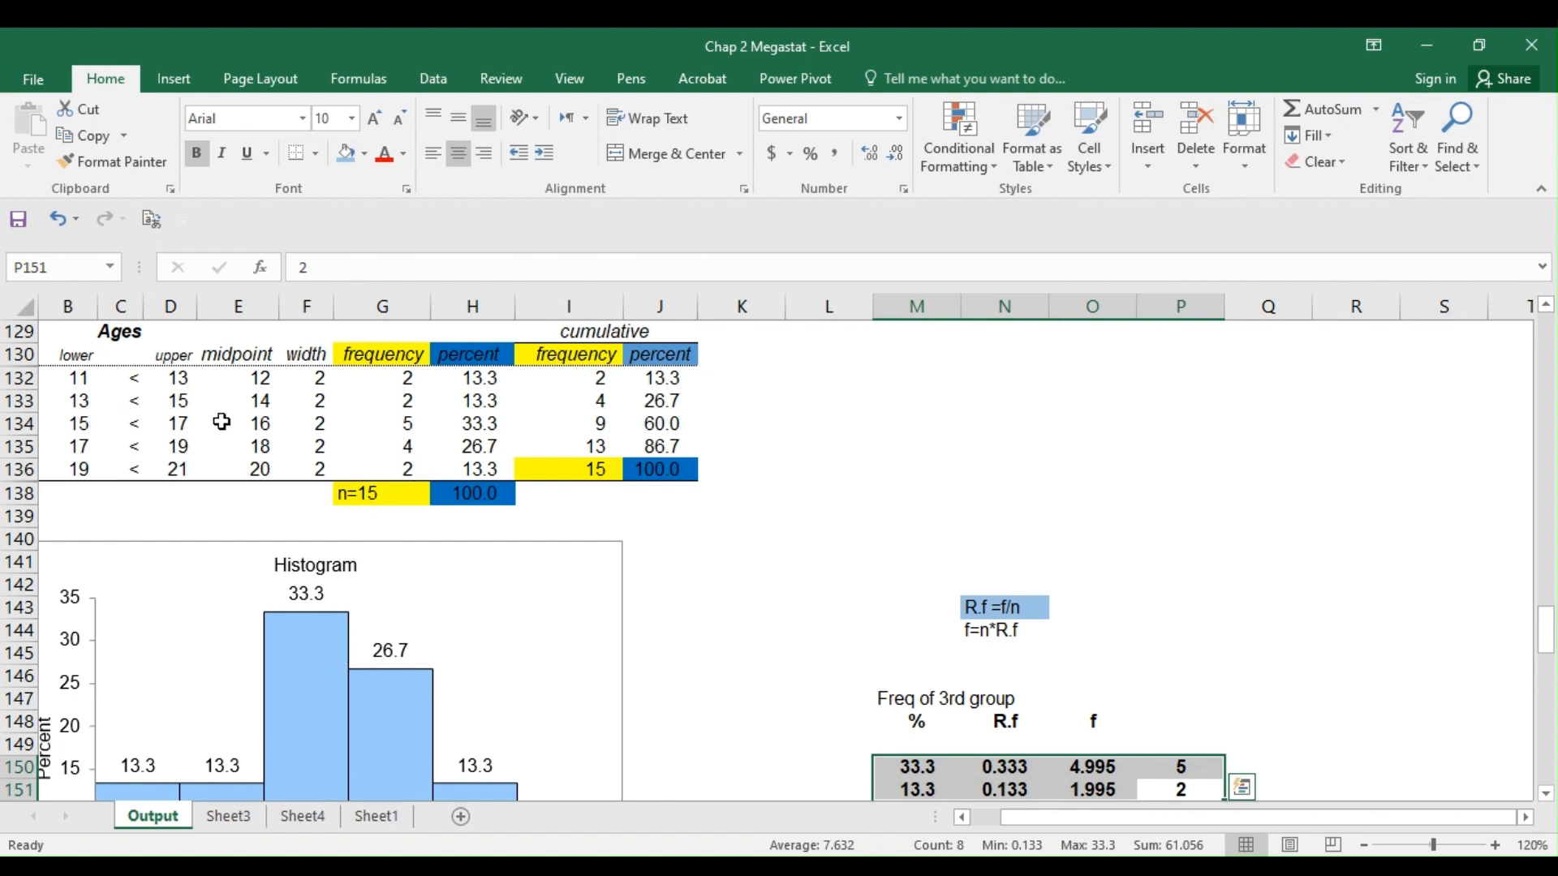
pyautogui.click(457, 424)
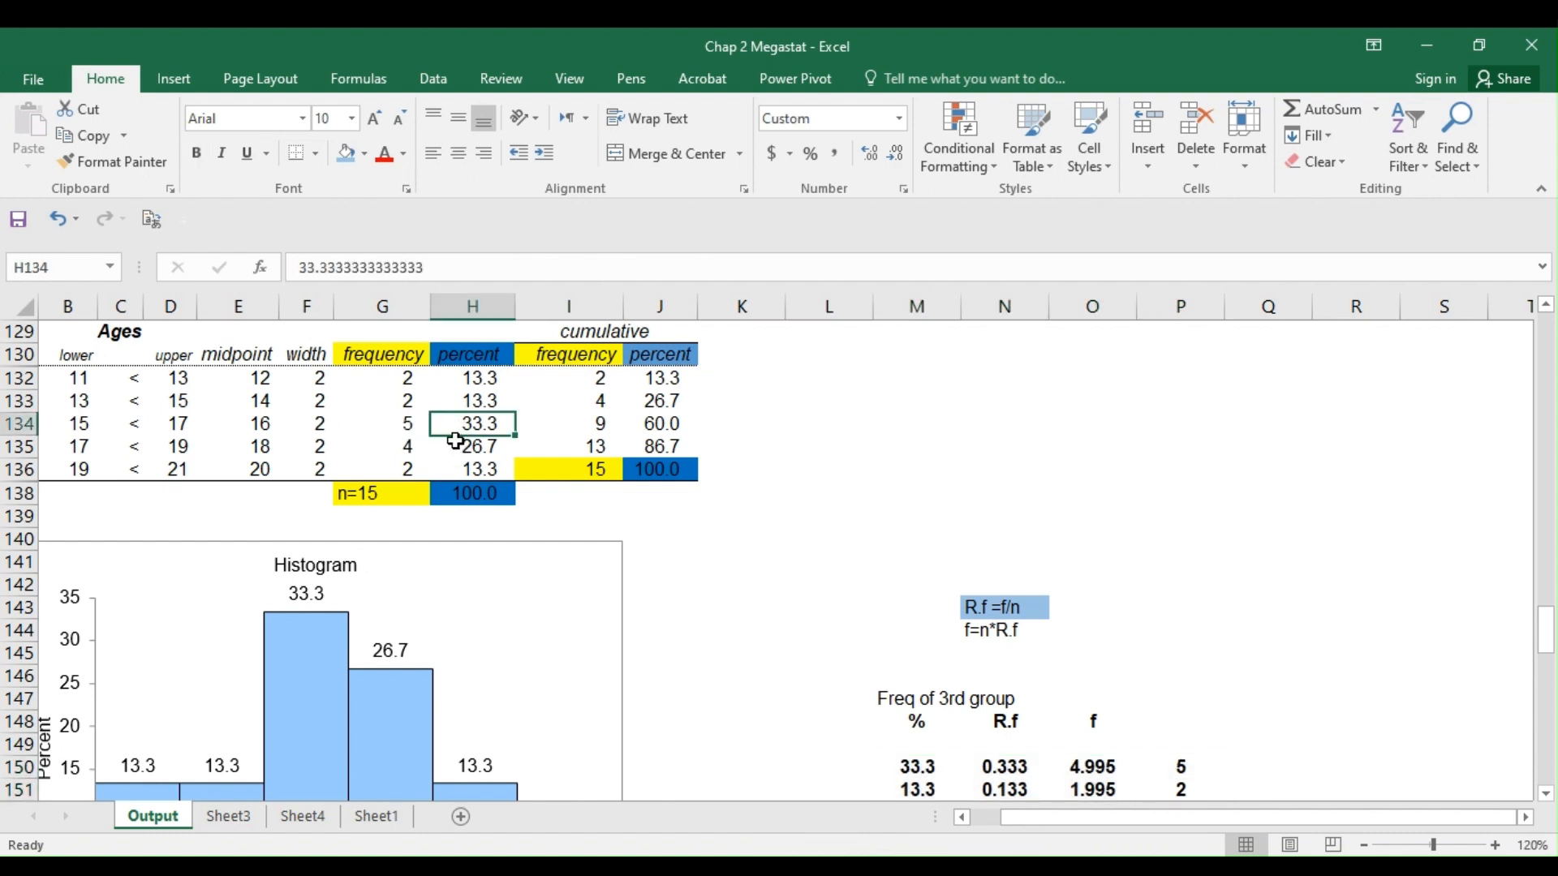
pyautogui.click(383, 422)
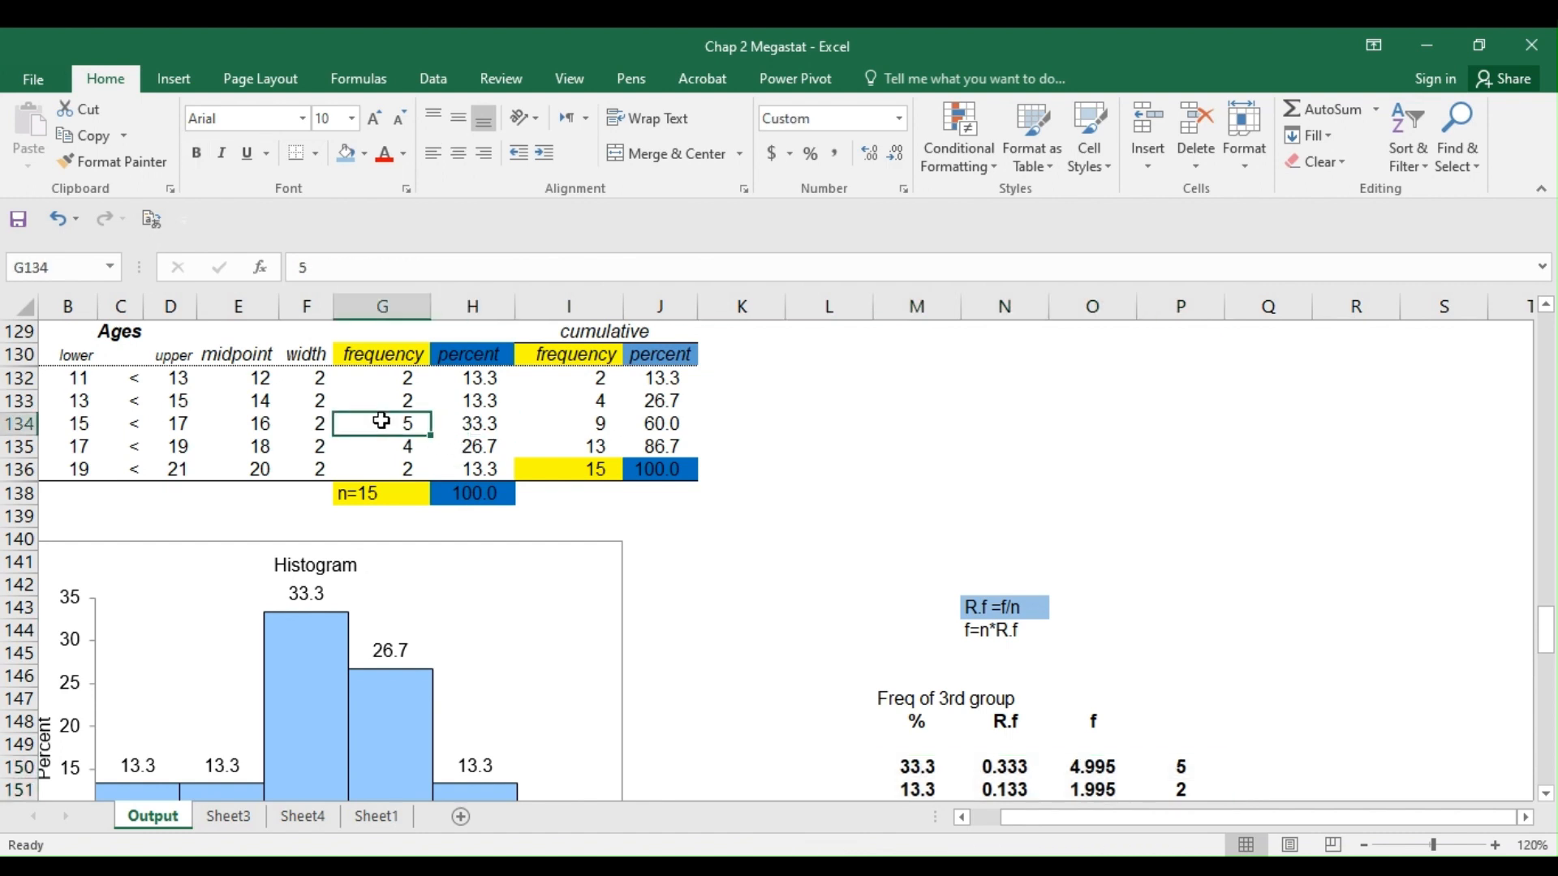
pyautogui.click(1203, 753)
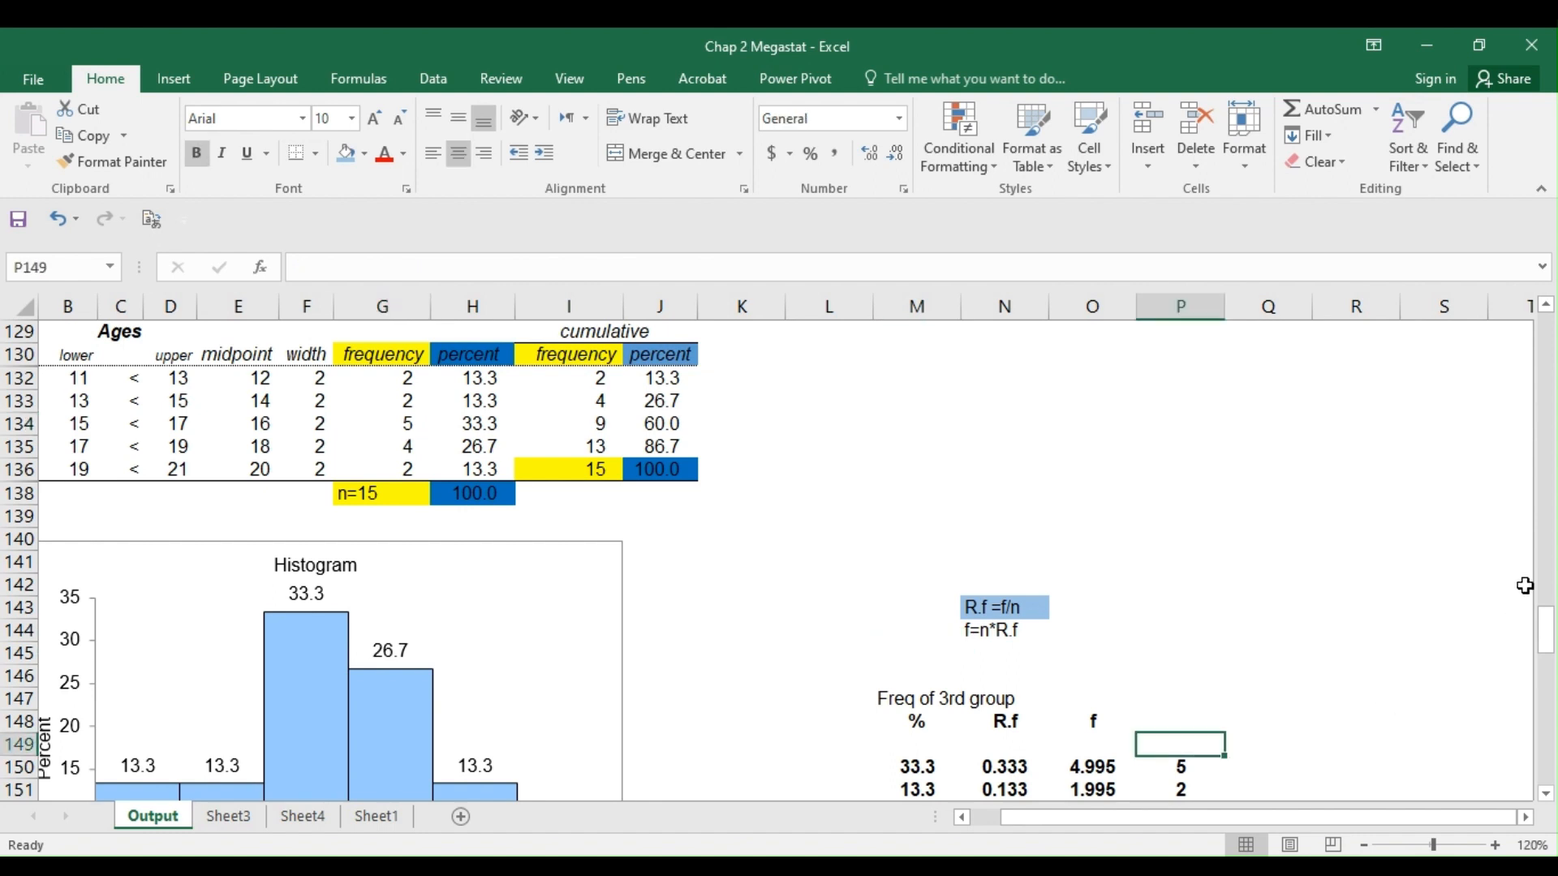
# - Center and bold the two relative frequency formulas in N143:N144
pyautogui.moveTo(1549, 630); pyautogui.dragTo(1550, 641)
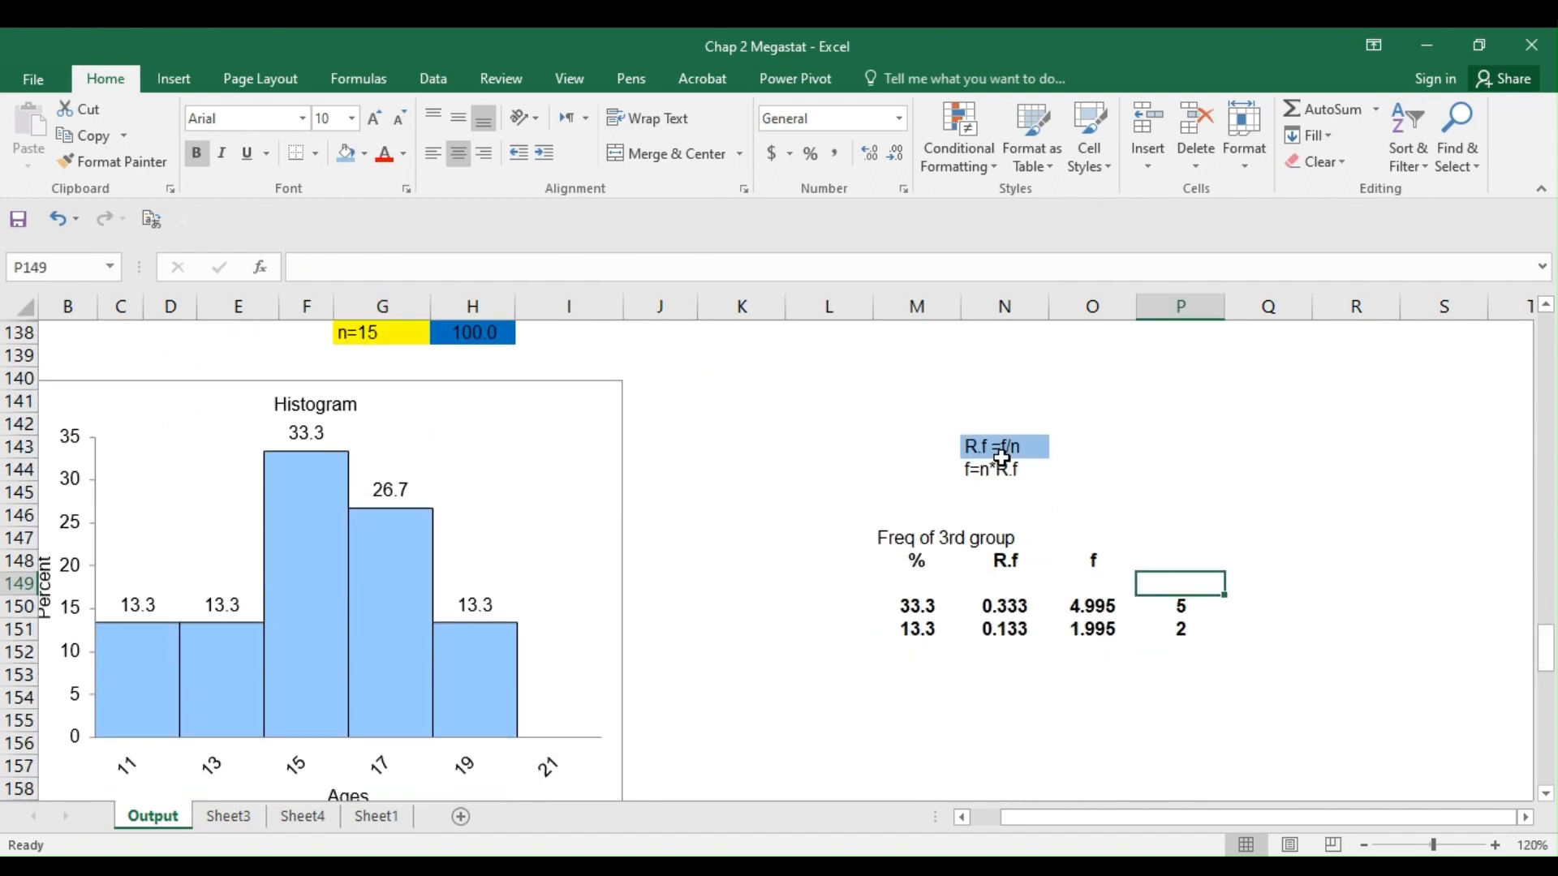
pyautogui.click(1031, 468)
pyautogui.moveTo(1032, 468); pyautogui.dragTo(984, 445)
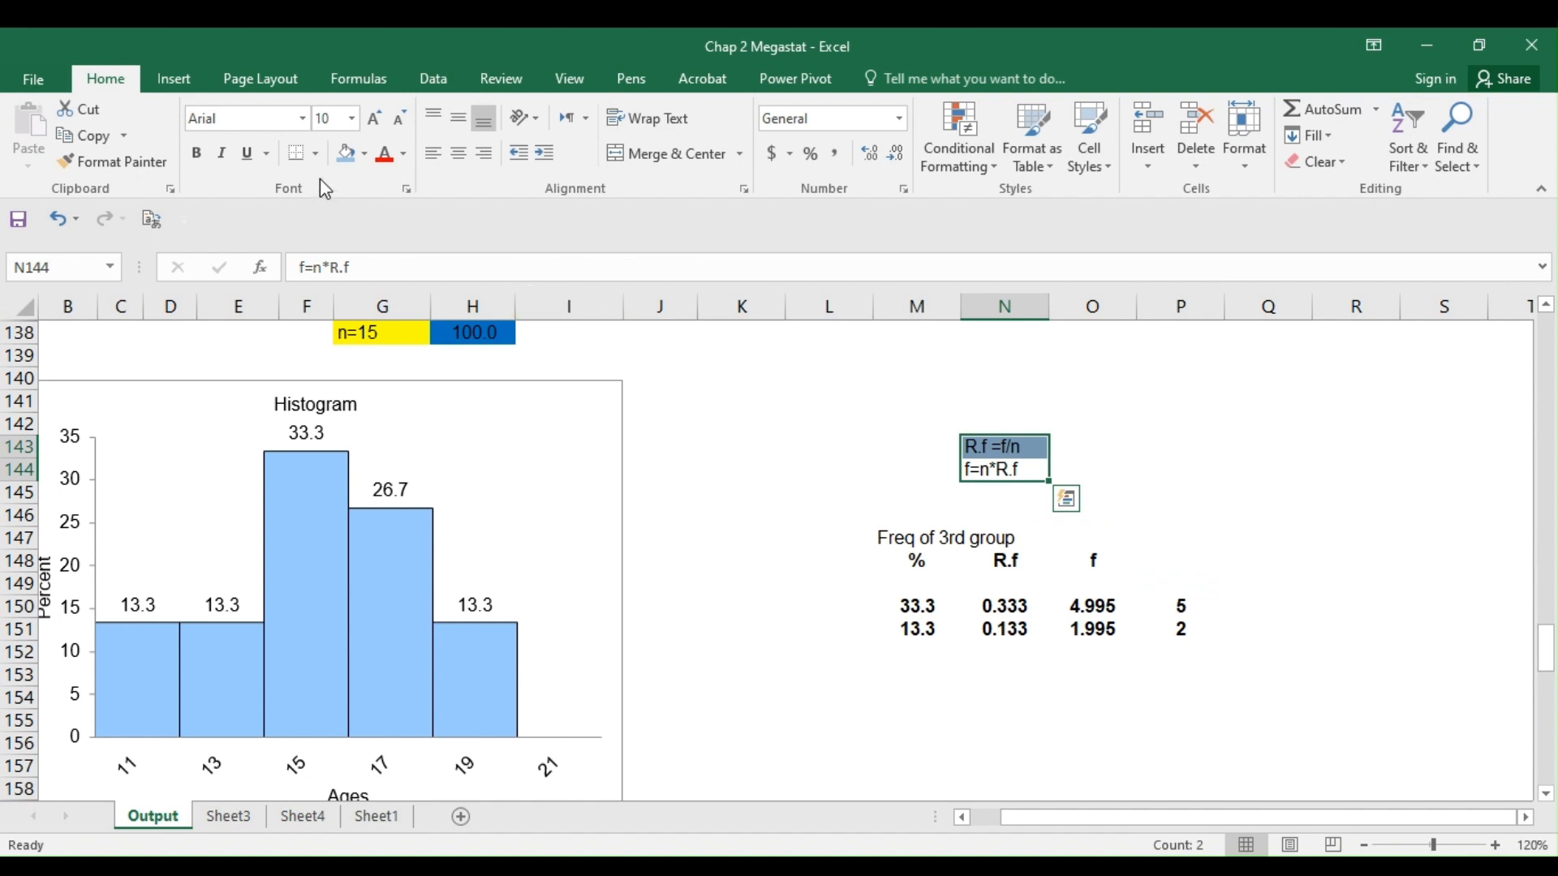
pyautogui.click(458, 154)
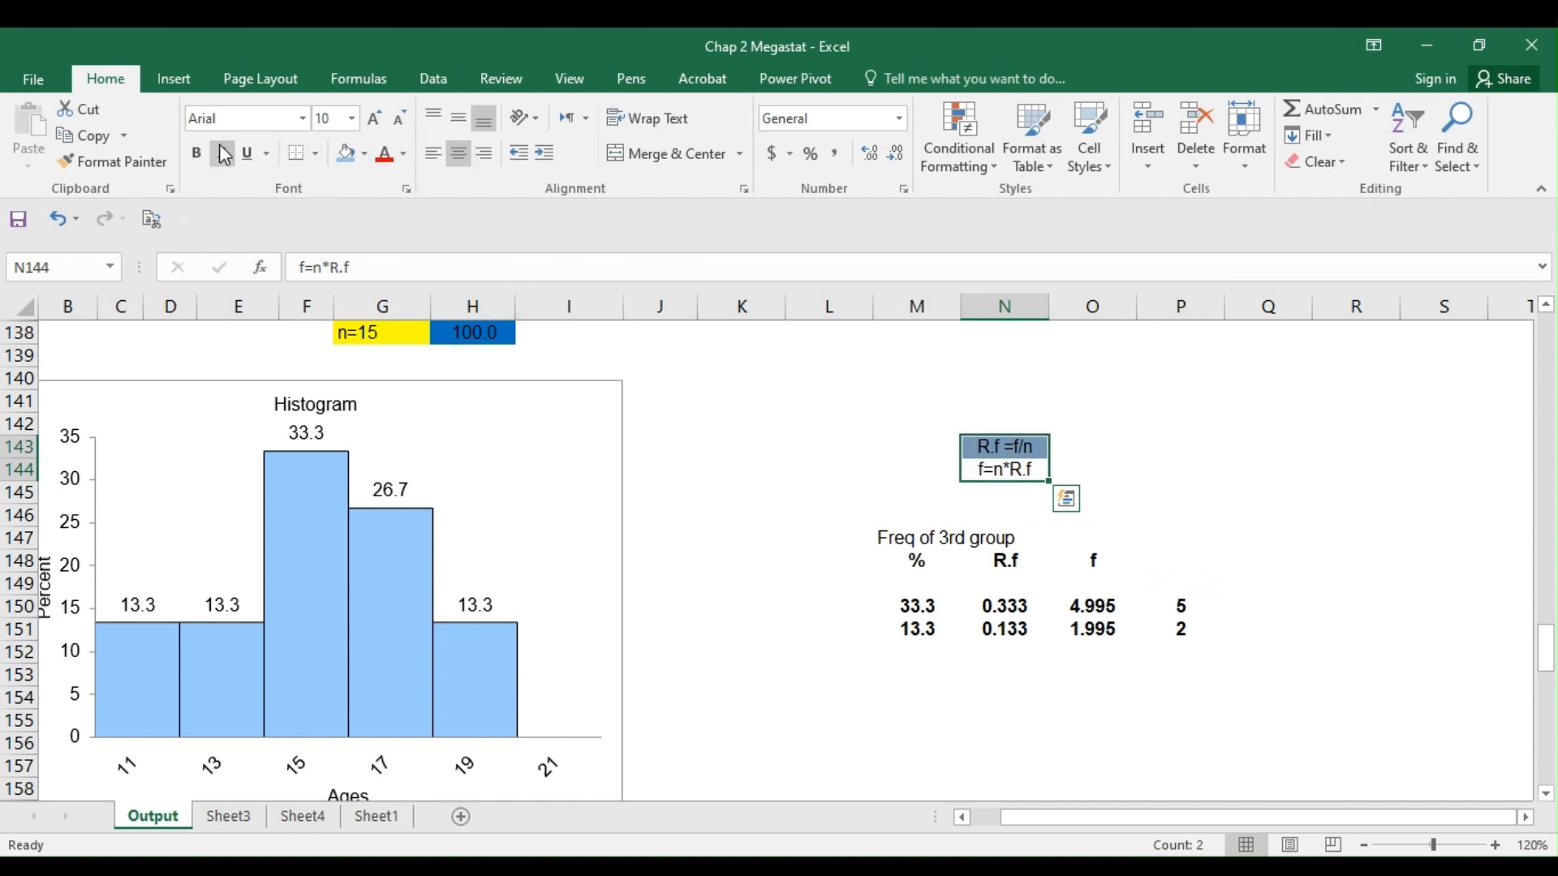
pyautogui.click(197, 152)
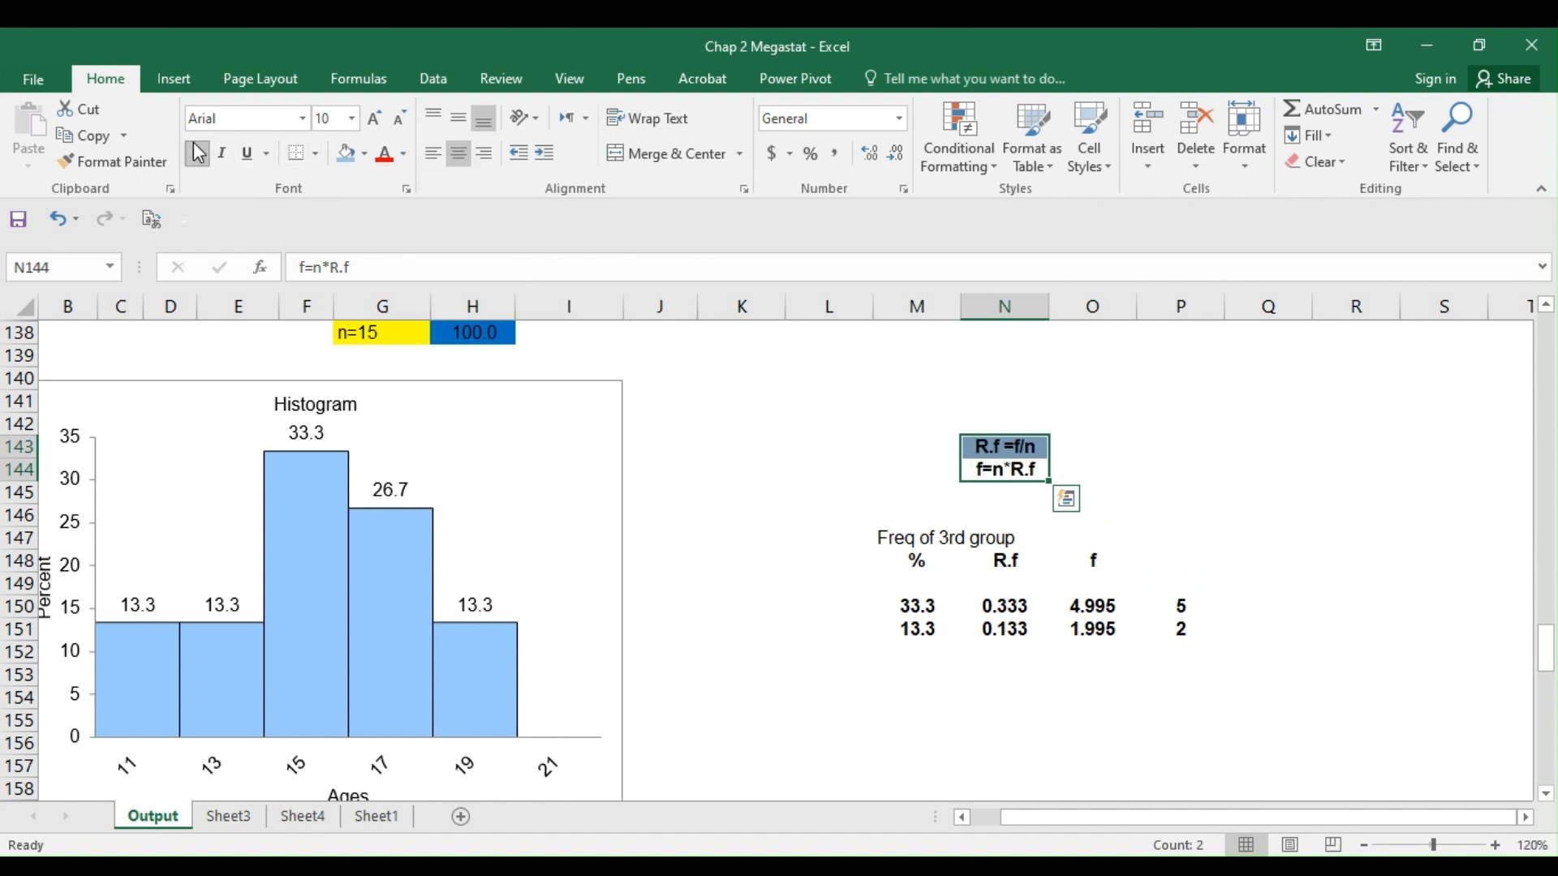
pyautogui.click(830, 567)
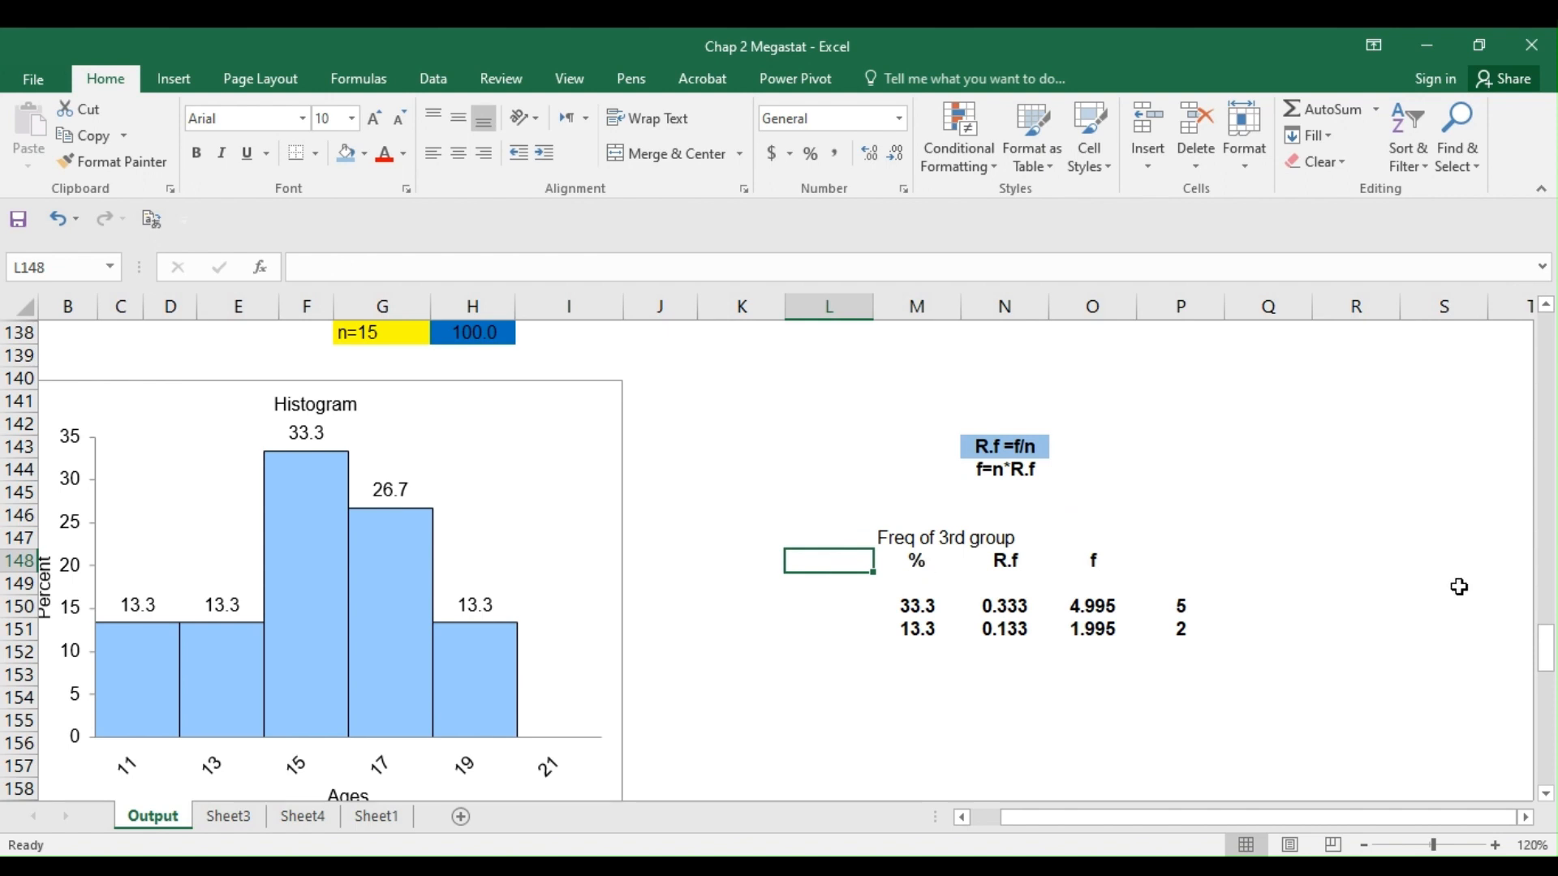
# - Add data labels to the line series of the Ages frequency polygon
pyautogui.moveTo(1550, 644); pyautogui.dragTo(1551, 713)
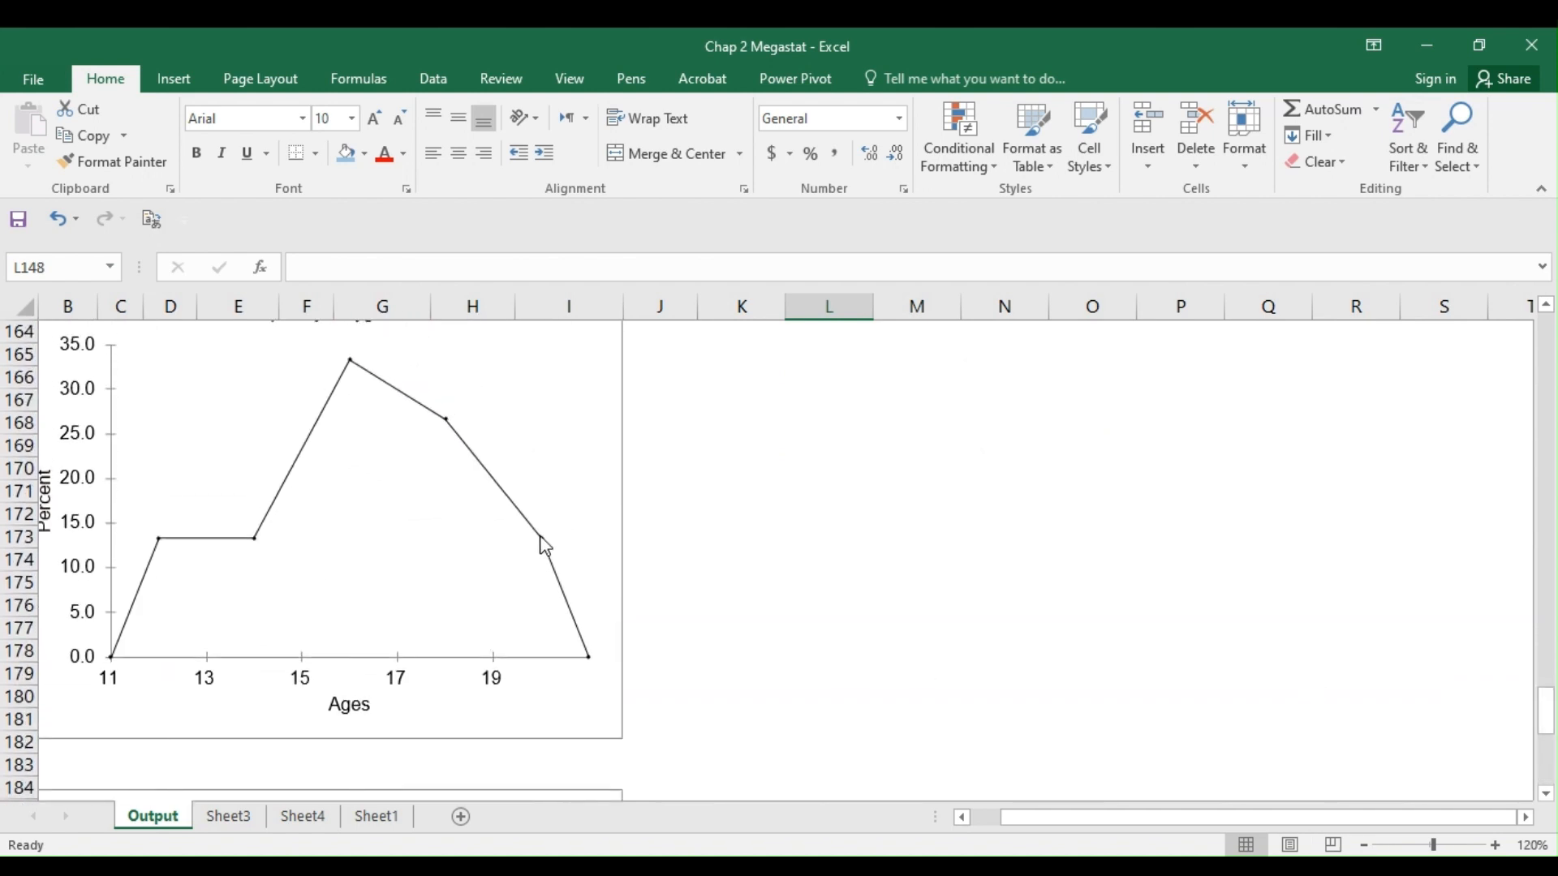
pyautogui.click(539, 536)
pyautogui.rightClick(540, 535)
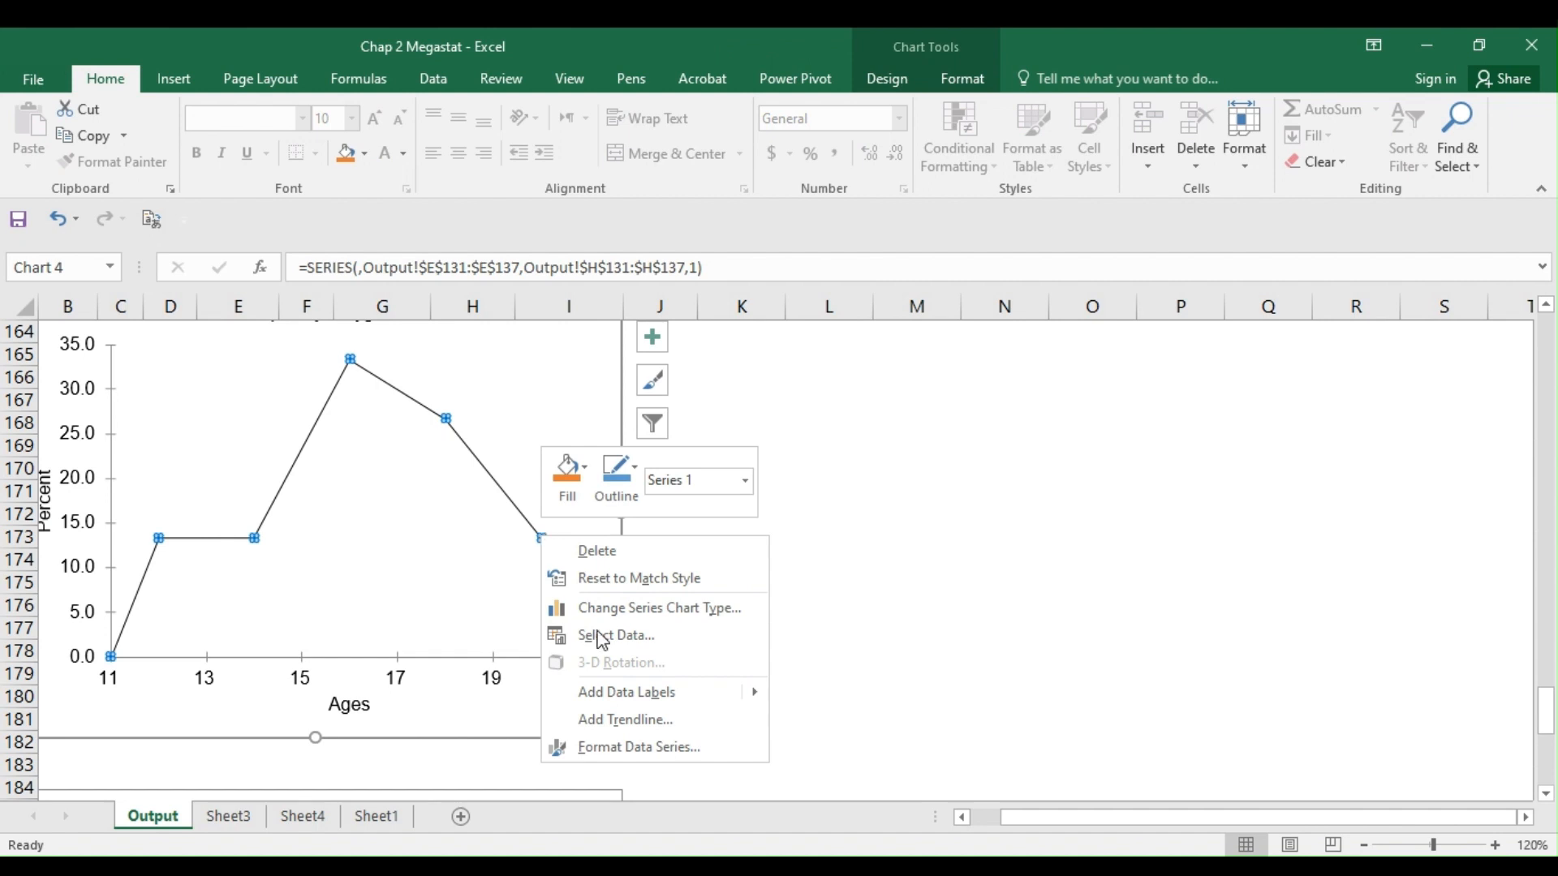
pyautogui.click(620, 702)
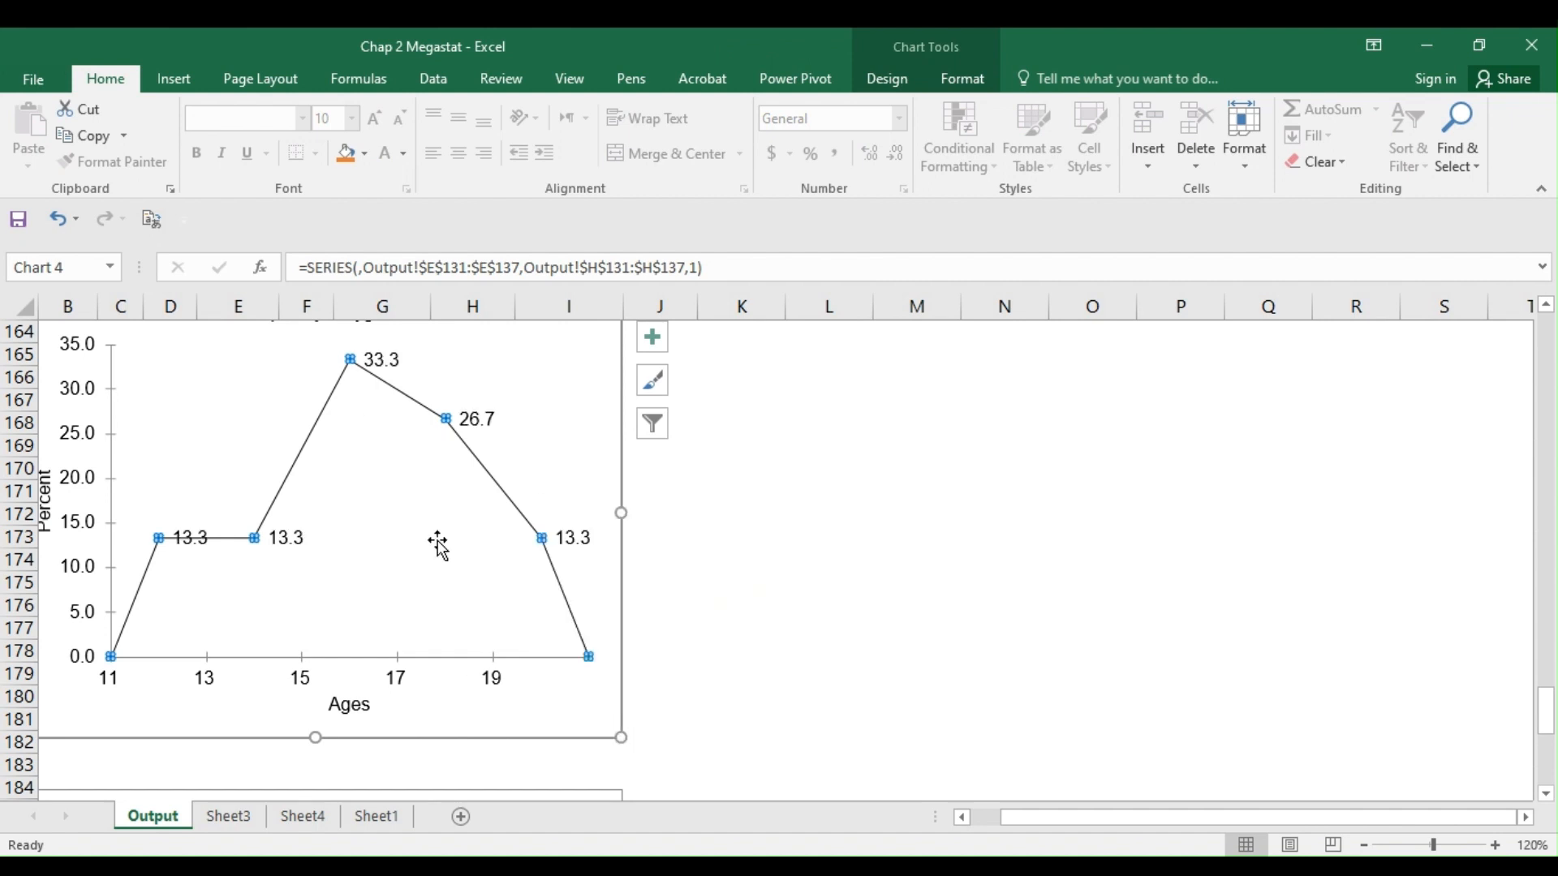
# - Add data labels to the cumulative percent series of the Ages ogive
pyautogui.moveTo(1546, 711); pyautogui.dragTo(1549, 759)
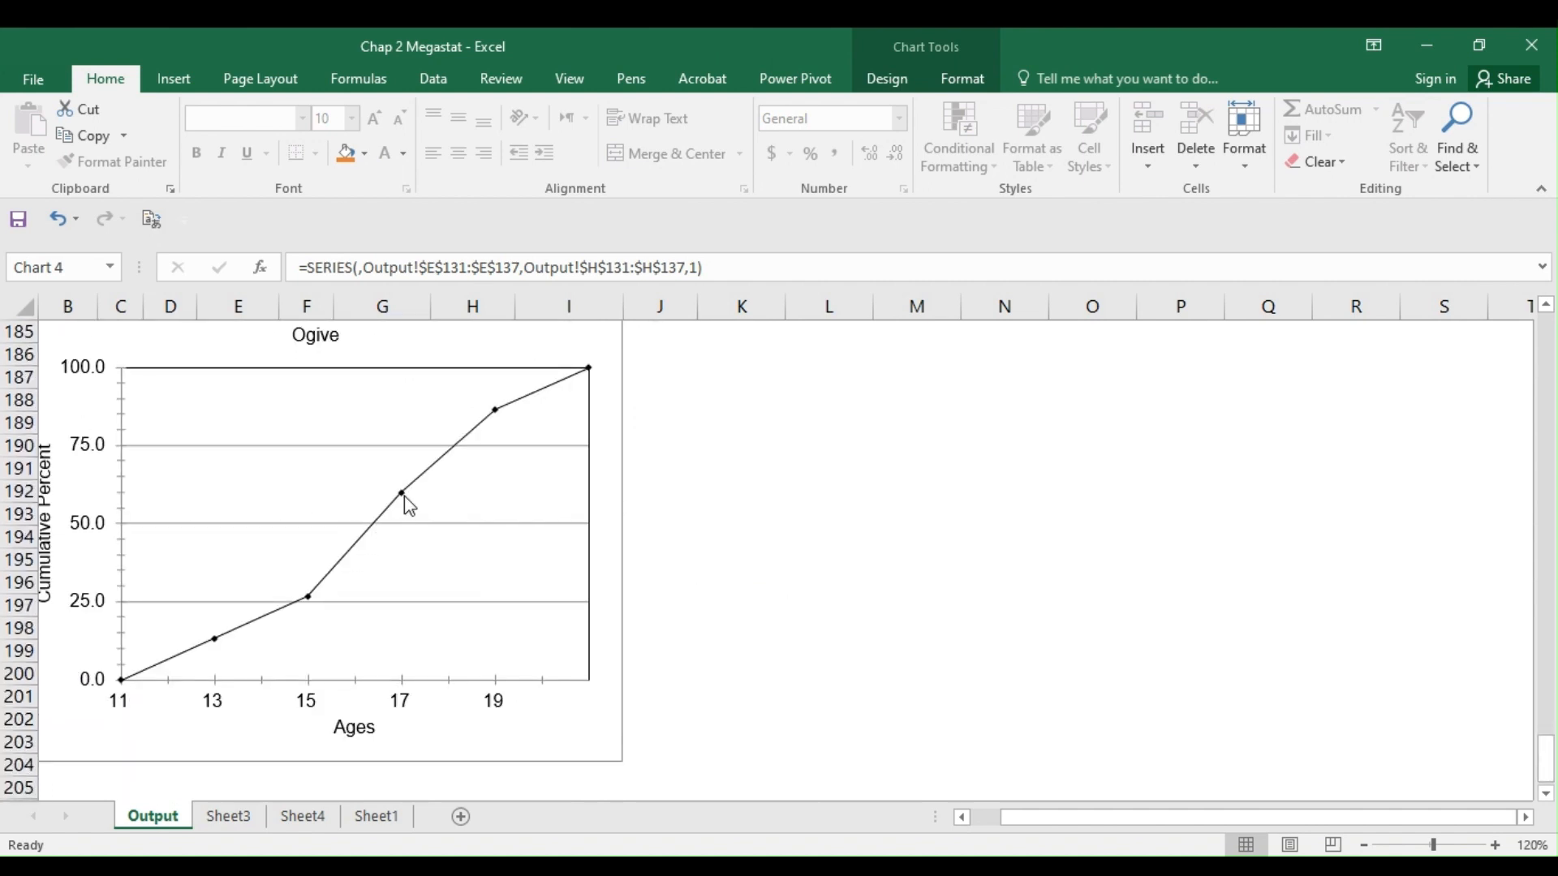
pyautogui.click(402, 495)
pyautogui.click(401, 495)
pyautogui.rightClick(401, 495)
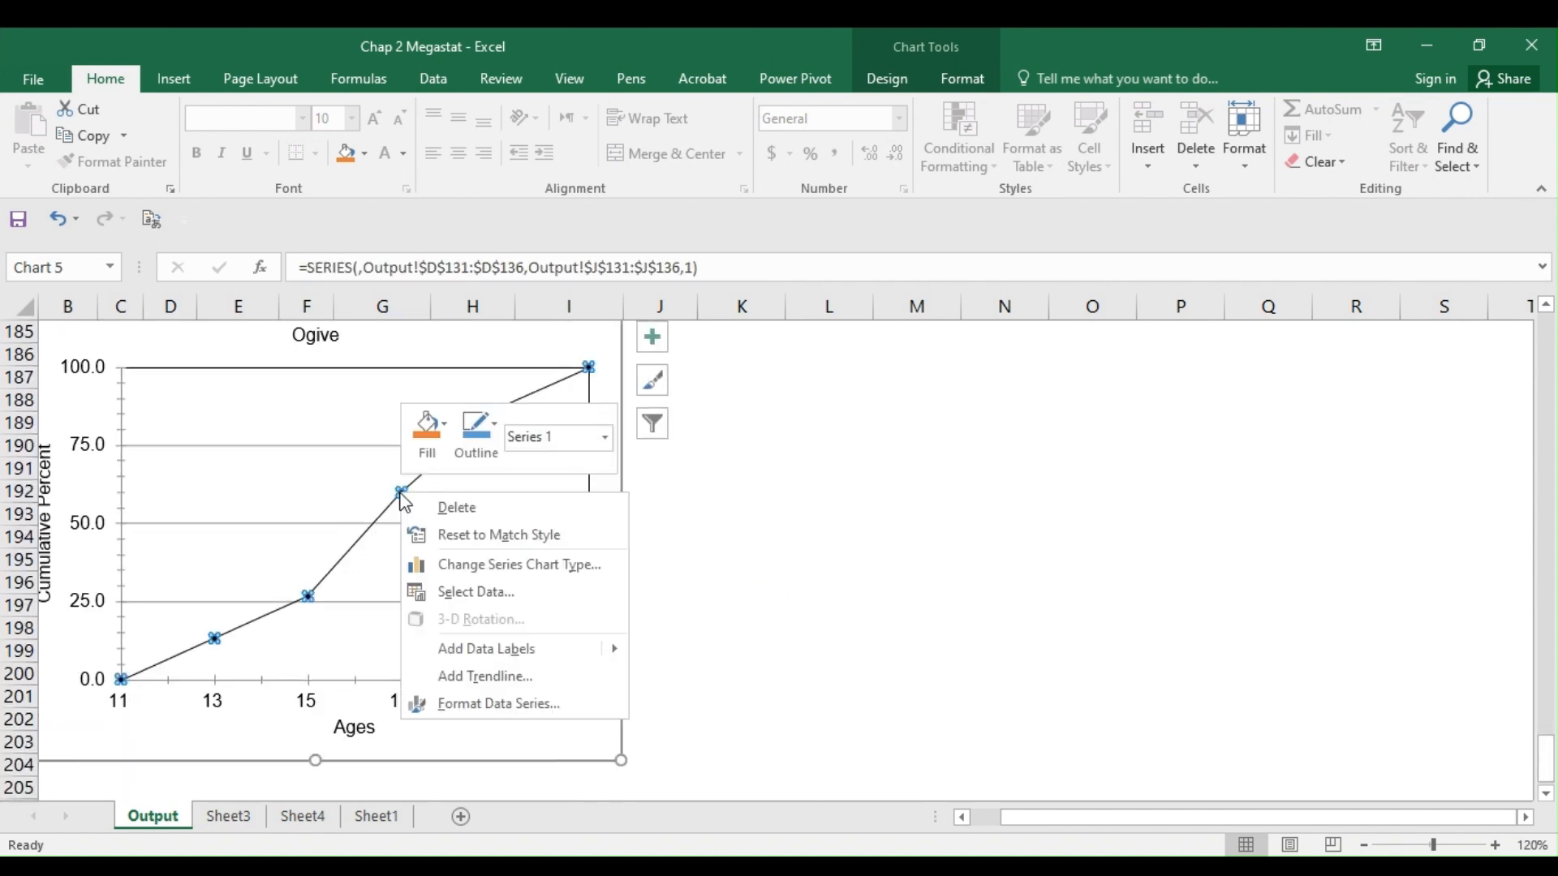
pyautogui.click(486, 648)
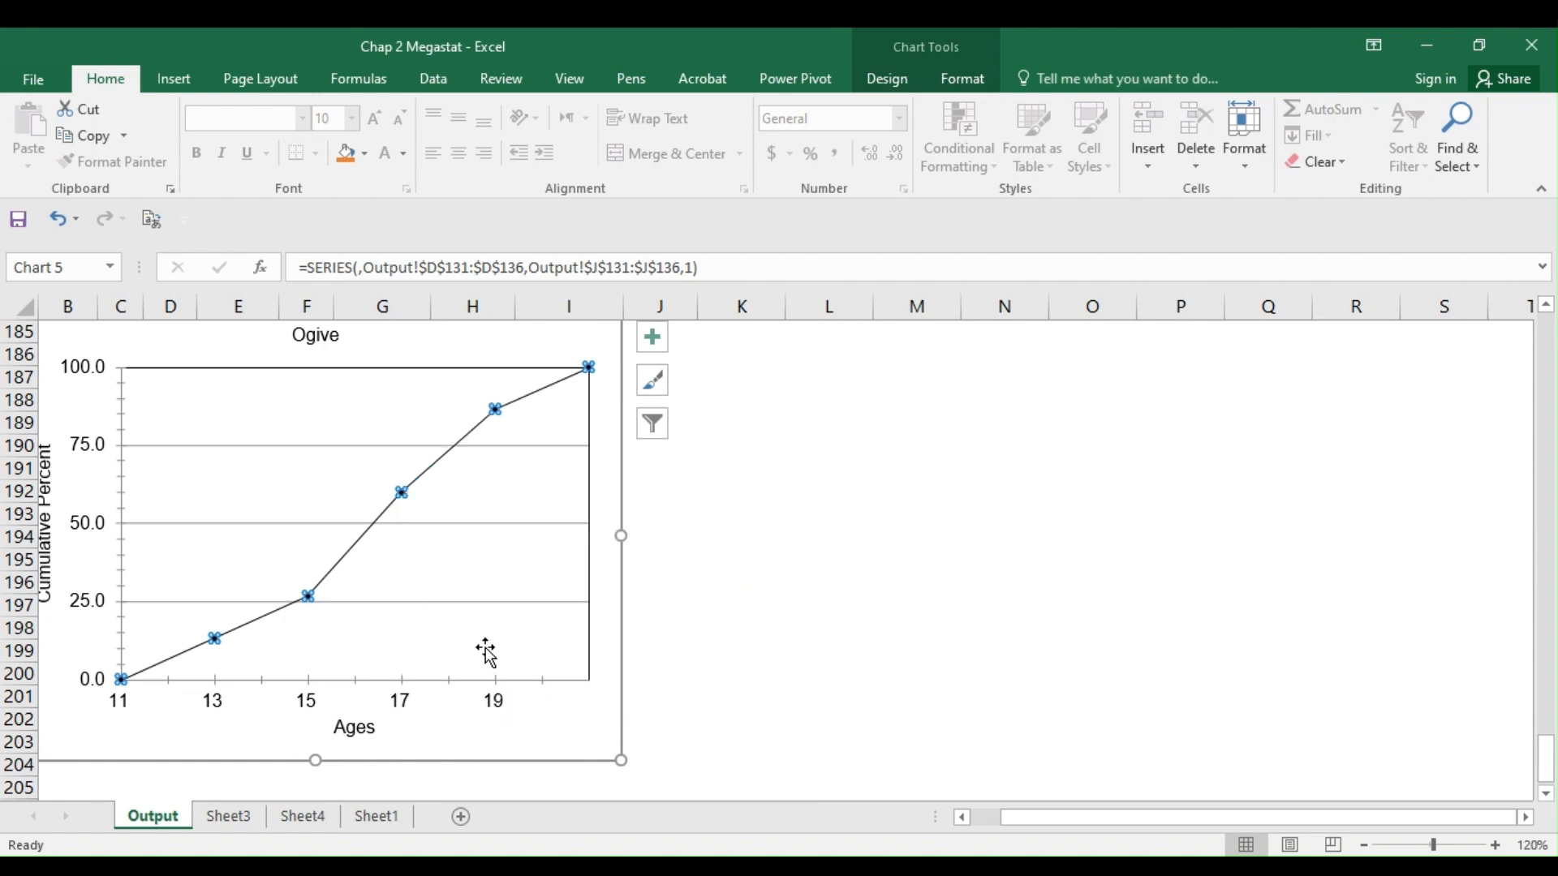
pyautogui.click(803, 501)
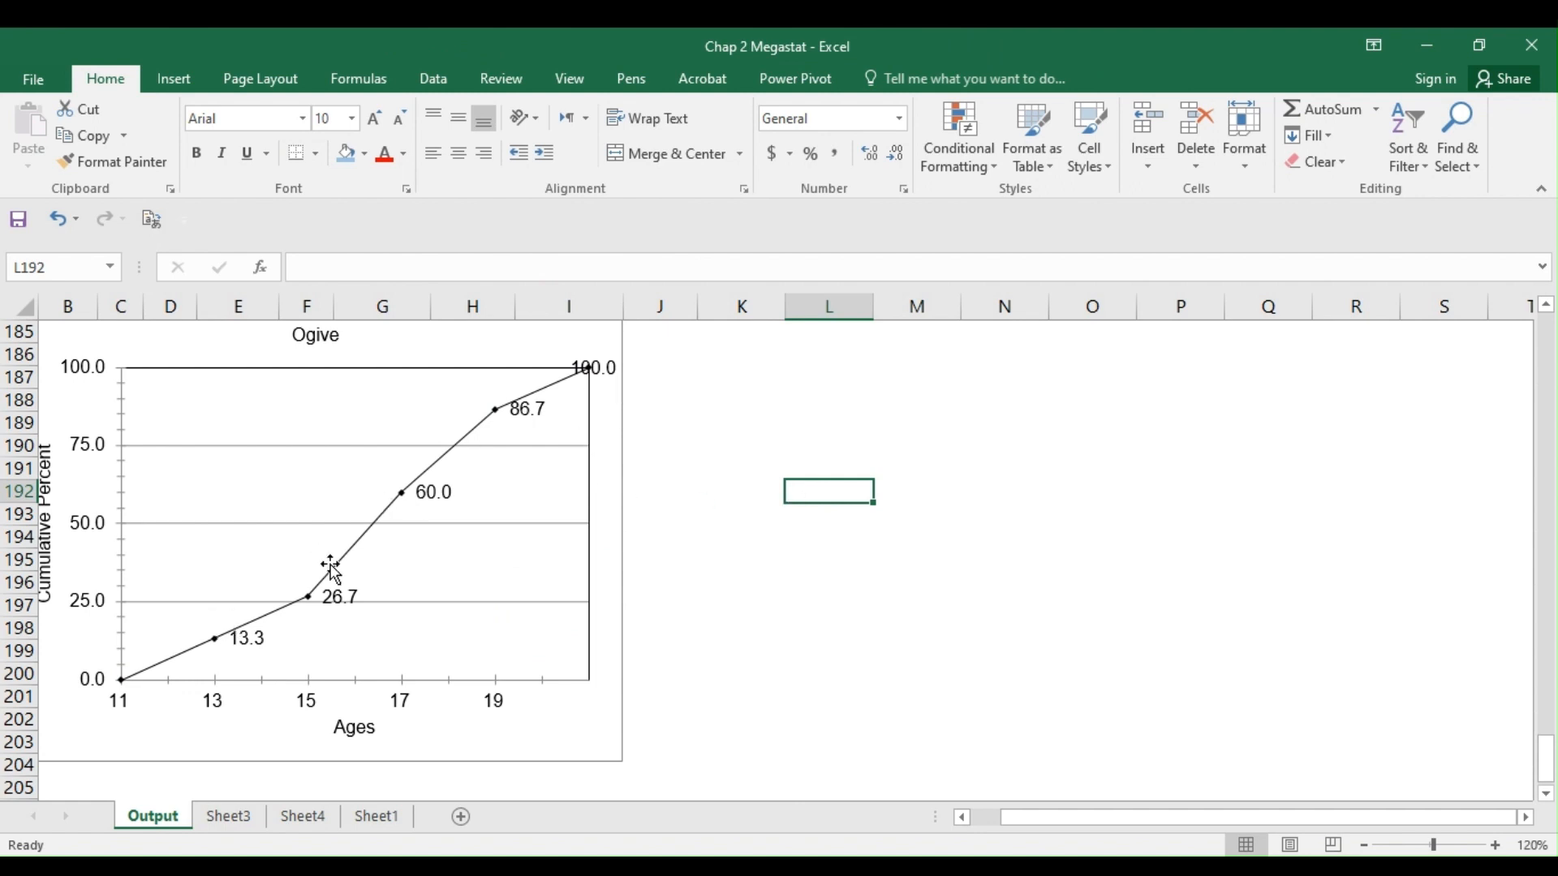
# - Enter the heading C% in L190 and the ogive's cumulative percentages 13.3, 26.7, 60.0, 86.7 and 100 in L191:L195
pyautogui.click(812, 451)
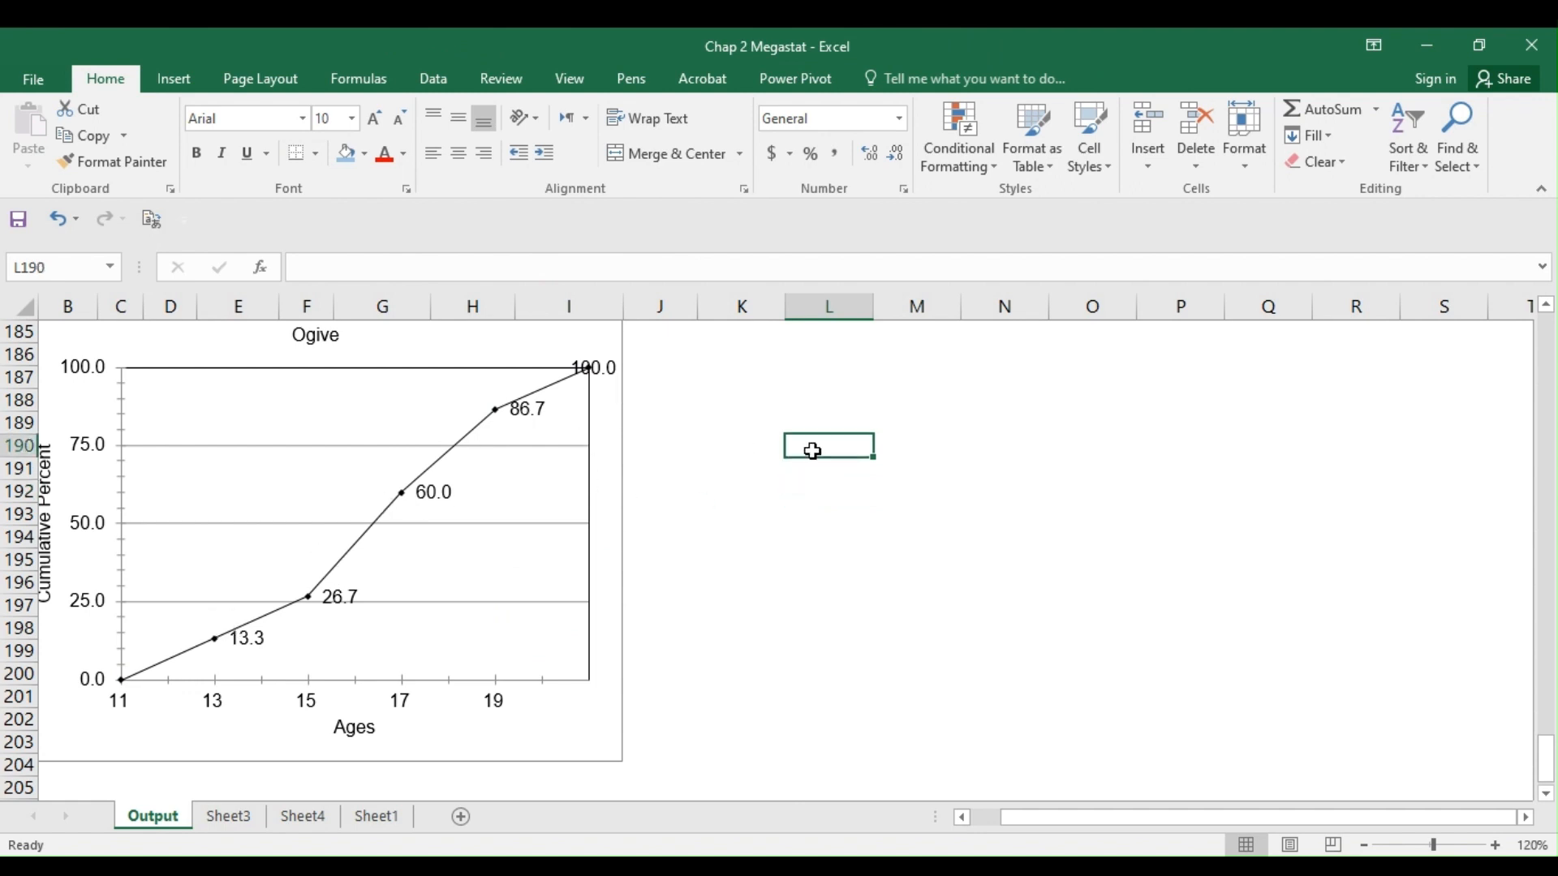
pyautogui.write('C')
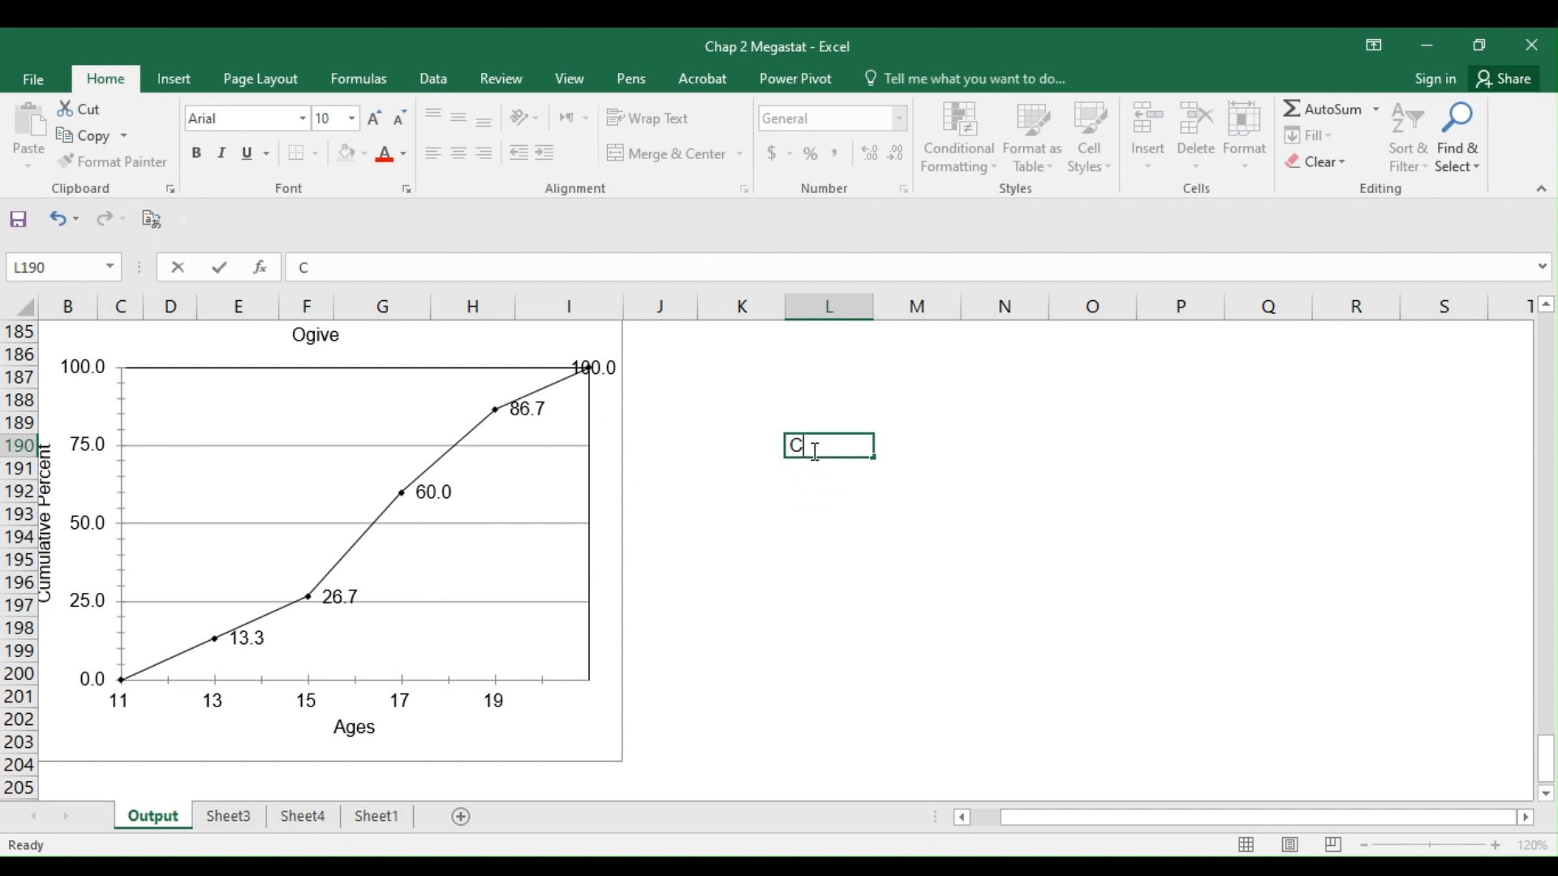
pyautogui.write('%')
pyautogui.press('Return')
pyautogui.write('13.3')
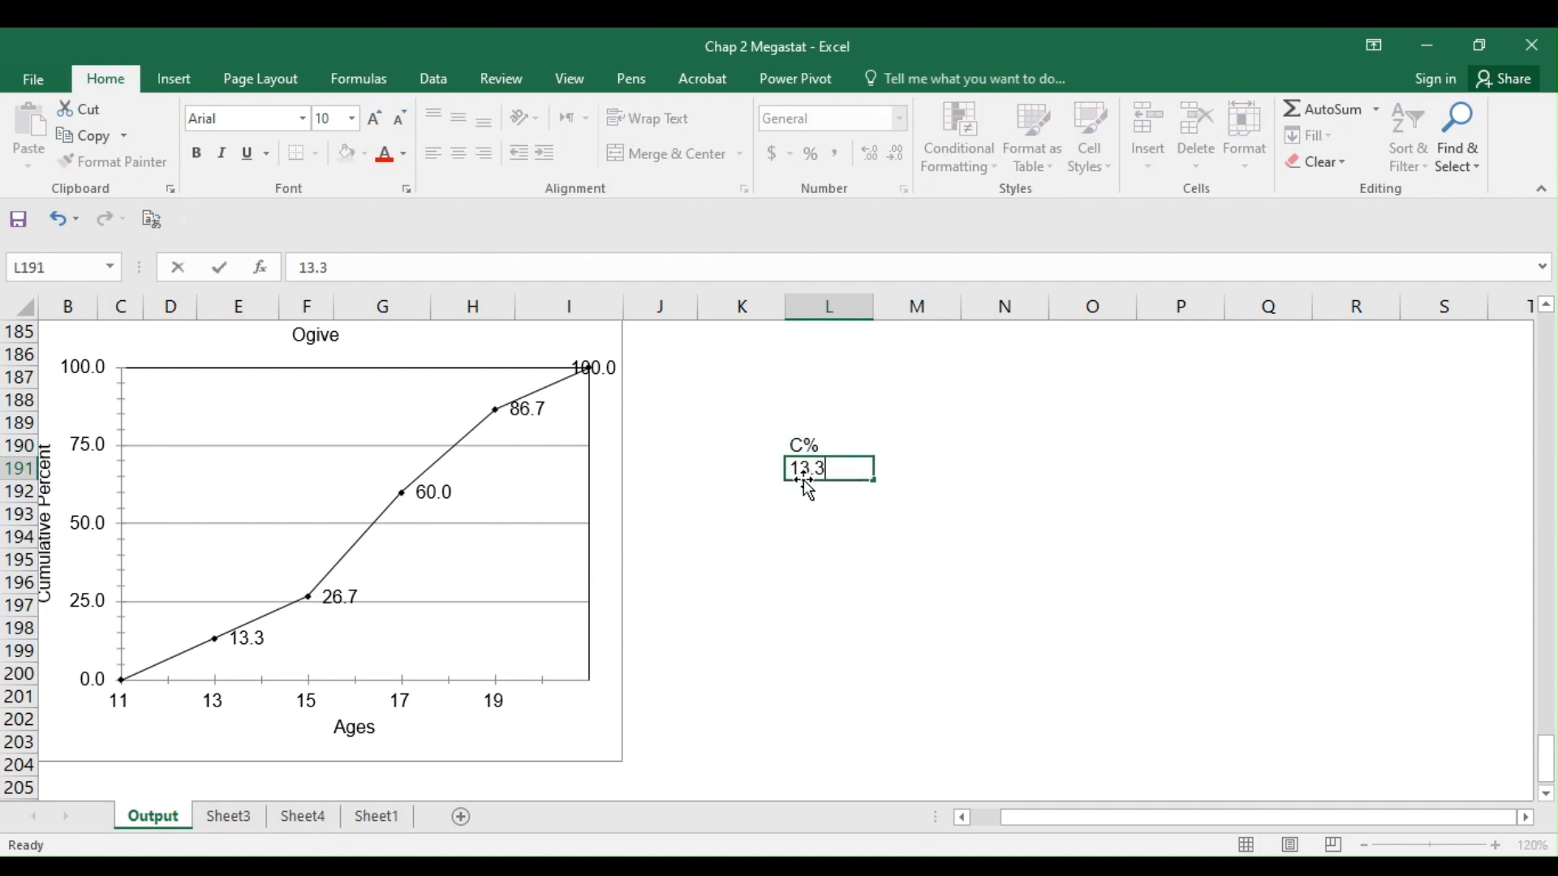
pyautogui.press('Return')
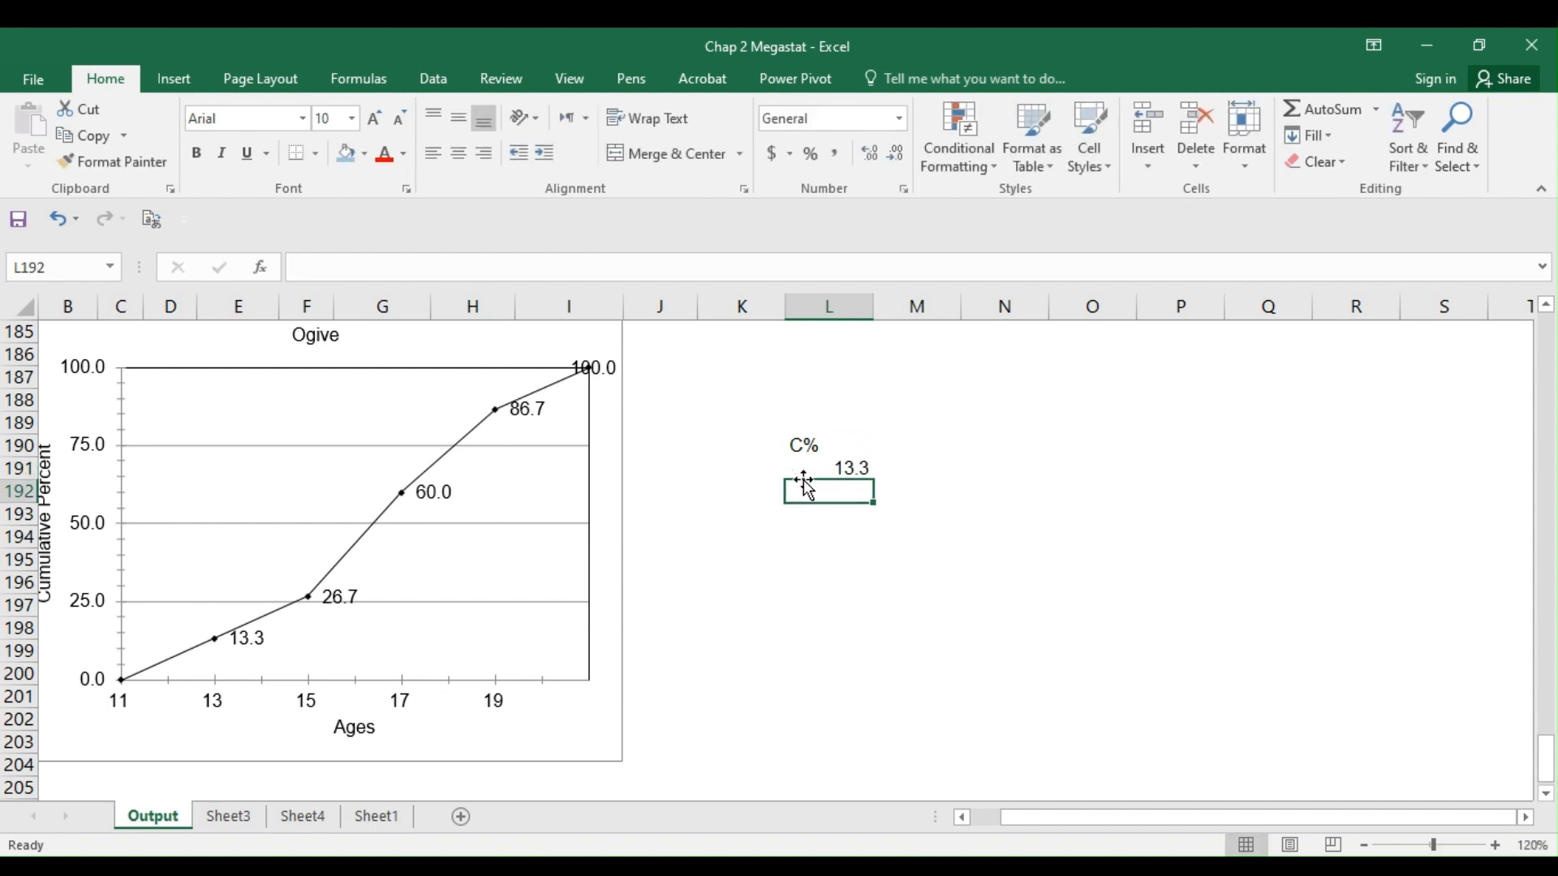
pyautogui.write('26.7')
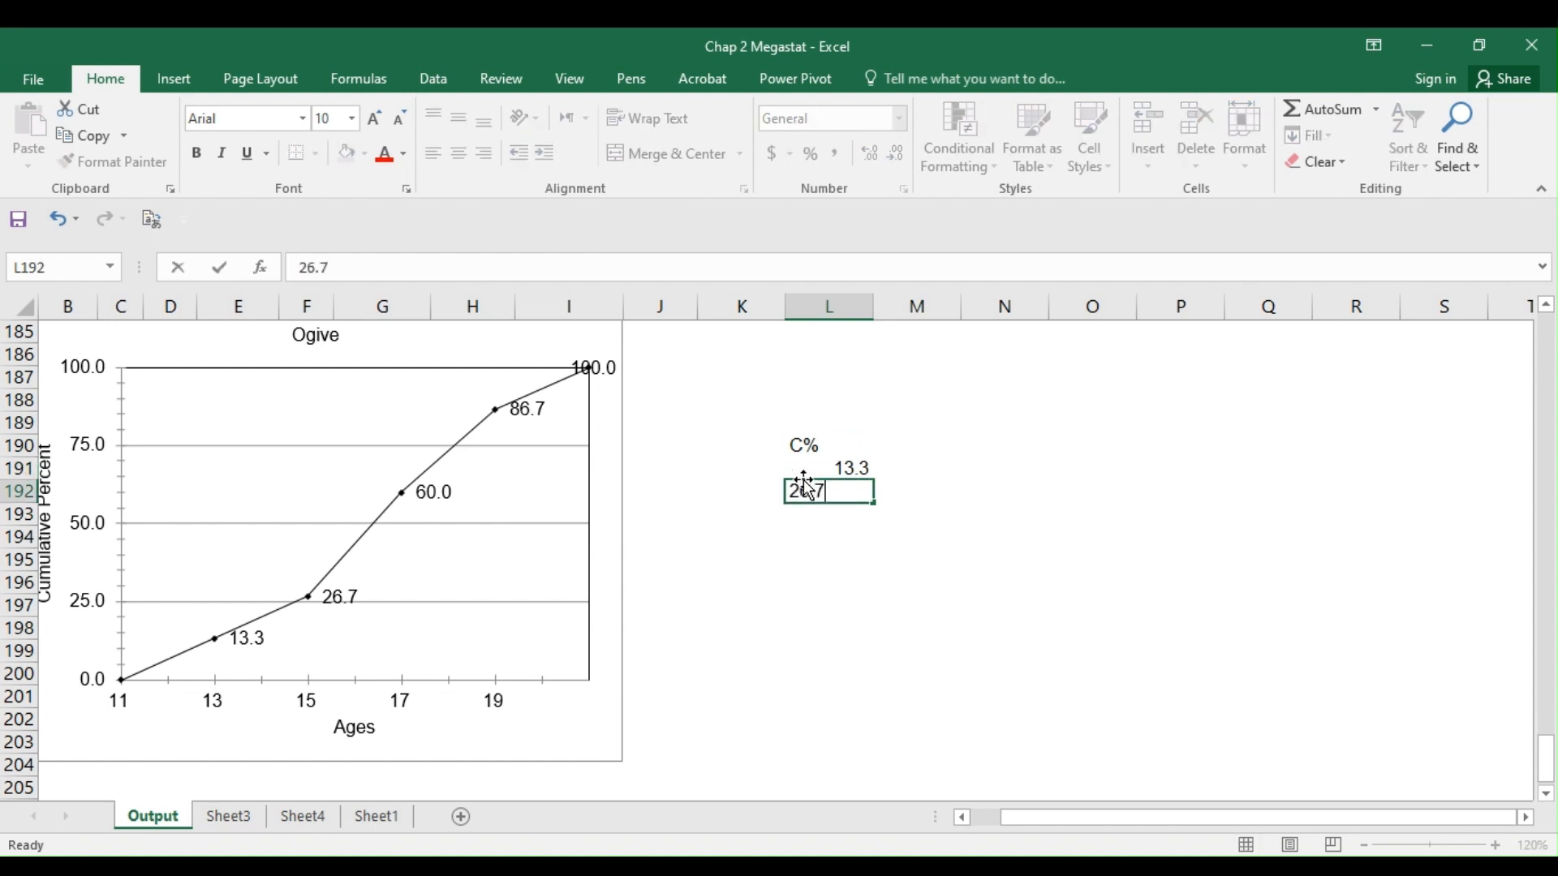
pyautogui.press('Return')
pyautogui.write('60.0')
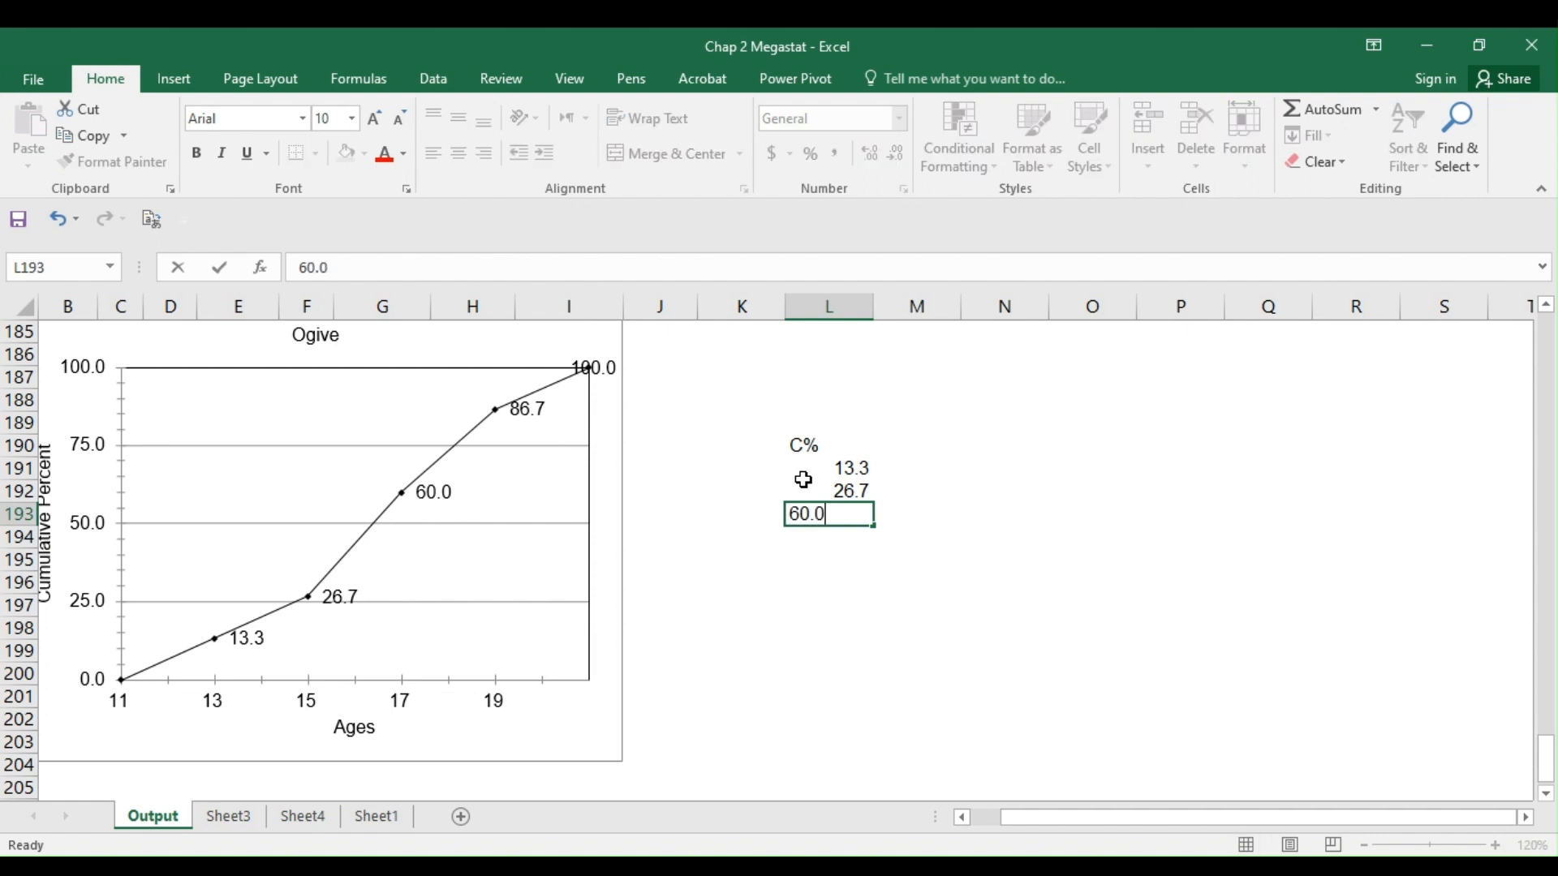
pyautogui.press('Return')
pyautogui.write('8')
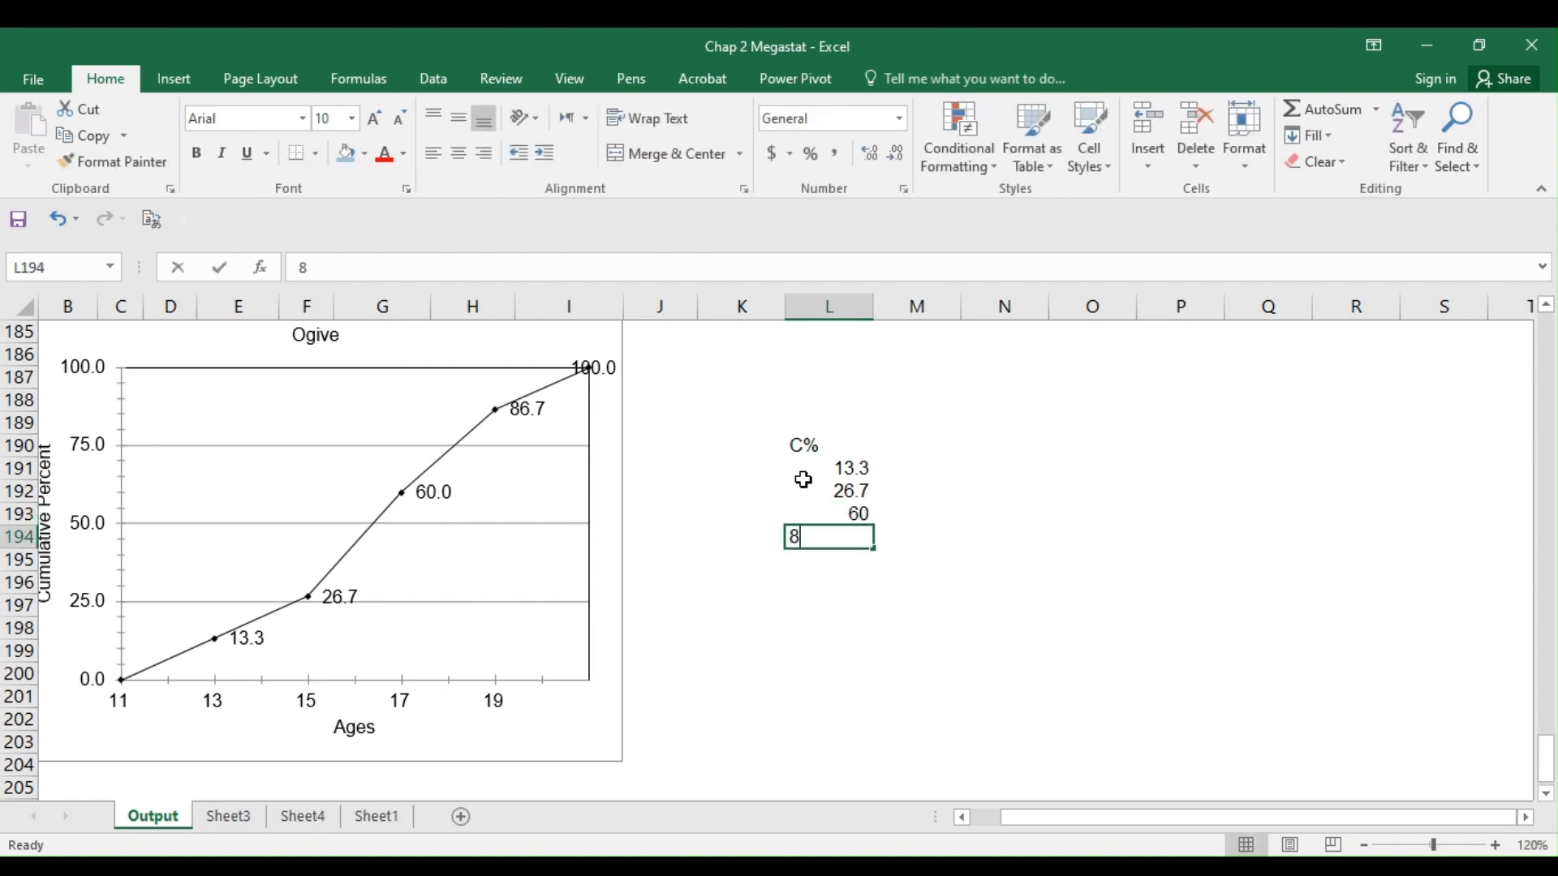
pyautogui.write('6.7')
pyautogui.press('Return')
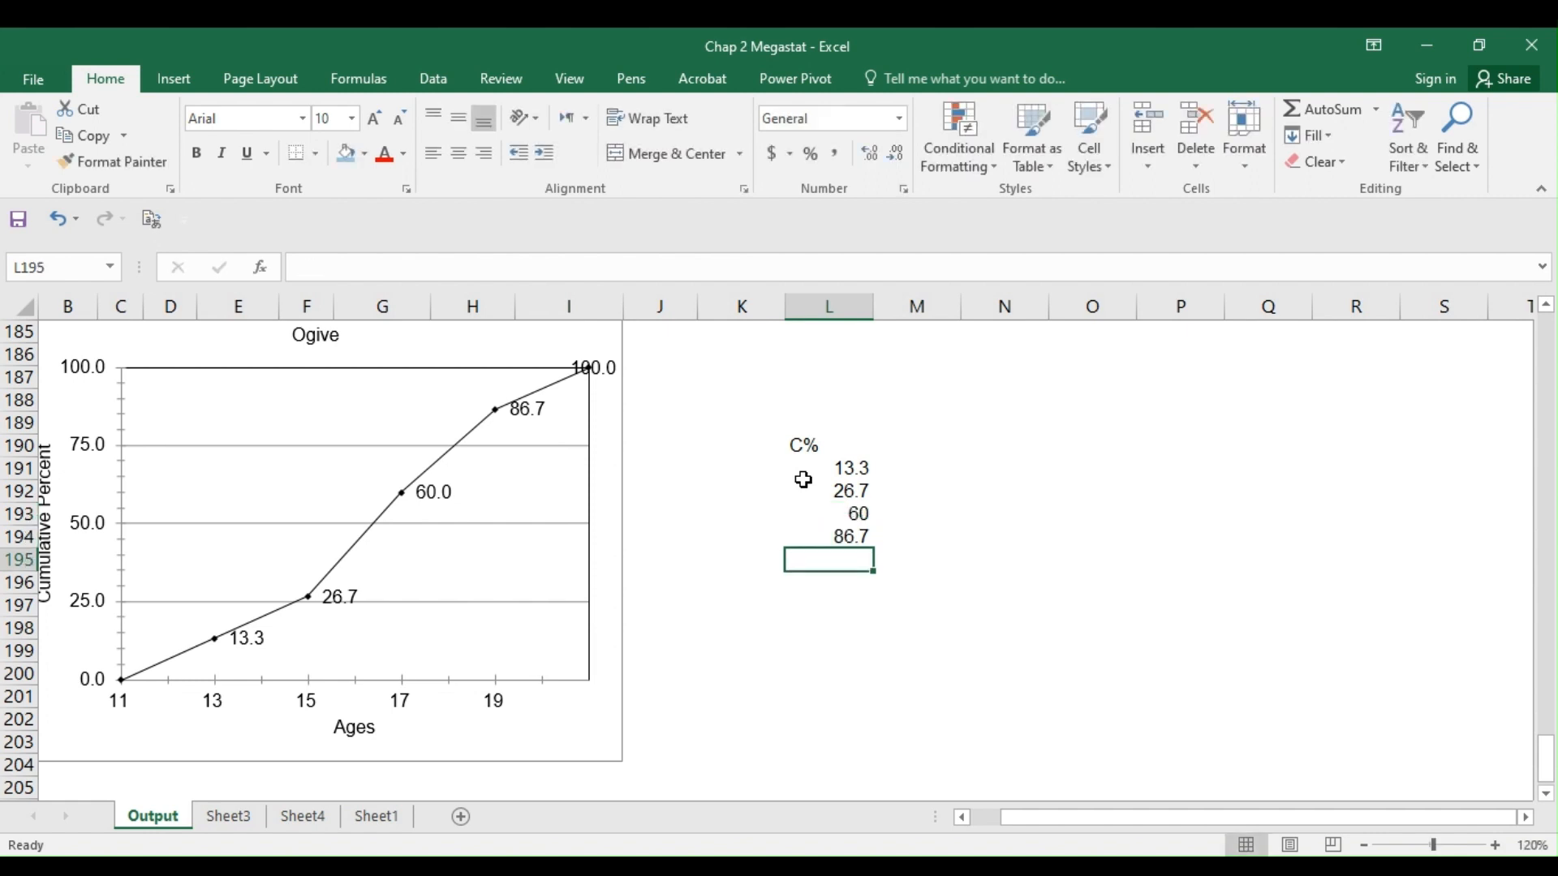
pyautogui.write('100')
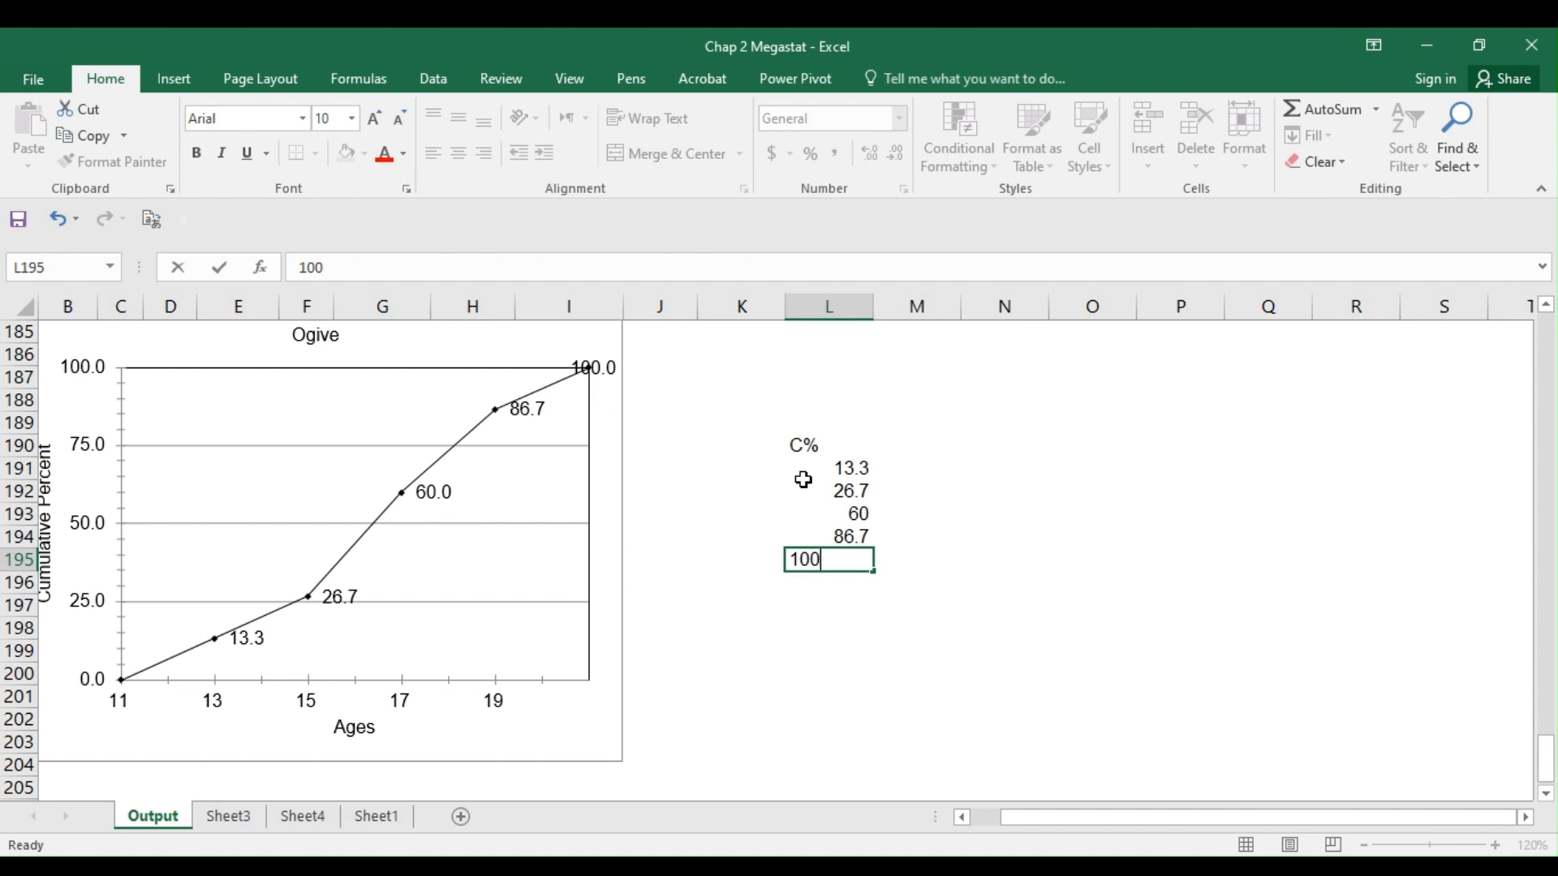
pyautogui.click(910, 438)
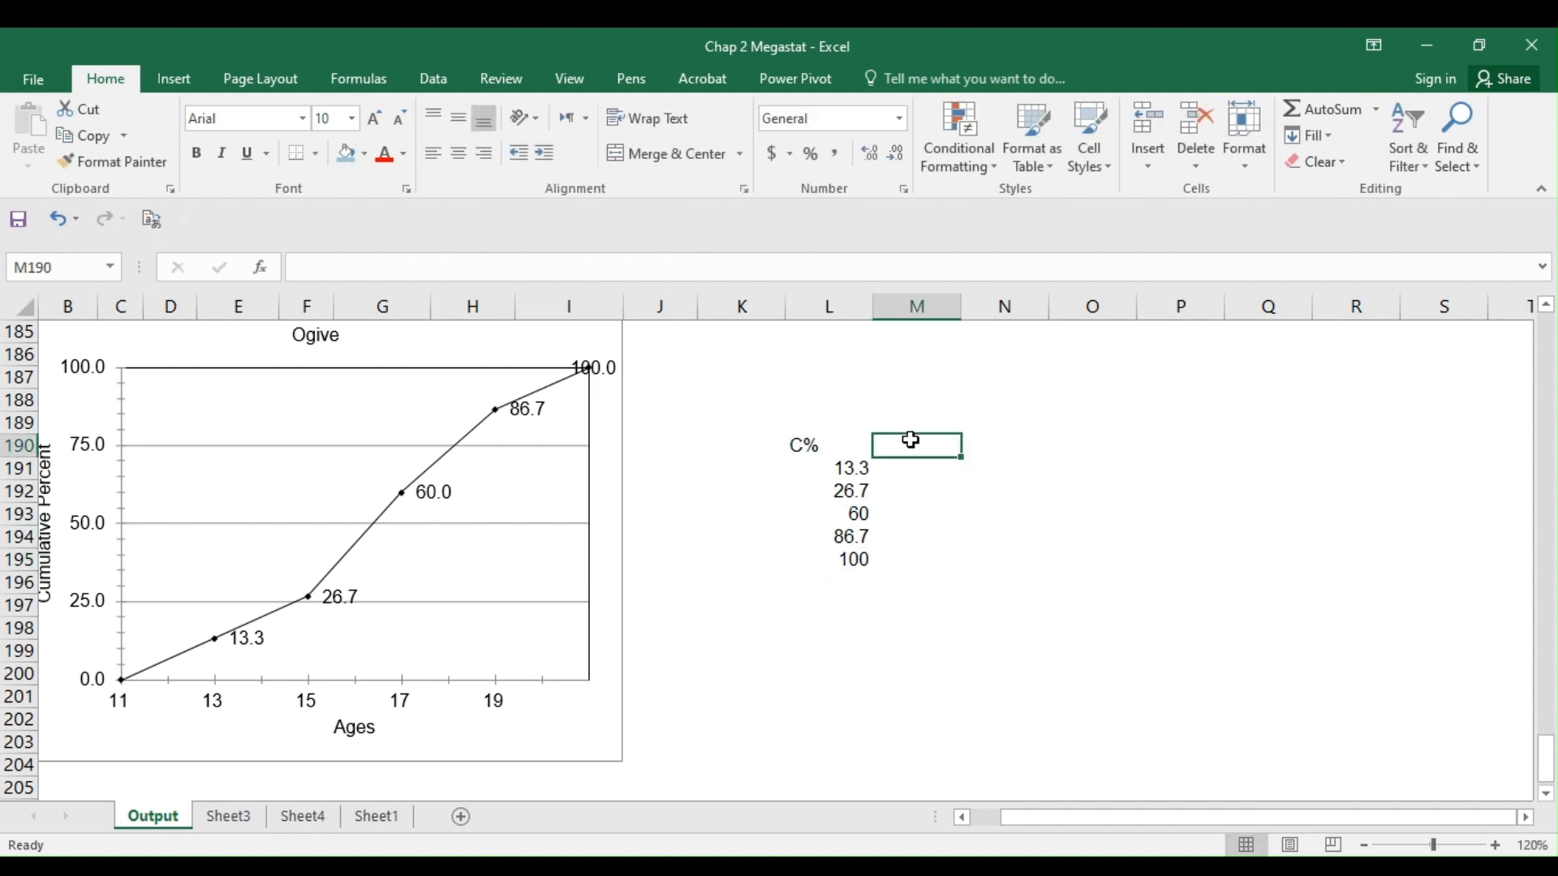
pyautogui.moveTo(818, 445); pyautogui.dragTo(1128, 576)
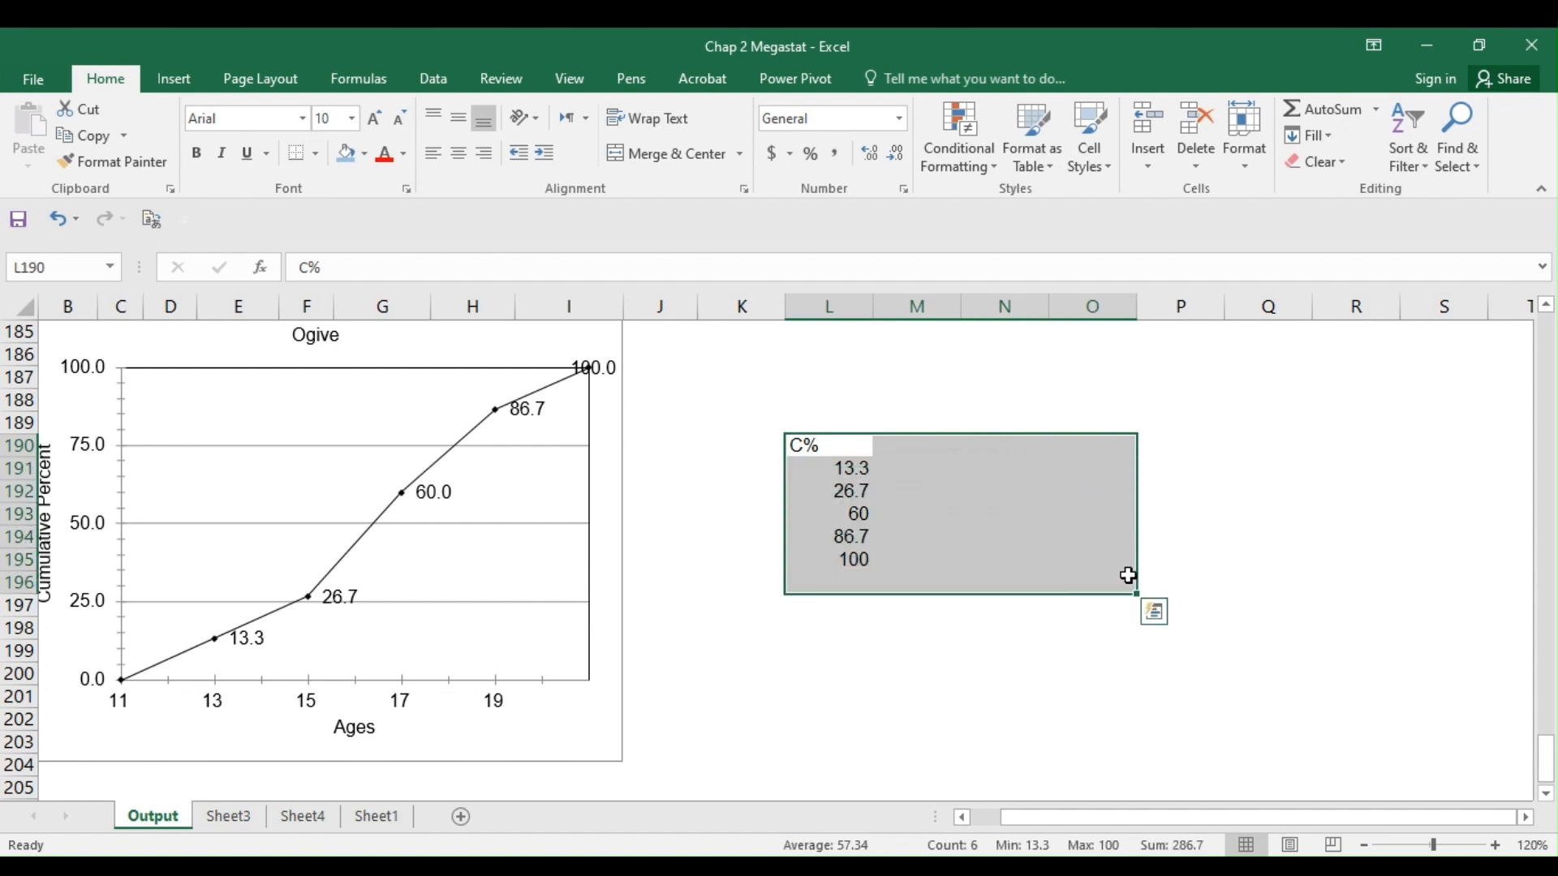
pyautogui.click(637, 161)
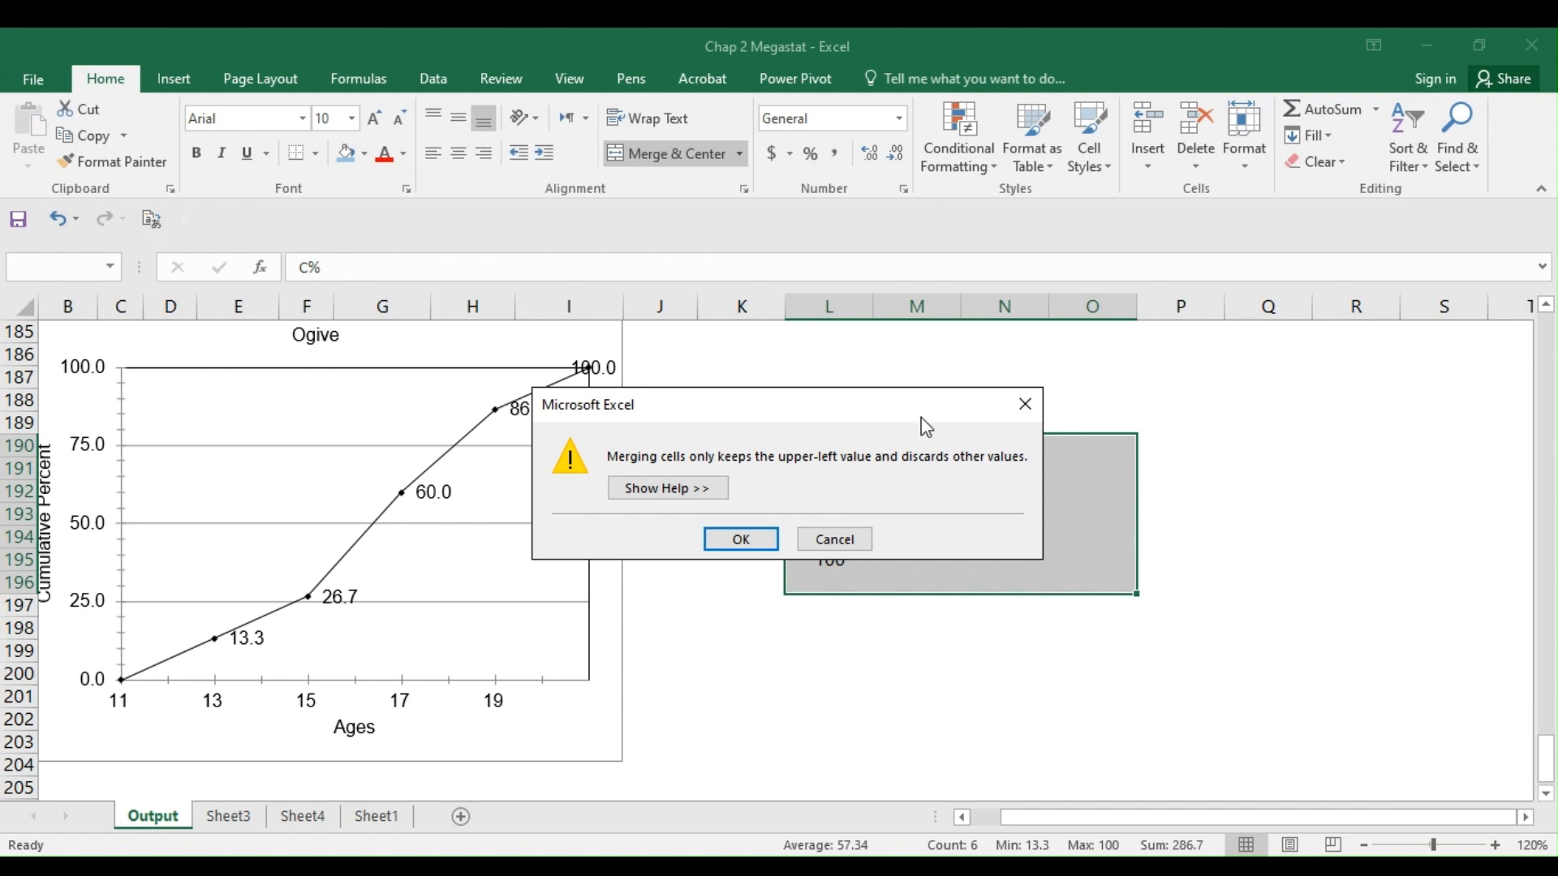
pyautogui.click(831, 539)
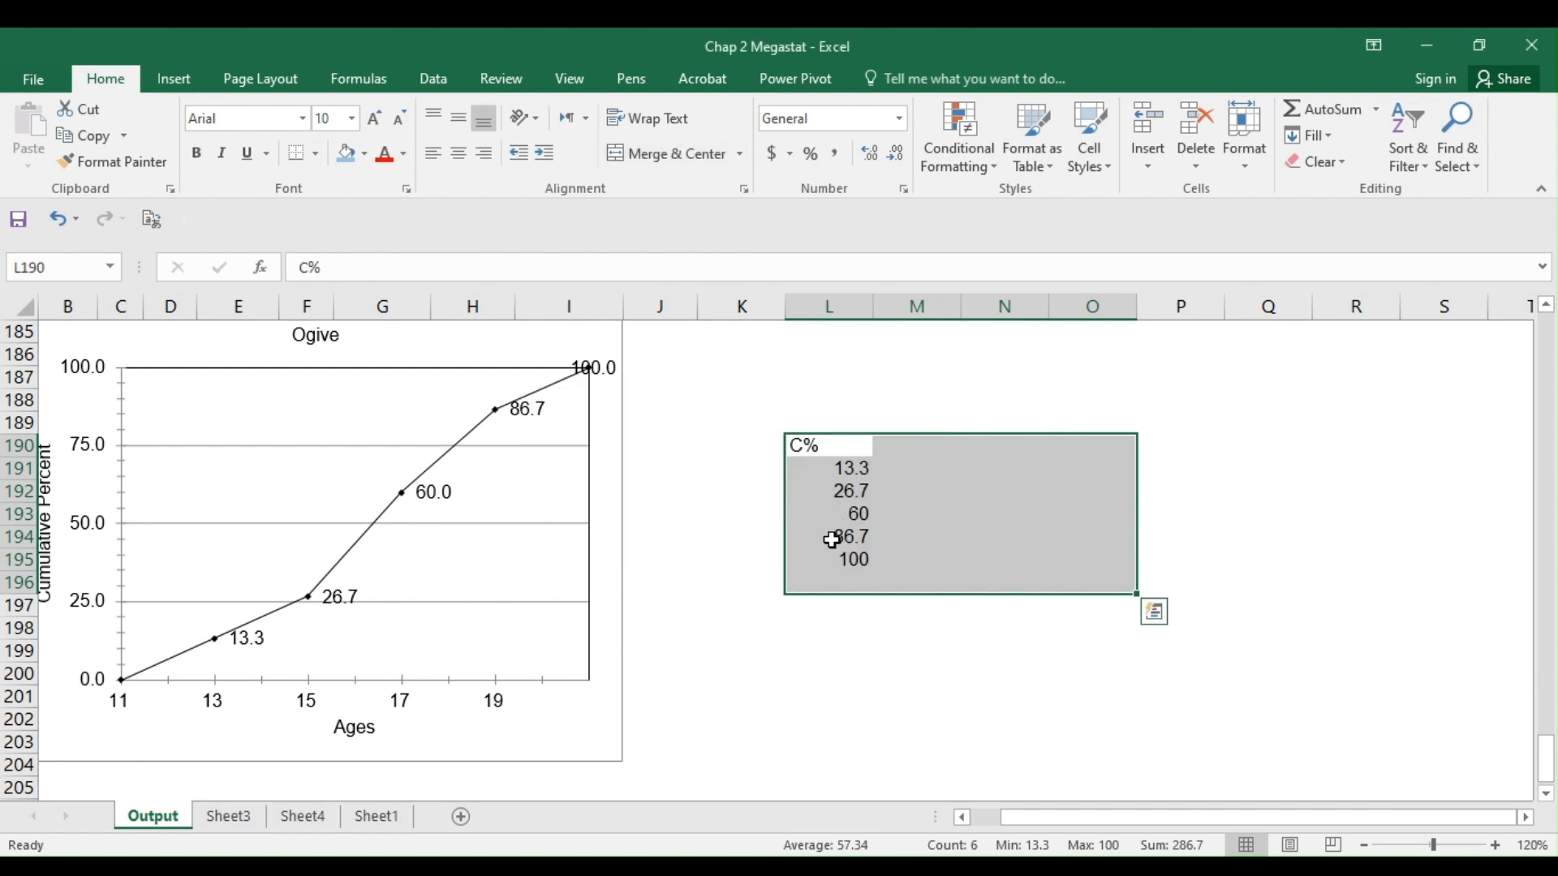
pyautogui.click(820, 514)
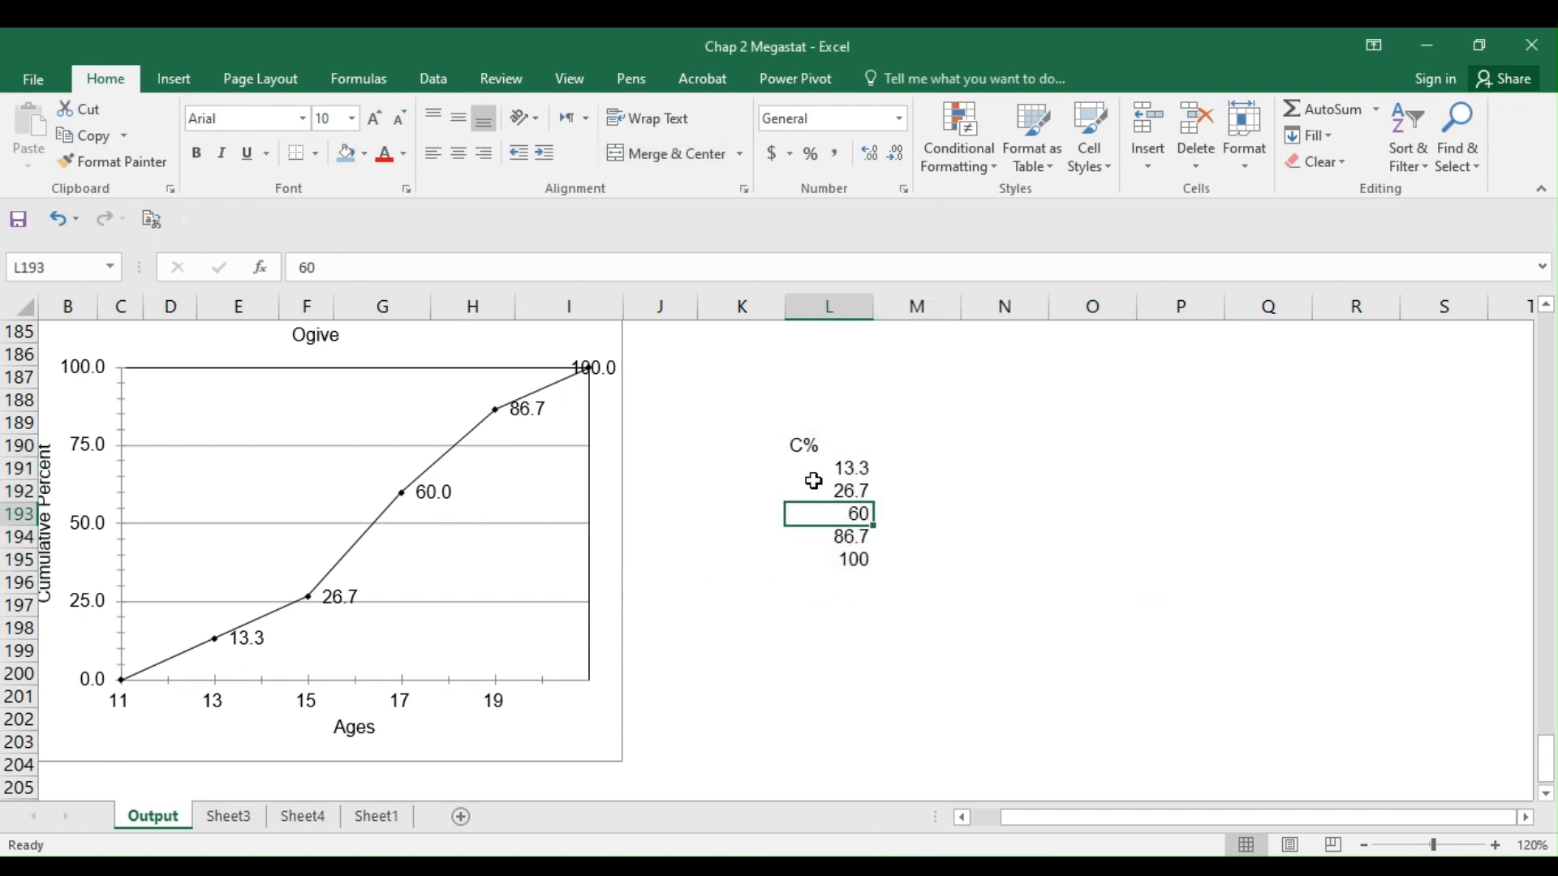
# - Center and bold the cell range L190:O196
pyautogui.moveTo(802, 446); pyautogui.dragTo(1131, 582)
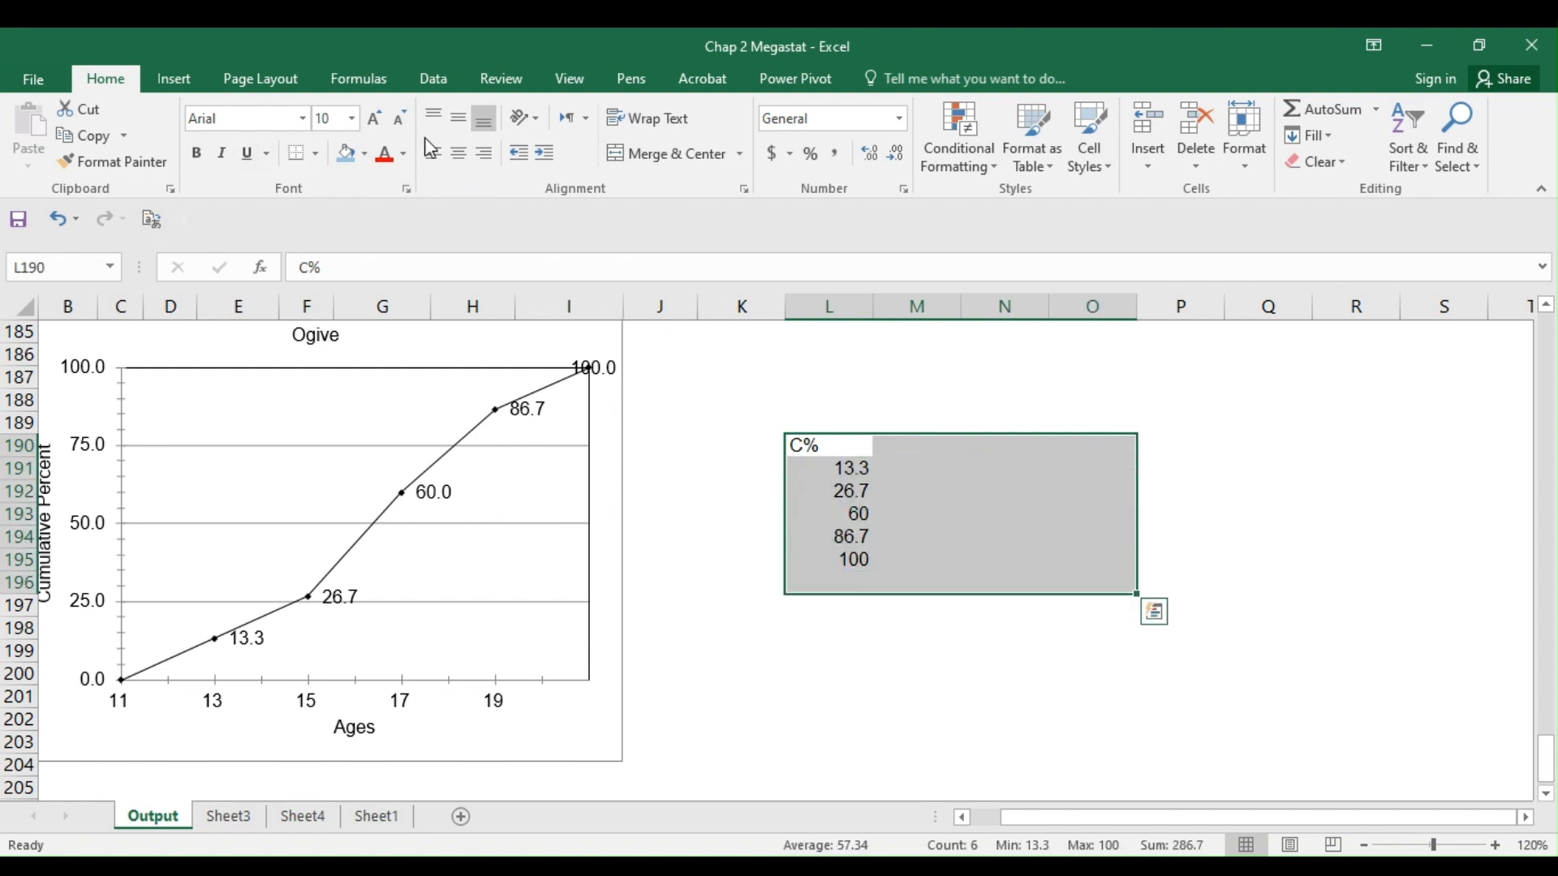
pyautogui.click(459, 154)
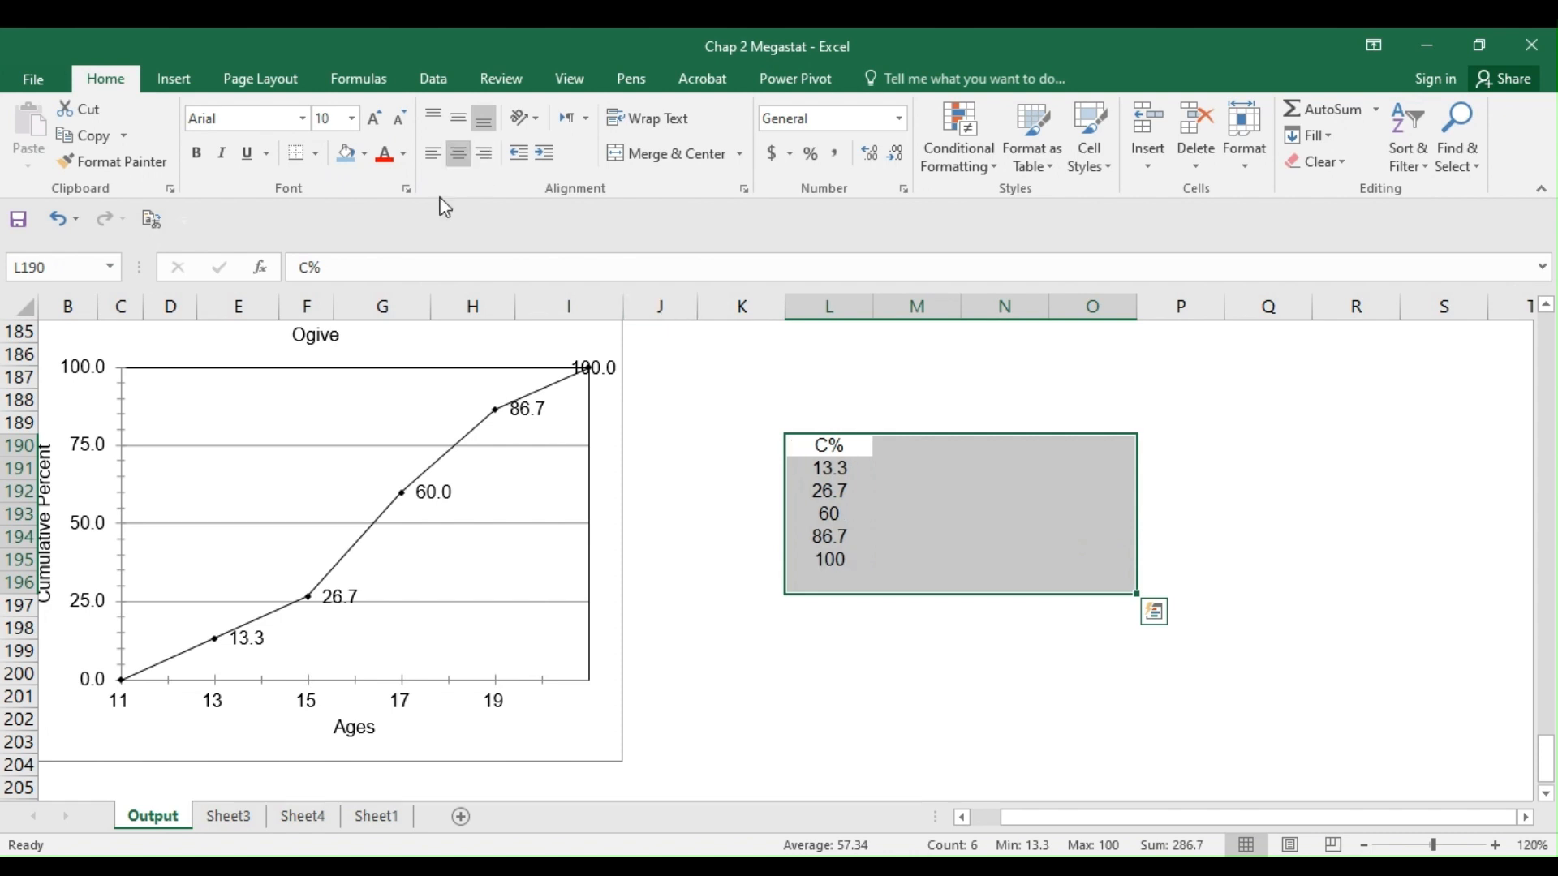
pyautogui.click(198, 153)
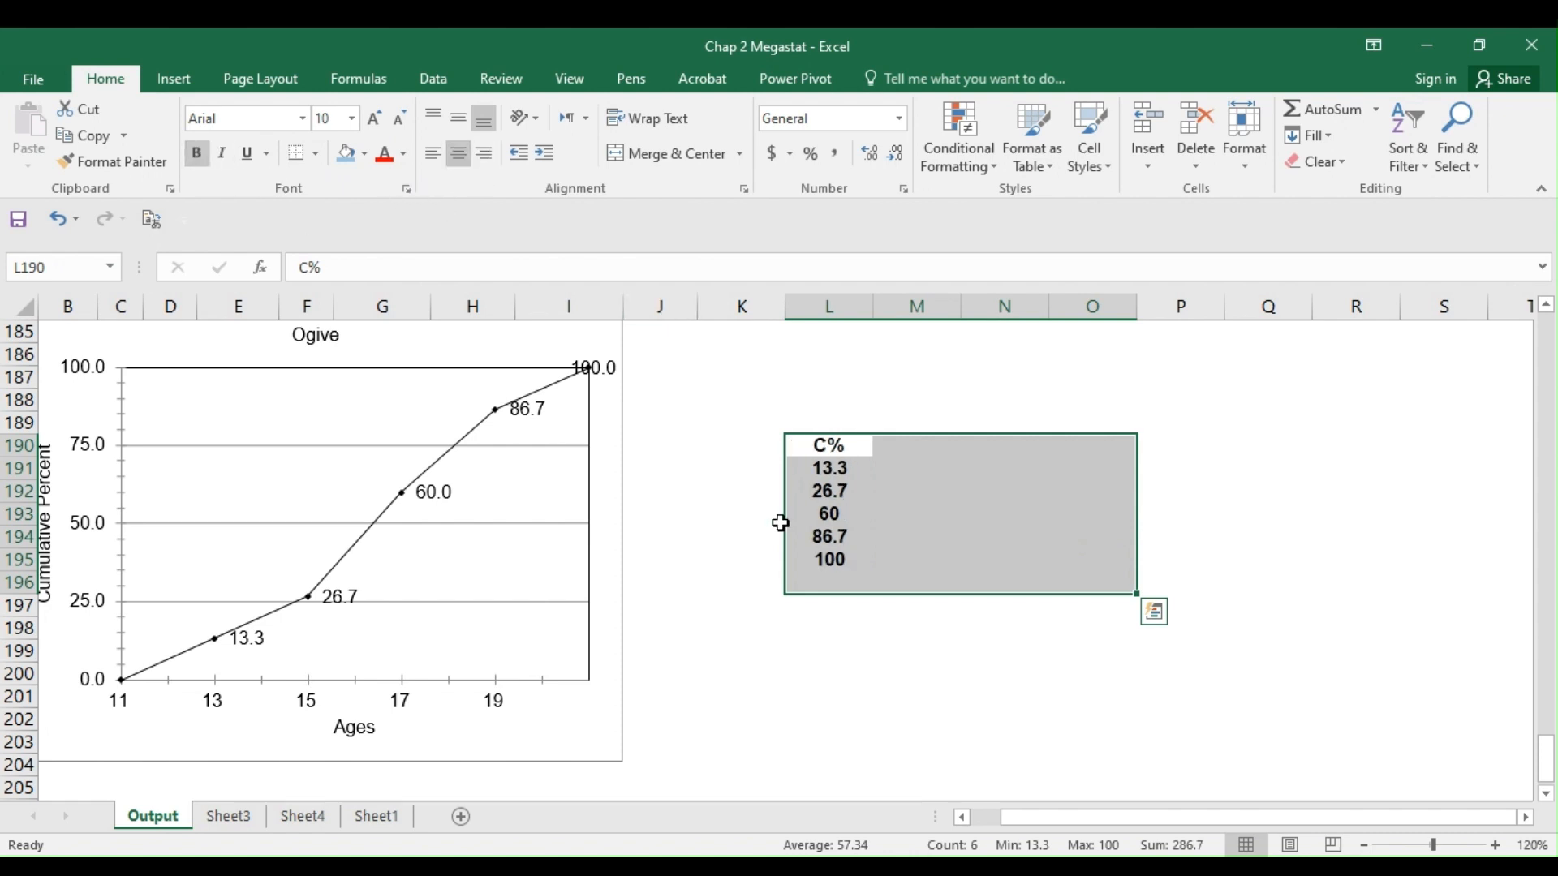
pyautogui.click(881, 645)
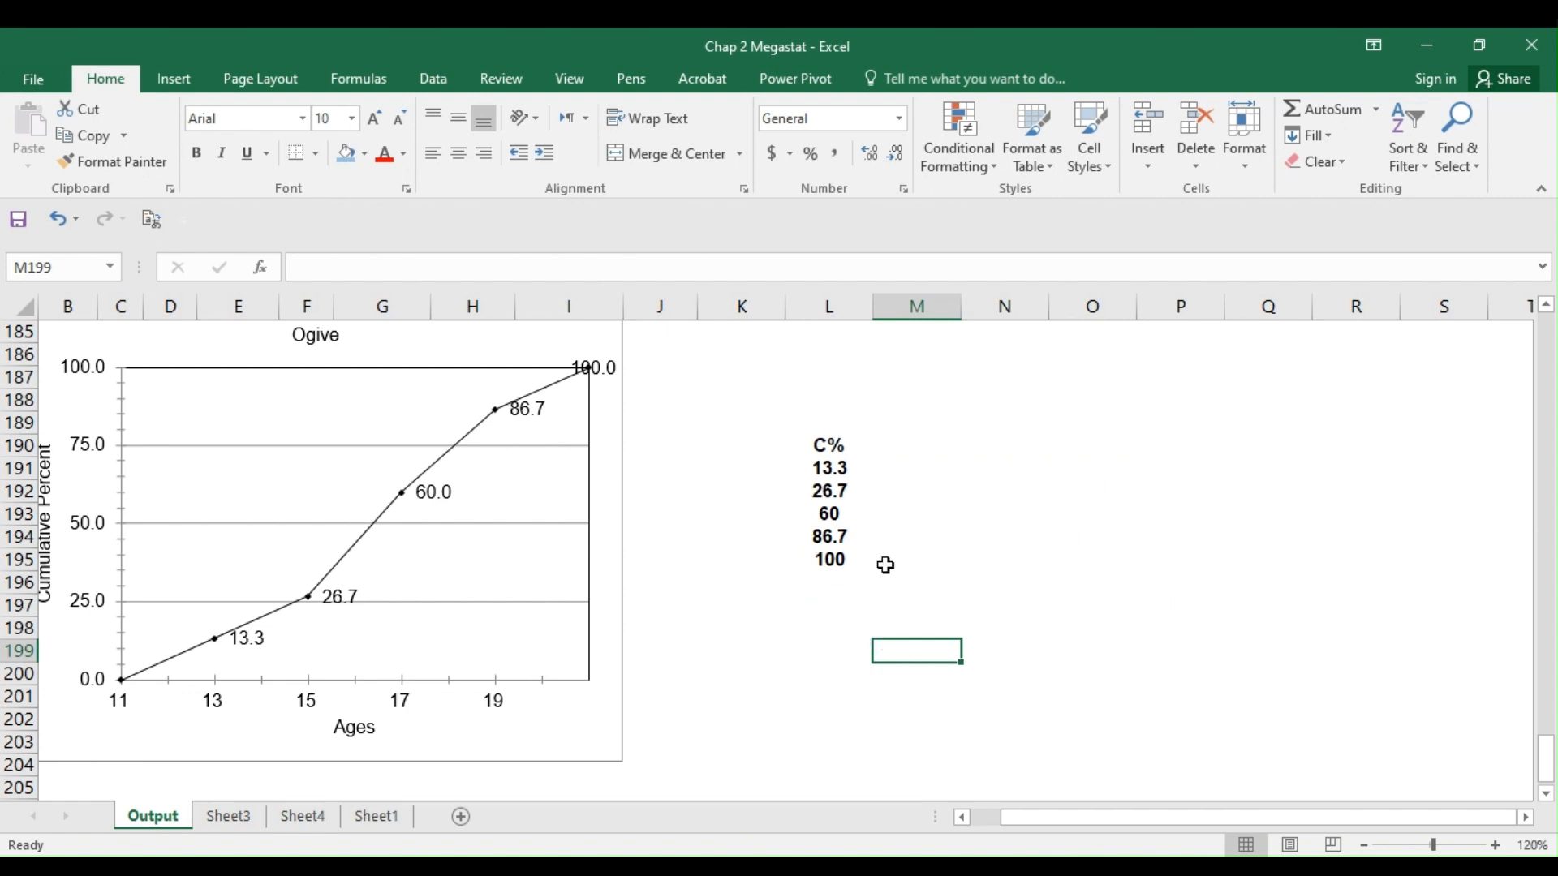
# - Add the heading CRF in M190, enter =L191/100 in M191 and fill the formula down through M195
pyautogui.click(884, 442)
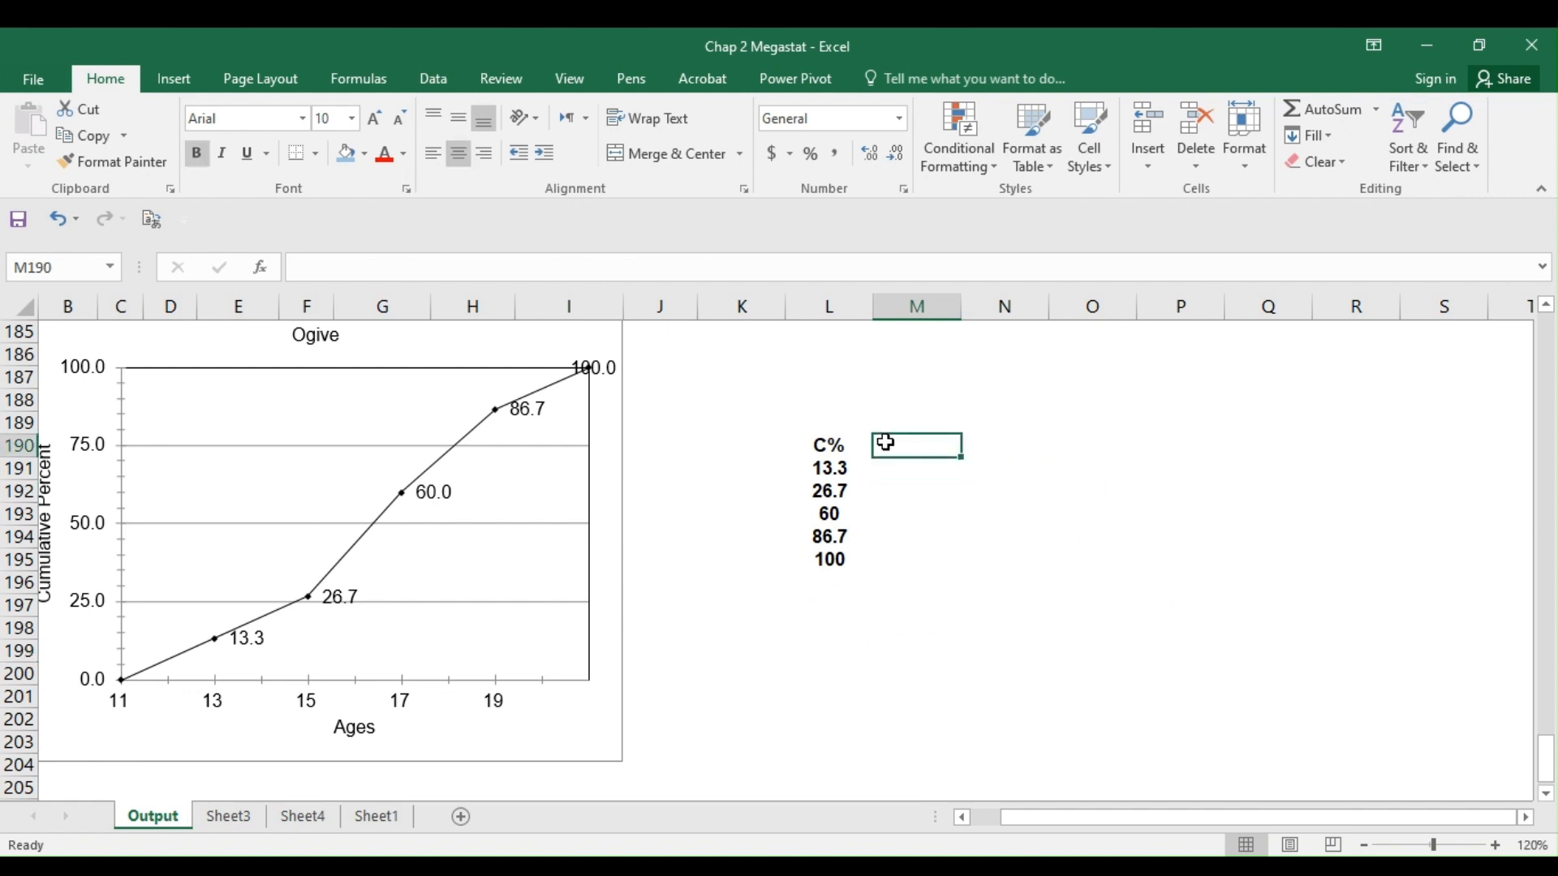
pyautogui.write('CR')
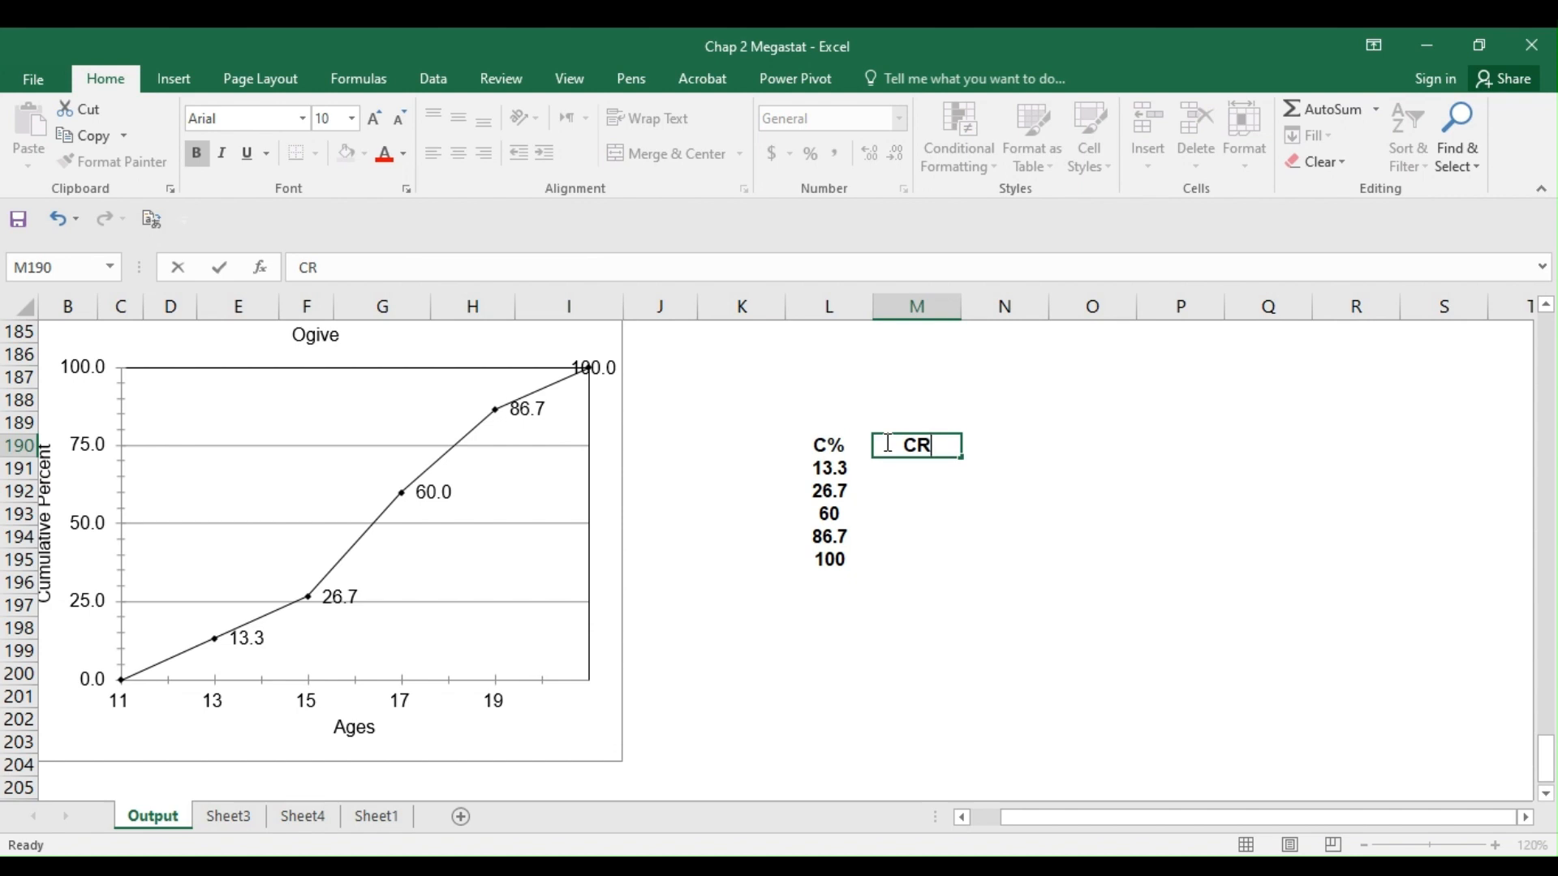
pyautogui.write('F')
pyautogui.click(896, 464)
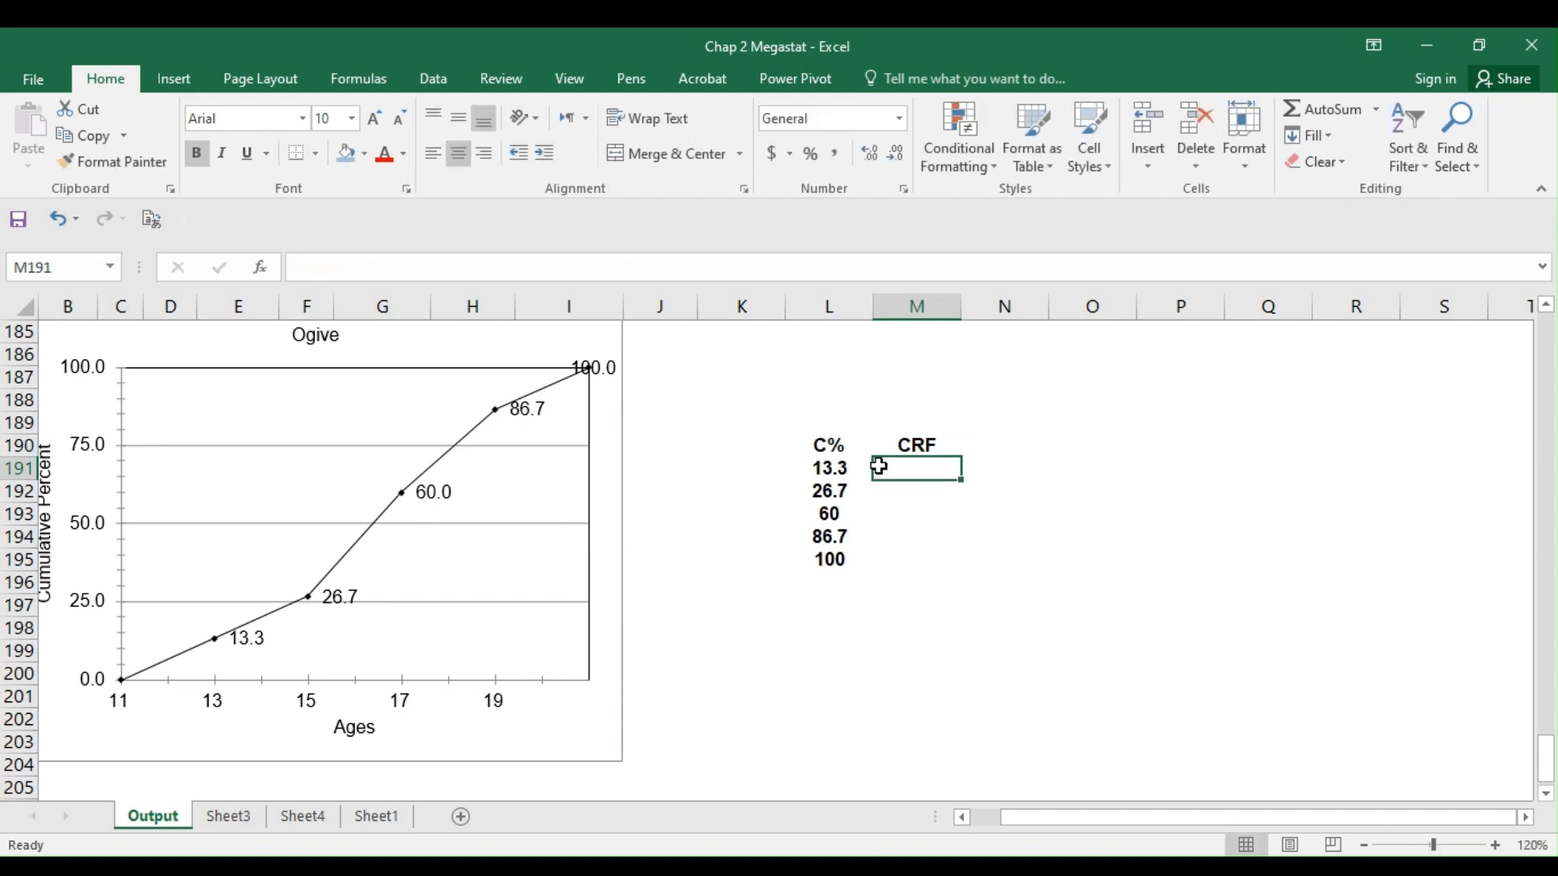
pyautogui.write('=')
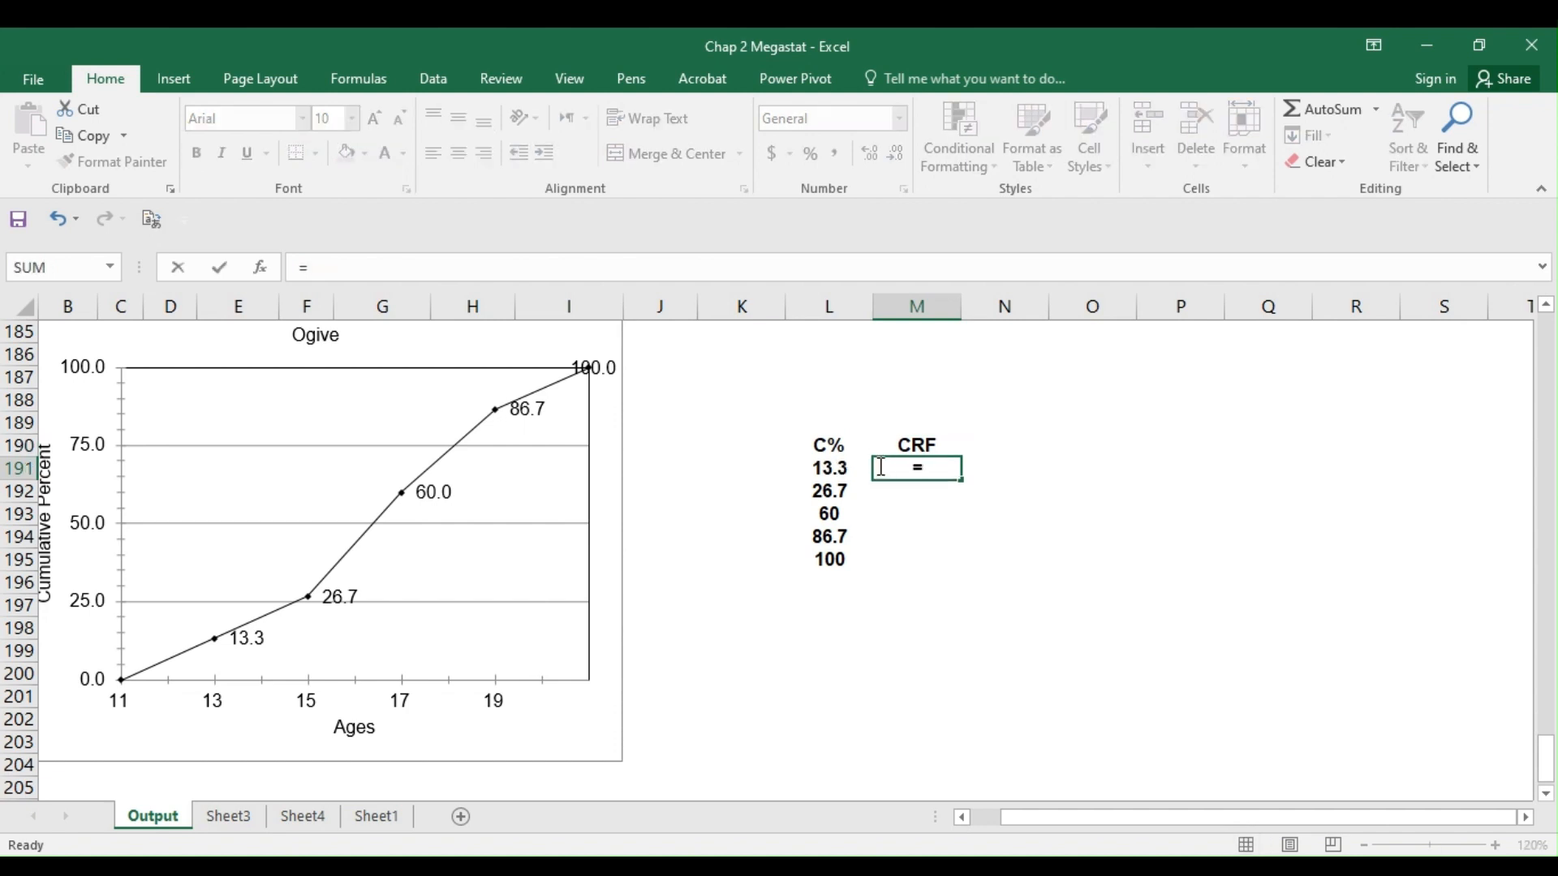
pyautogui.click(814, 469)
pyautogui.write('/100')
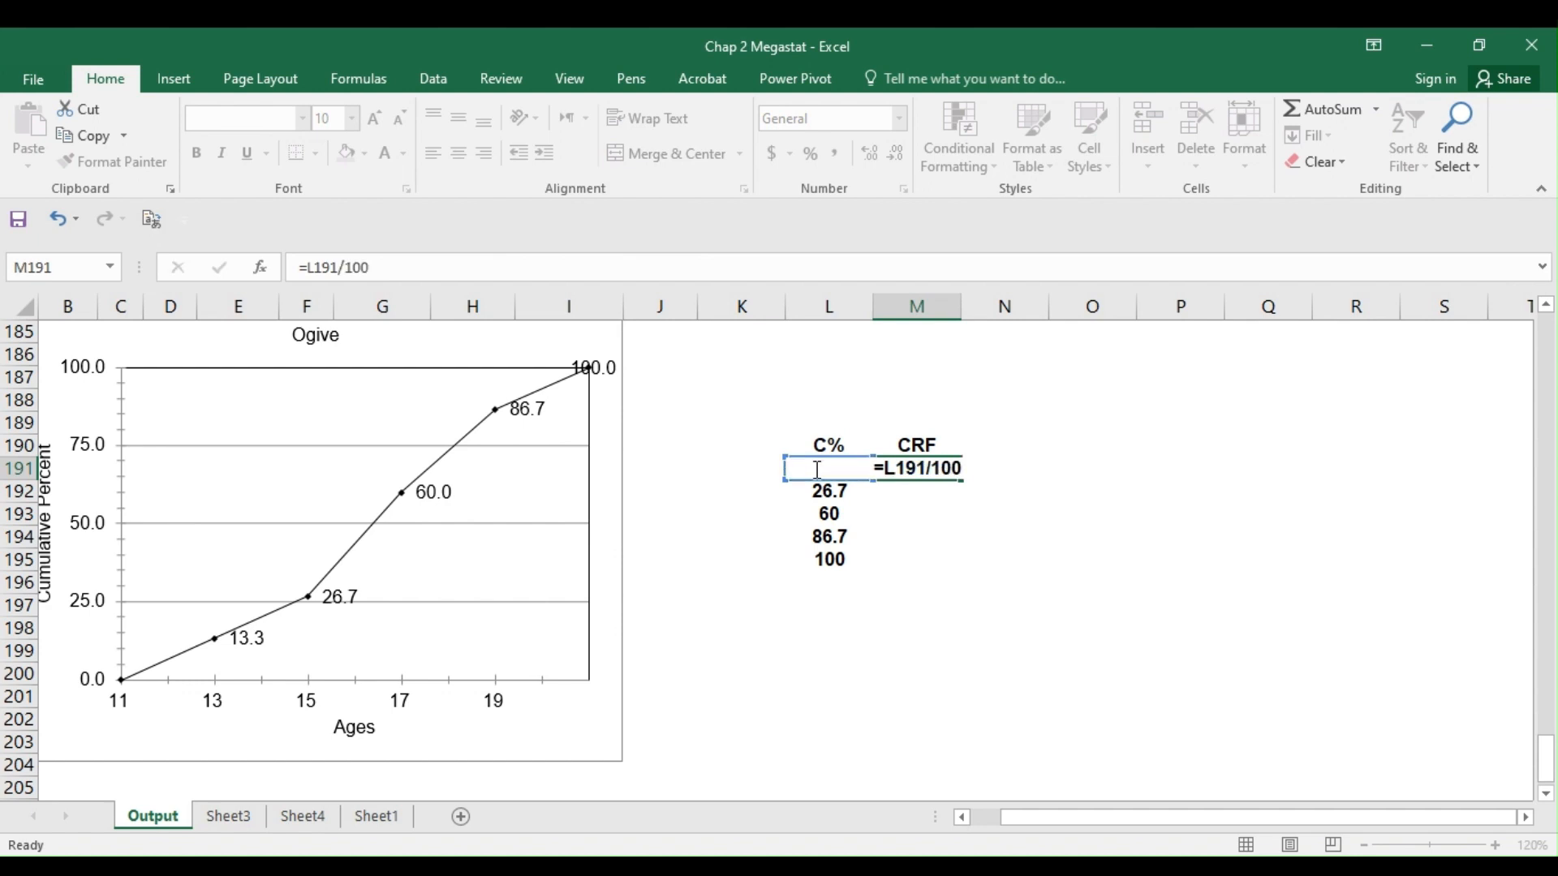
pyautogui.press('Return')
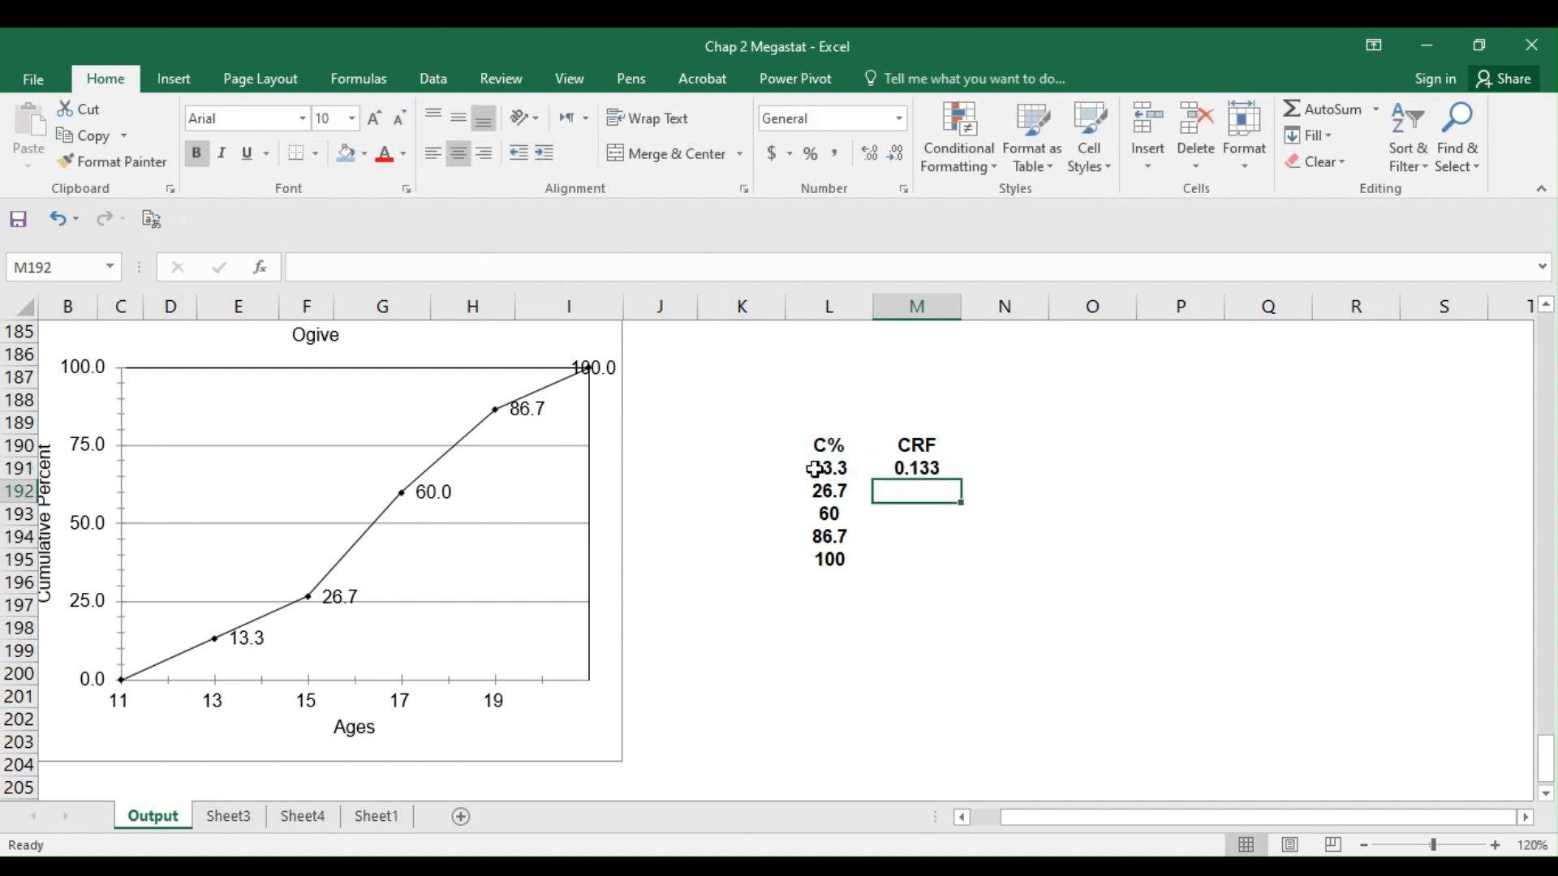
pyautogui.click(899, 466)
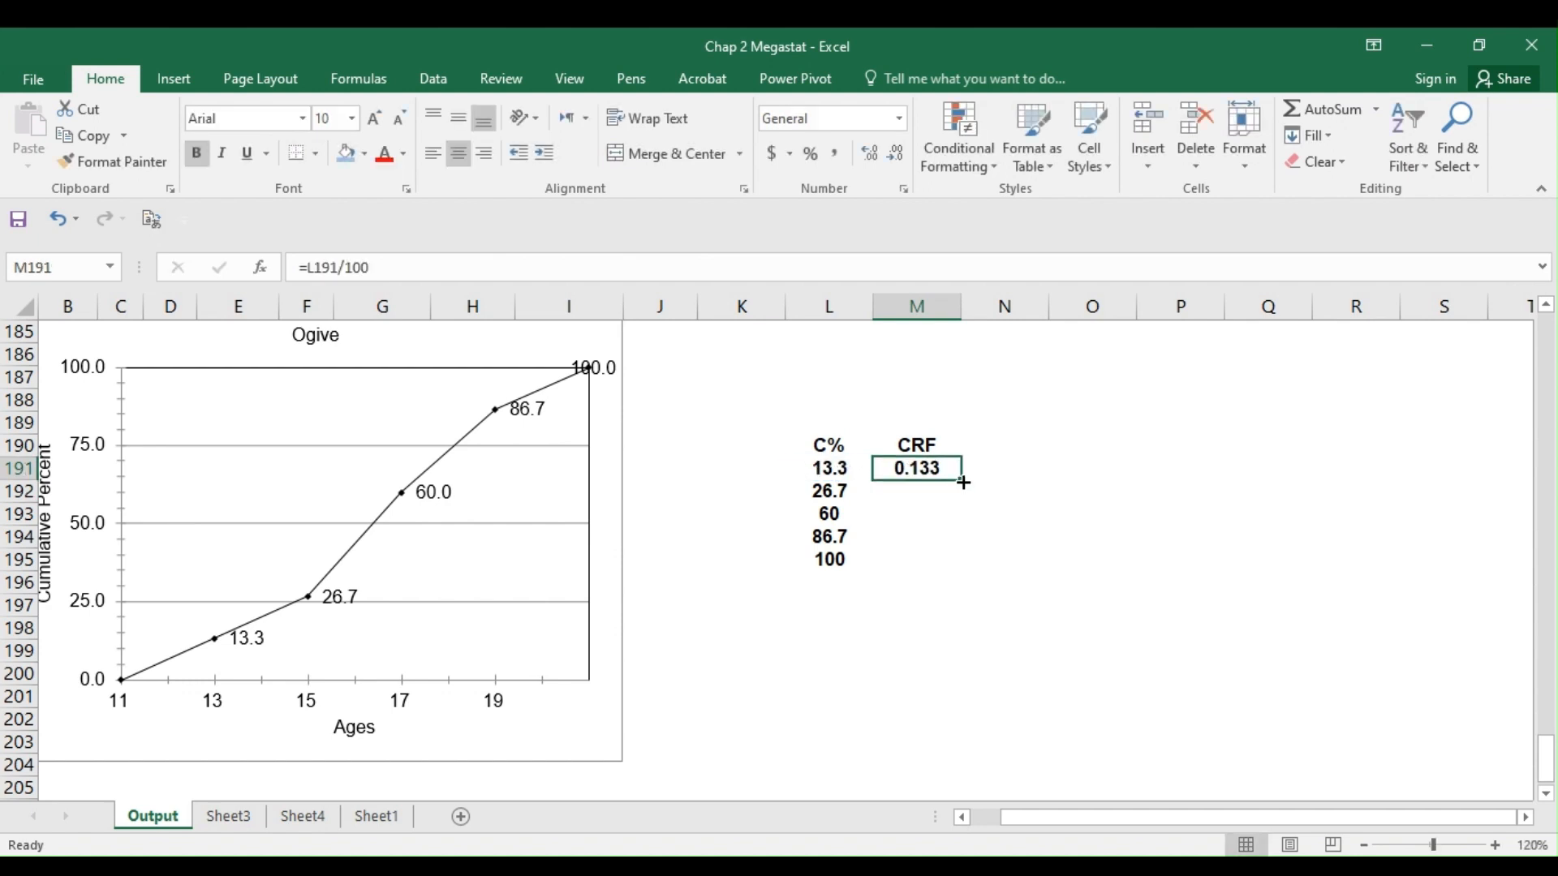
pyautogui.moveTo(960, 491); pyautogui.dragTo(958, 560)
# - Add the heading R.F in N190 and set N191 equal to the first CRF value with =M191
pyautogui.click(987, 440)
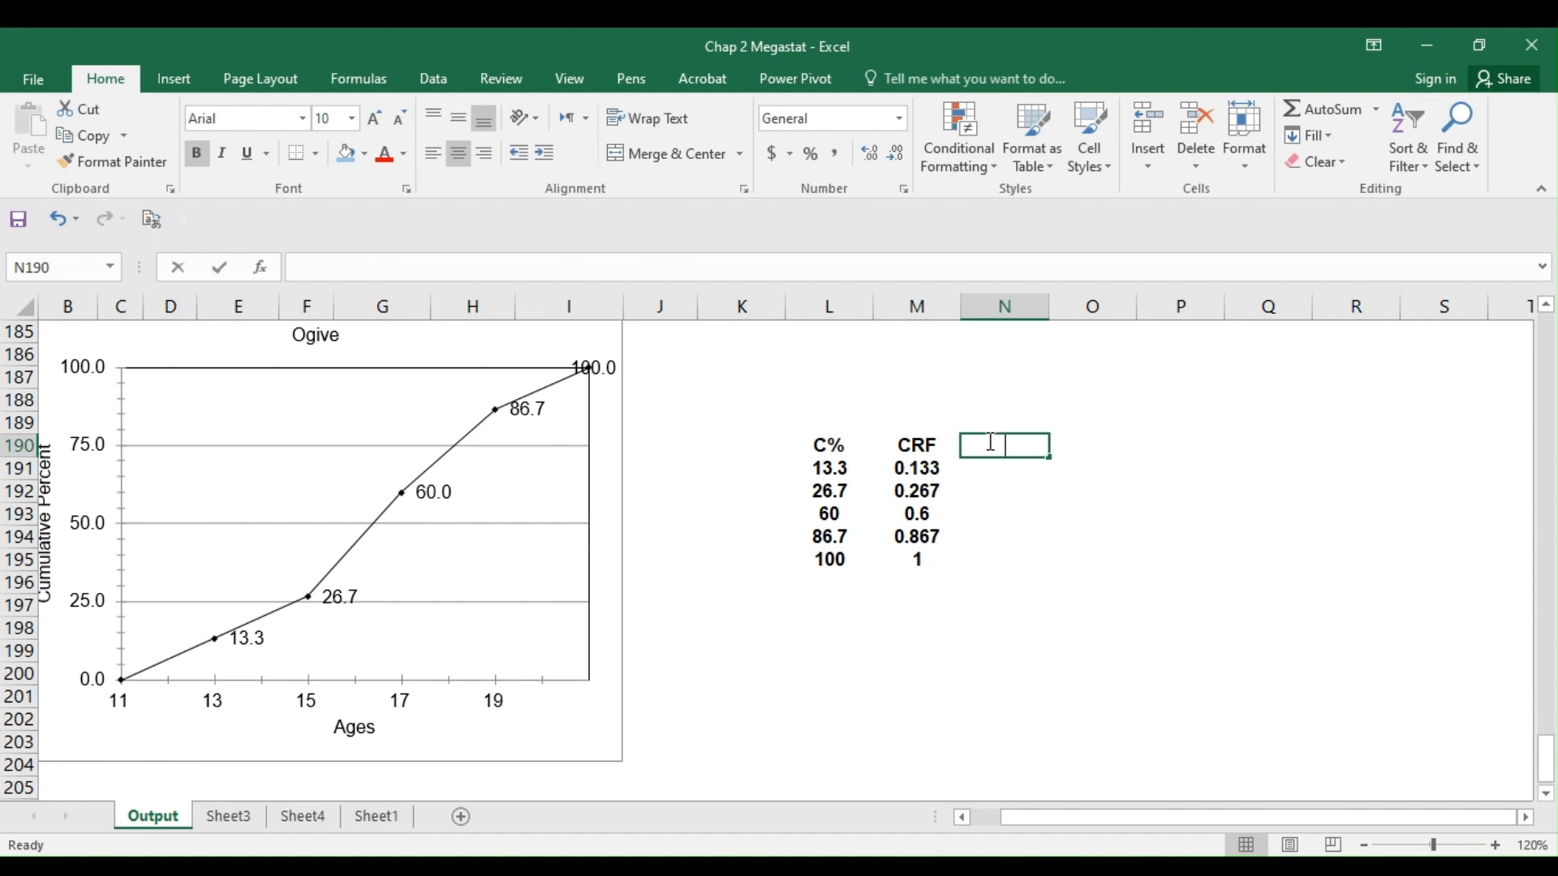
pyautogui.write('R.F')
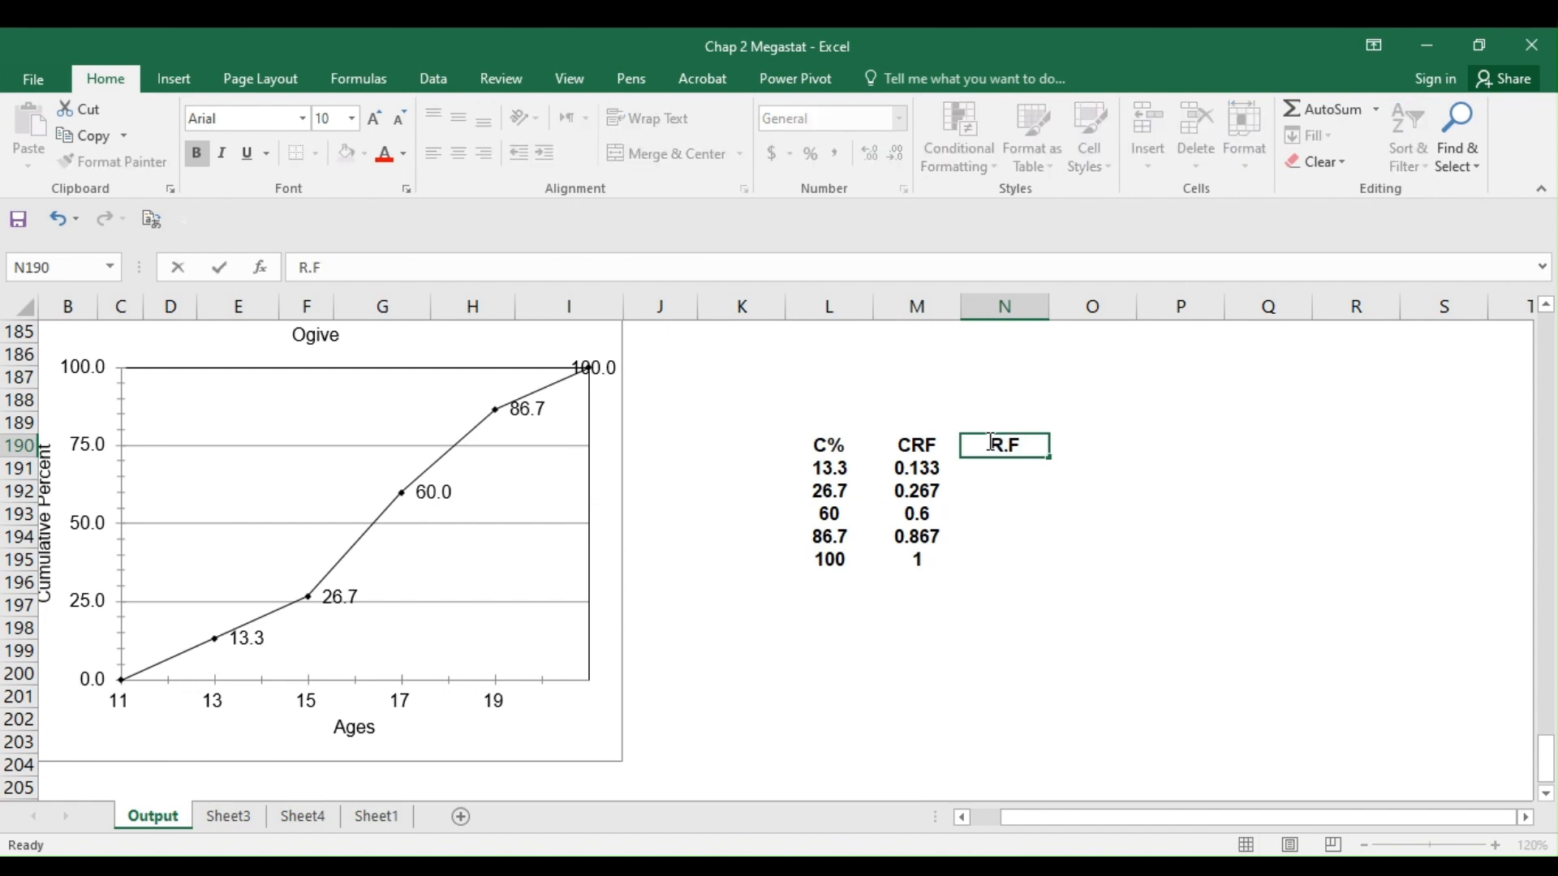
pyautogui.click(978, 470)
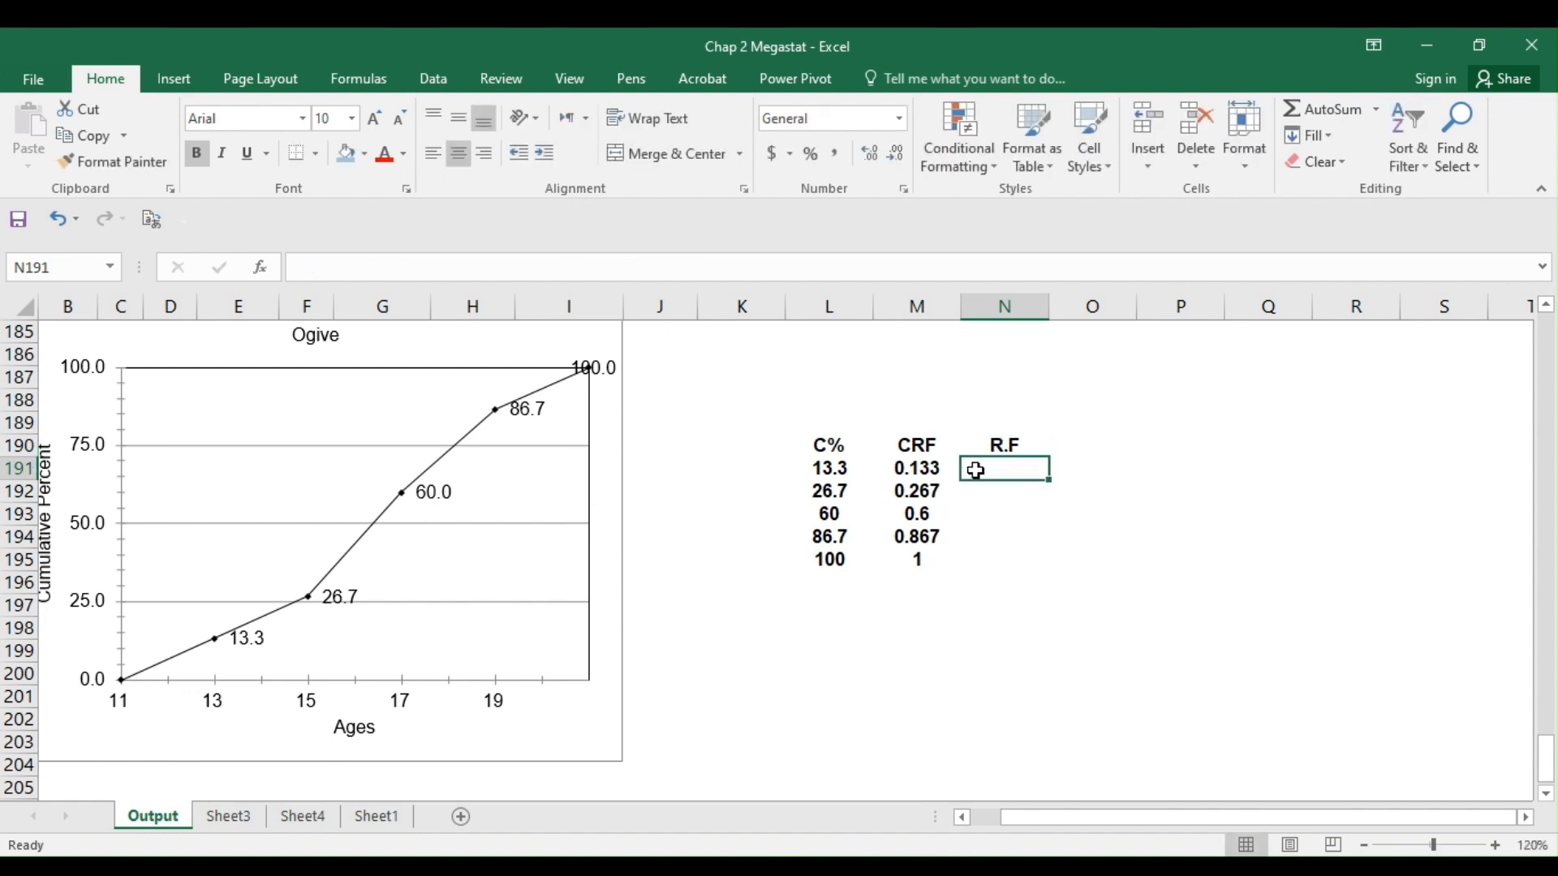
pyautogui.write('=')
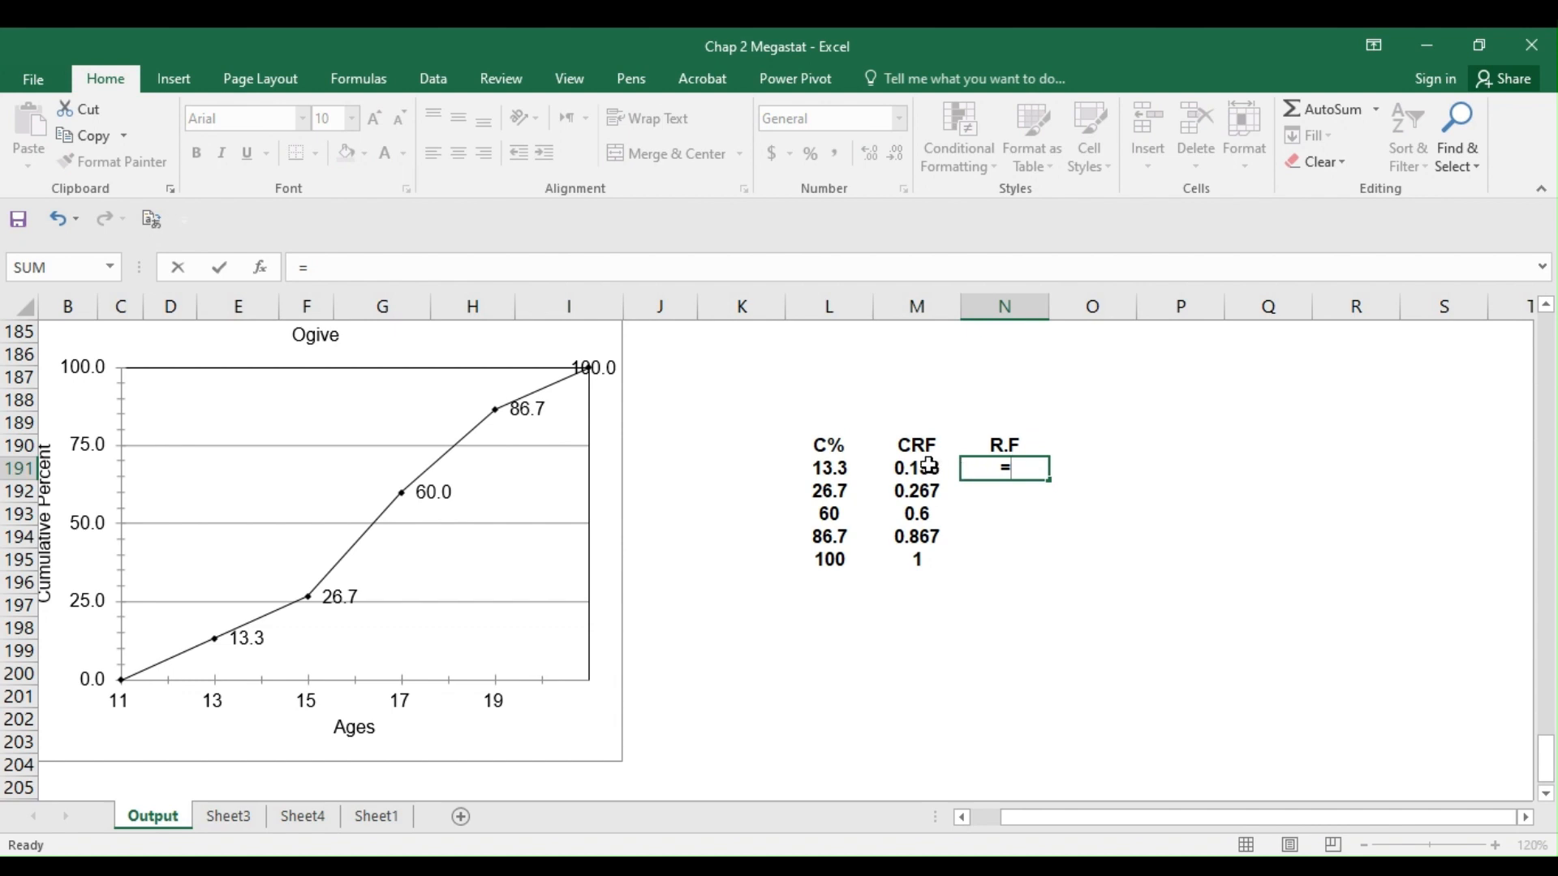
pyautogui.click(929, 466)
pyautogui.press('Return')
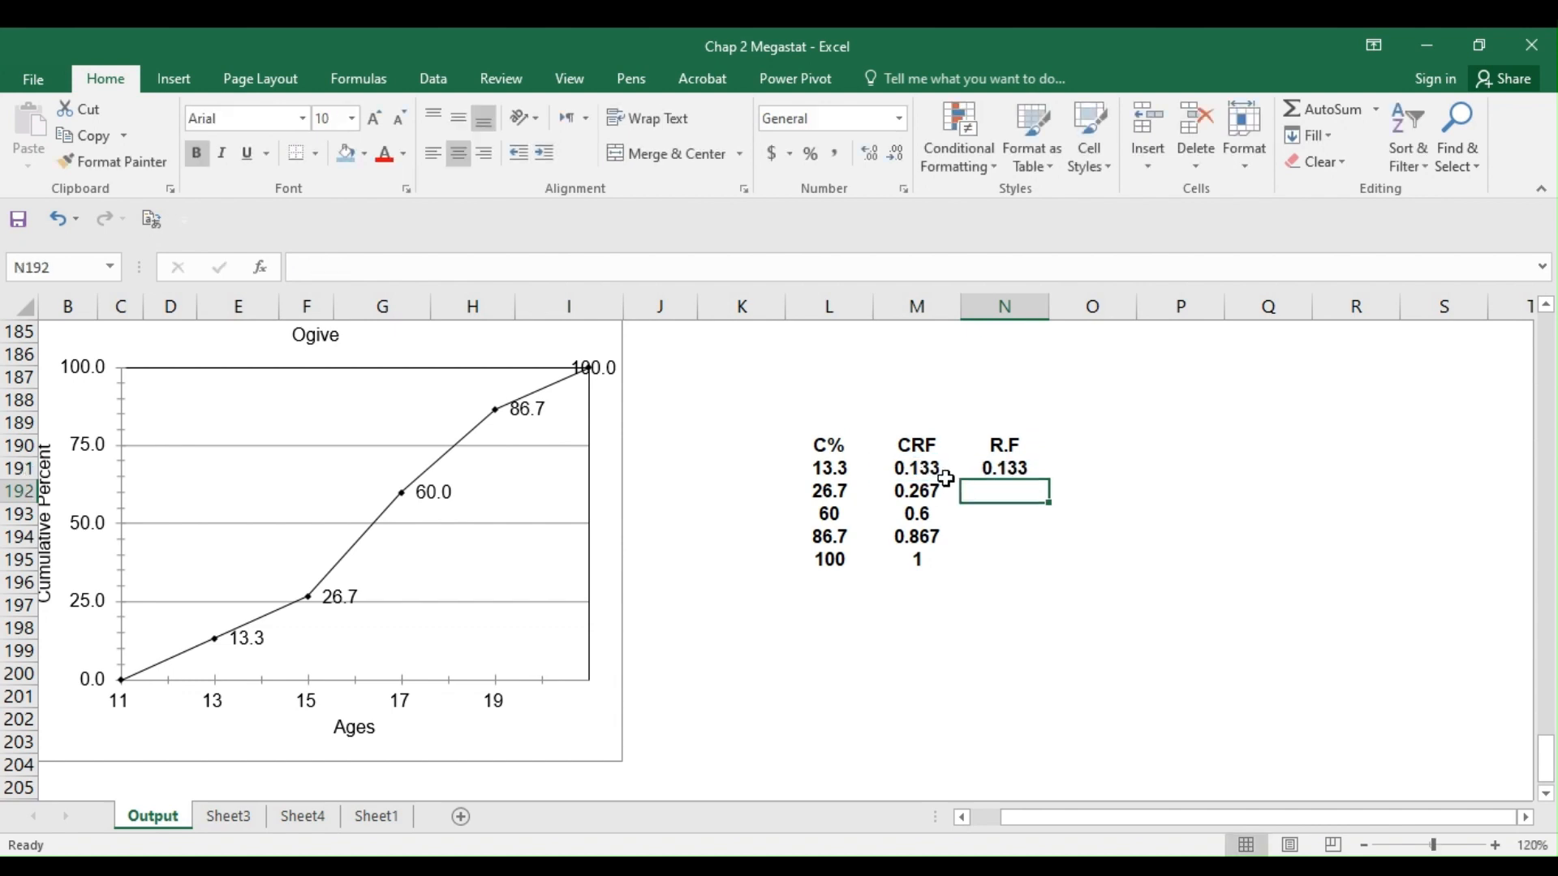
# - Calculate the second relative frequency in N192 with the formula =M192-M191
pyautogui.write('=')
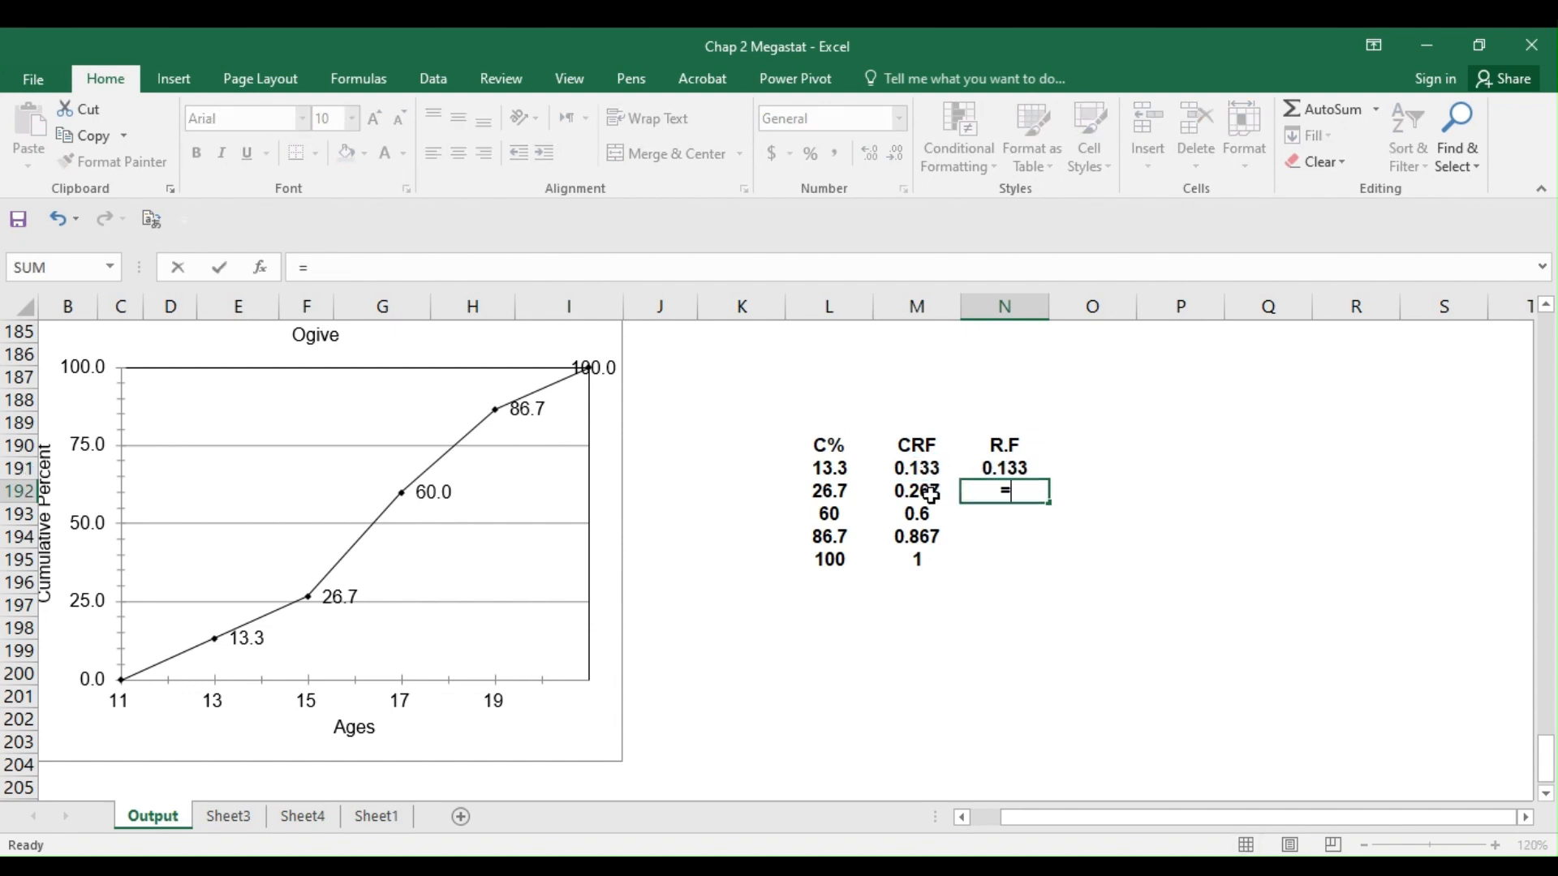
pyautogui.click(930, 491)
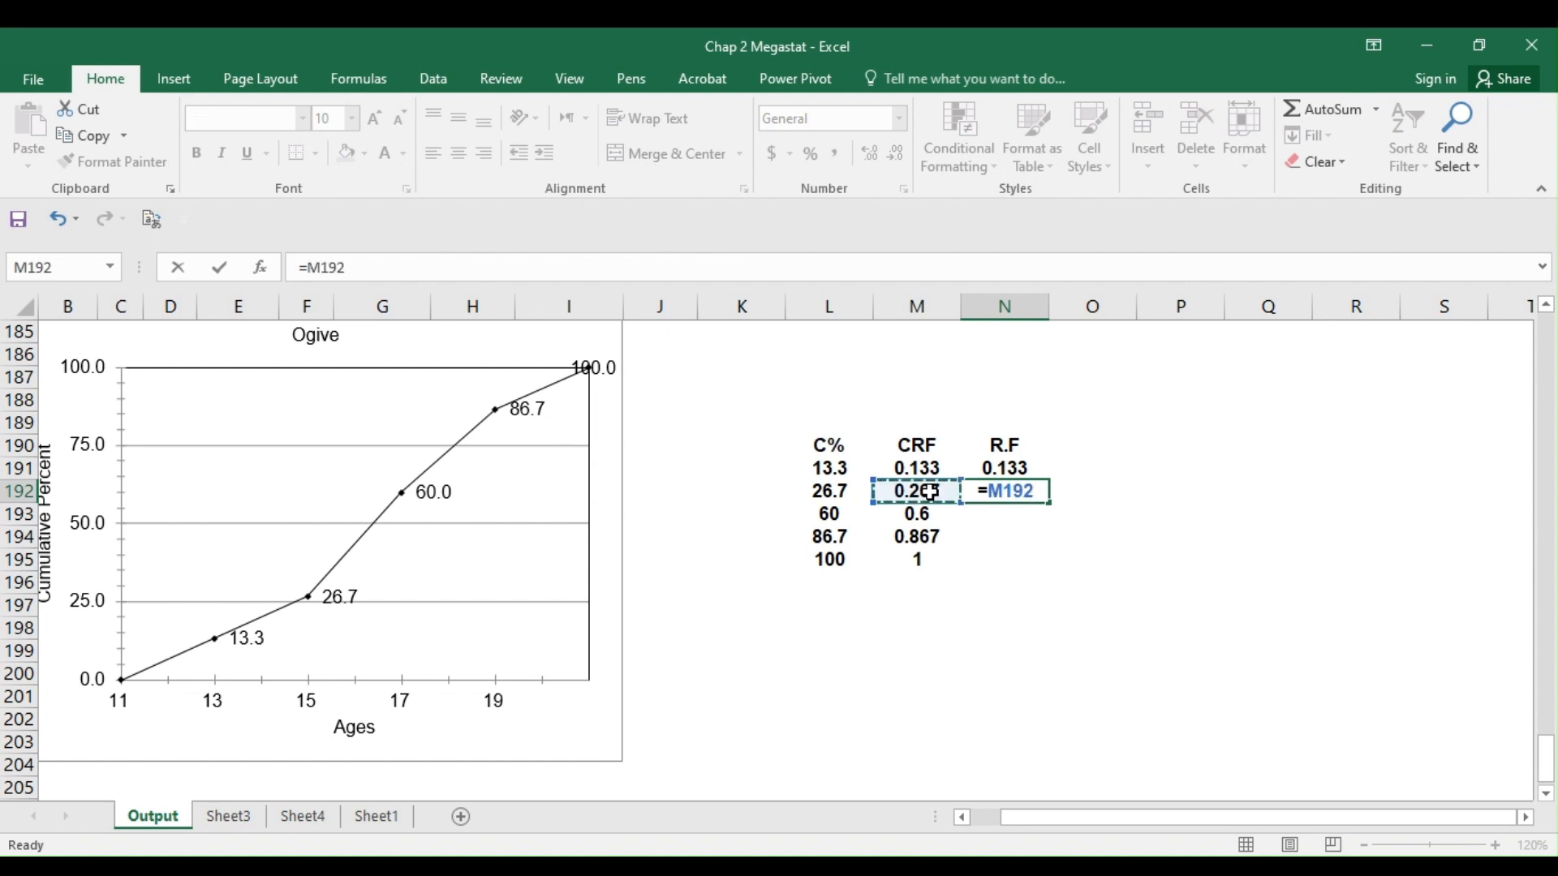
pyautogui.write('-')
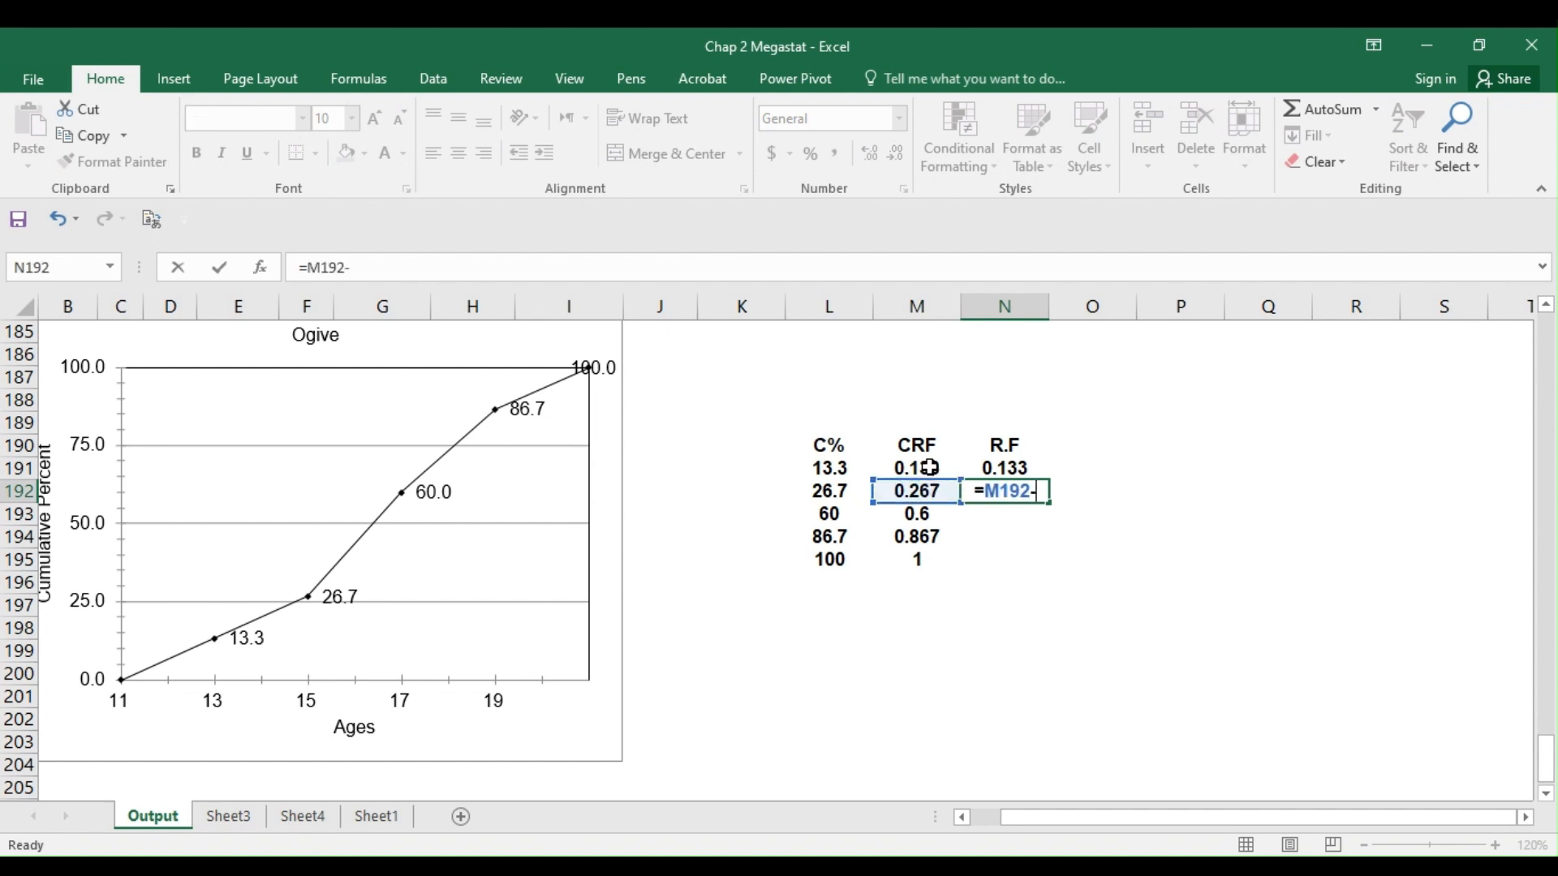
pyautogui.click(929, 467)
pyautogui.press('Return')
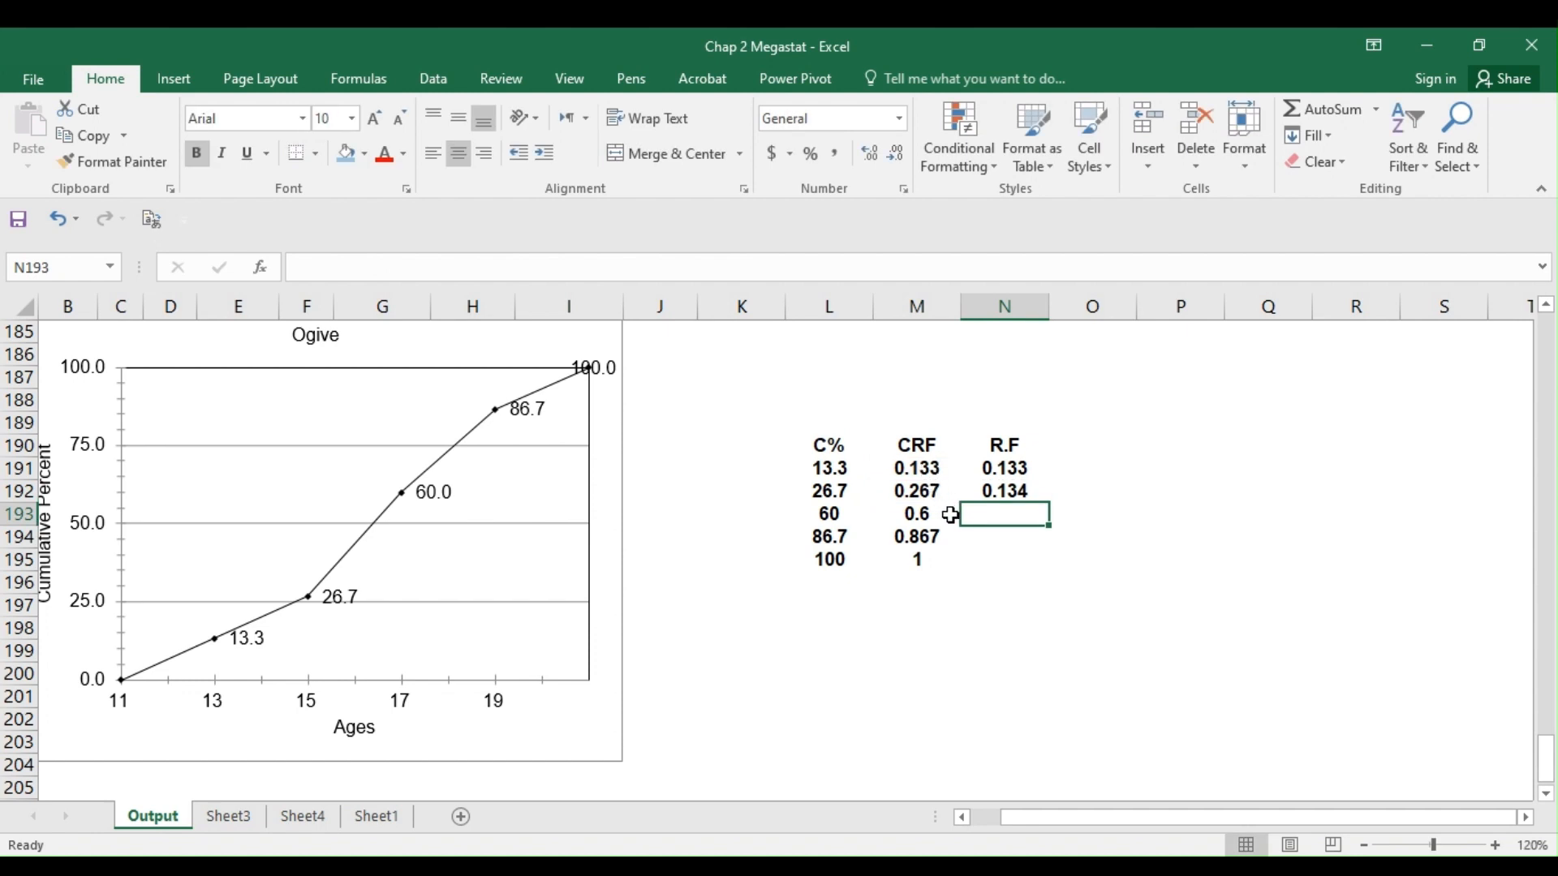
# - Calculate the third relative frequency in N193 with the formula =M193-M192
pyautogui.write('=')
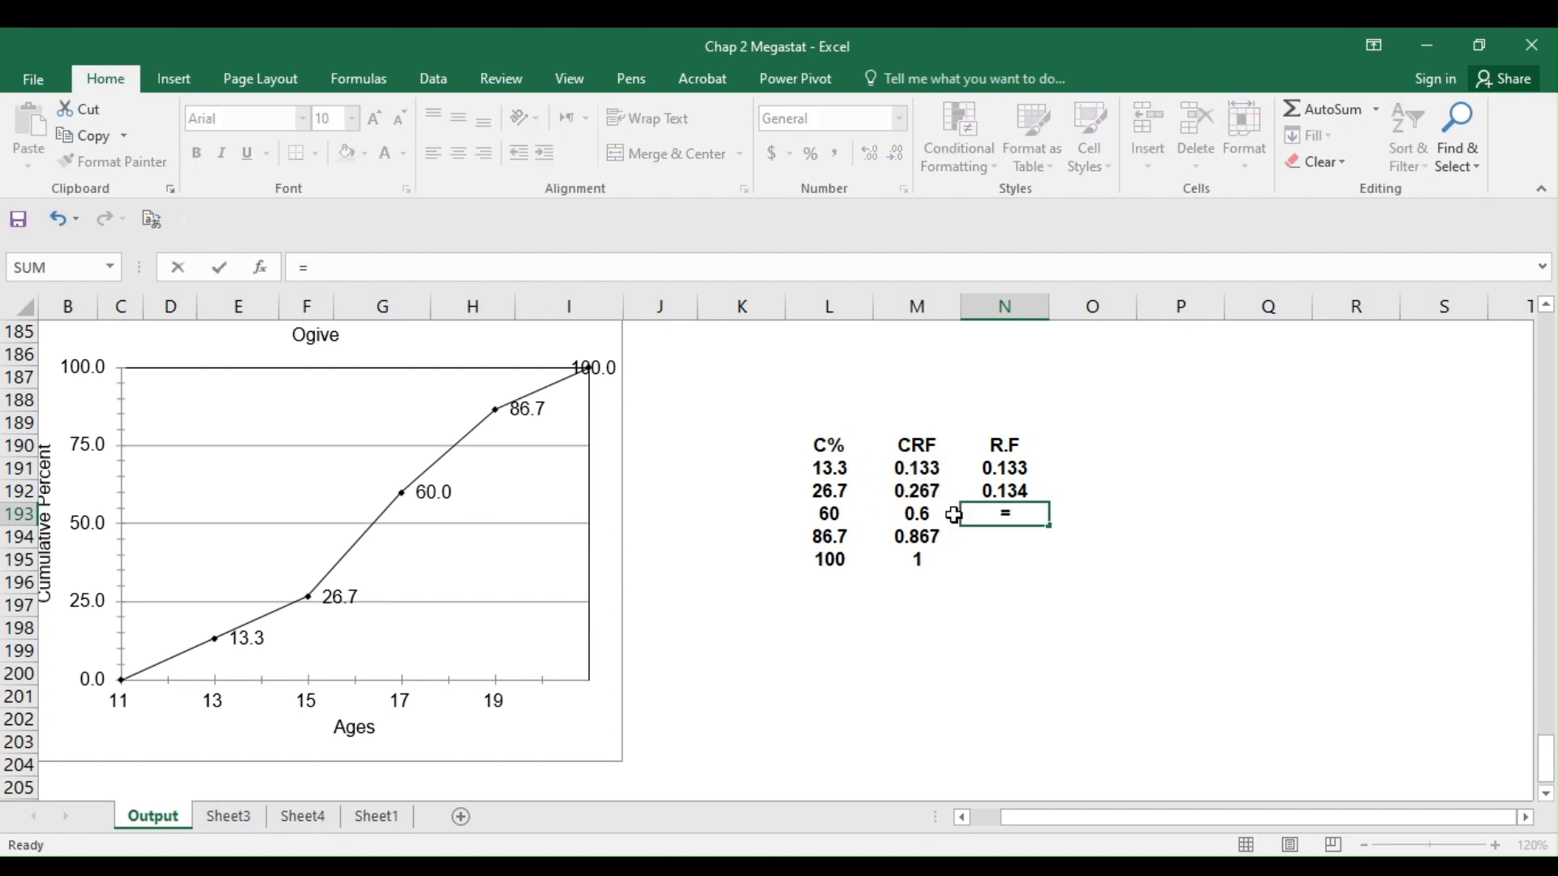
pyautogui.click(925, 513)
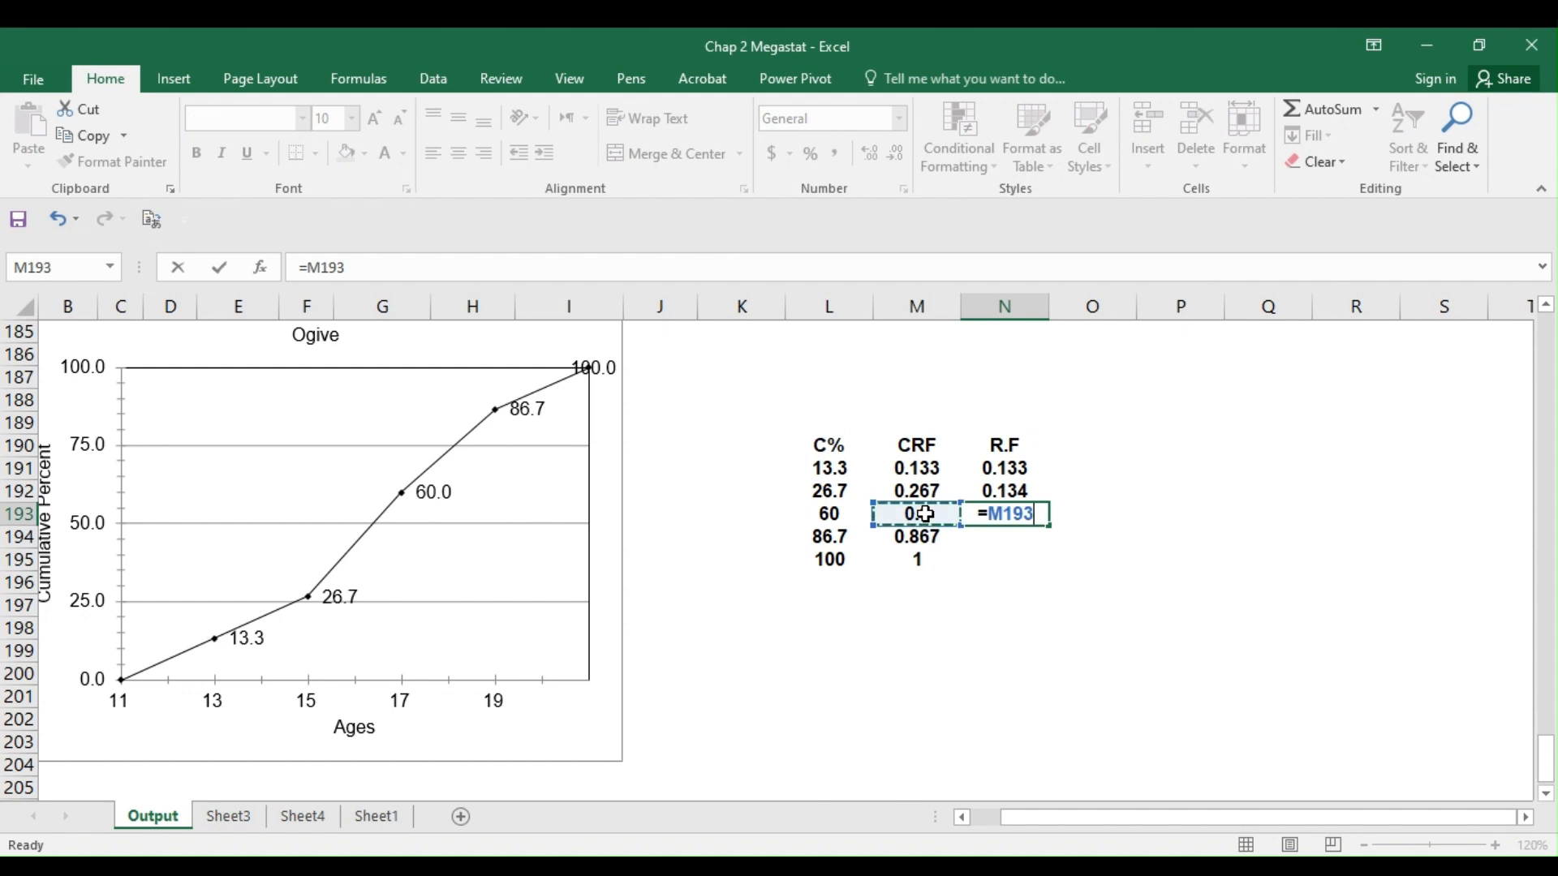
pyautogui.write('-')
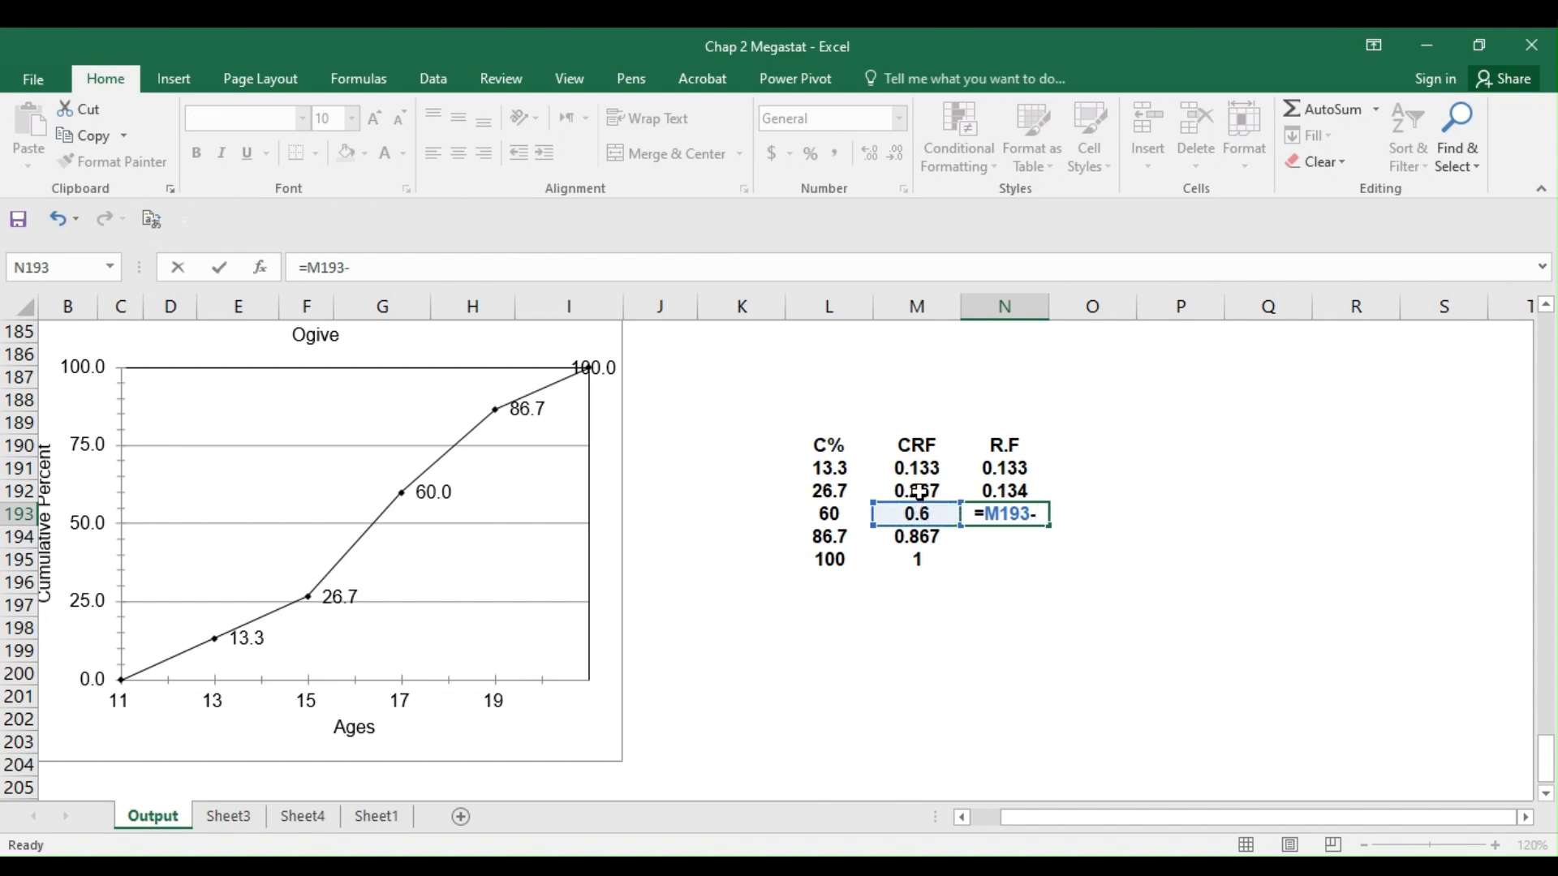
pyautogui.click(919, 492)
pyautogui.press('Return')
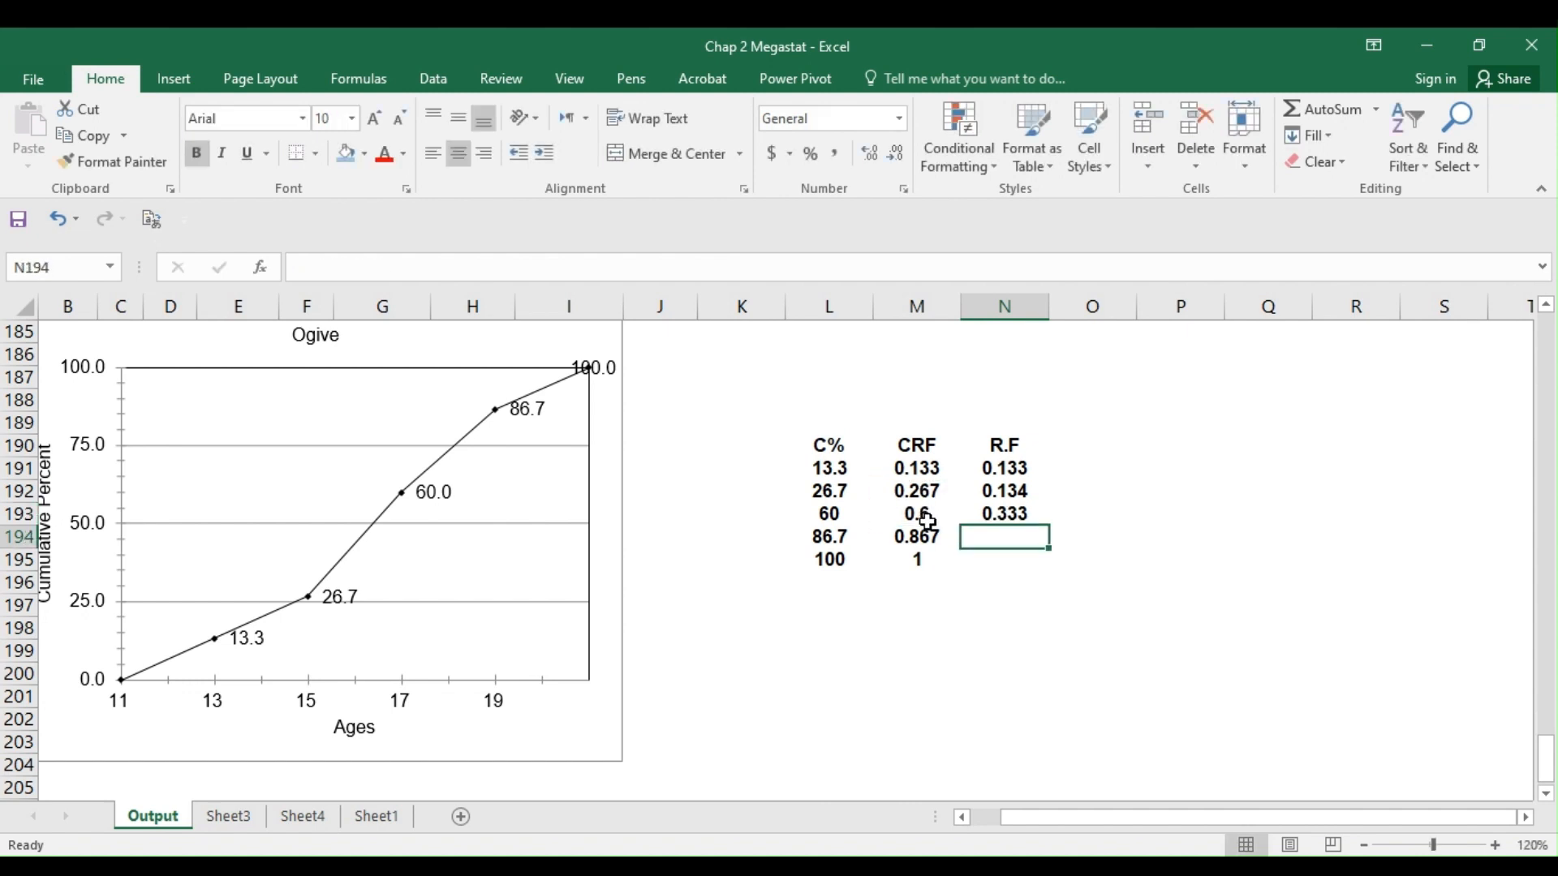
# - Calculate the fourth relative frequency in N194 with the formula =M194-M193
pyautogui.write('=')
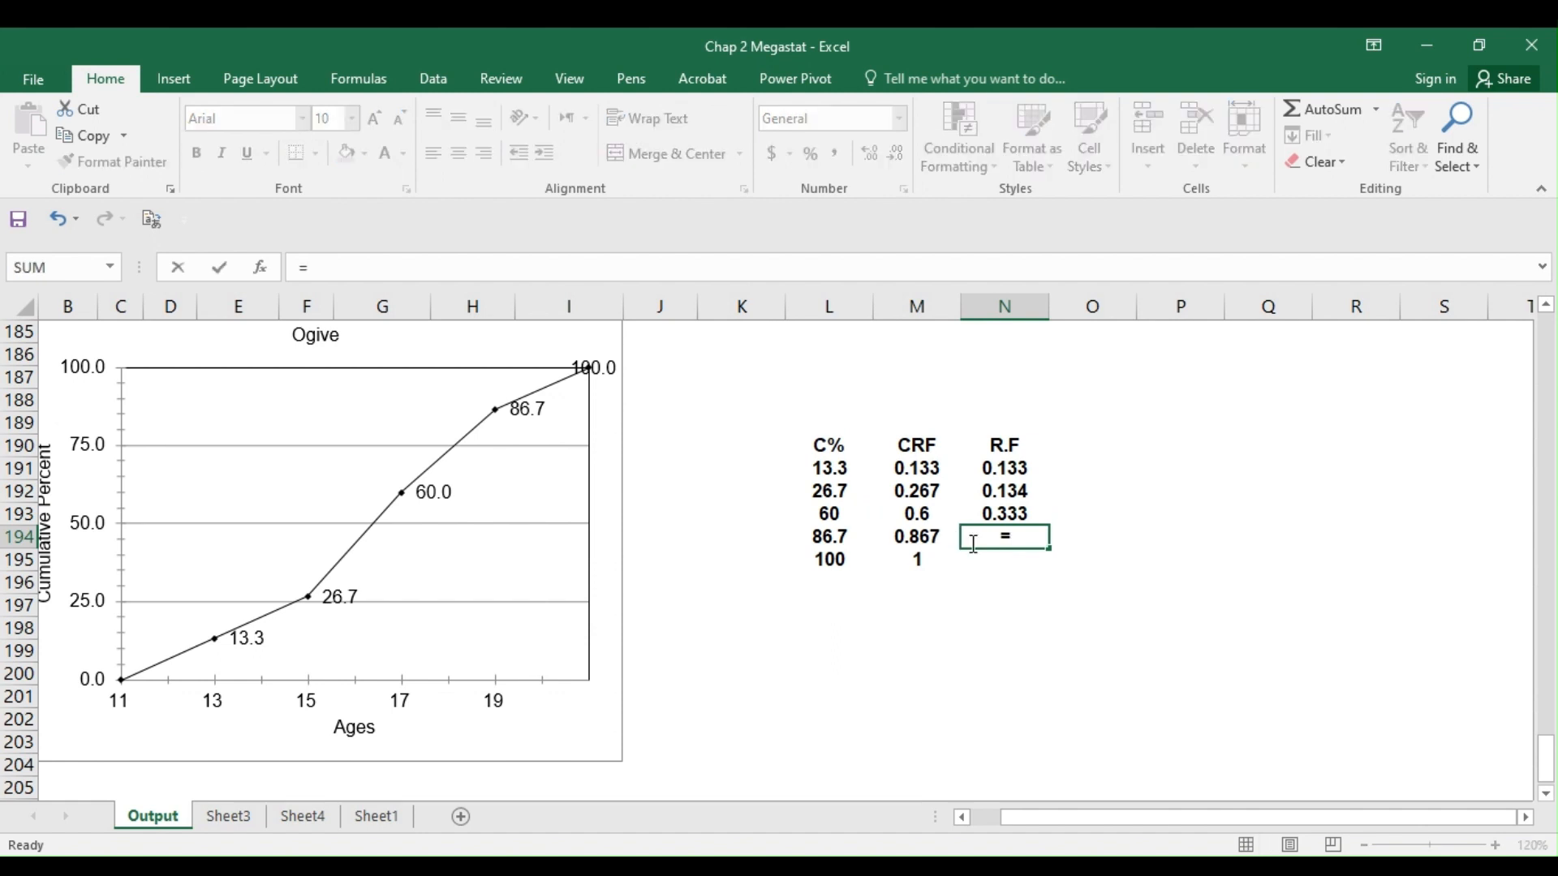
pyautogui.click(927, 535)
pyautogui.write('-')
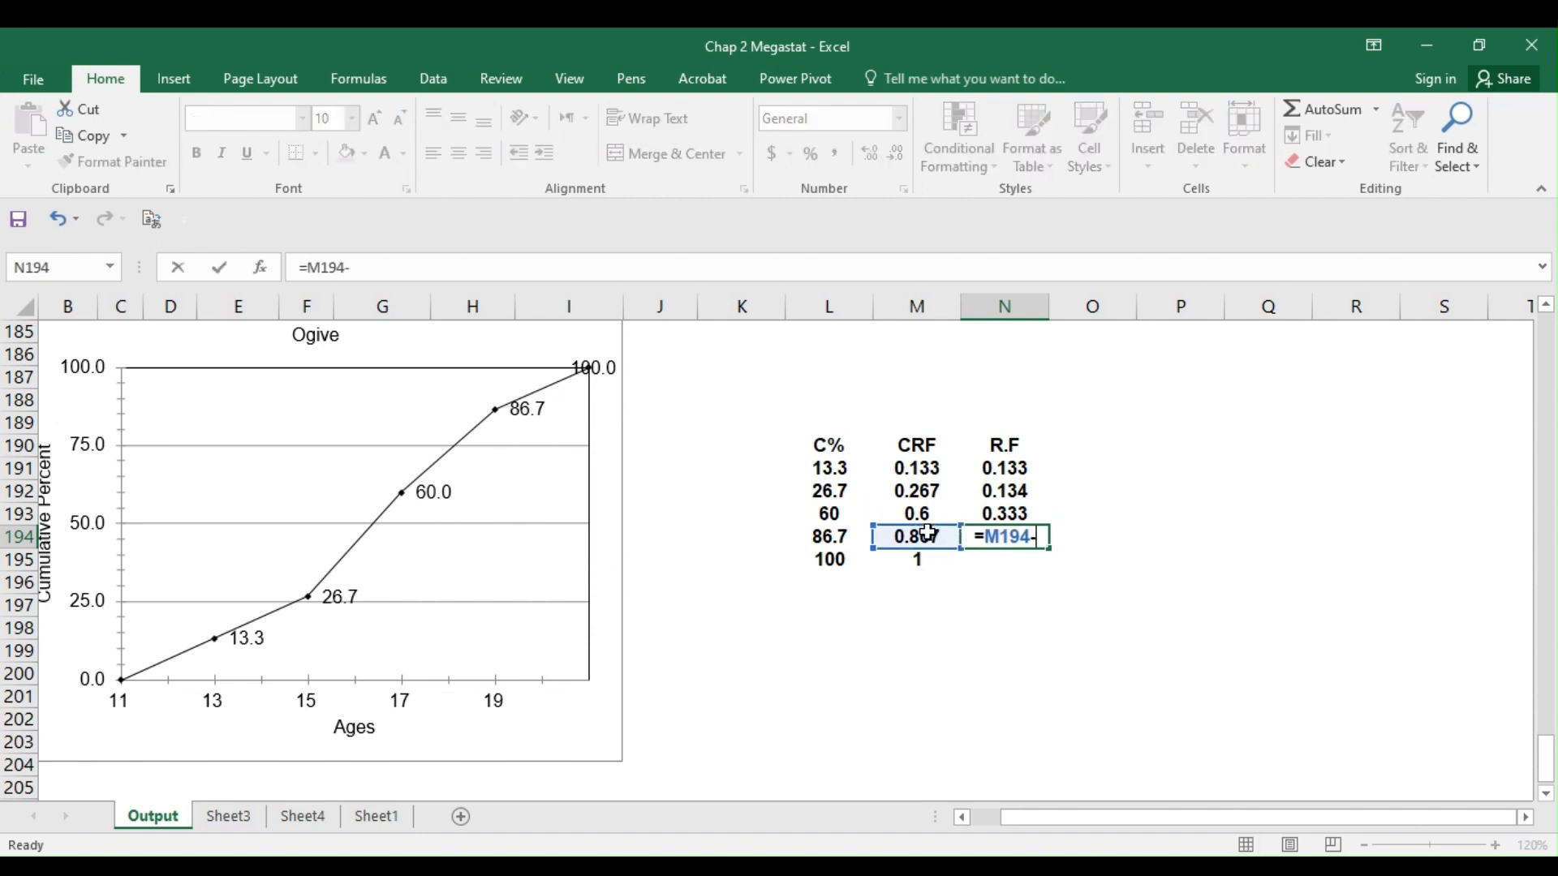
pyautogui.click(918, 510)
pyautogui.press('Return')
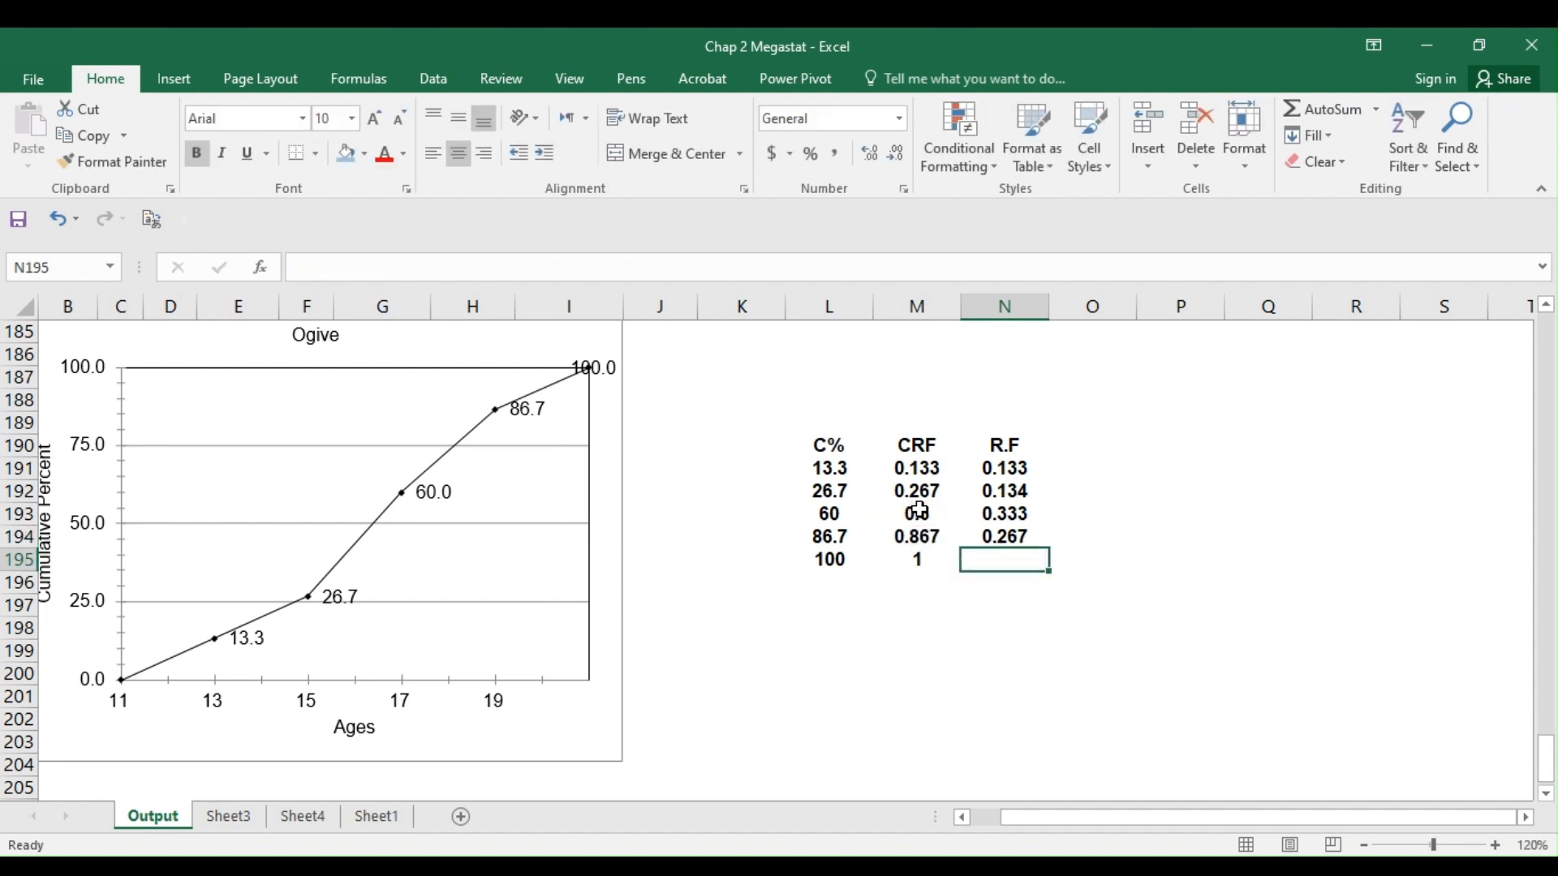
# - Calculate the fifth relative frequency in N195 with the formula =M195-M194
pyautogui.write('=')
pyautogui.click(926, 558)
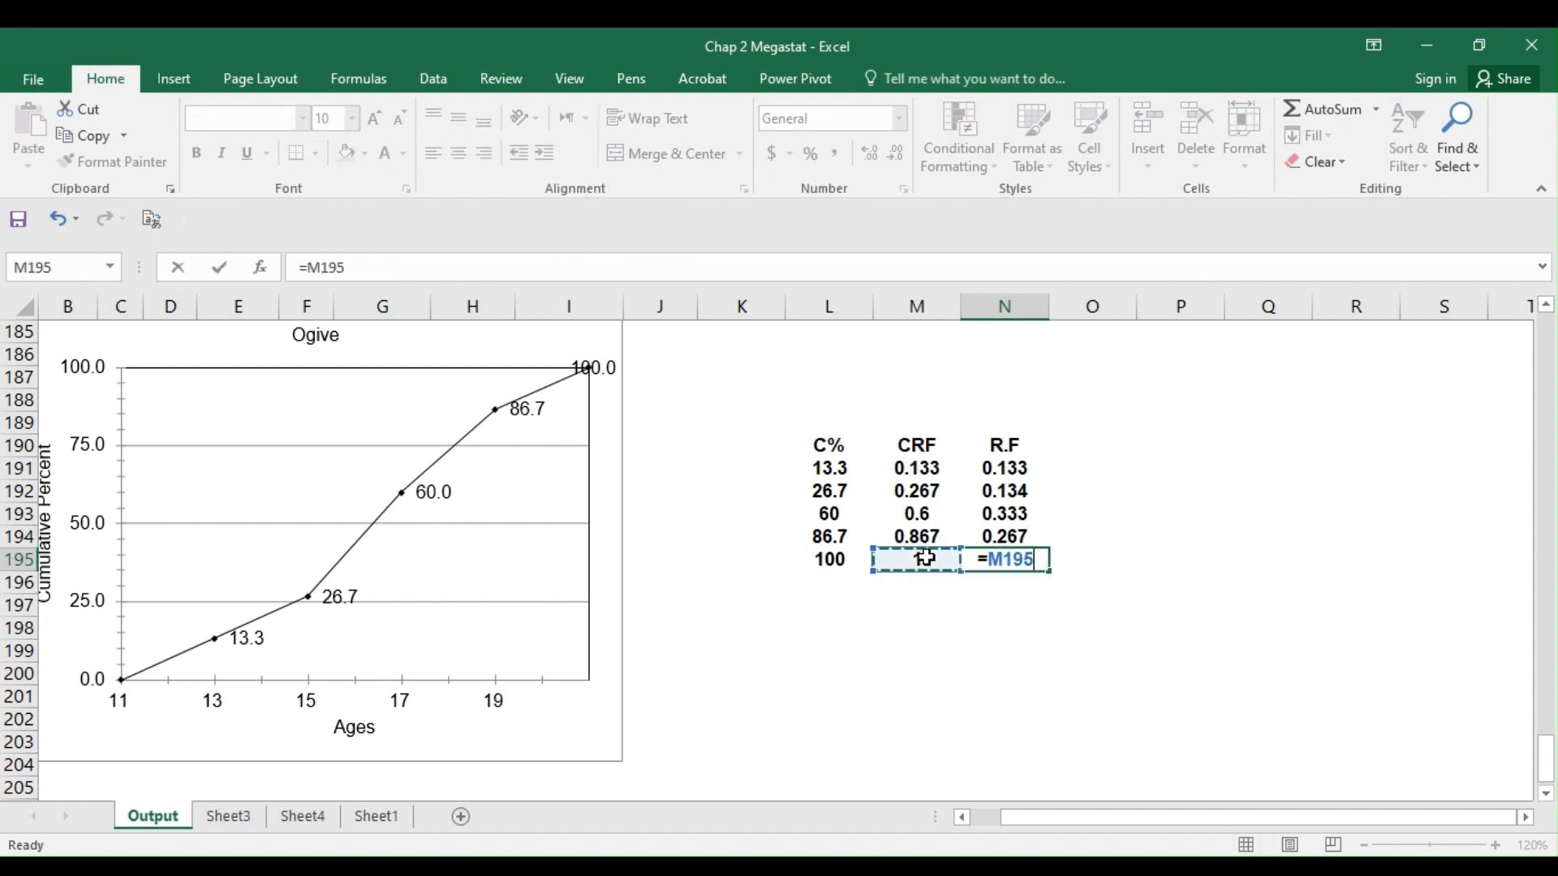
pyautogui.write('-')
pyautogui.click(922, 536)
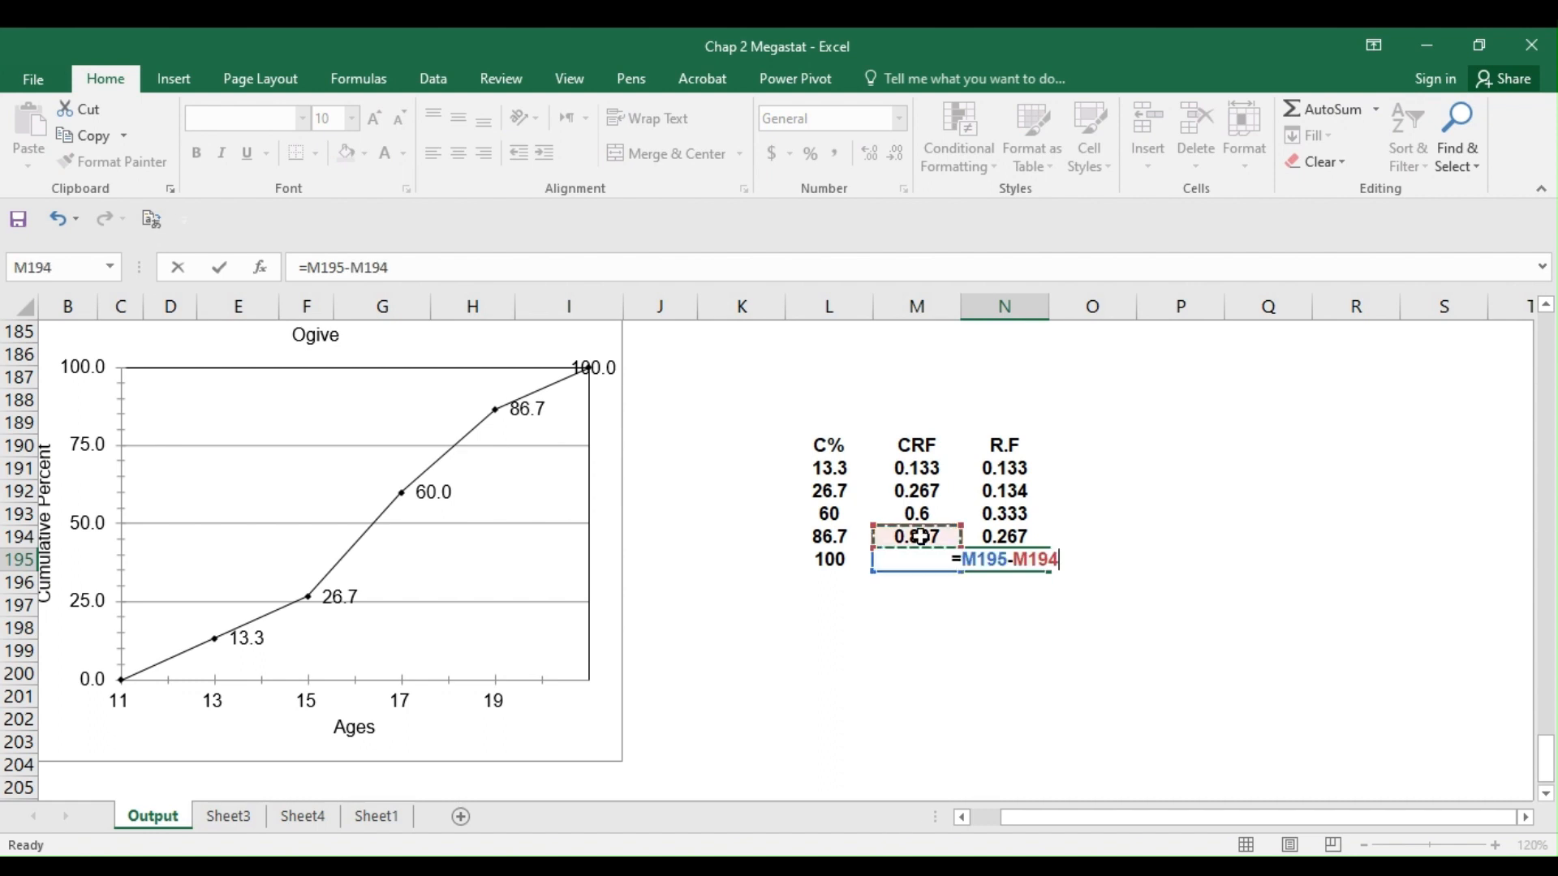
pyautogui.press('Return')
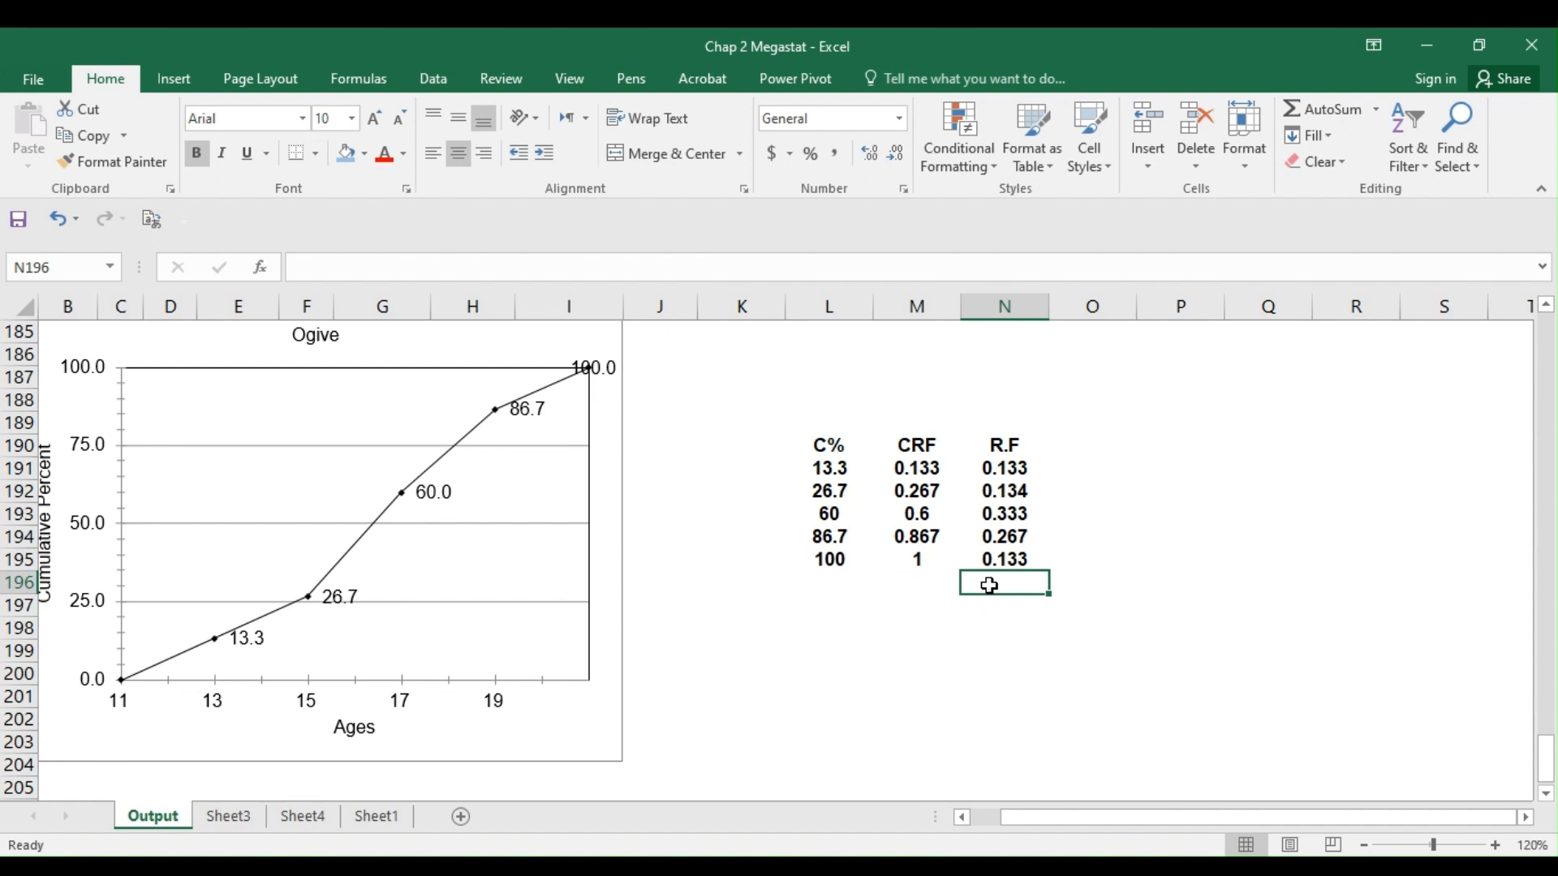
# - Total the relative frequencies in N196 with the formula =SUM(N191:N195)
pyautogui.write('=summ')
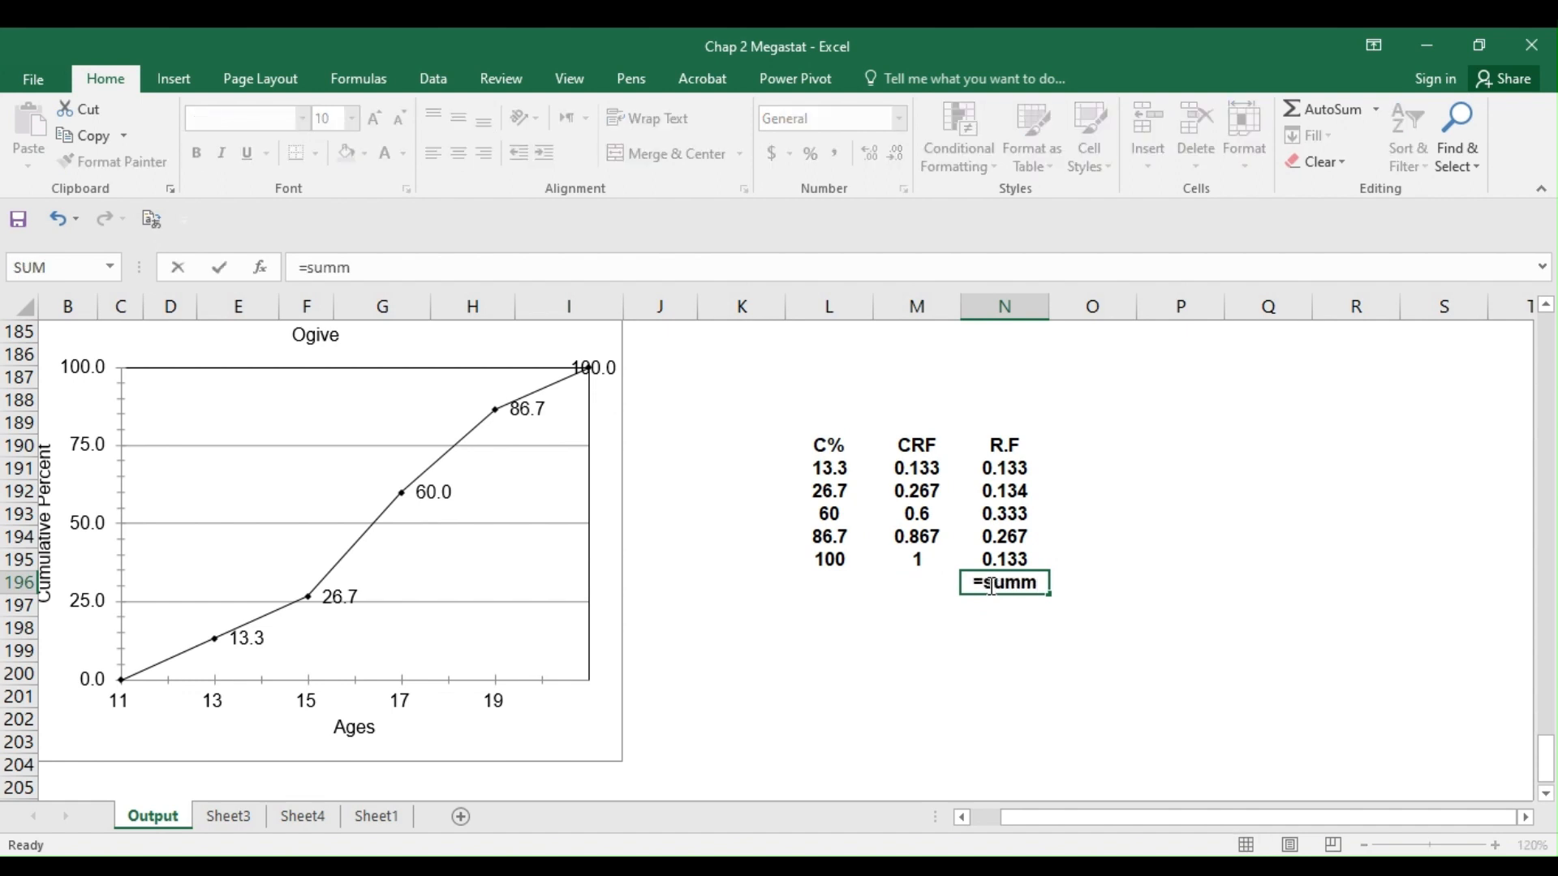
pyautogui.press('BackSpace')
pyautogui.press('Tab')
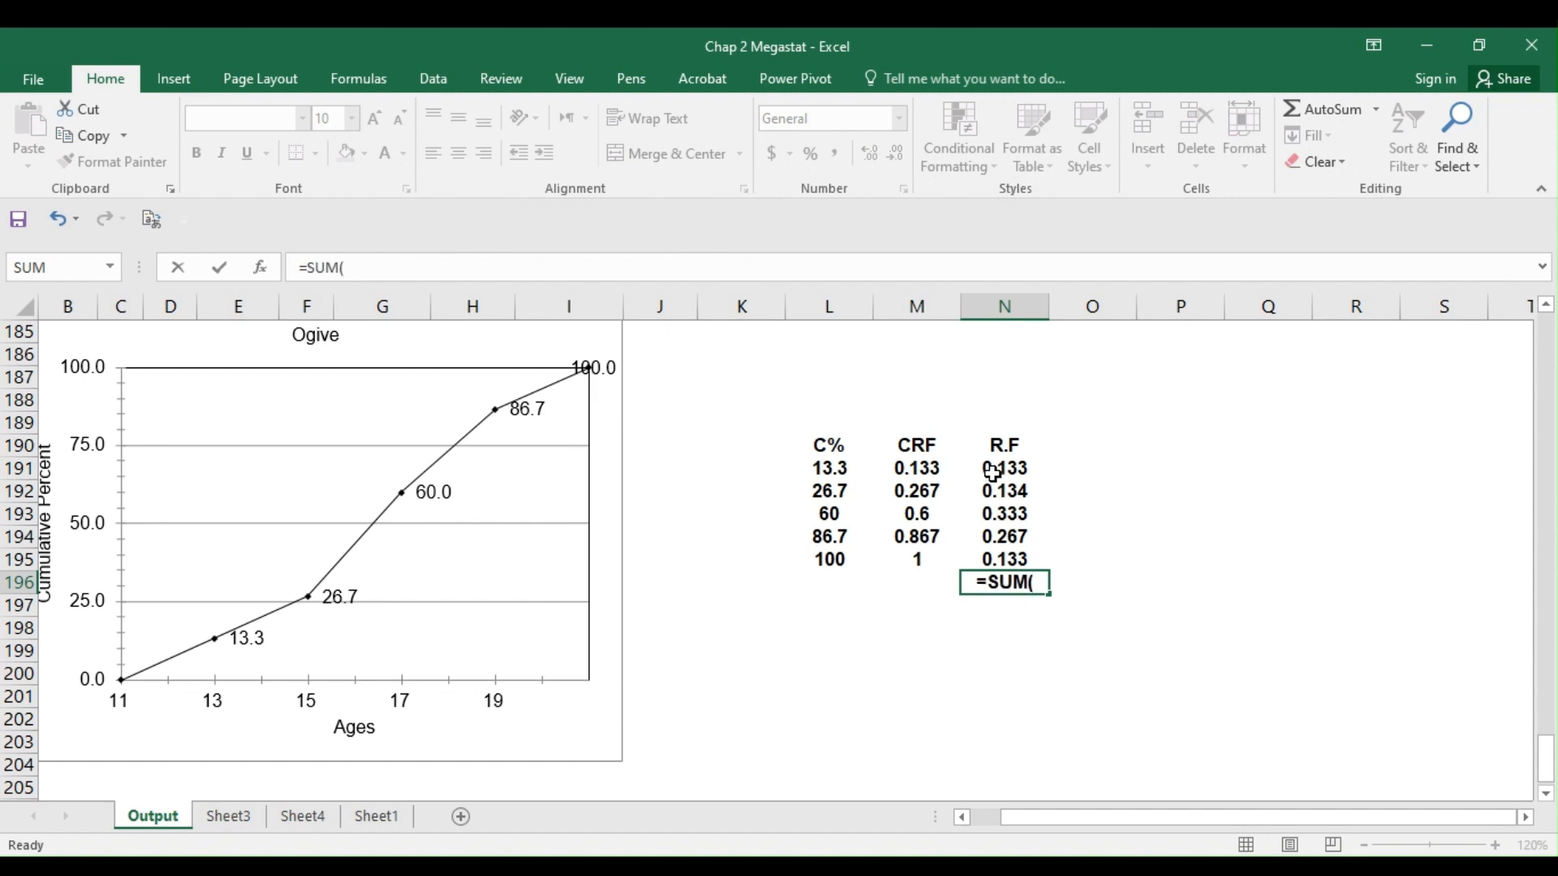
pyautogui.moveTo(996, 470); pyautogui.dragTo(987, 561)
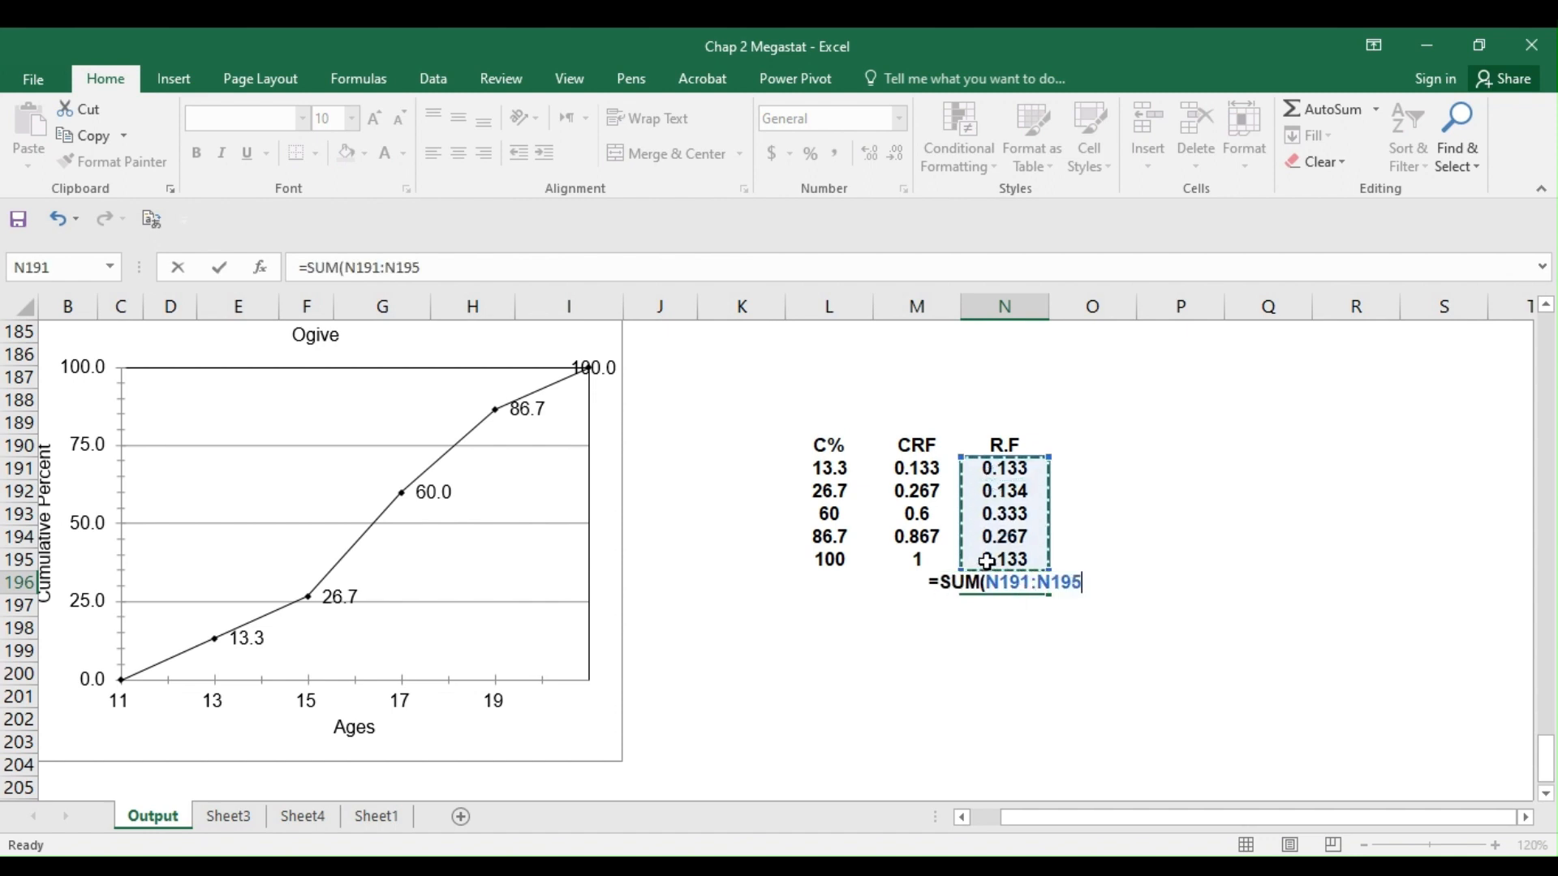
pyautogui.write(')')
pyautogui.press('Return')
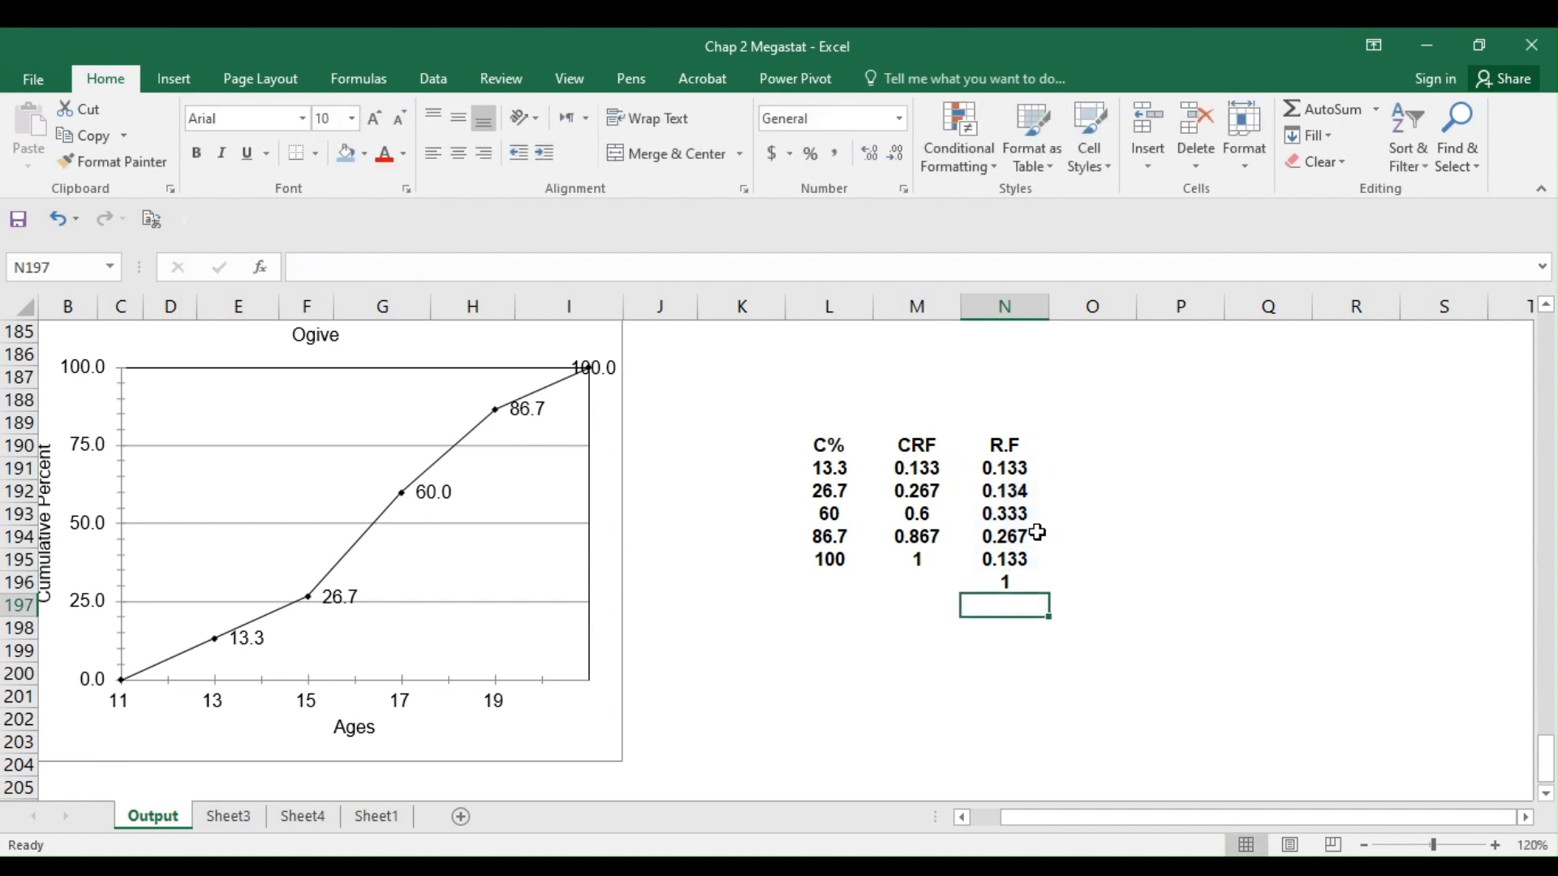
# - Add the heading f in O190 and write the formula note f=n*R.f in N187 above the table
pyautogui.click(1077, 439)
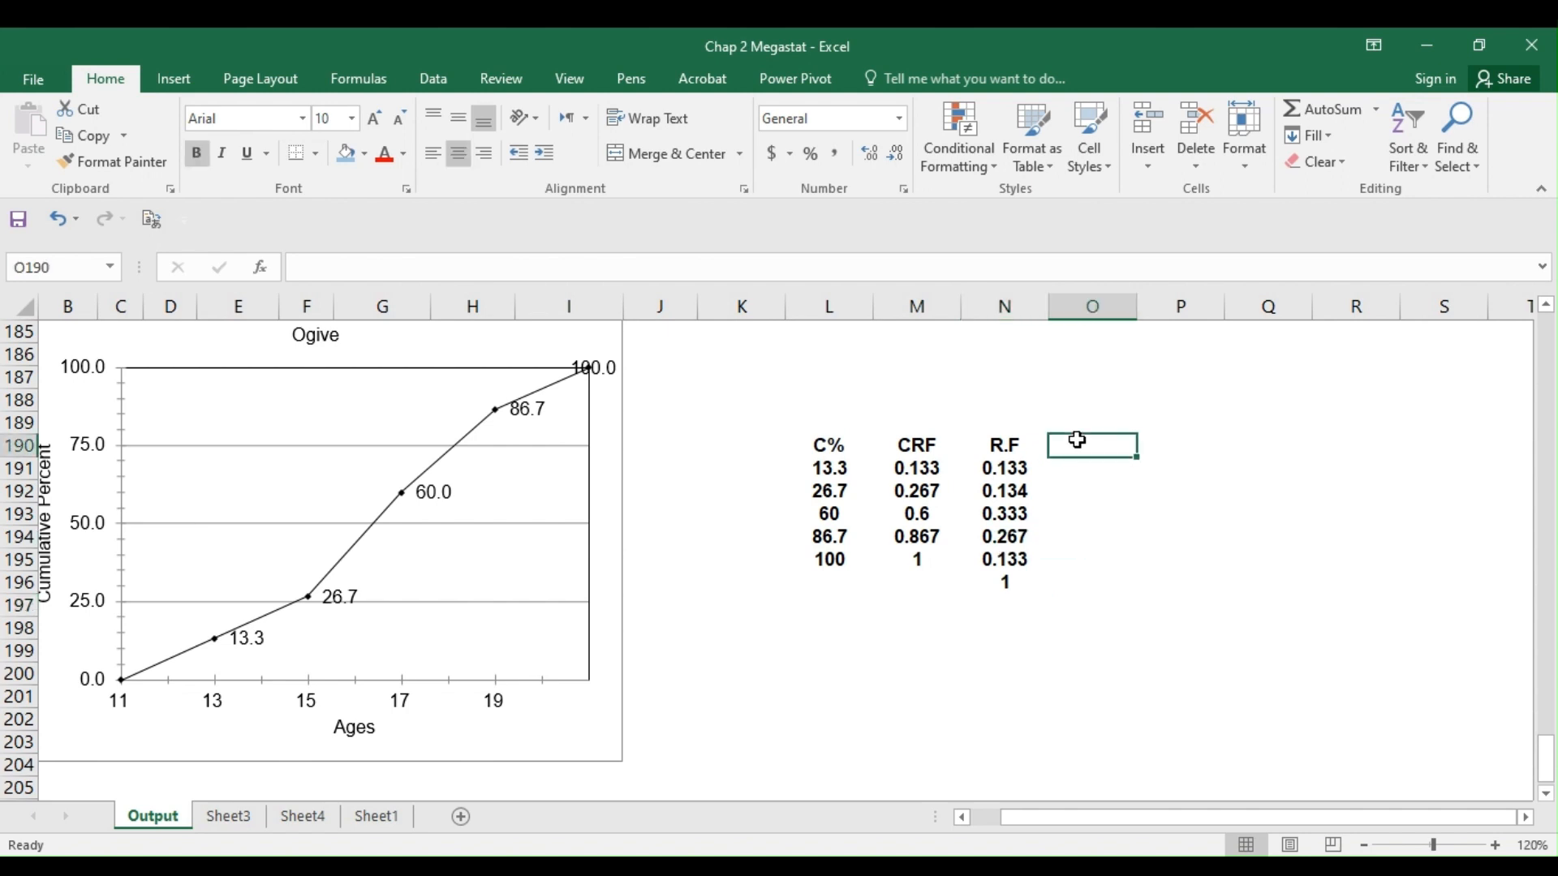
pyautogui.write('f')
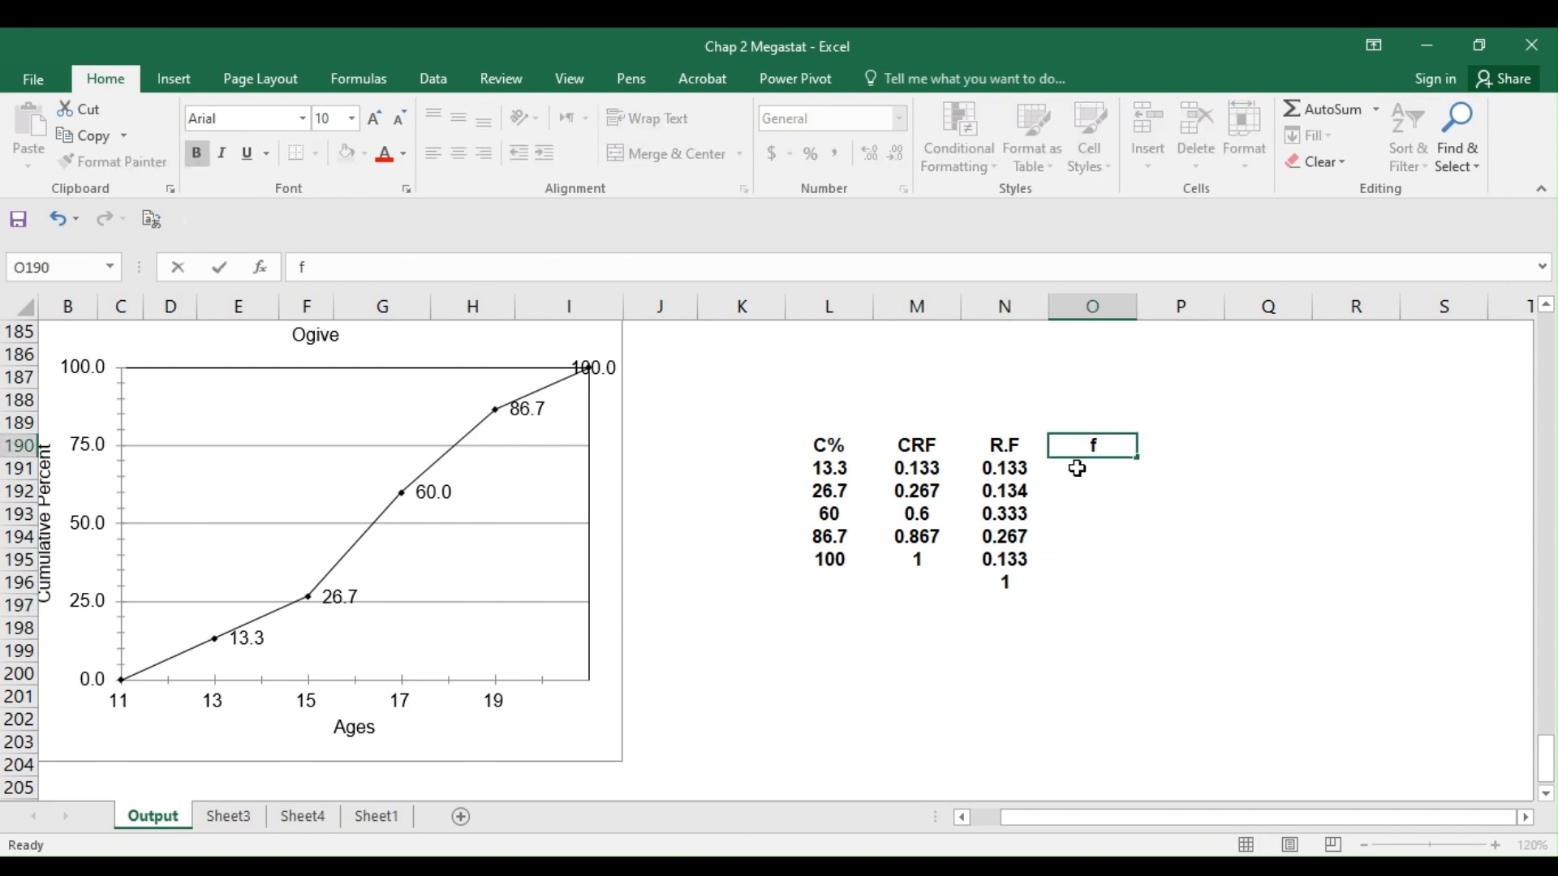
pyautogui.click(1077, 469)
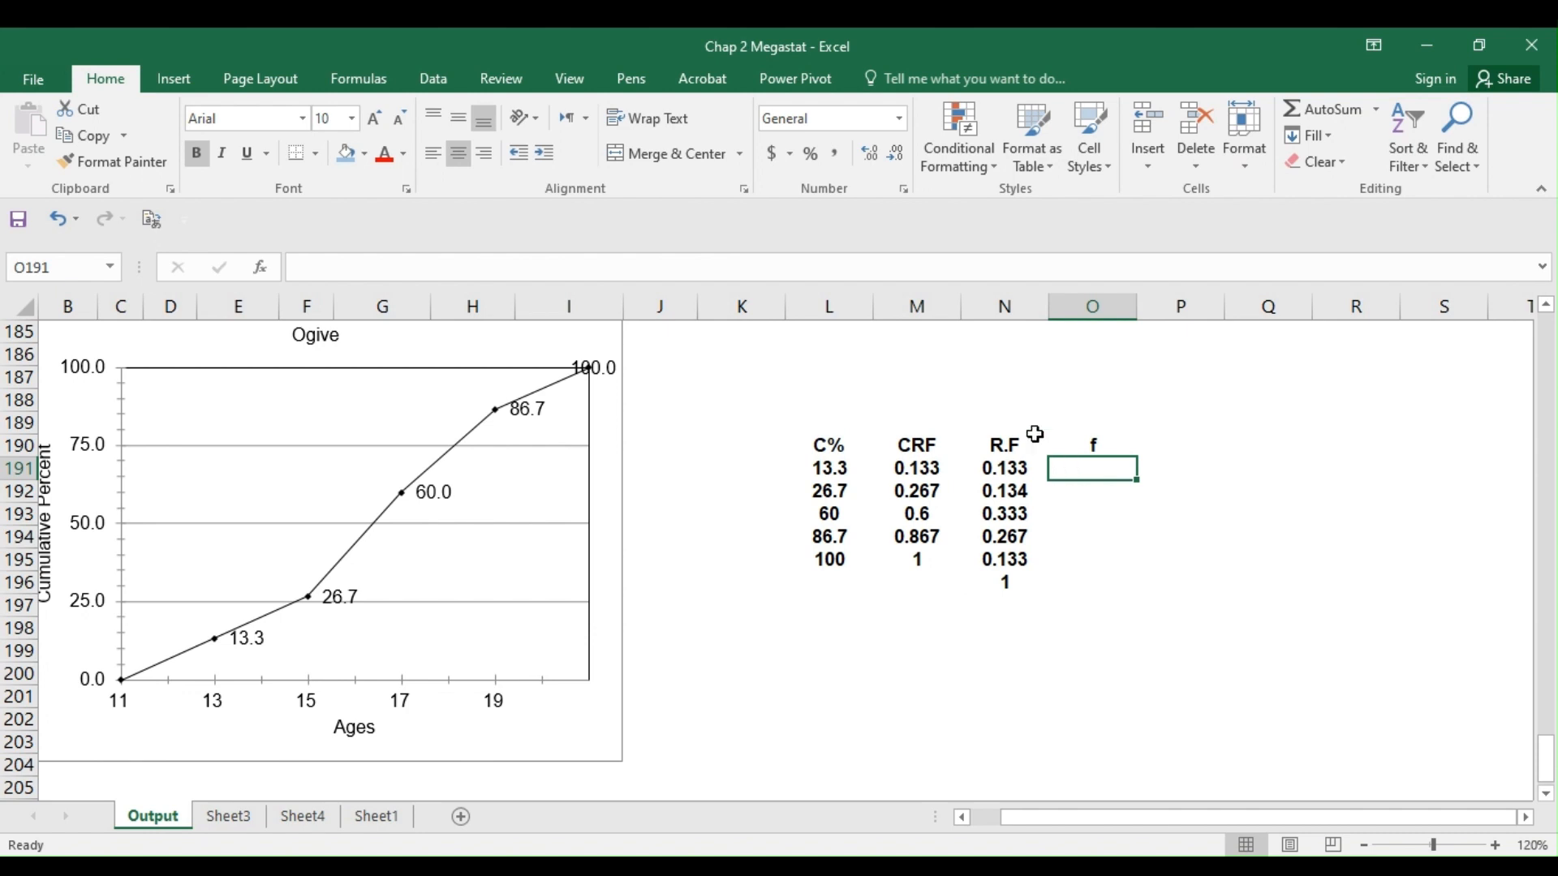
pyautogui.click(990, 387)
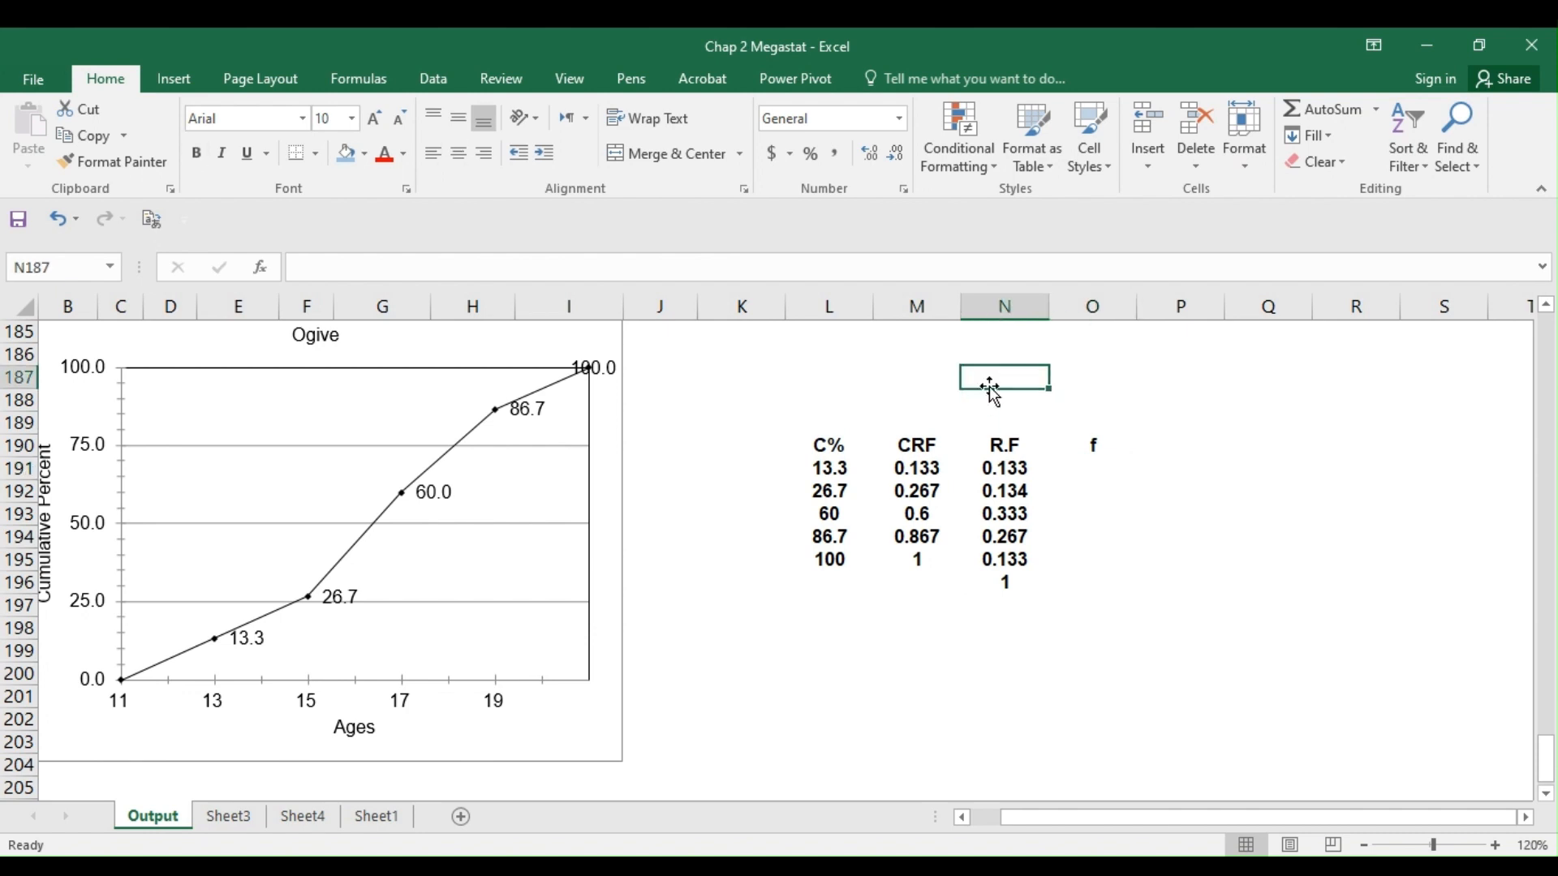
pyautogui.write('f=')
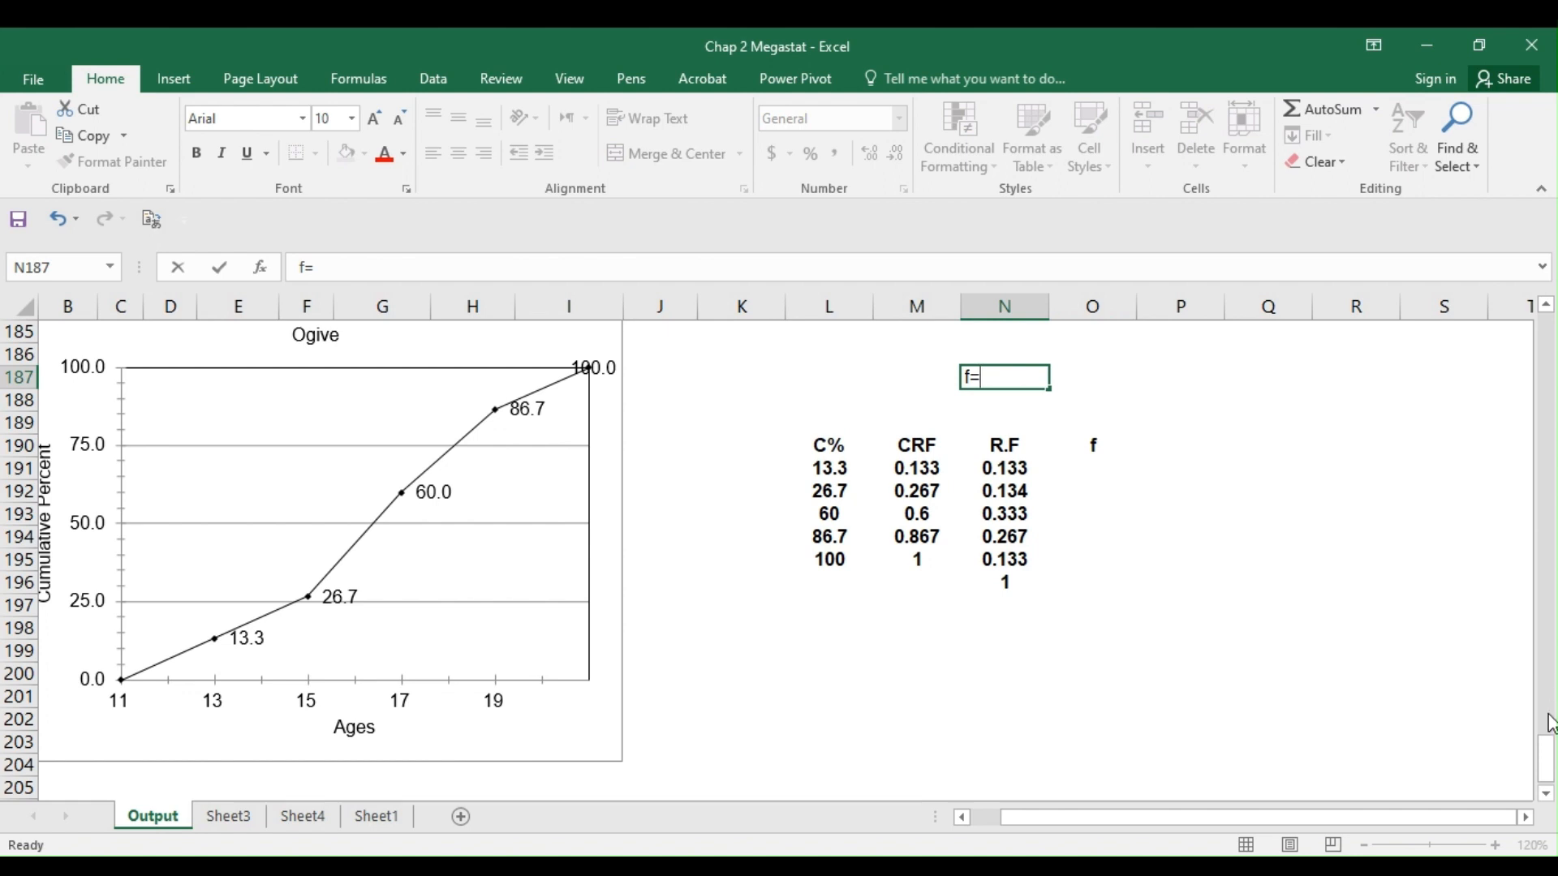
pyautogui.moveTo(1550, 755)
pyautogui.mouseDown()
pyautogui.moveTo(1551, 655)
pyautogui.moveTo(1550, 759)
pyautogui.mouseUp()
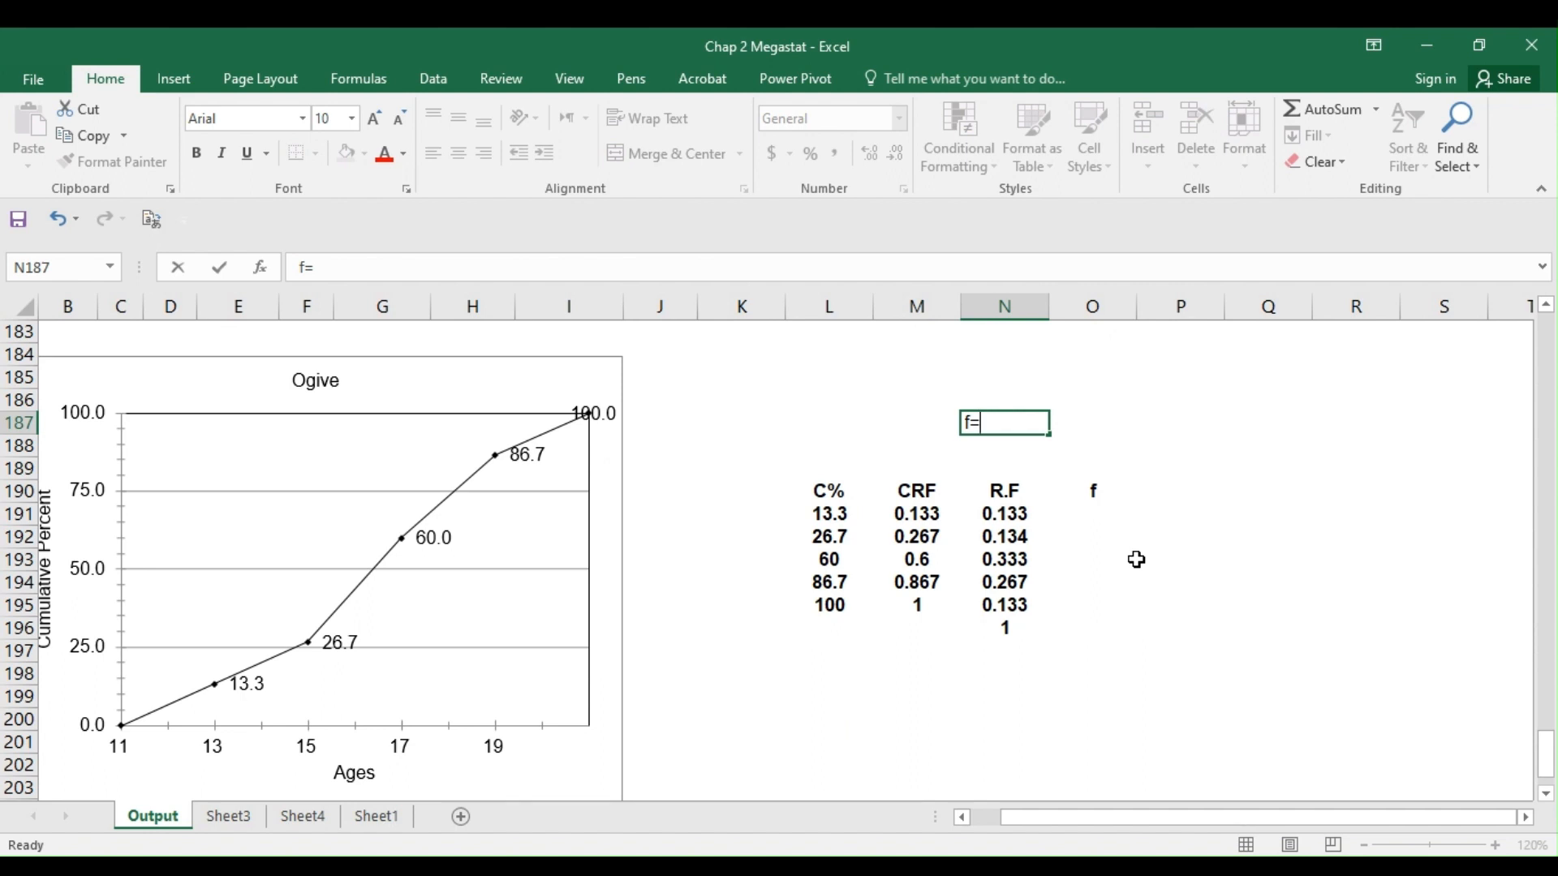
pyautogui.write('n*R.f')
# - Calculate the first group frequency in O191 with =15*N191 and fill the formula down through O195
pyautogui.click(1077, 511)
pyautogui.write('=')
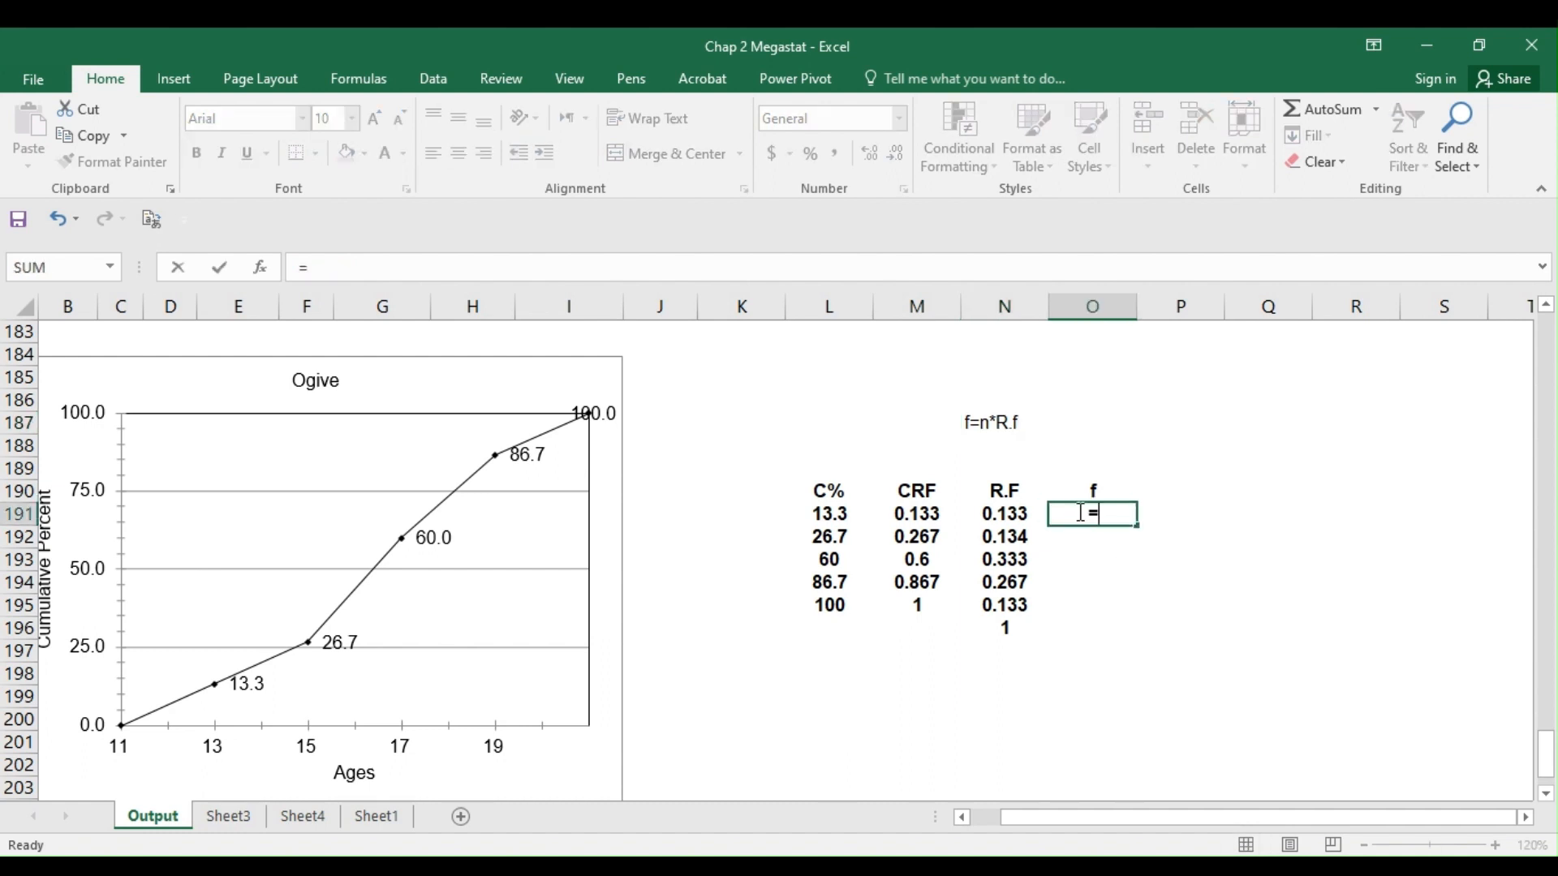
pyautogui.write('15-')
pyautogui.press('BackSpace')
pyautogui.write('*')
pyautogui.click(1021, 515)
pyautogui.press('Return')
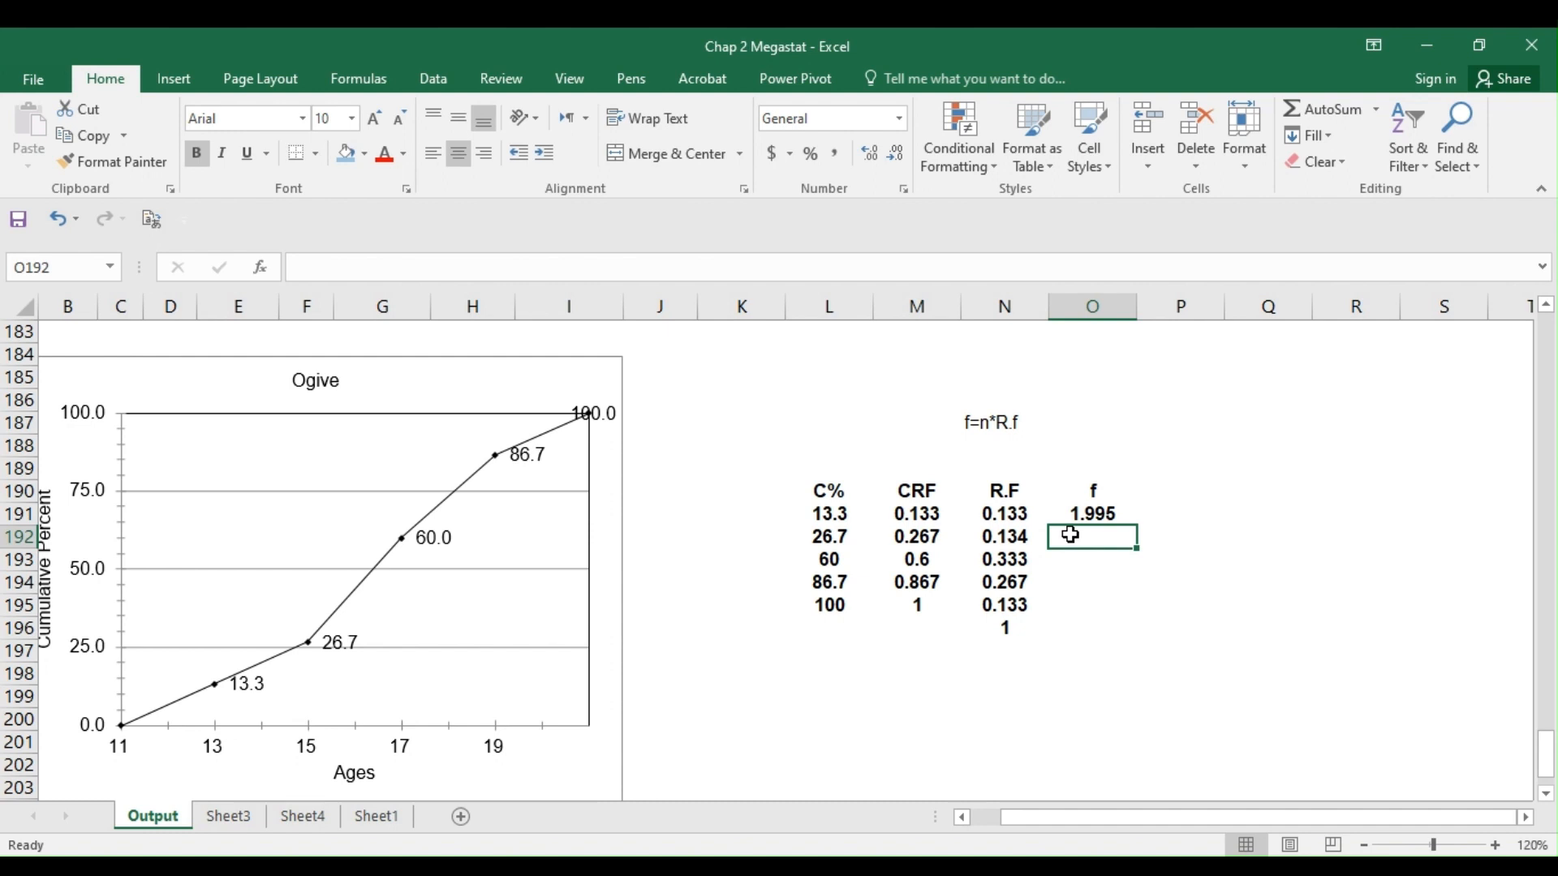
pyautogui.click(1075, 516)
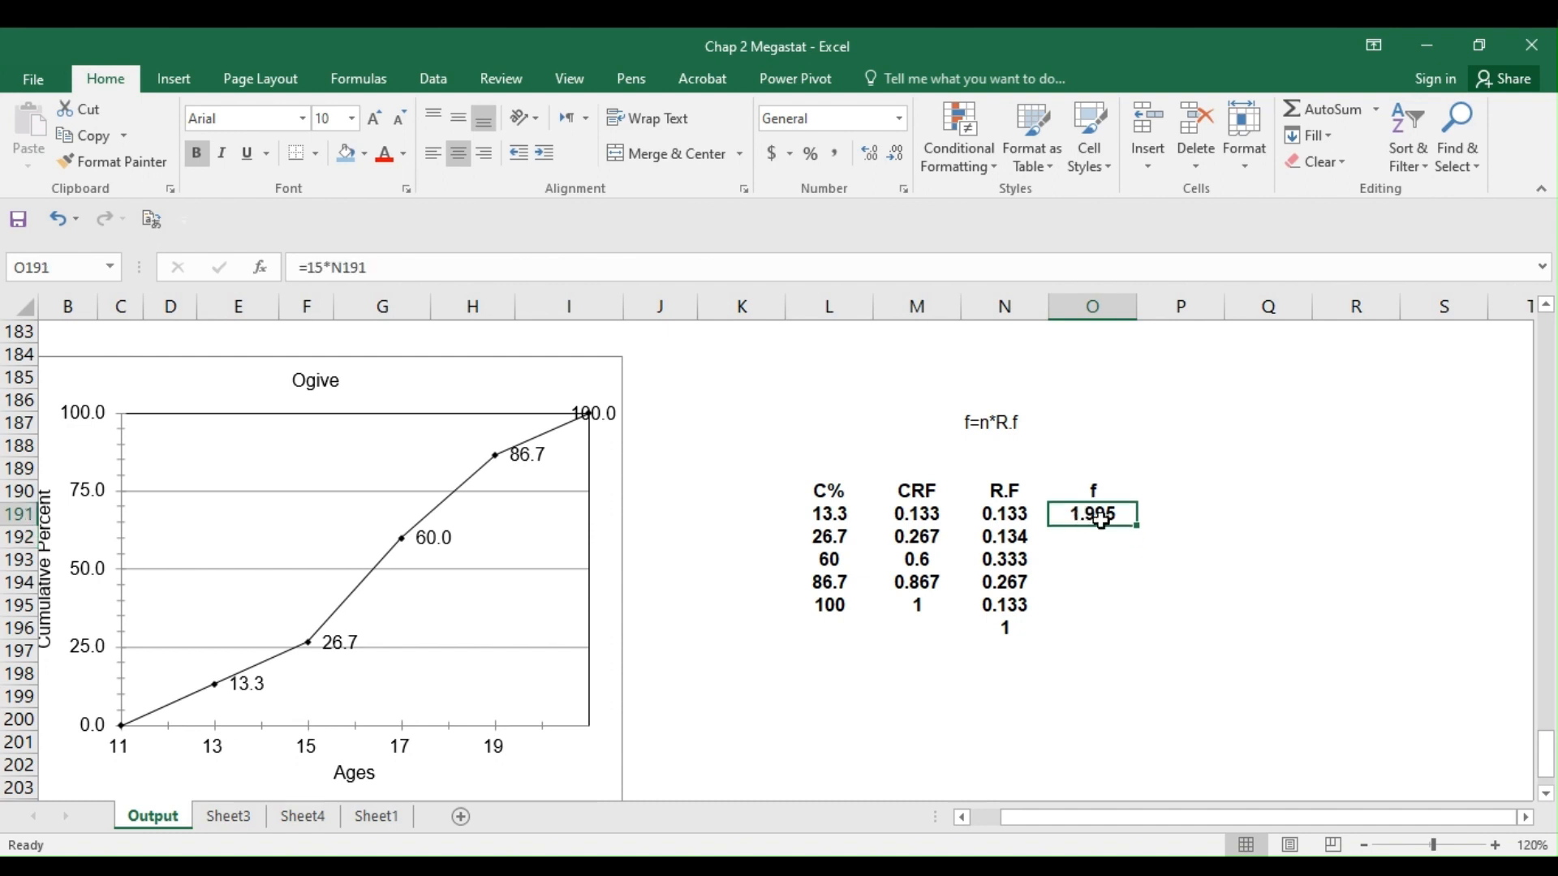
pyautogui.moveTo(1137, 528); pyautogui.dragTo(1134, 610)
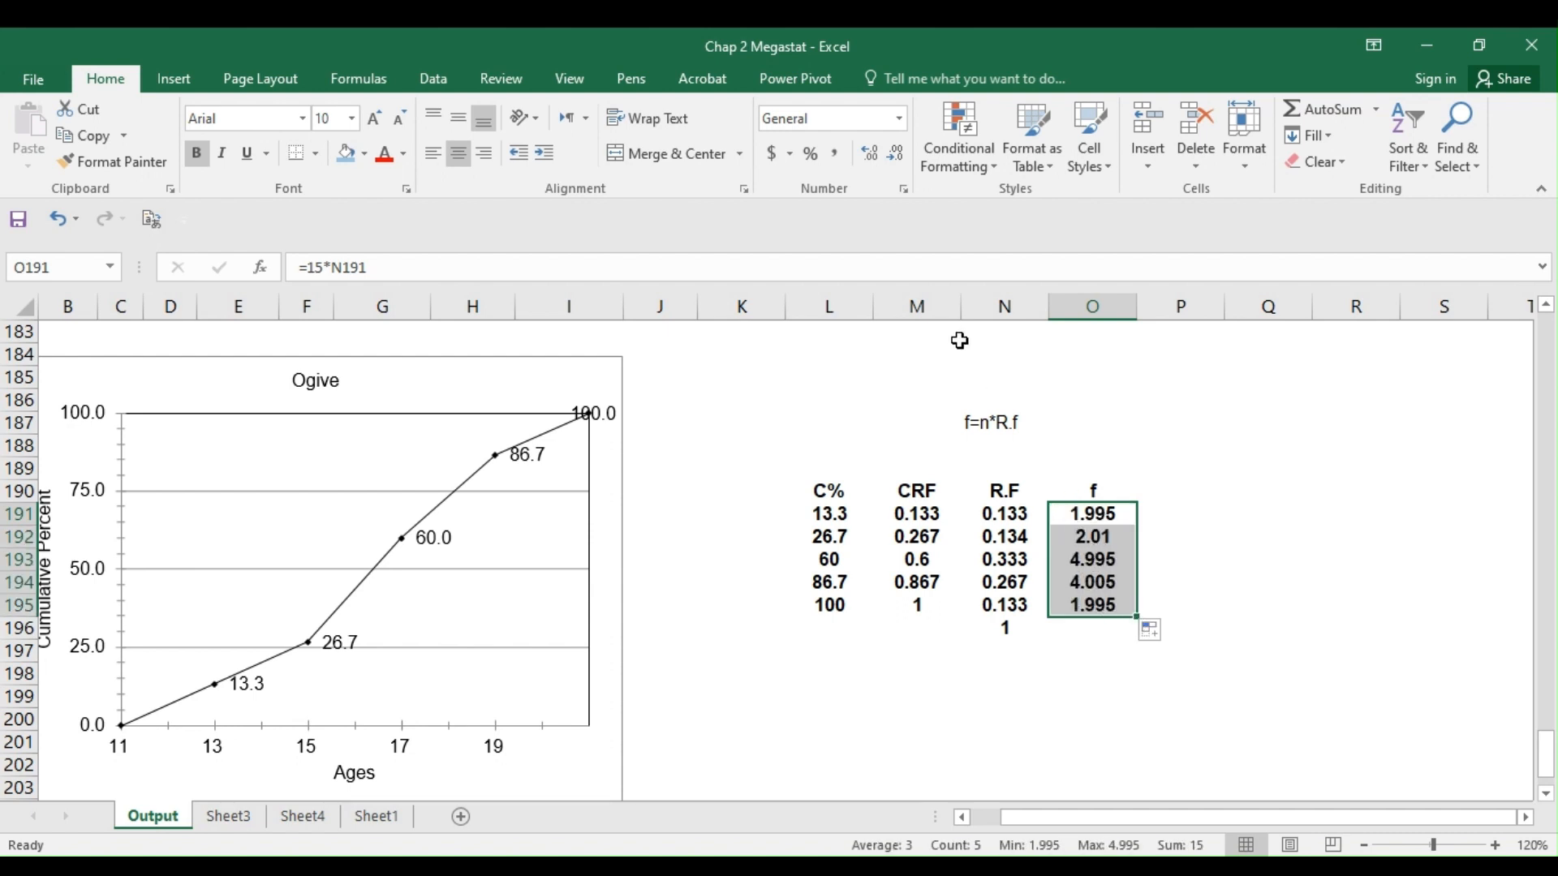
# - Show the frequencies in O191:O195 without decimal places and compare them with the Ages frequency distribution table
pyautogui.click(896, 154)
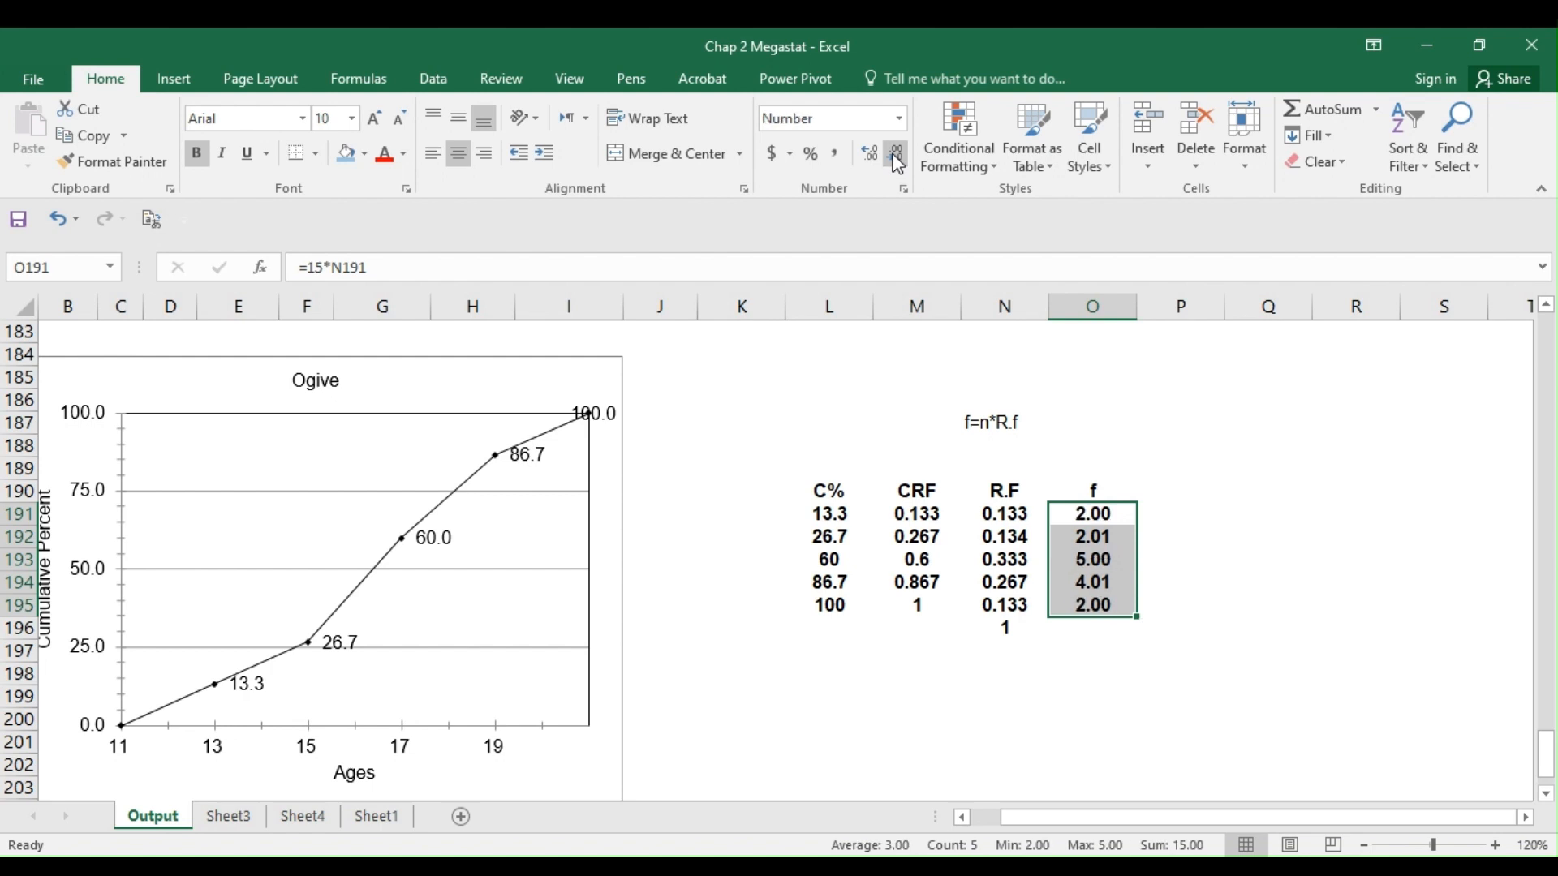
pyautogui.click(895, 154)
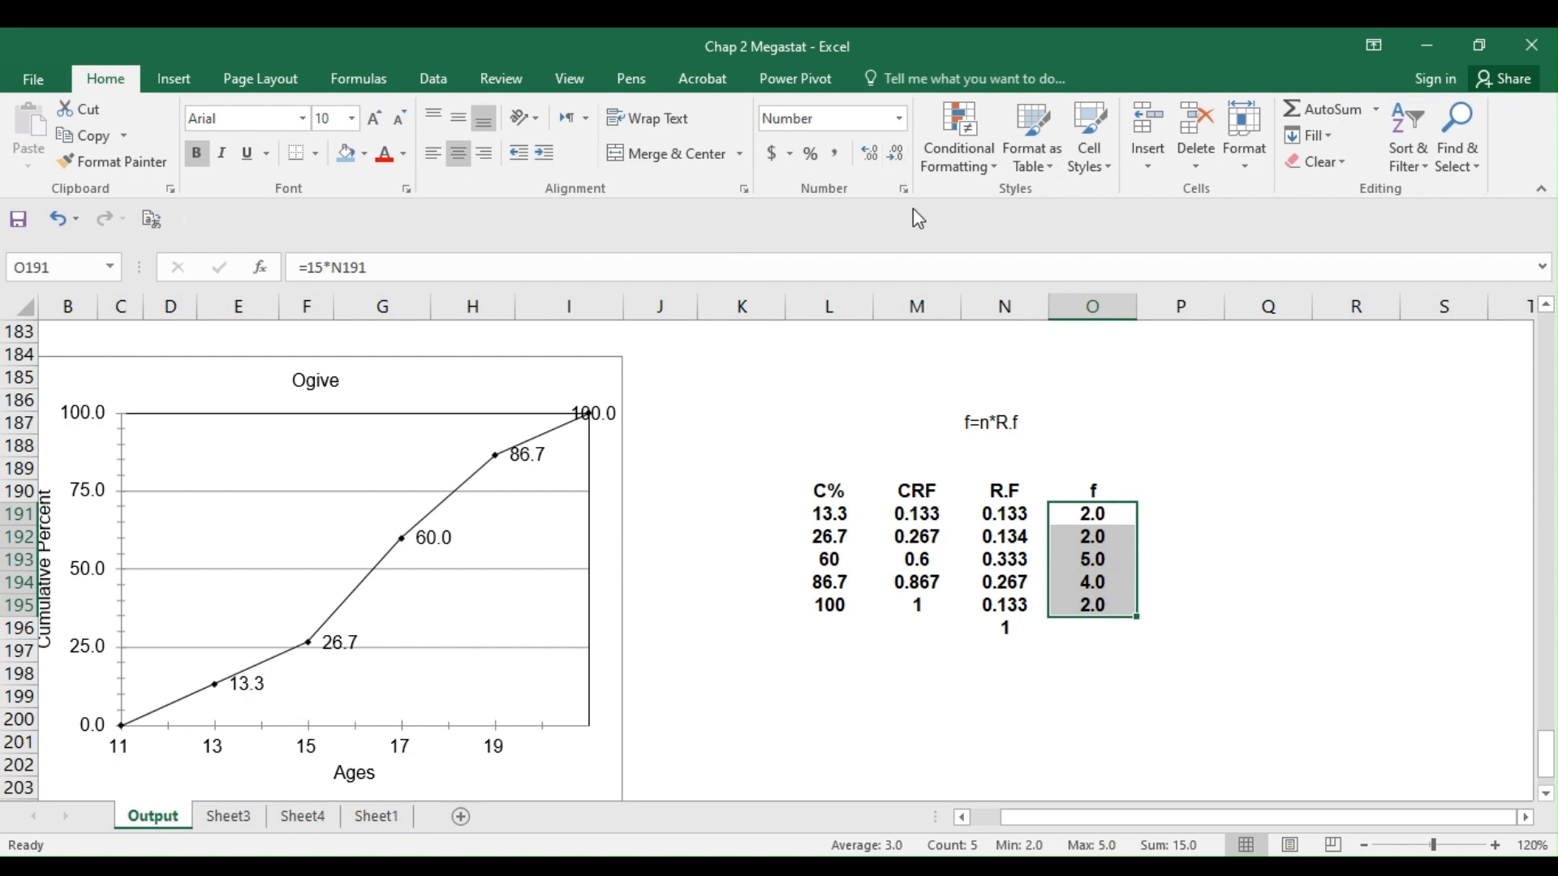
pyautogui.click(899, 162)
pyautogui.click(1075, 654)
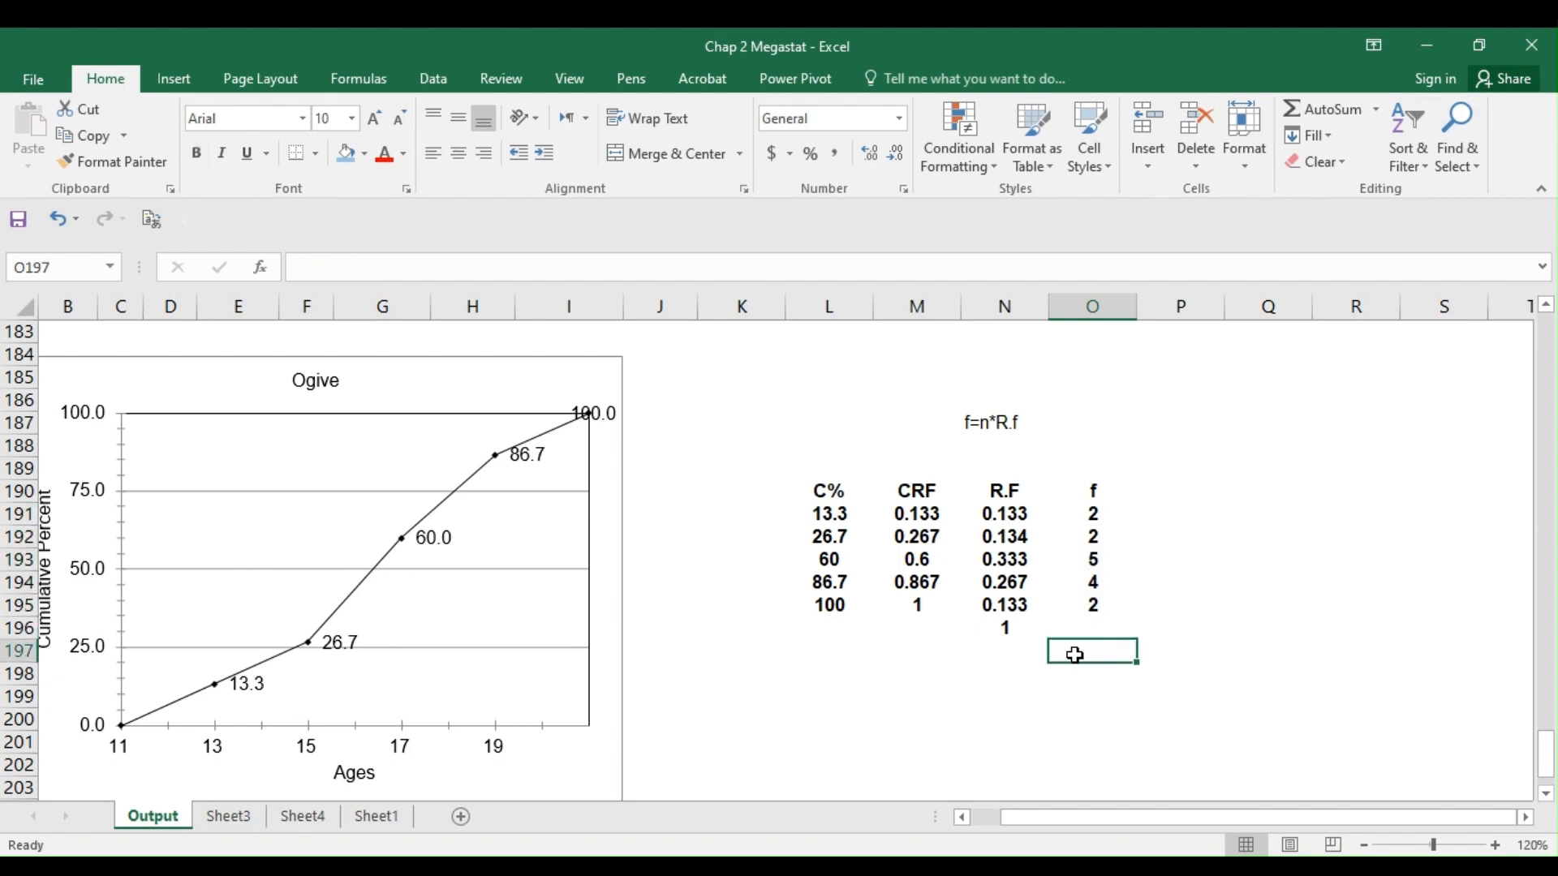
pyautogui.moveTo(1547, 755); pyautogui.dragTo(1541, 625)
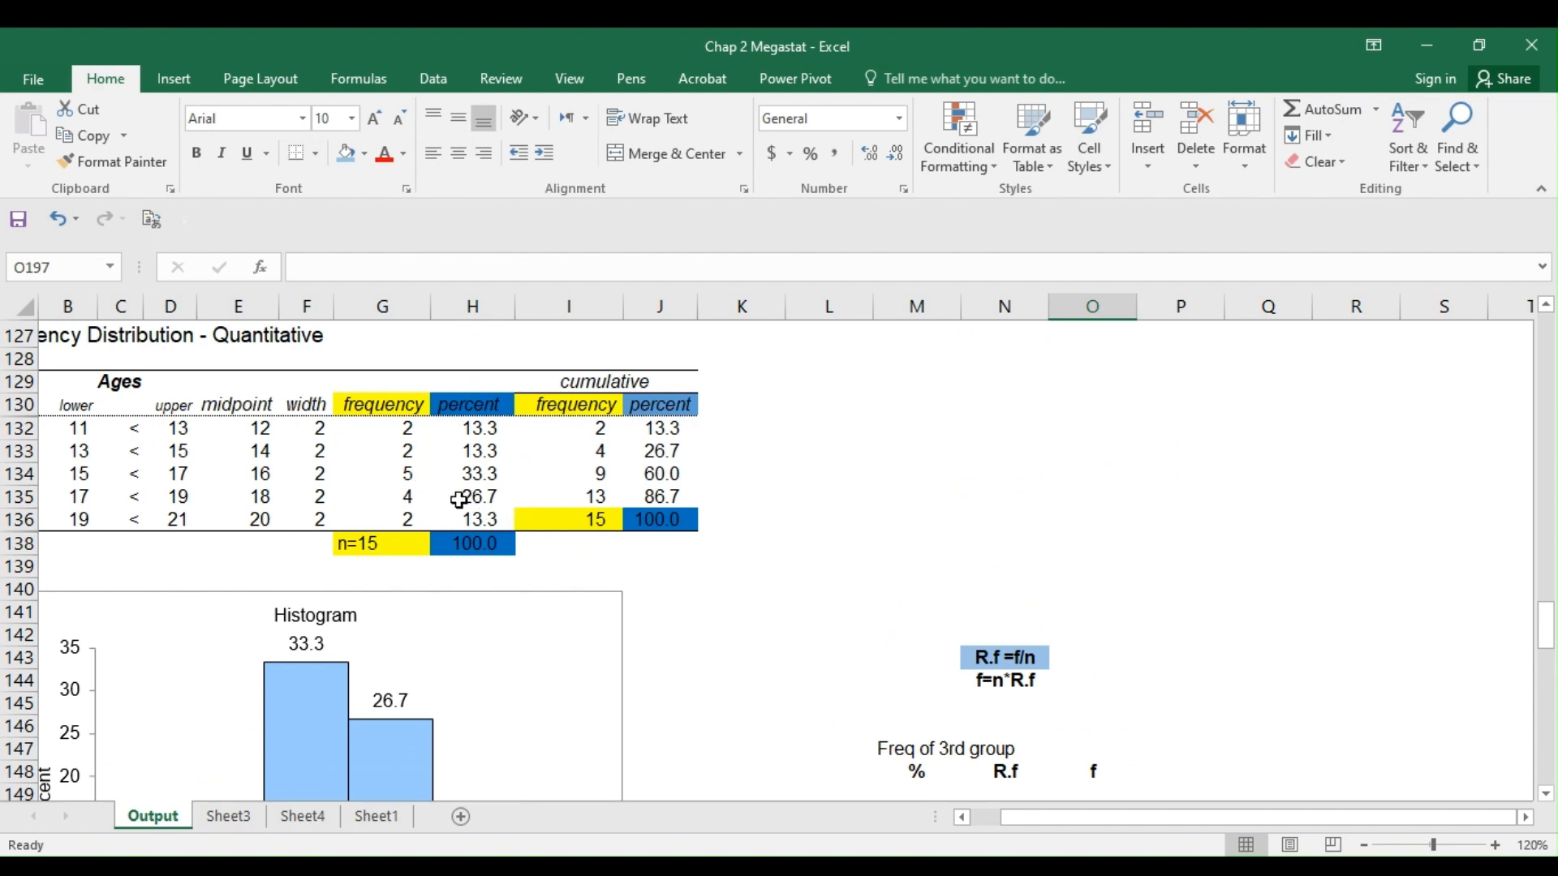
pyautogui.moveTo(1546, 633); pyautogui.dragTo(1553, 767)
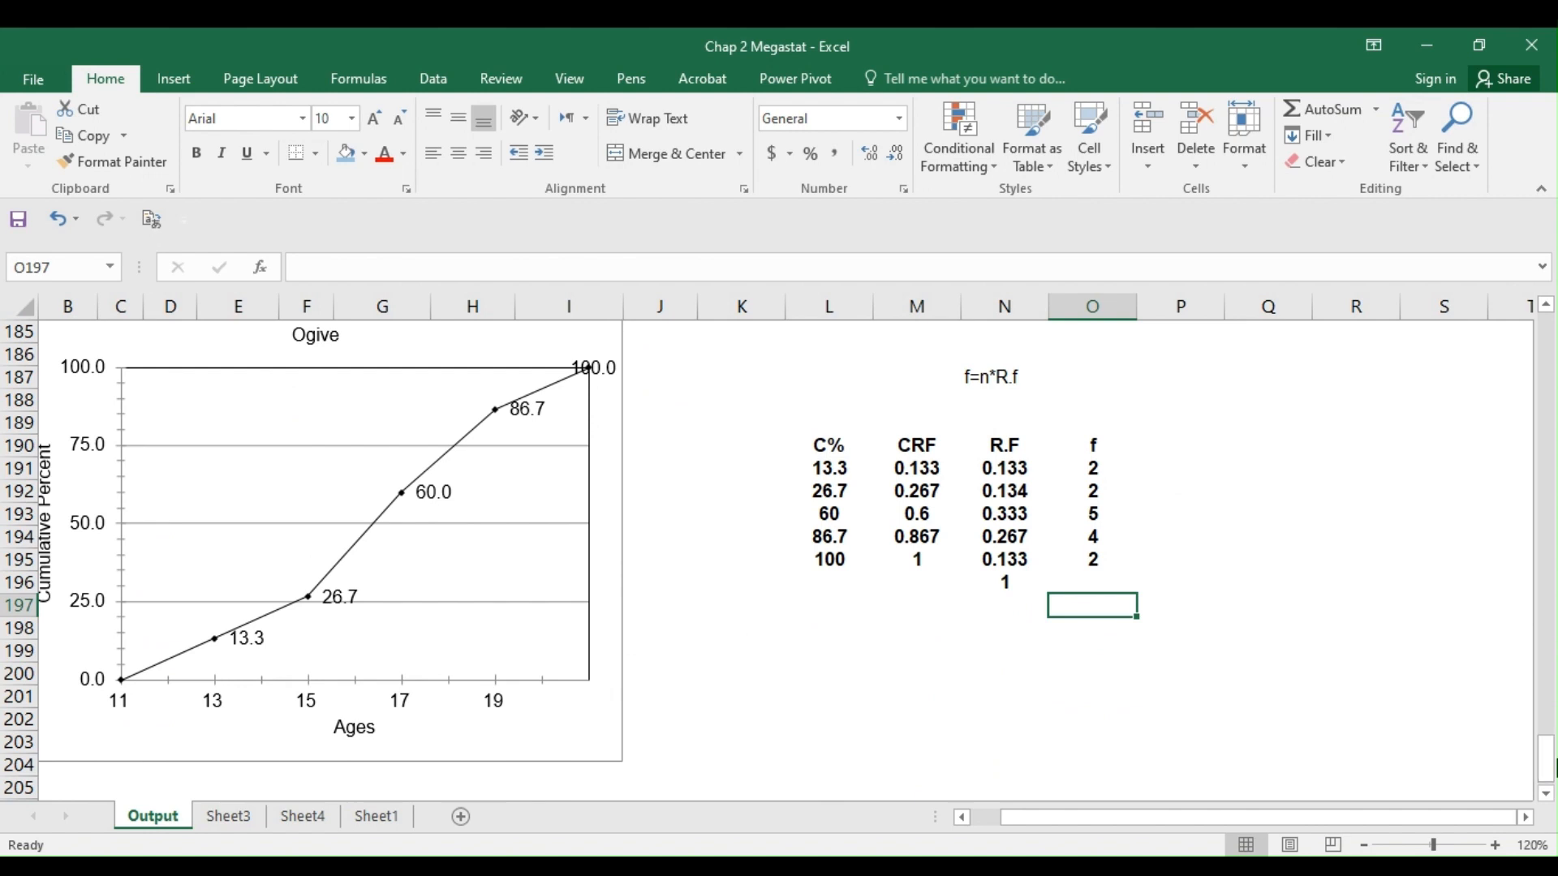
# - Merge and center L199:P199 and begin the note with the text Freq between 17 and 19
pyautogui.moveTo(830, 655); pyautogui.dragTo(1138, 657)
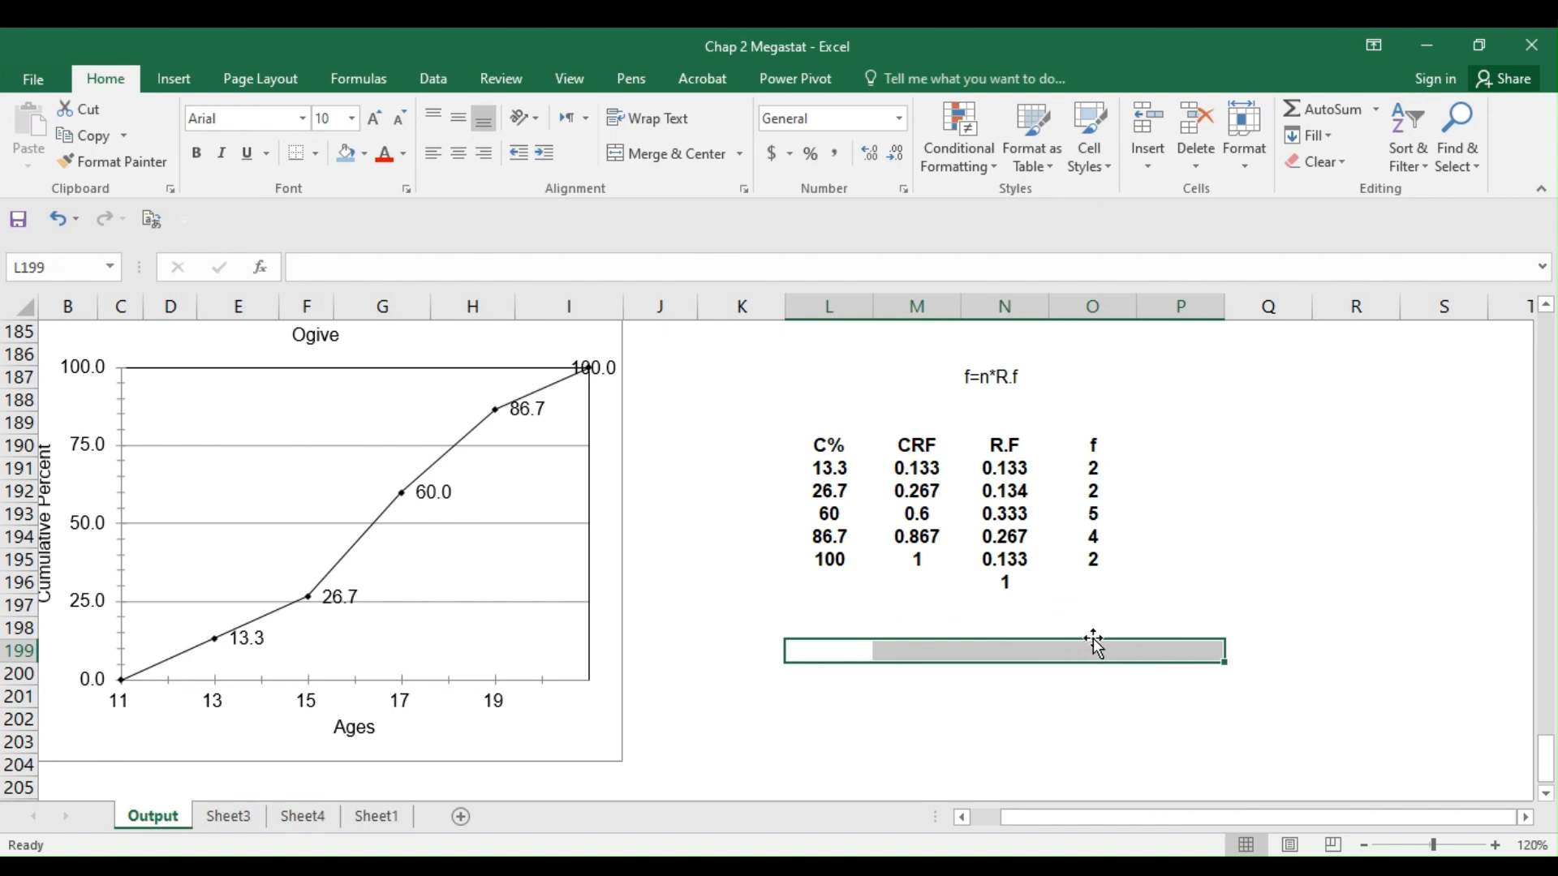
pyautogui.click(643, 159)
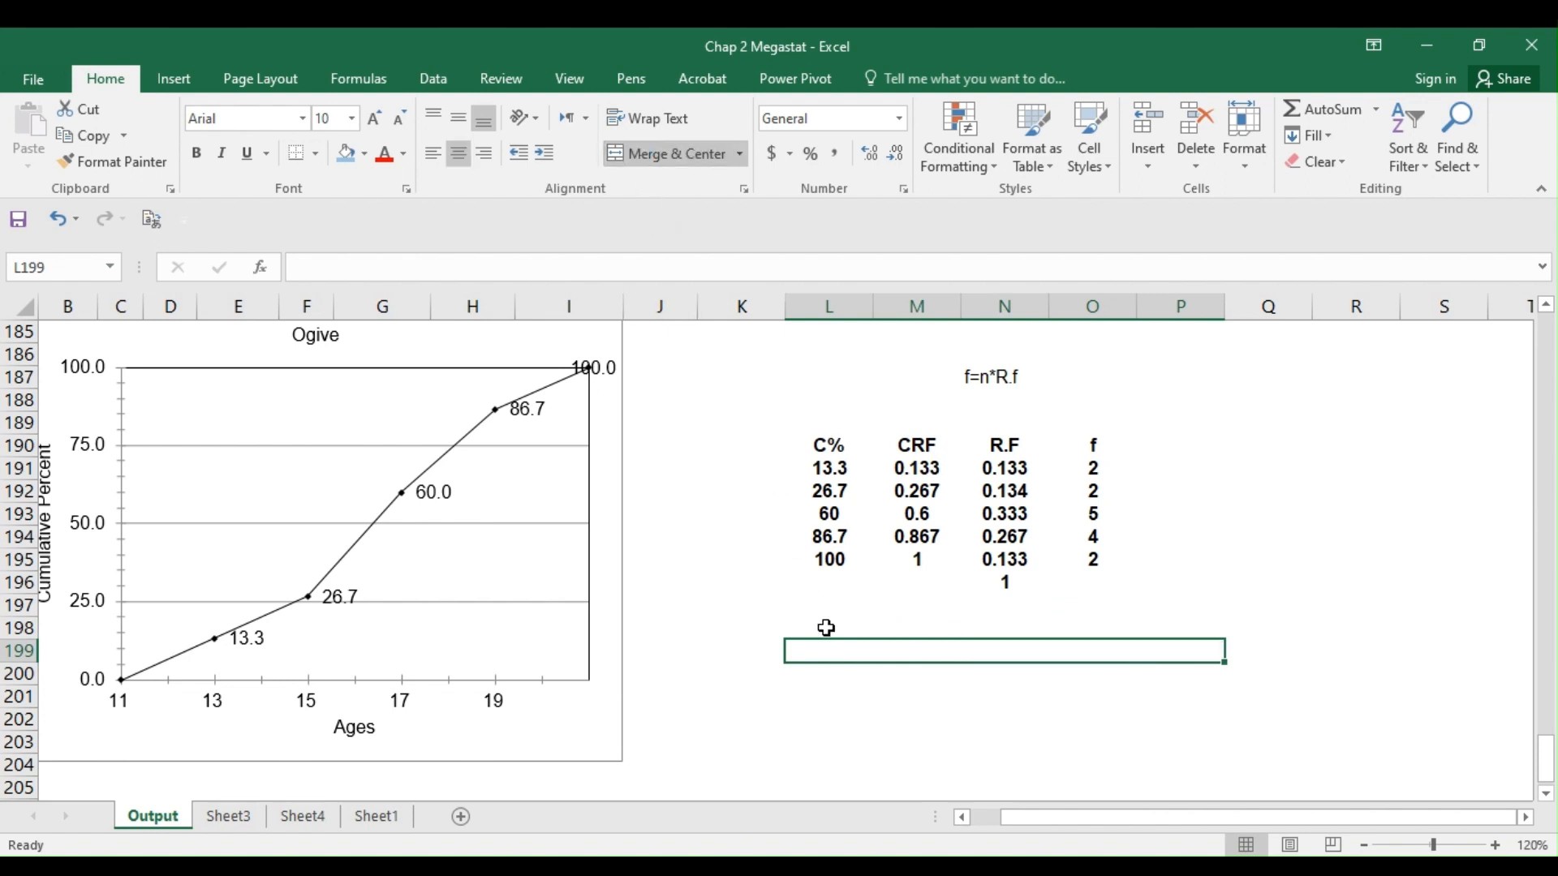
pyautogui.write('Fr')
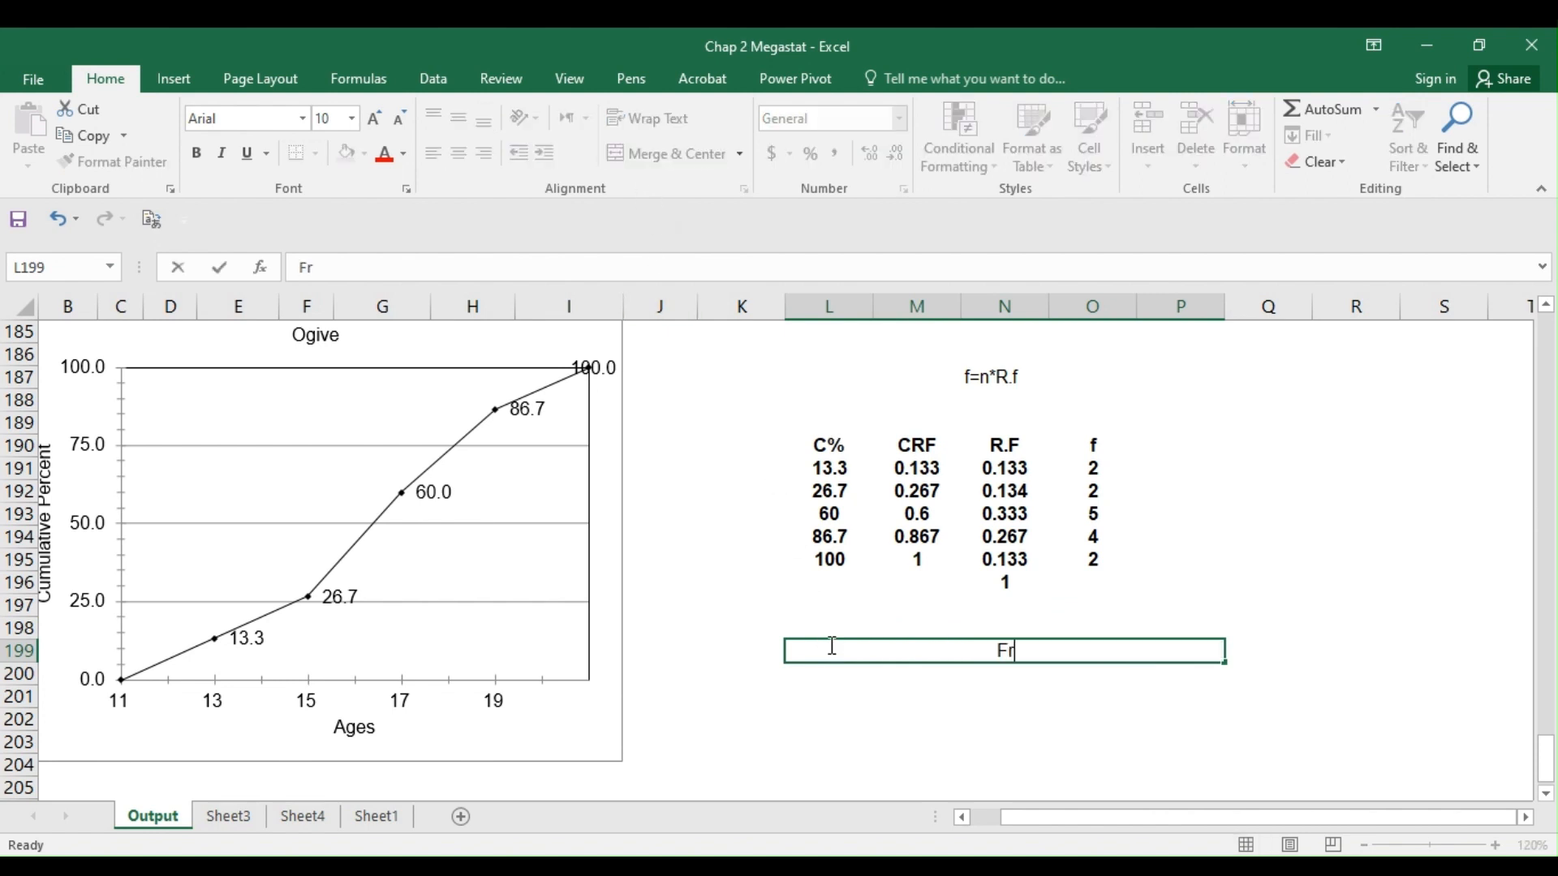
pyautogui.write('eq between')
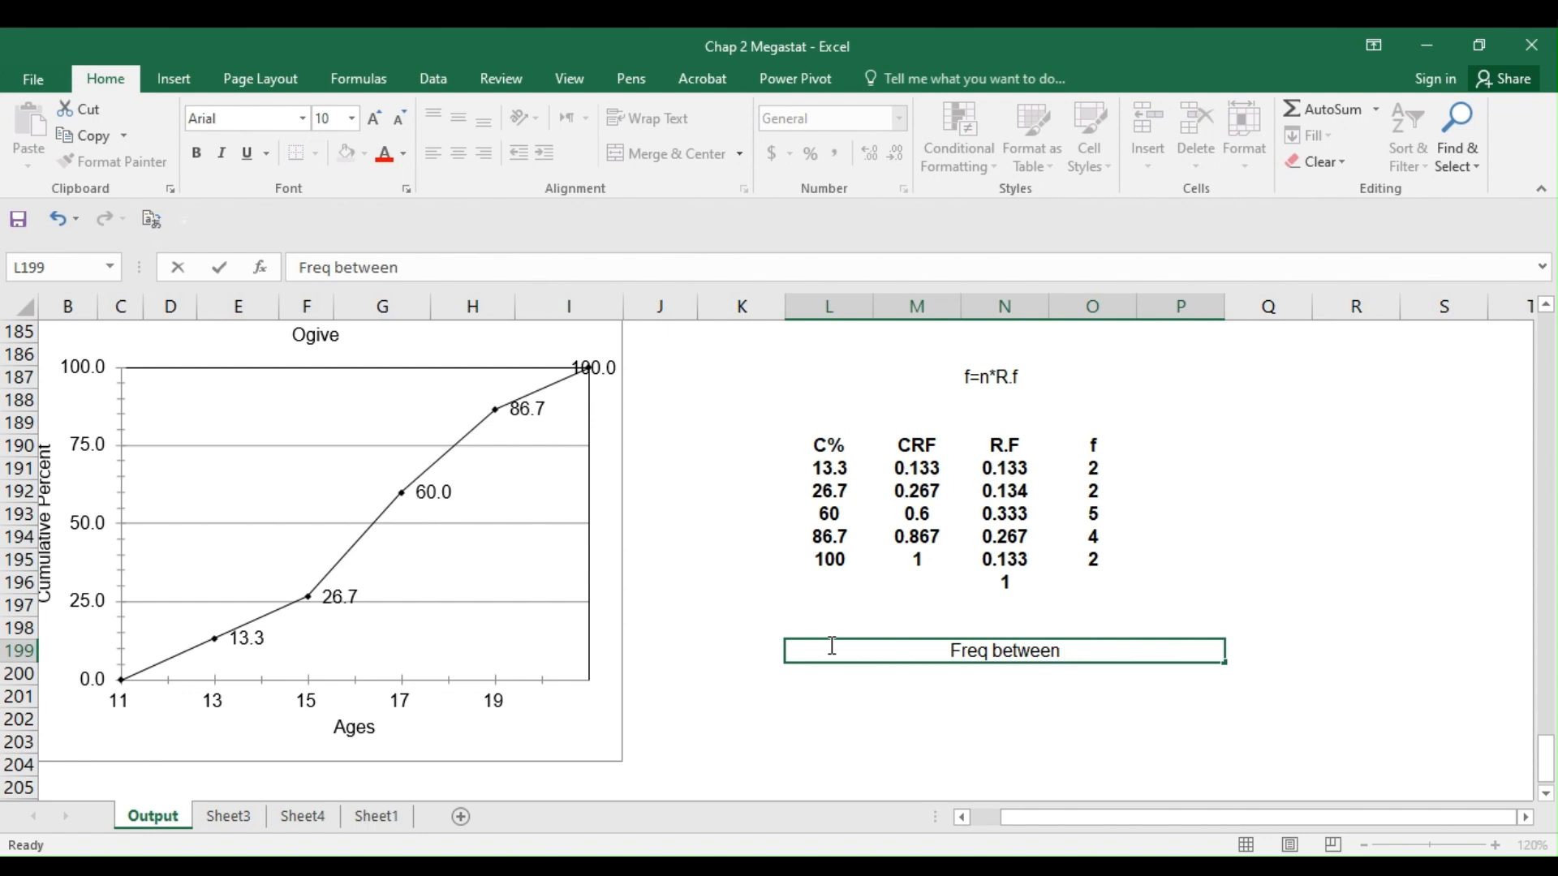
pyautogui.write('15')
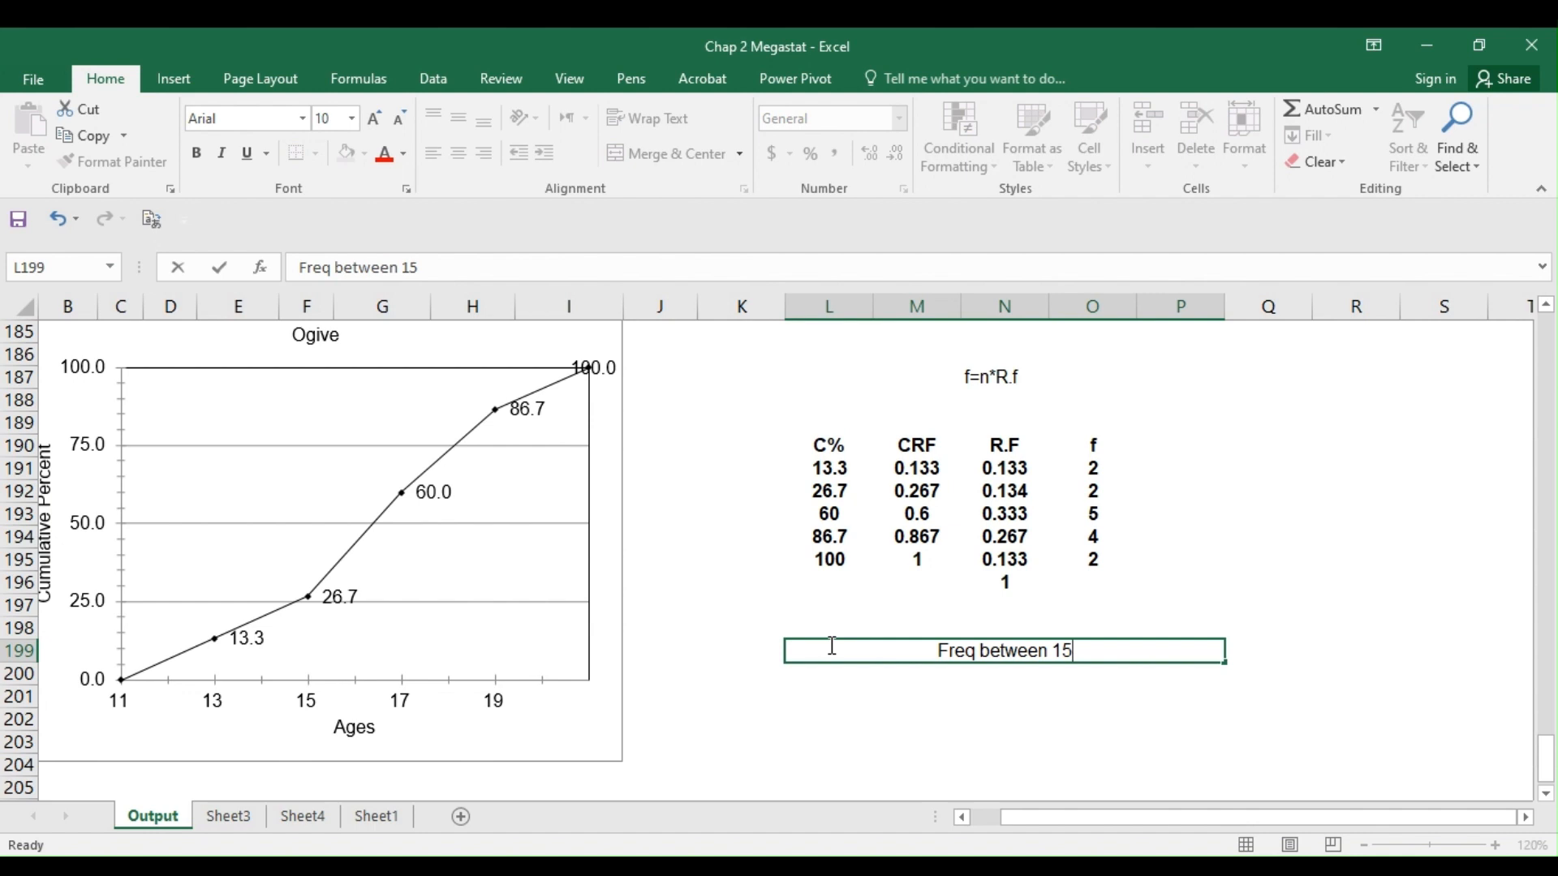
pyautogui.press('BackSpace')
pyautogui.press('BackSpace')
pyautogui.write('1')
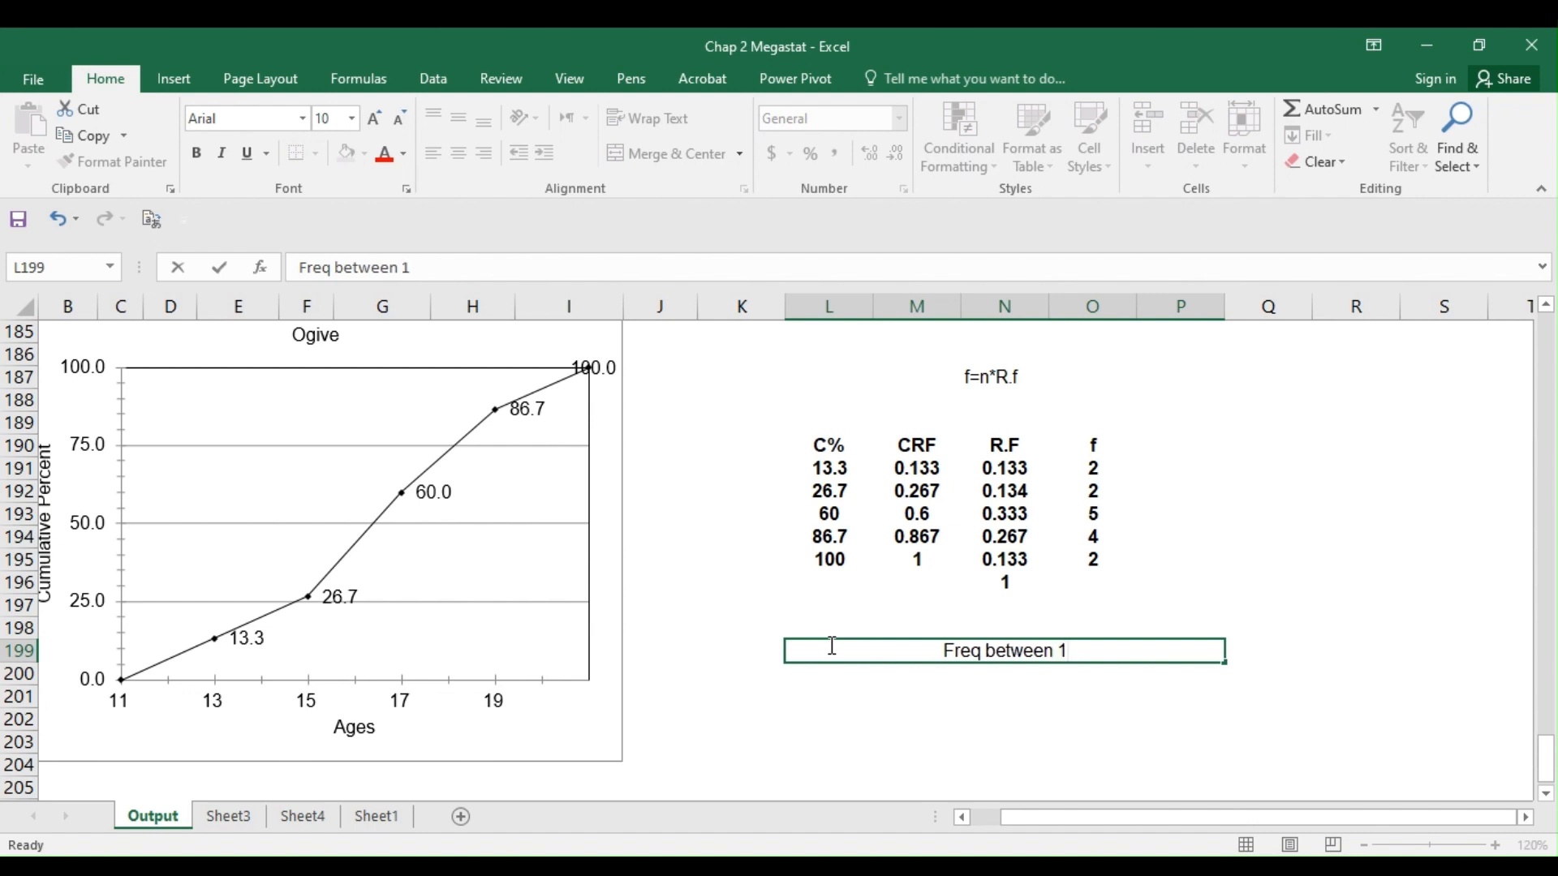
pyautogui.write('7 and')
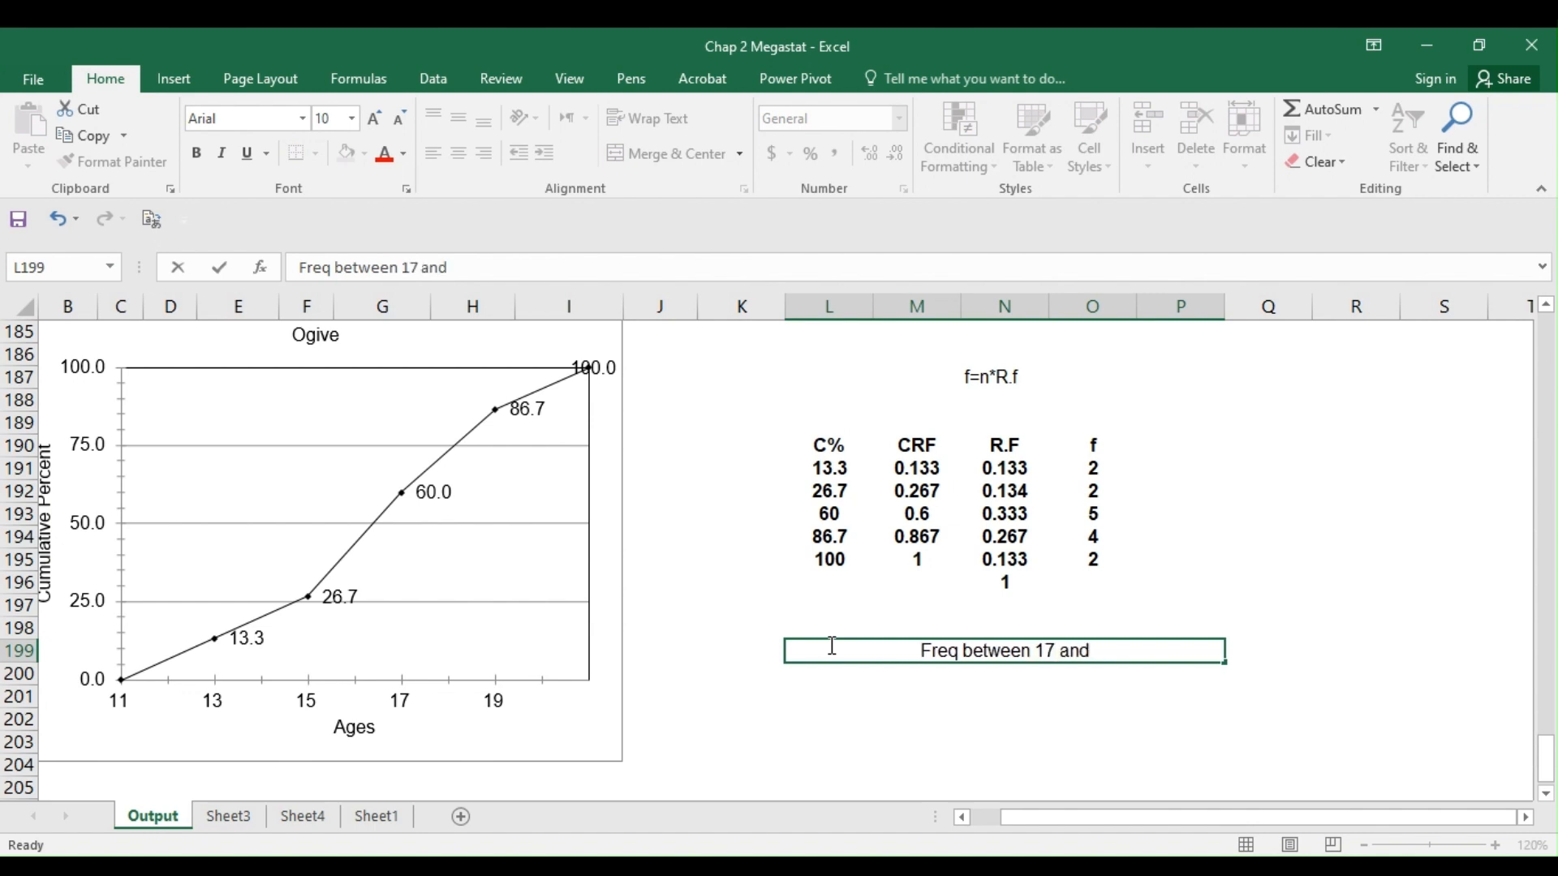
pyautogui.write(' 19')
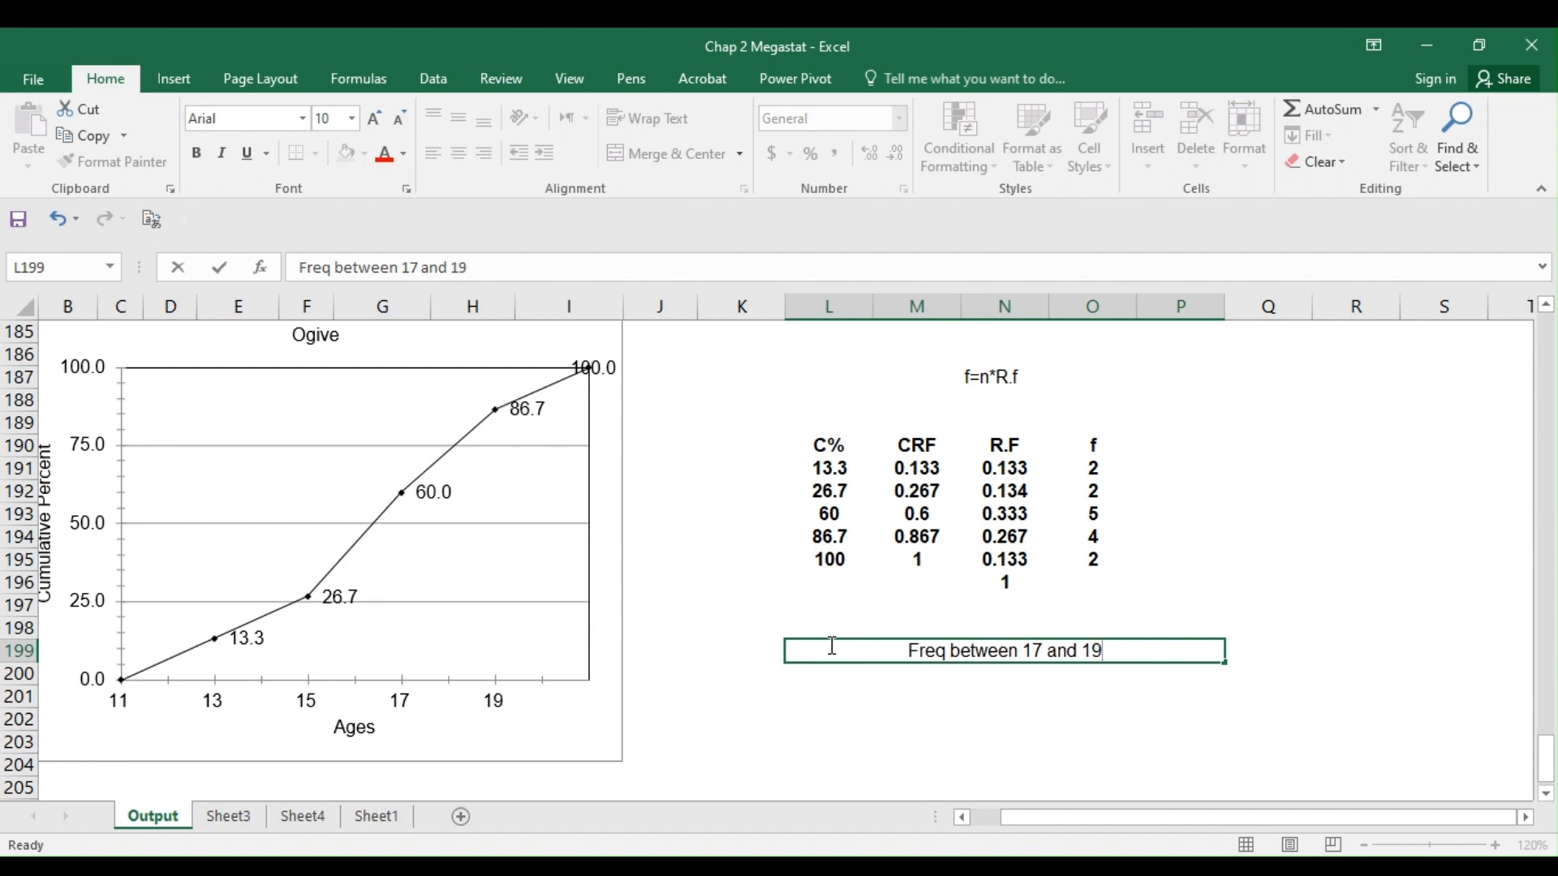
# - Extend the note in L199 with the ogive percentage calculation =86.7-60=26.7=
pyautogui.write(' =')
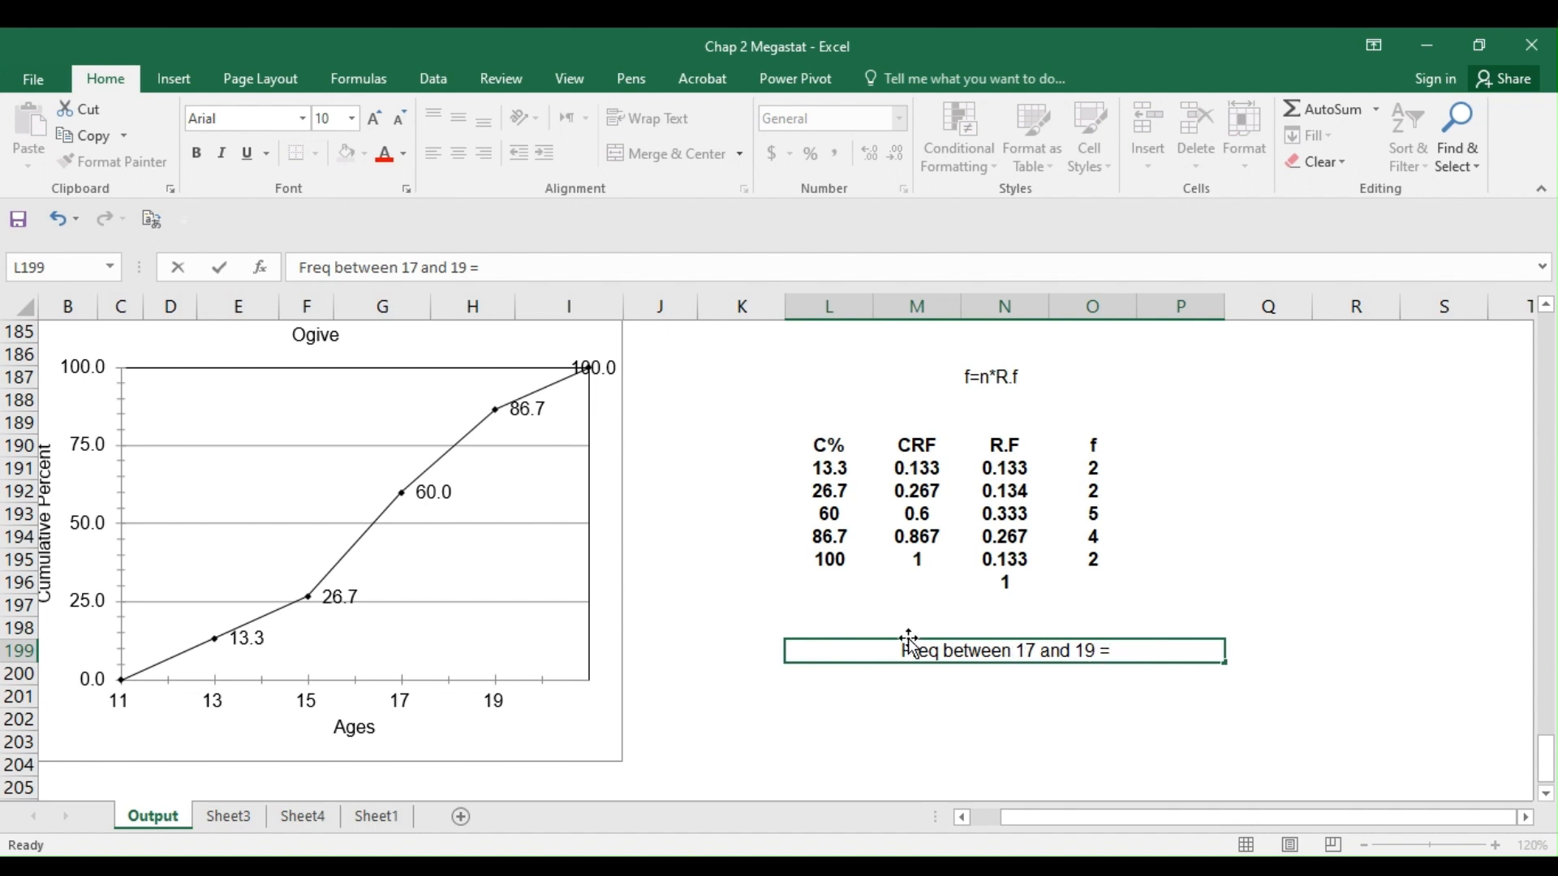
pyautogui.write('86.7-')
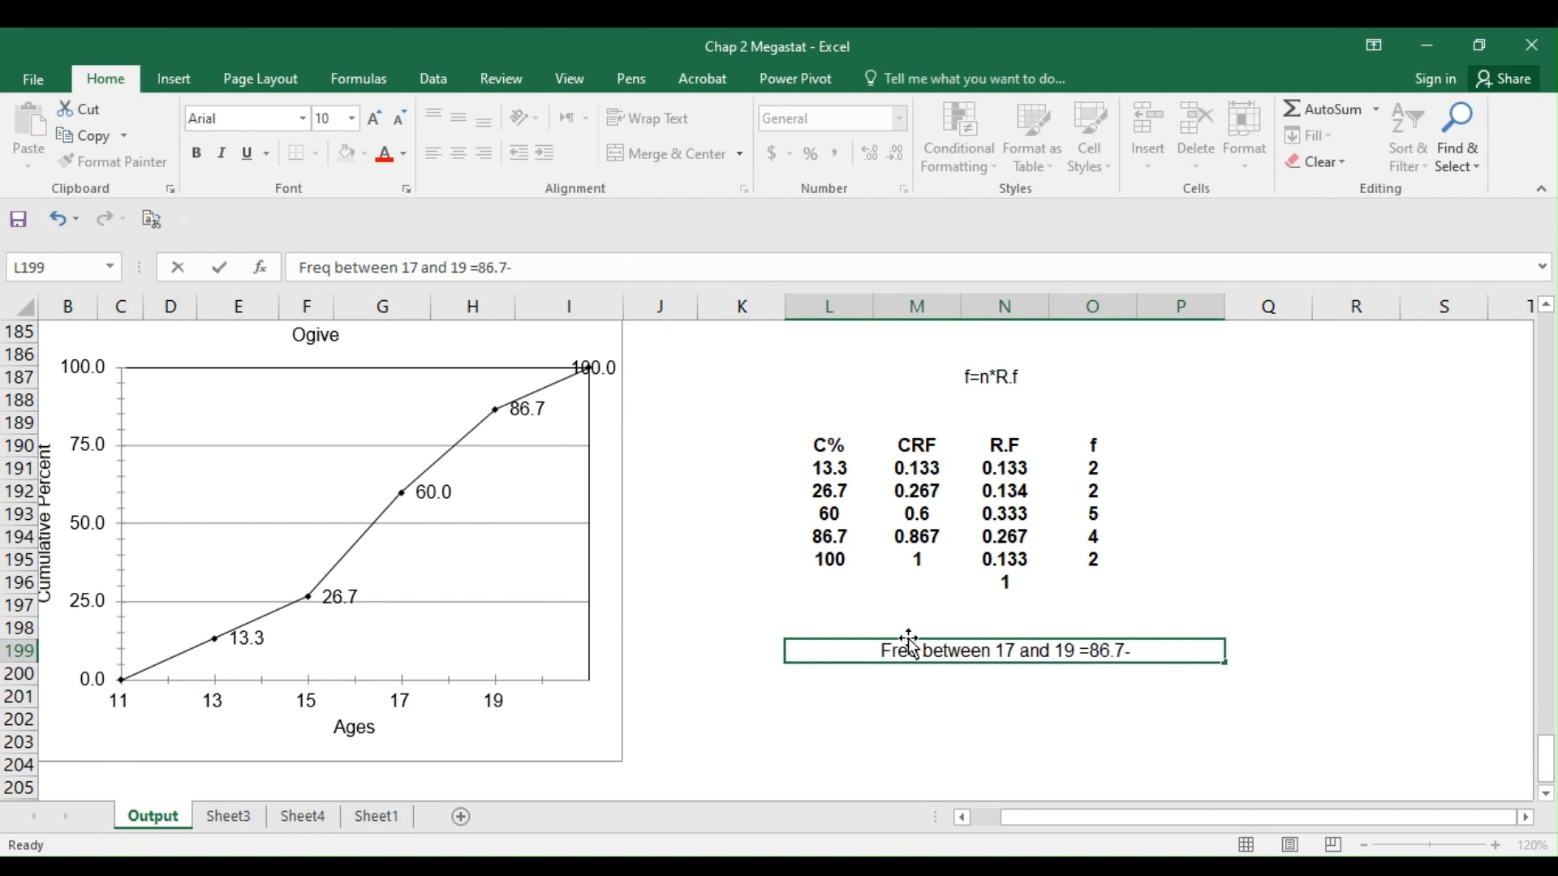
pyautogui.write('90')
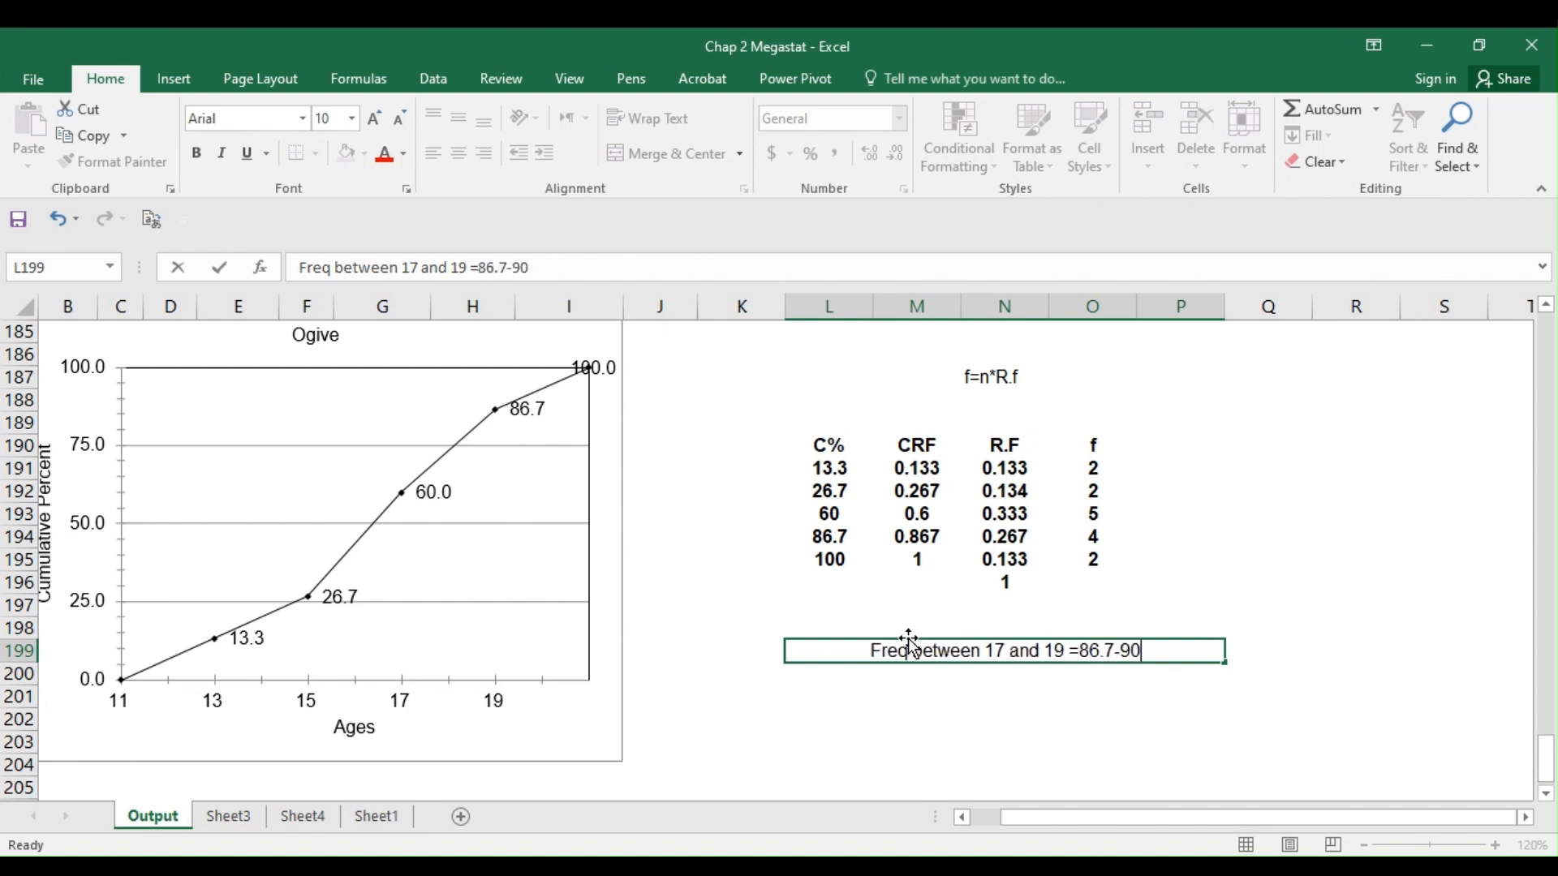
pyautogui.press('BackSpace')
pyautogui.press('BackSpace')
pyautogui.write('60=')
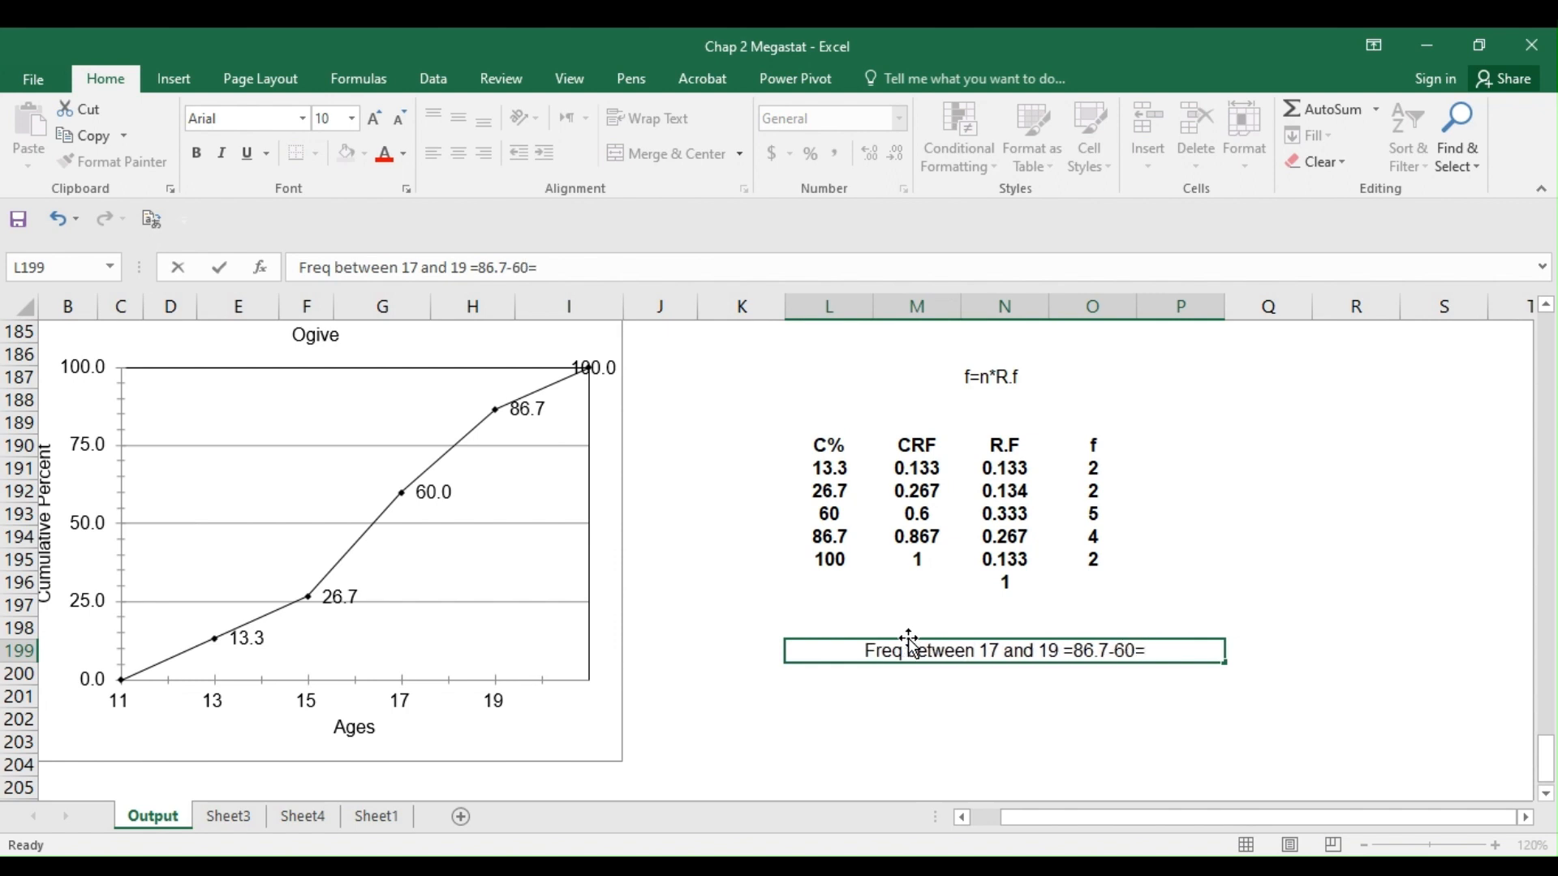
pyautogui.write('26.7')
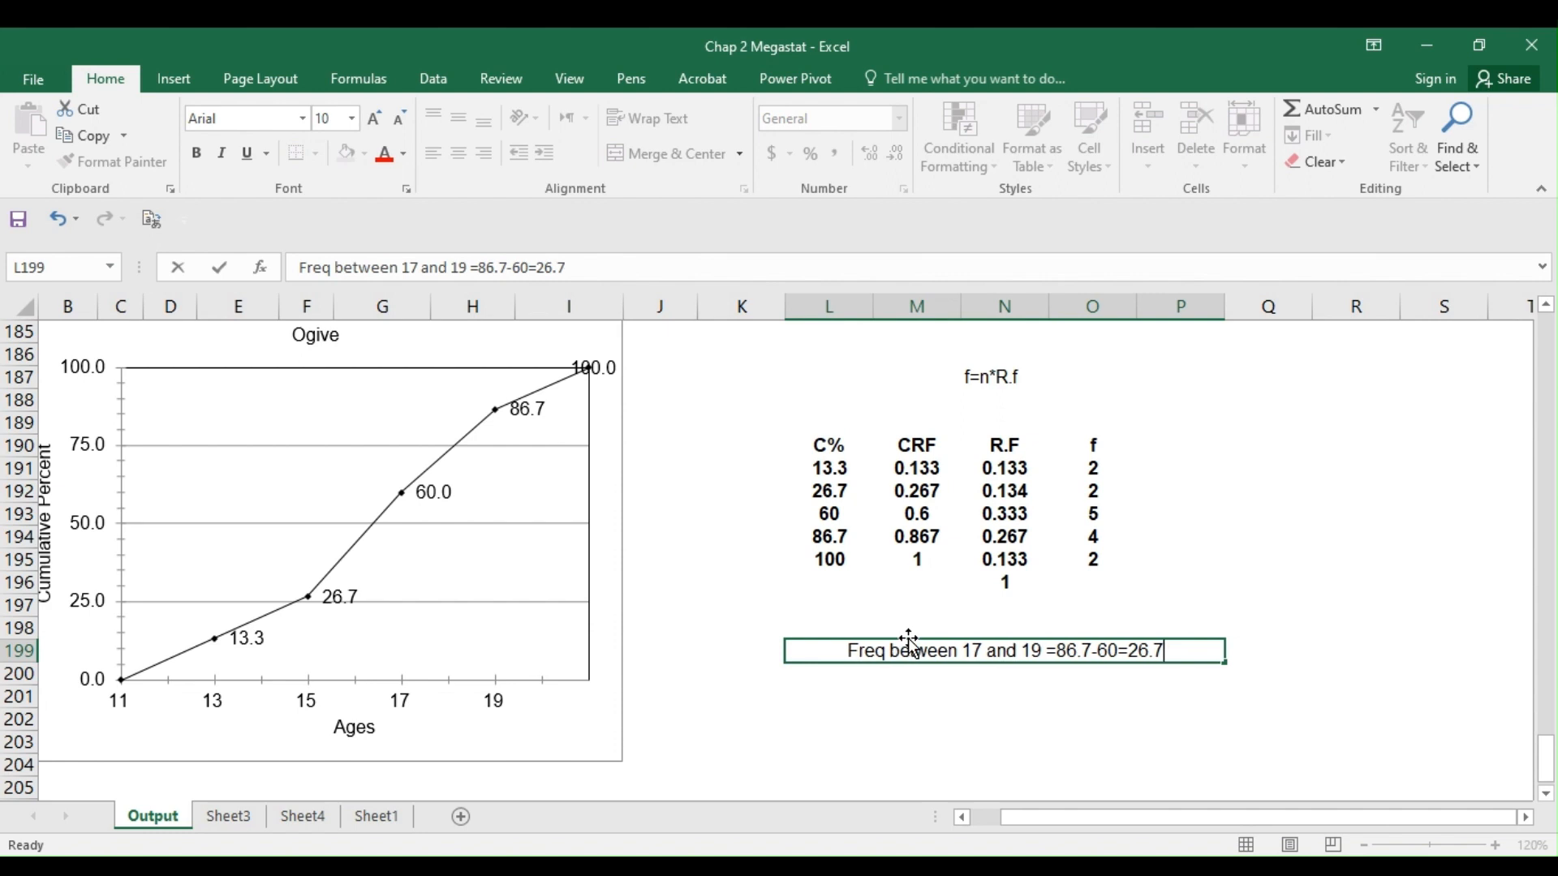
pyautogui.write('=')
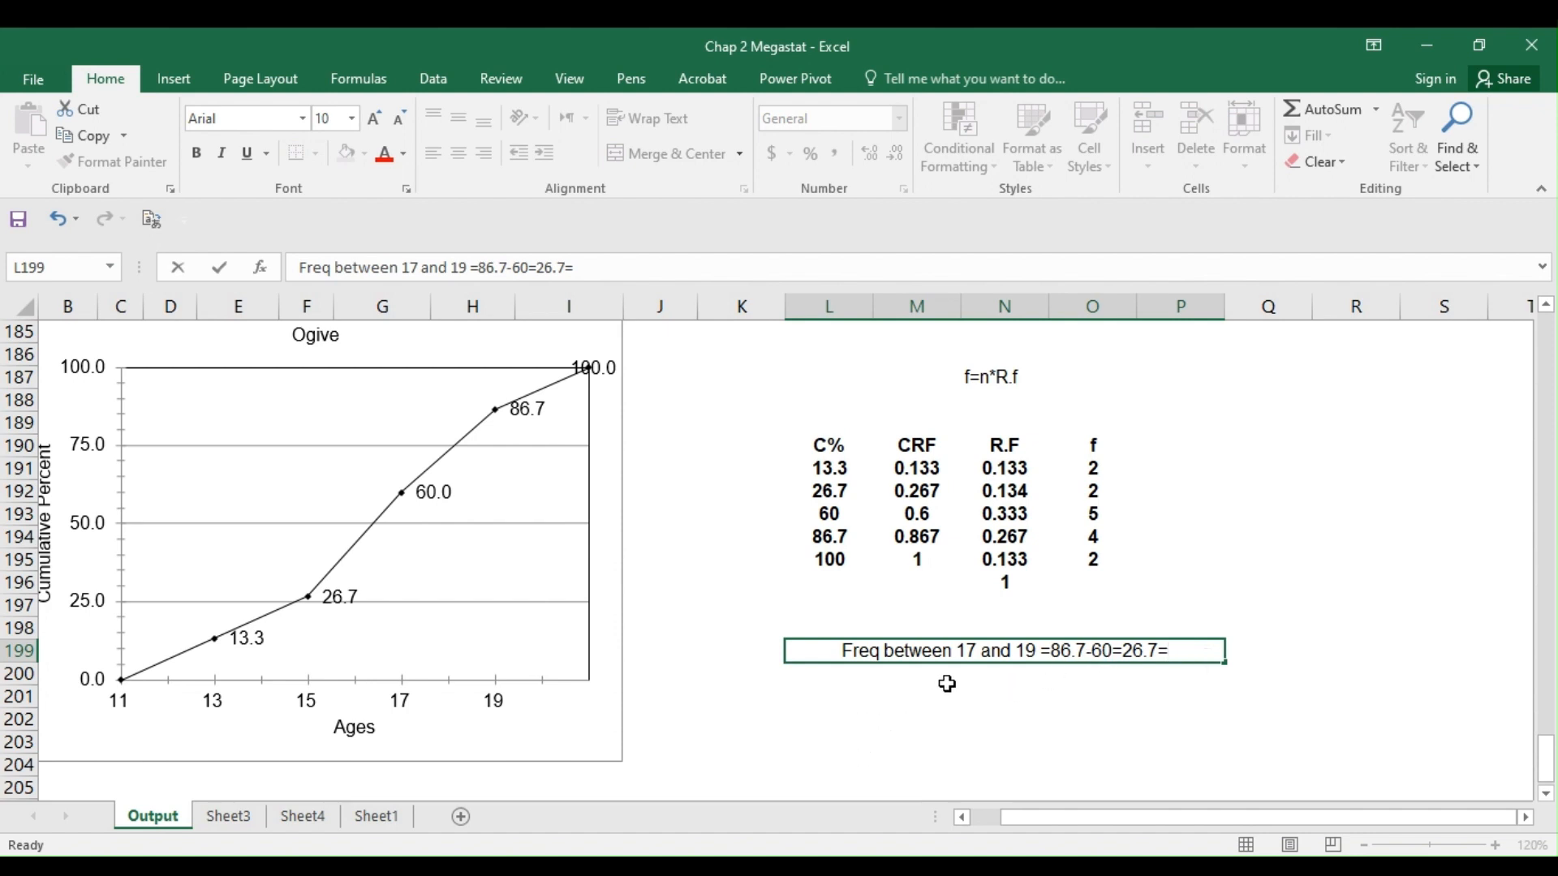
# - Calculate the frequency between 17 and 19 in Q199 with the formula =0.267*15
pyautogui.click(1249, 651)
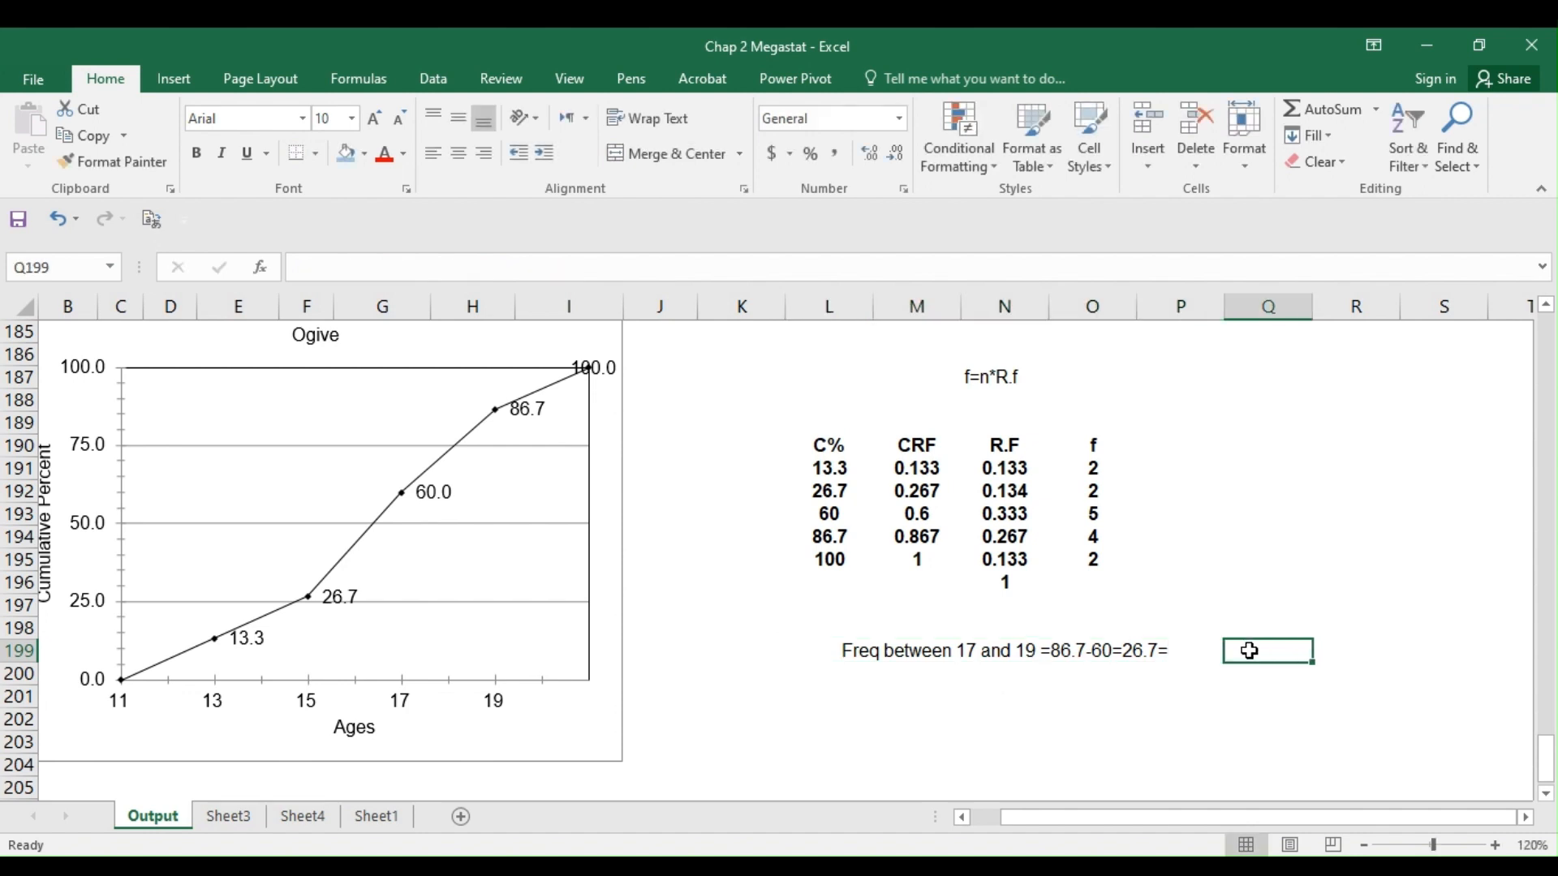
pyautogui.write('=0.267')
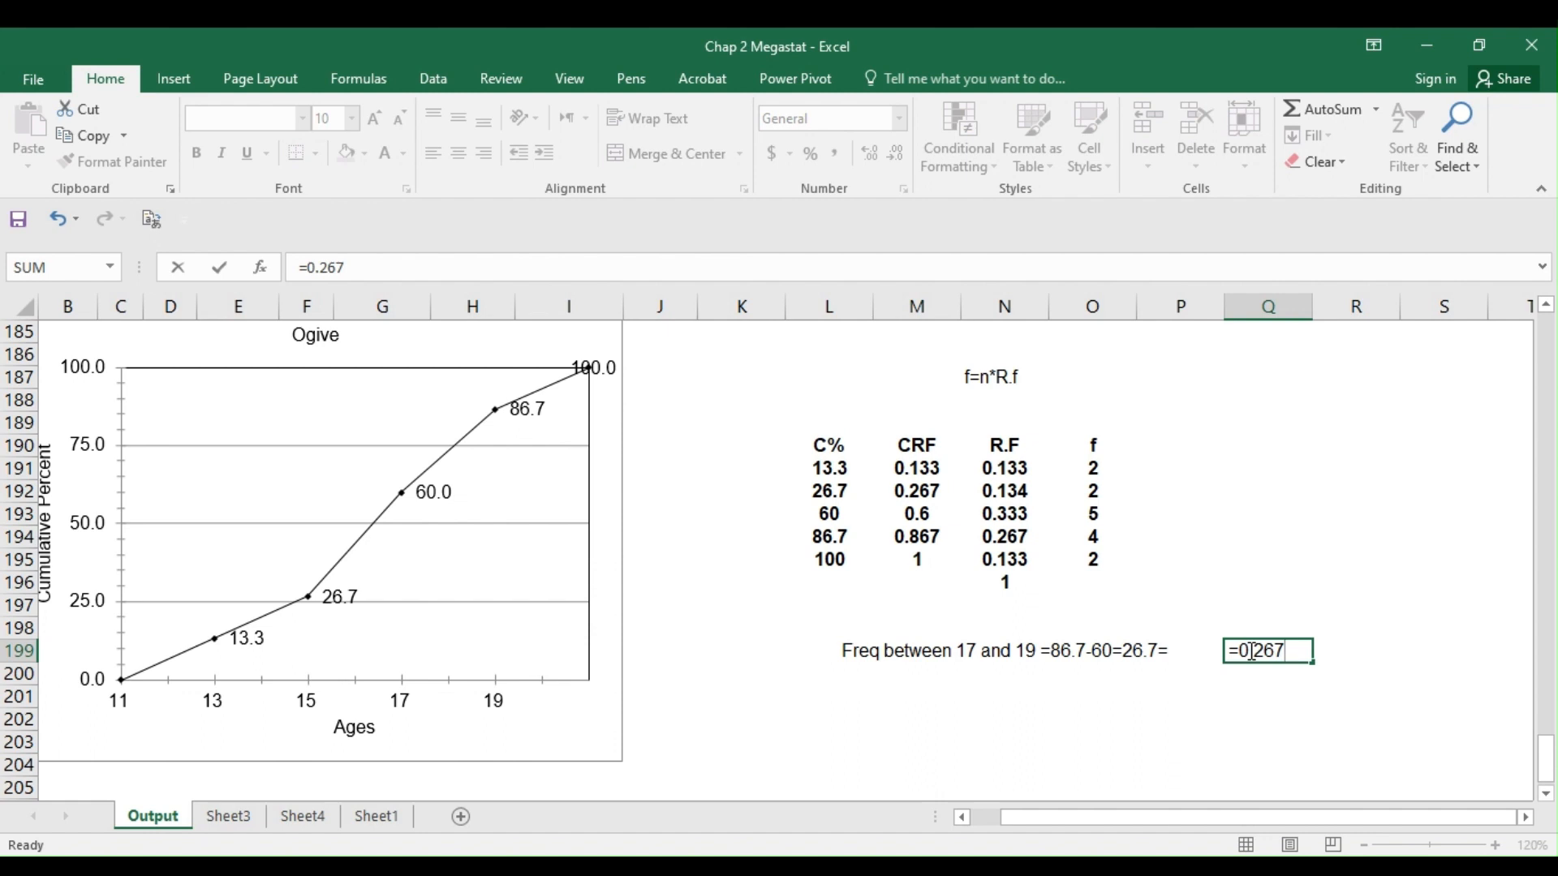
pyautogui.write('*15')
pyautogui.press('Return')
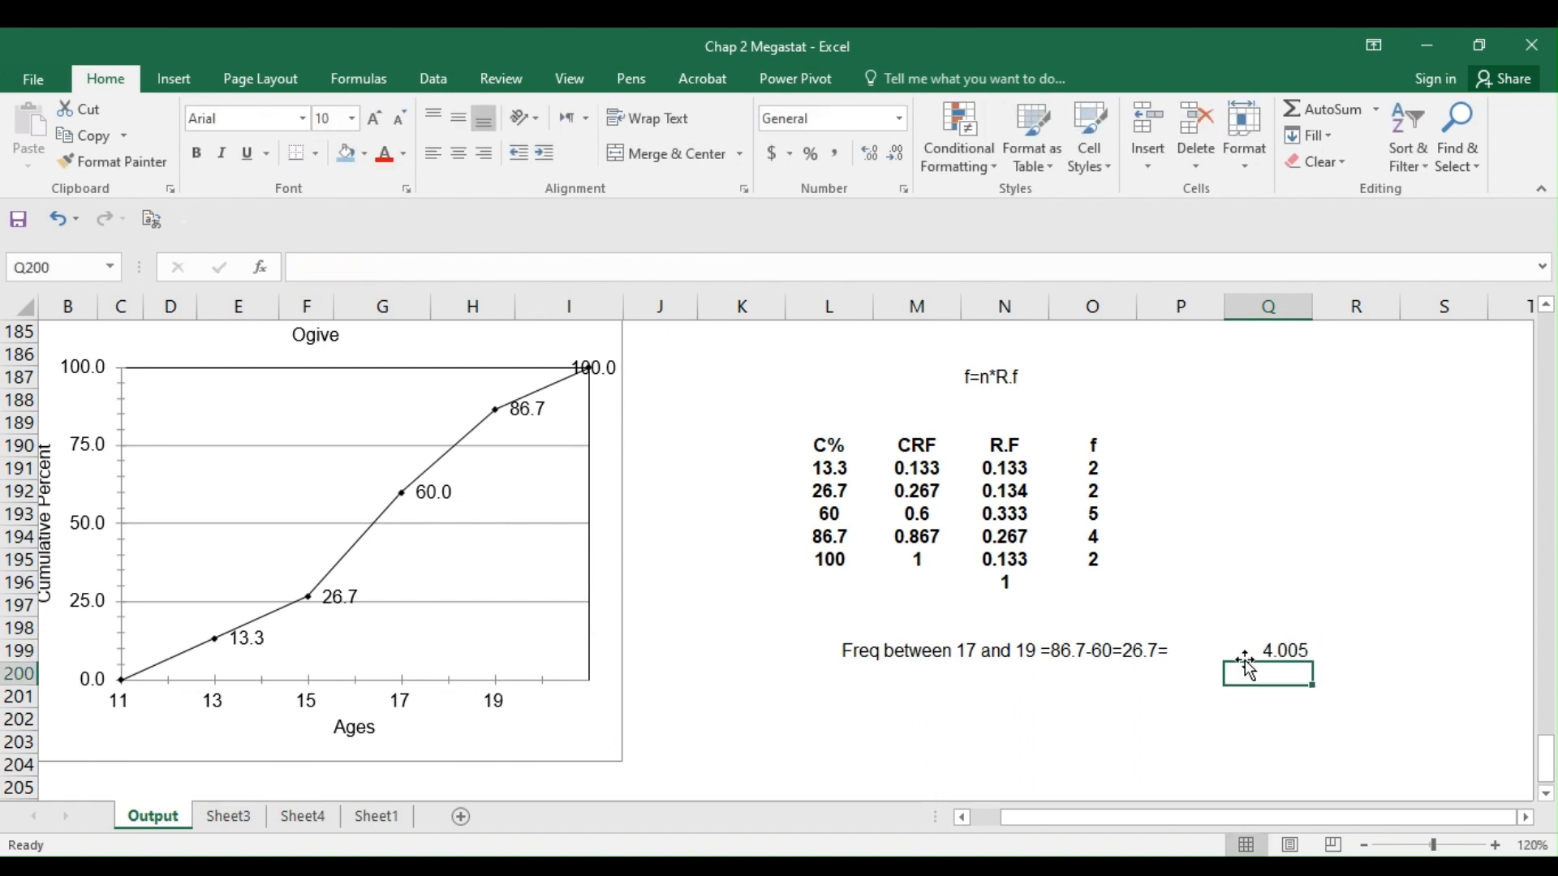
# - Show the calculated frequency in Q199 without decimal places
pyautogui.click(1245, 650)
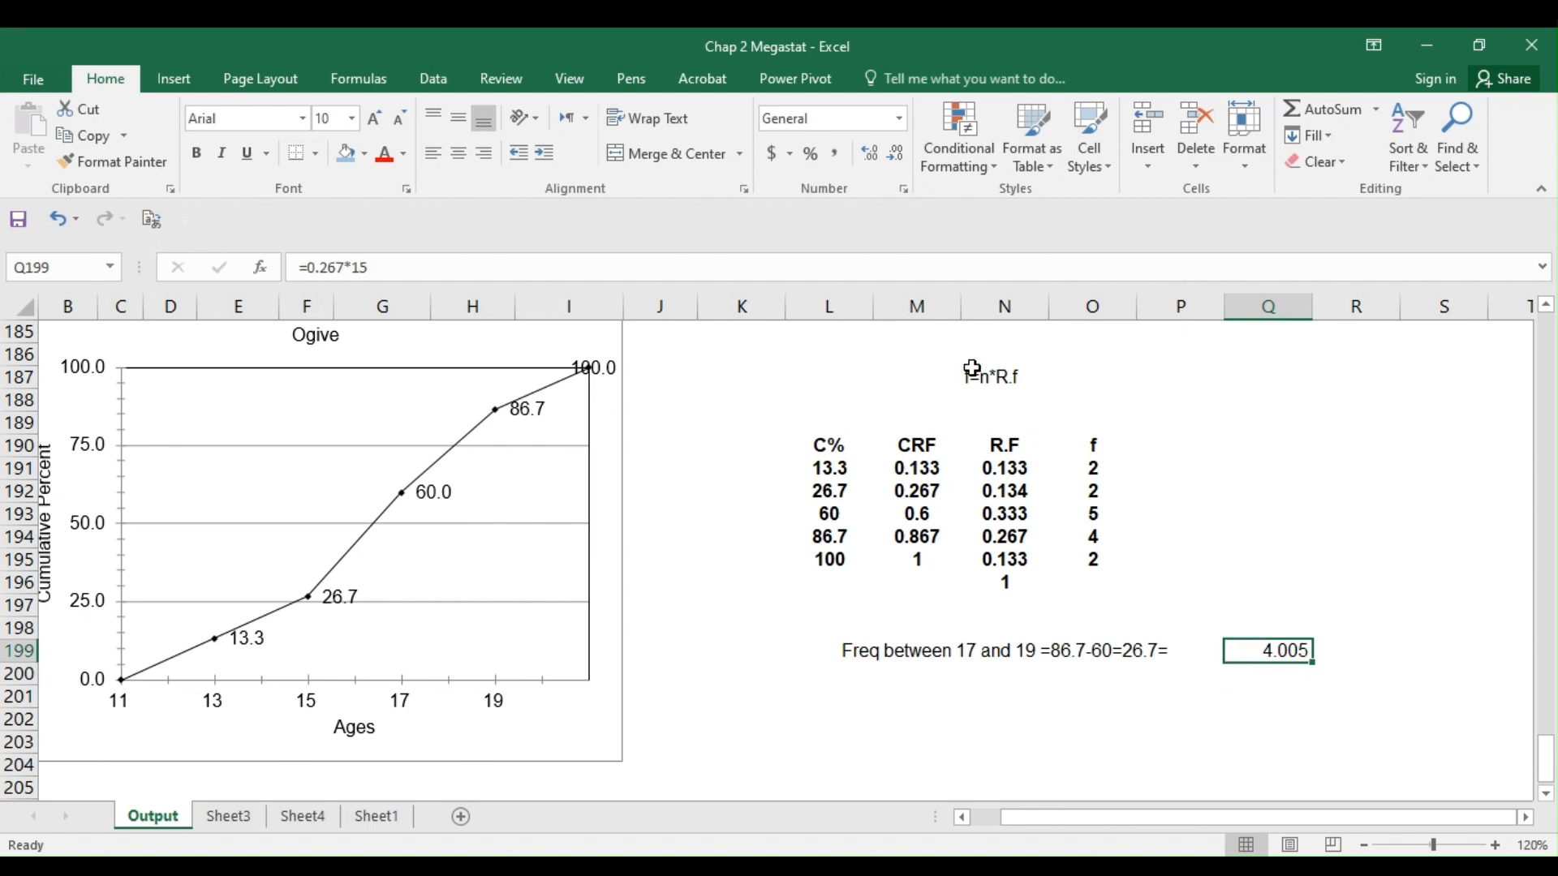
pyautogui.click(895, 155)
pyautogui.click(896, 155)
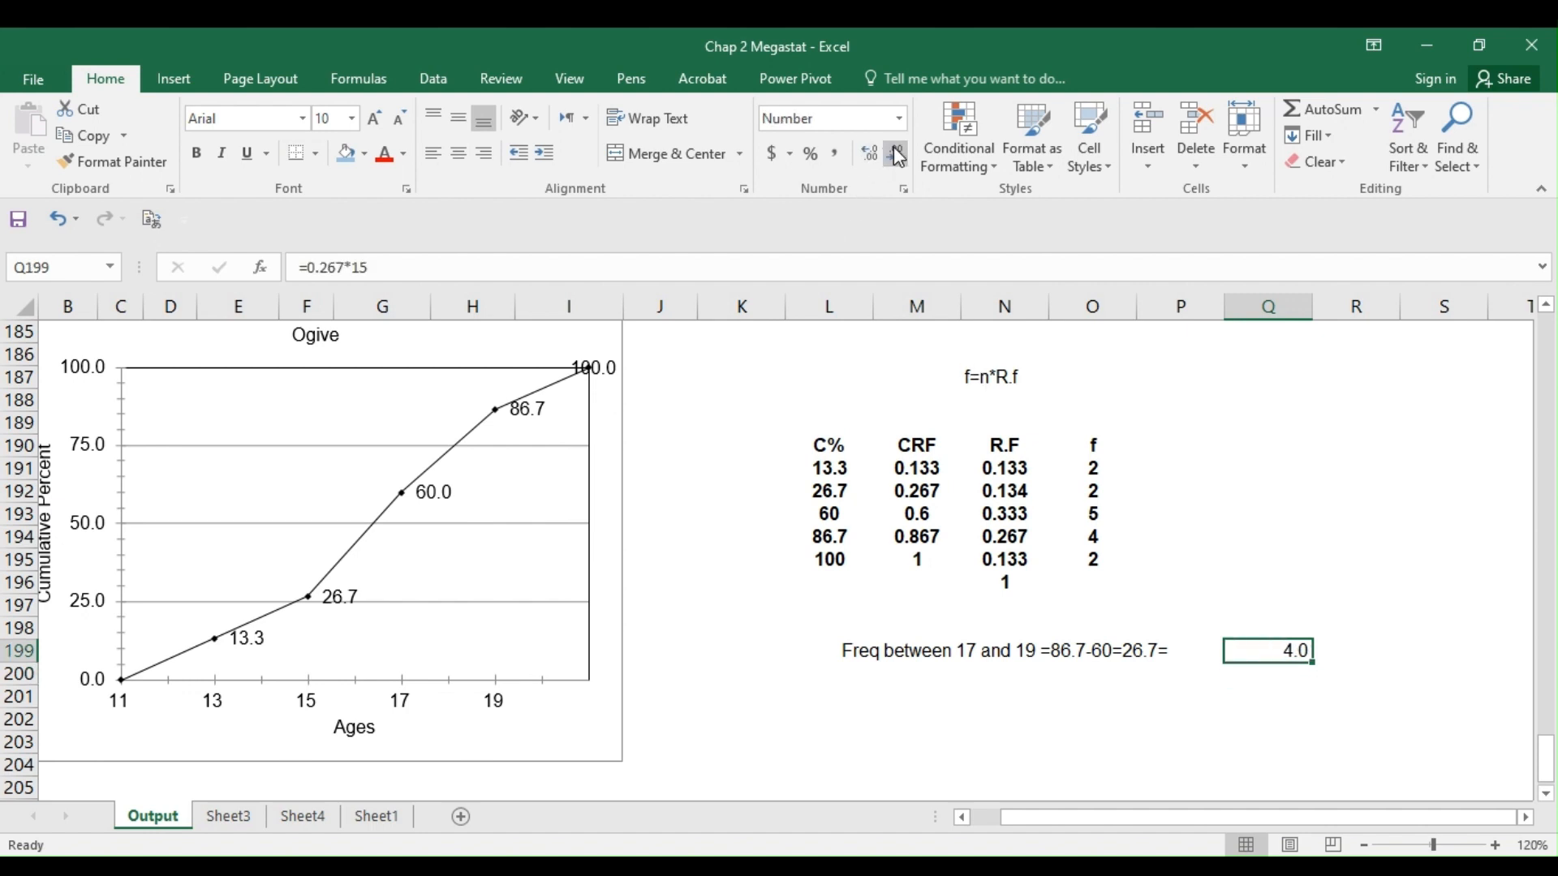
pyautogui.click(896, 154)
pyautogui.click(1014, 676)
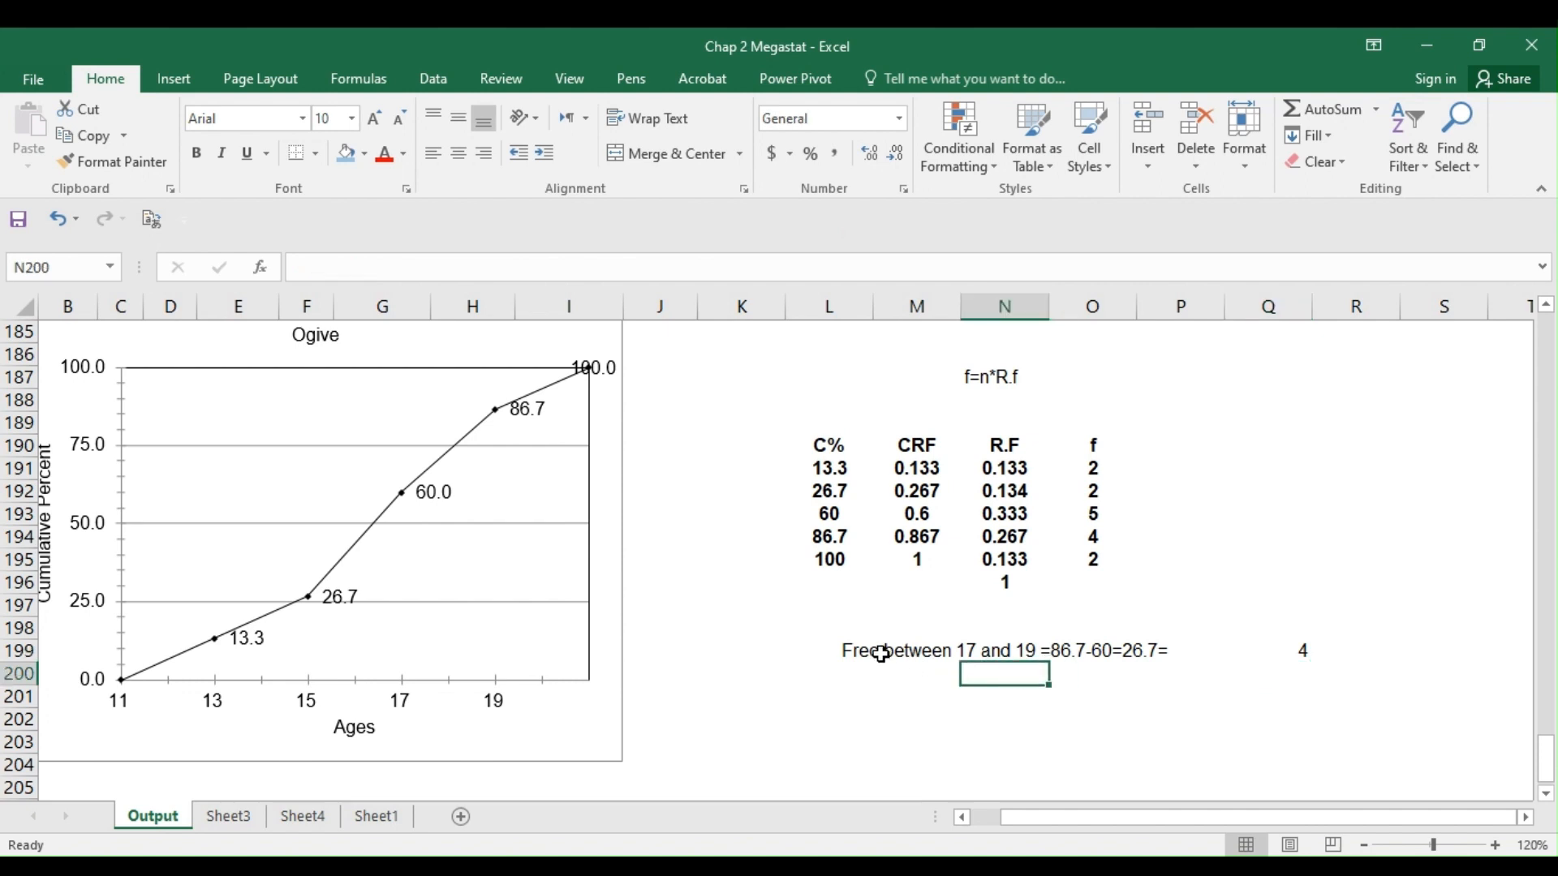
# - Unmerge the note cells in row 199 and make the note and its result in L199:Q199 bold
pyautogui.moveTo(870, 653); pyautogui.dragTo(1258, 647)
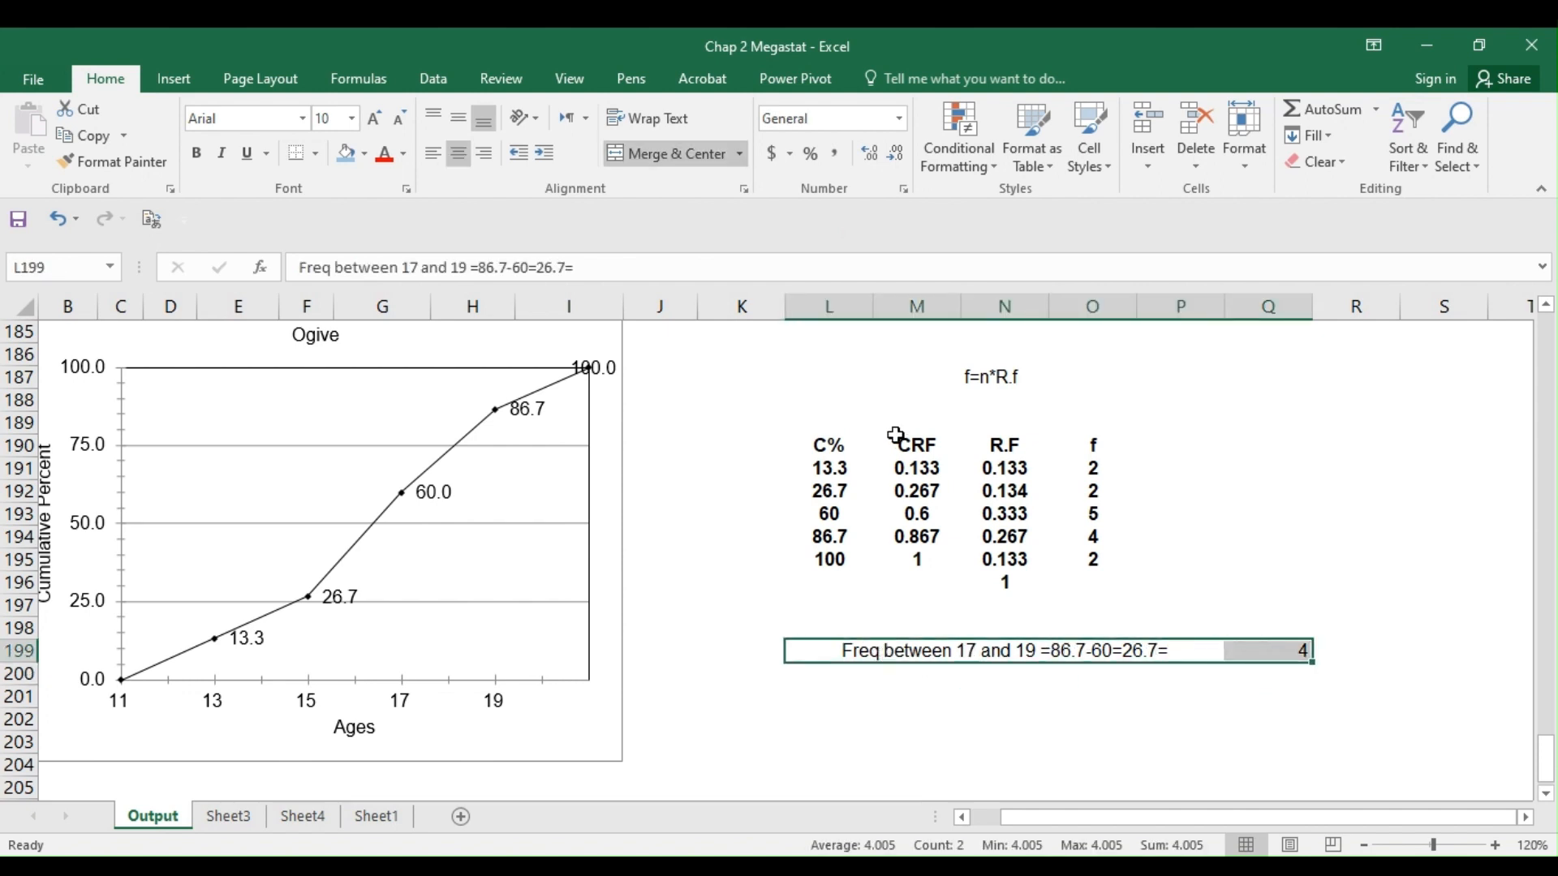
pyautogui.click(645, 155)
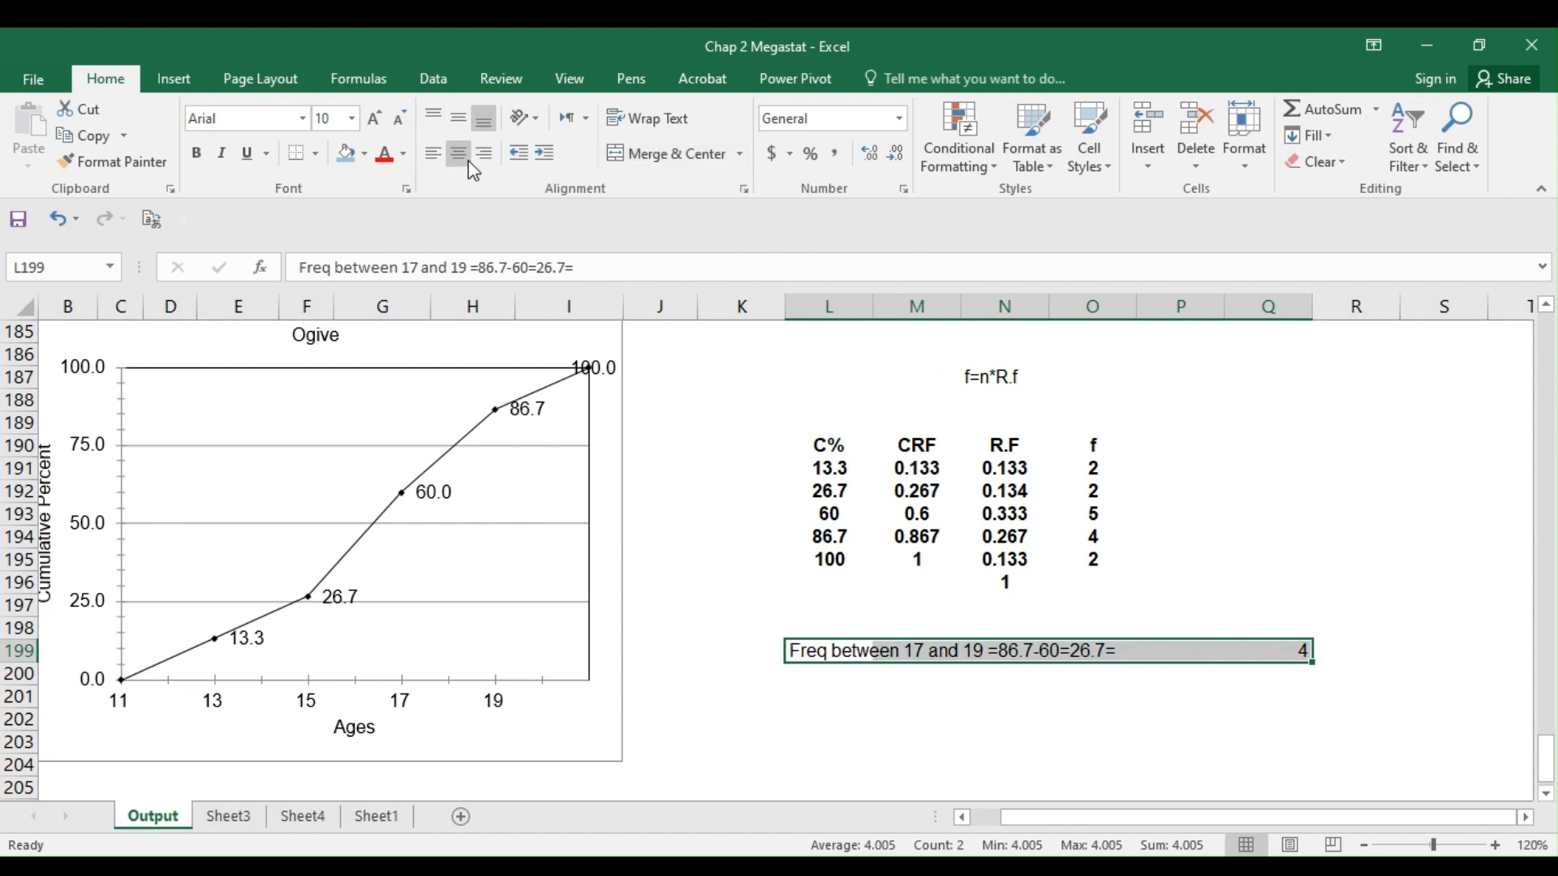
pyautogui.click(460, 162)
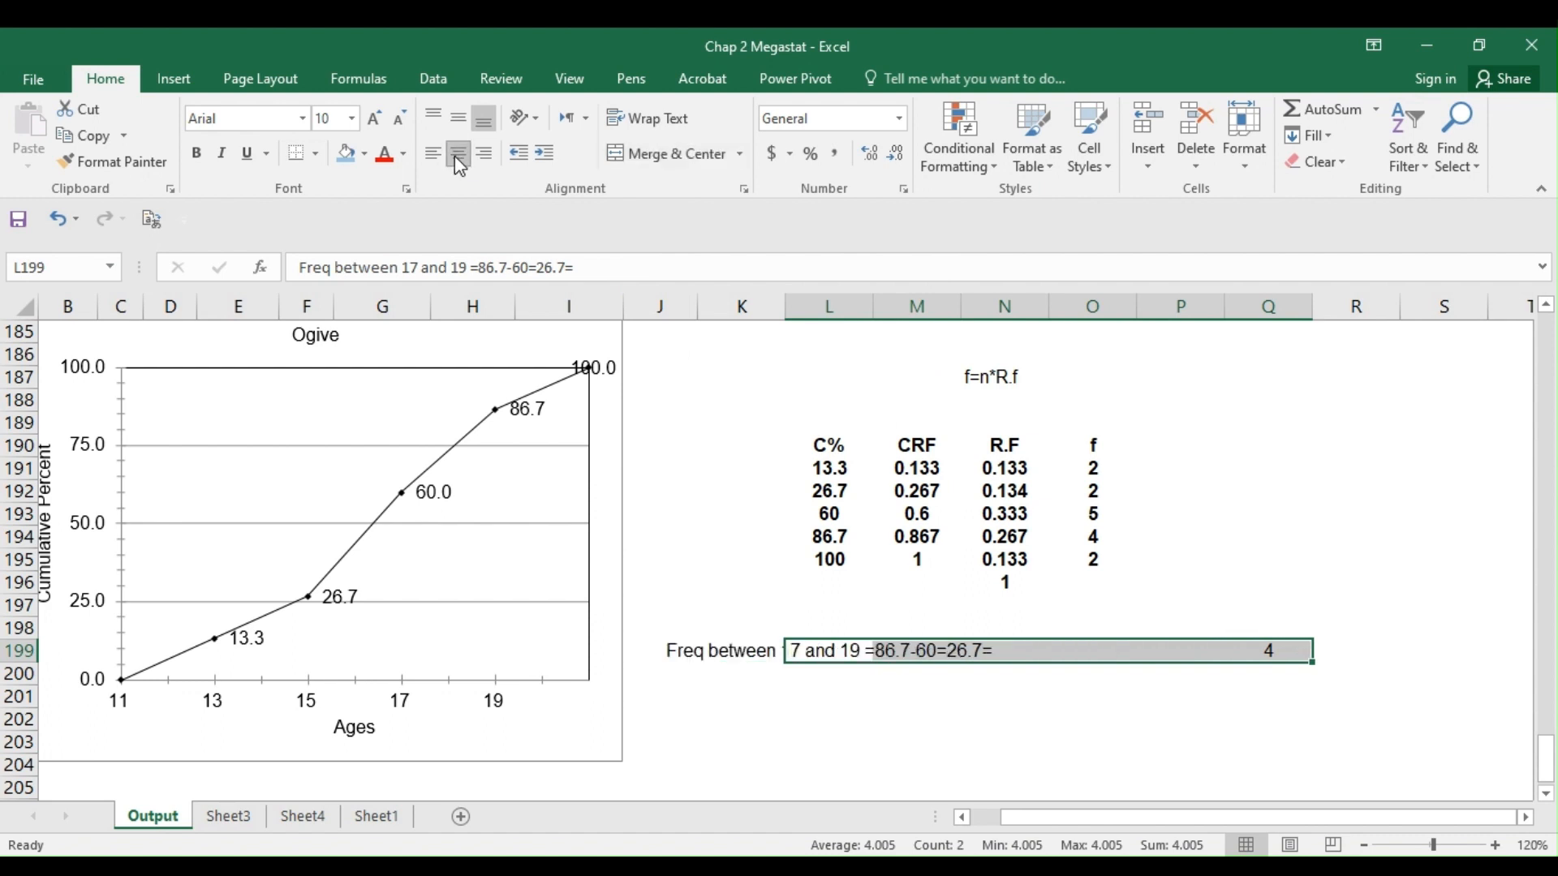
pyautogui.click(457, 158)
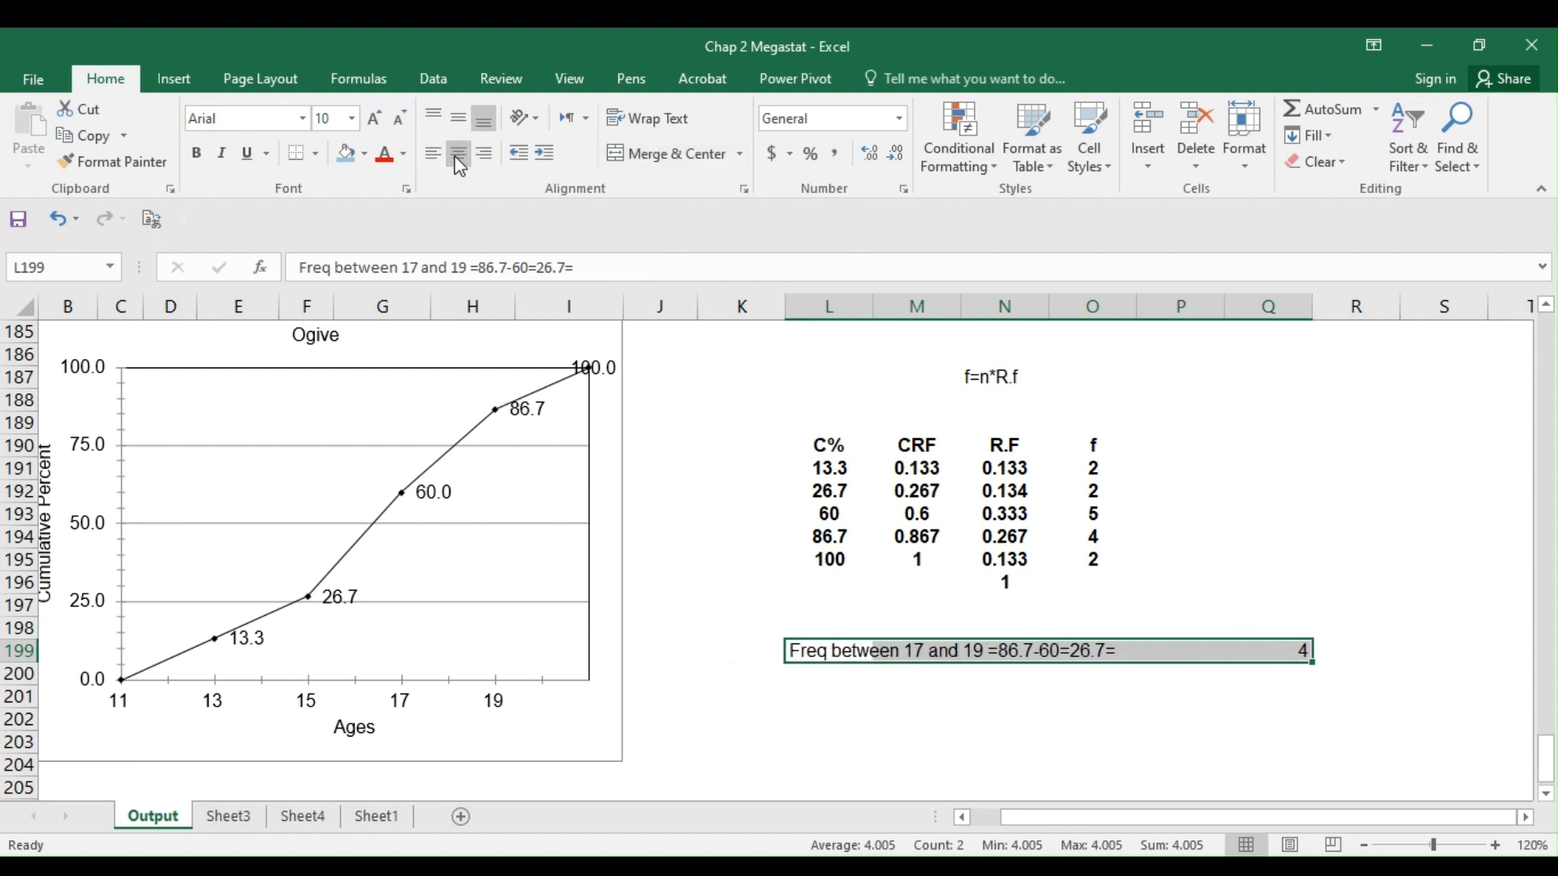
pyautogui.click(196, 155)
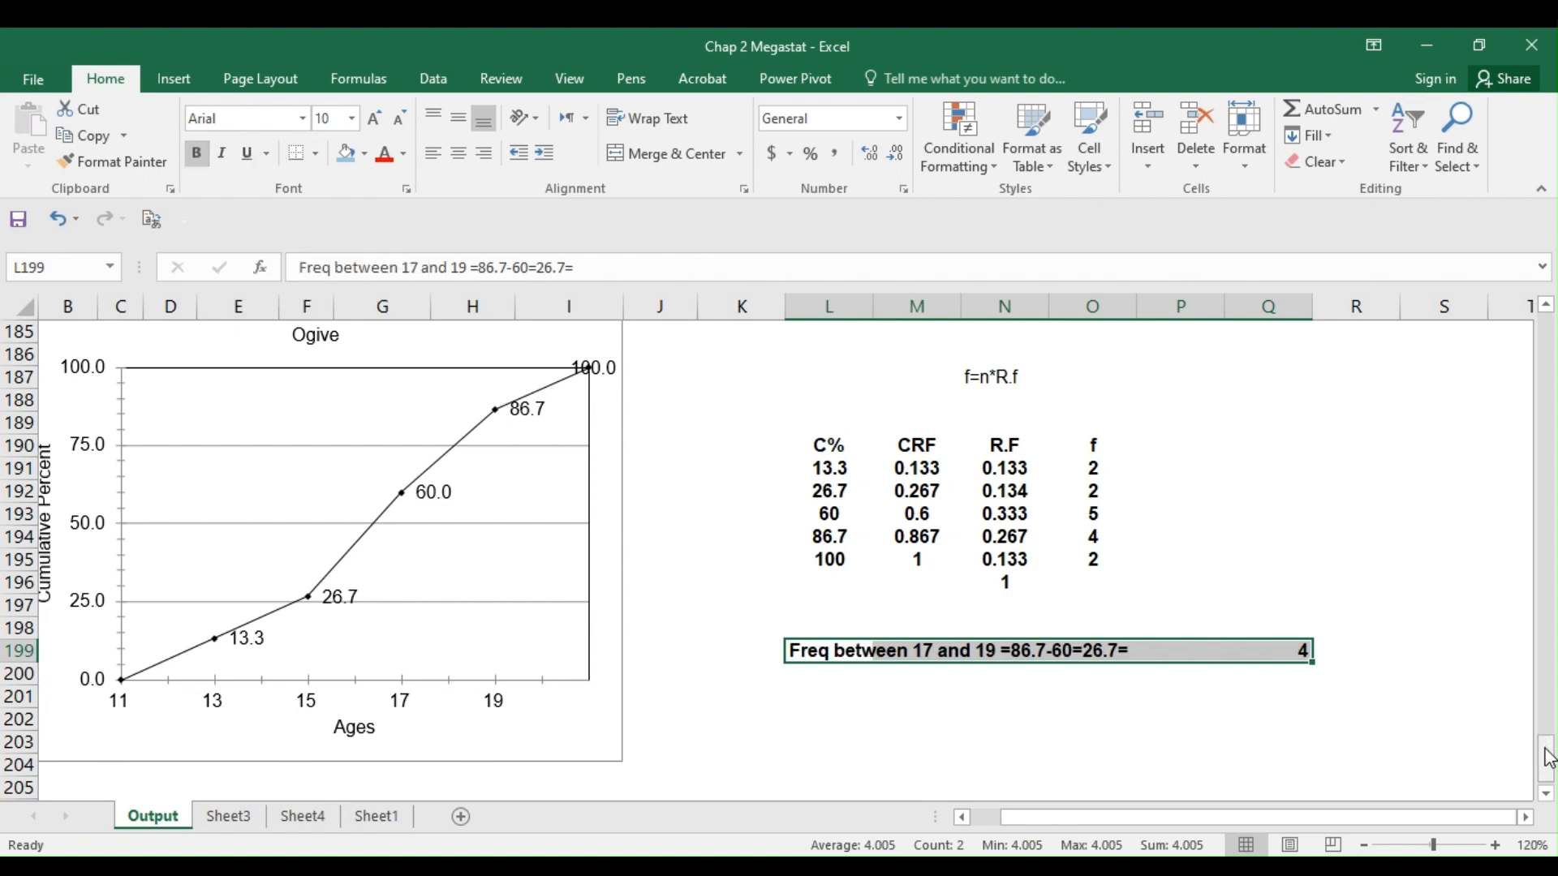
# - Check the result against the frequency of the 17 to 19 class in the Ages frequency distribution table
pyautogui.moveTo(1546, 758); pyautogui.dragTo(1544, 625)
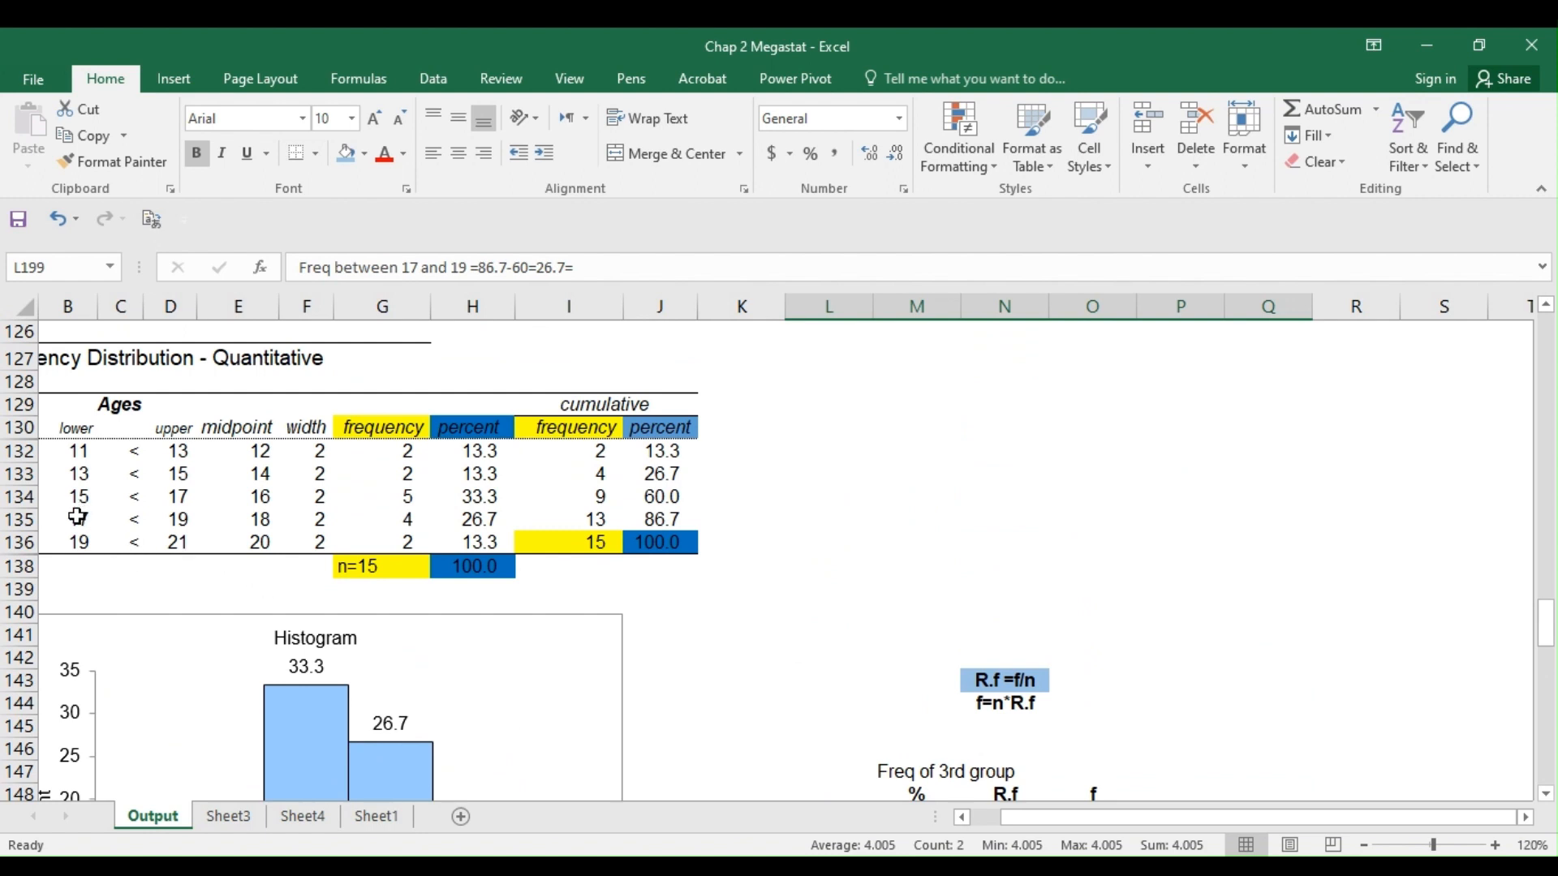
pyautogui.moveTo(78, 520); pyautogui.dragTo(374, 525)
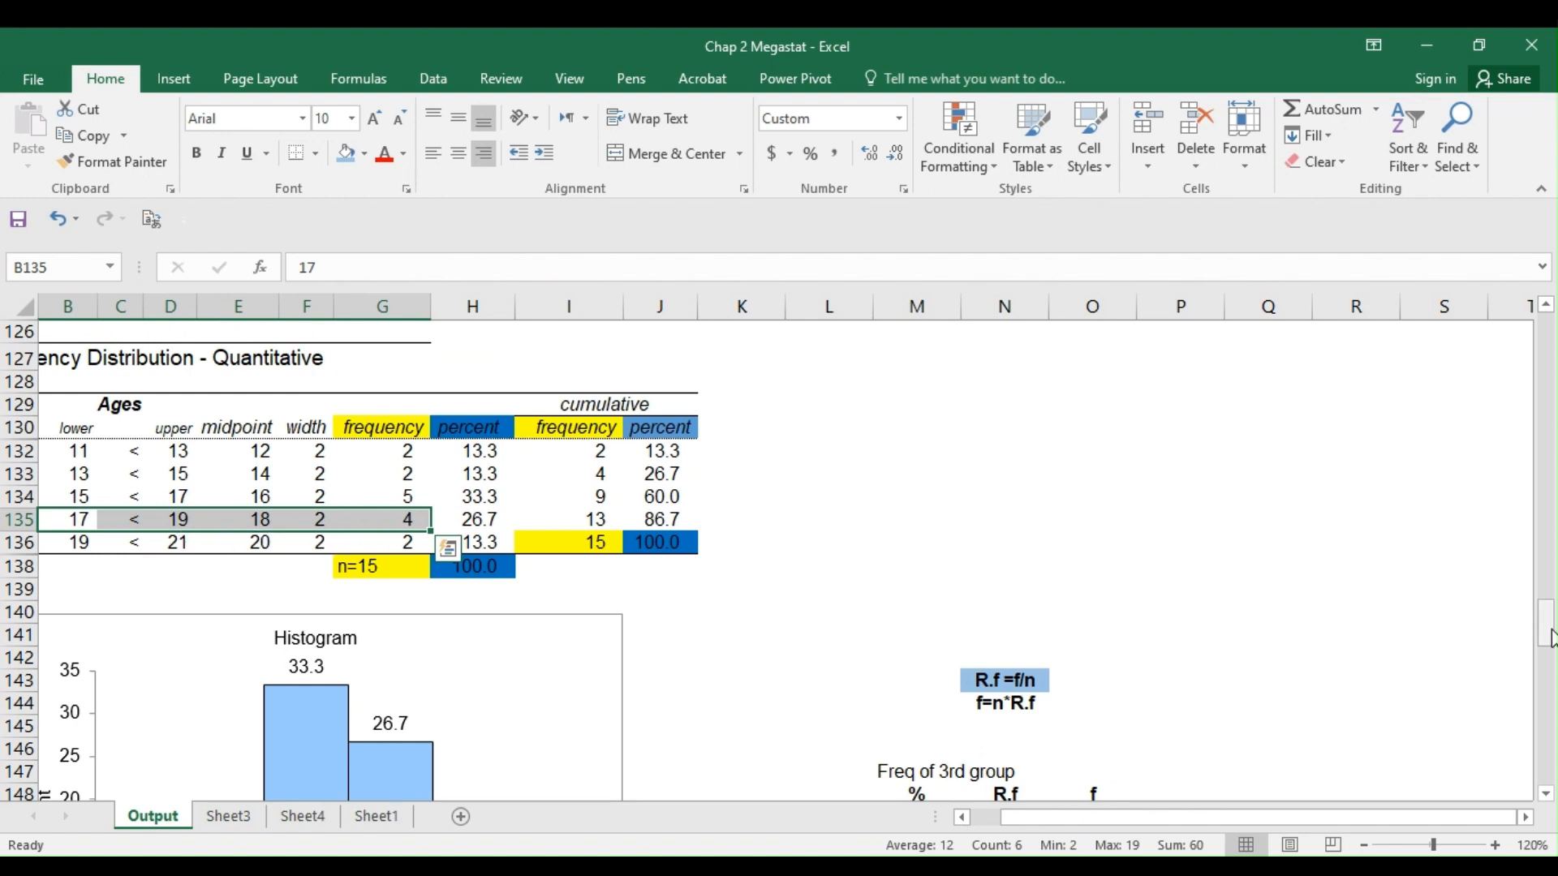
pyautogui.moveTo(1550, 626); pyautogui.dragTo(1551, 760)
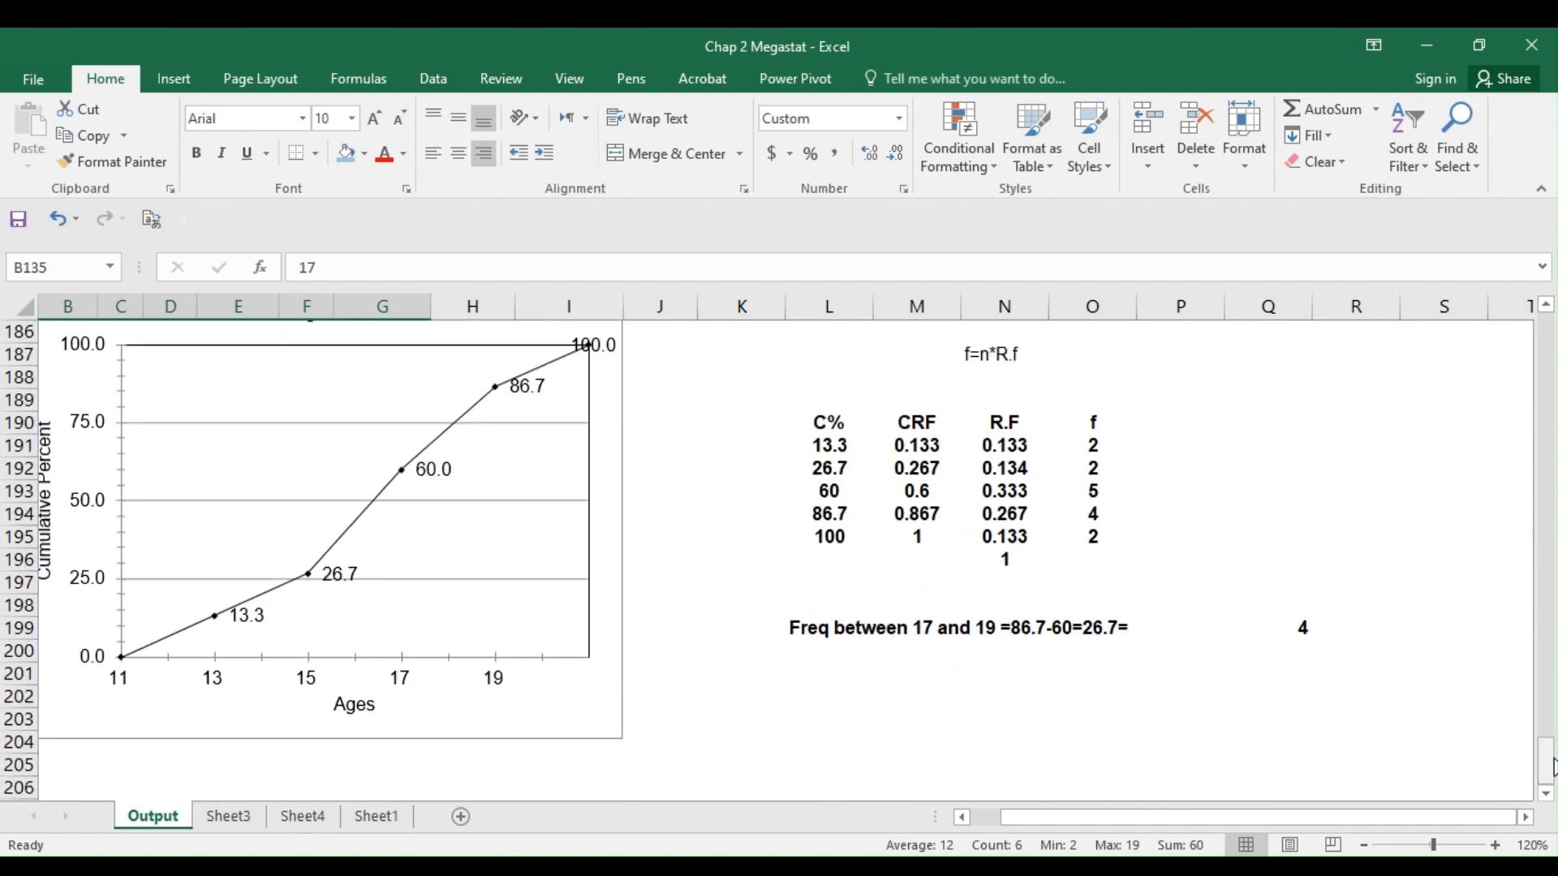
# - Center the formula note f=n*R.f in N187 and make it bold
pyautogui.click(990, 347)
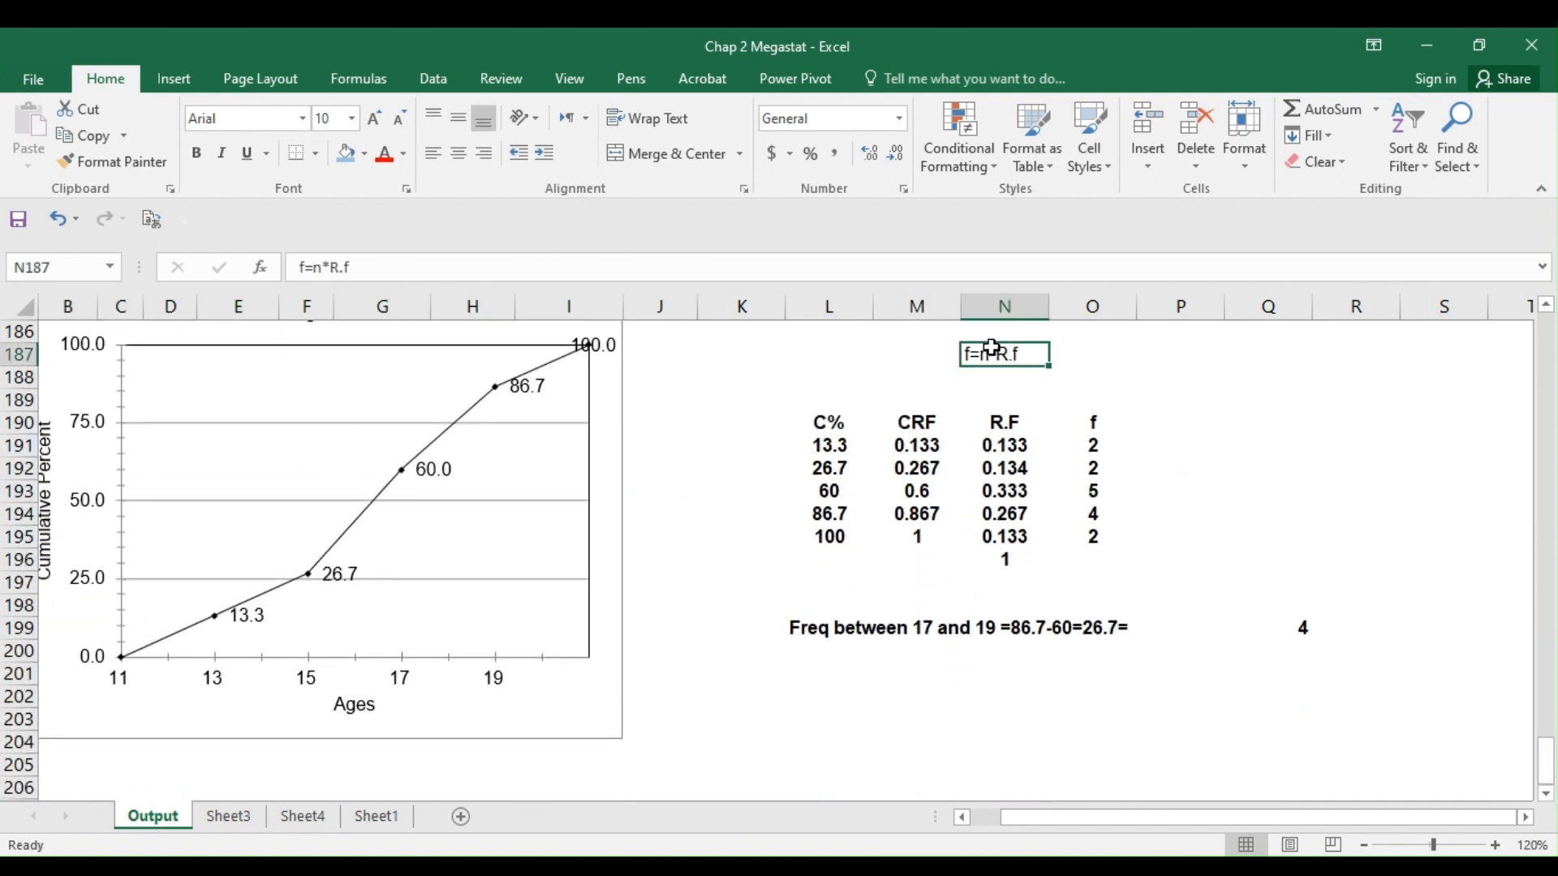
pyautogui.click(458, 154)
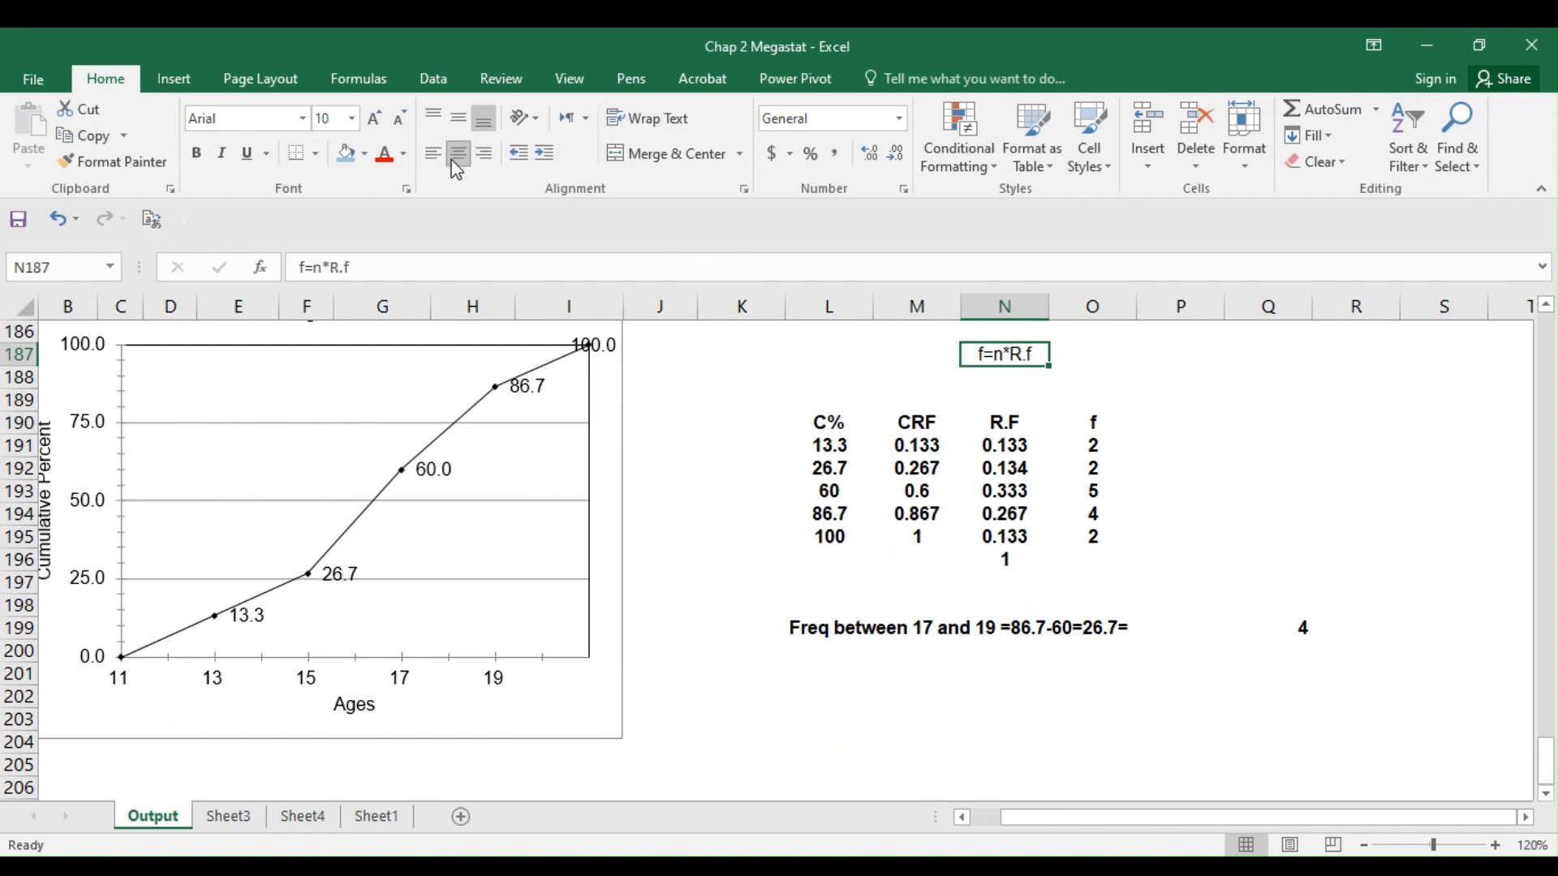
pyautogui.click(196, 154)
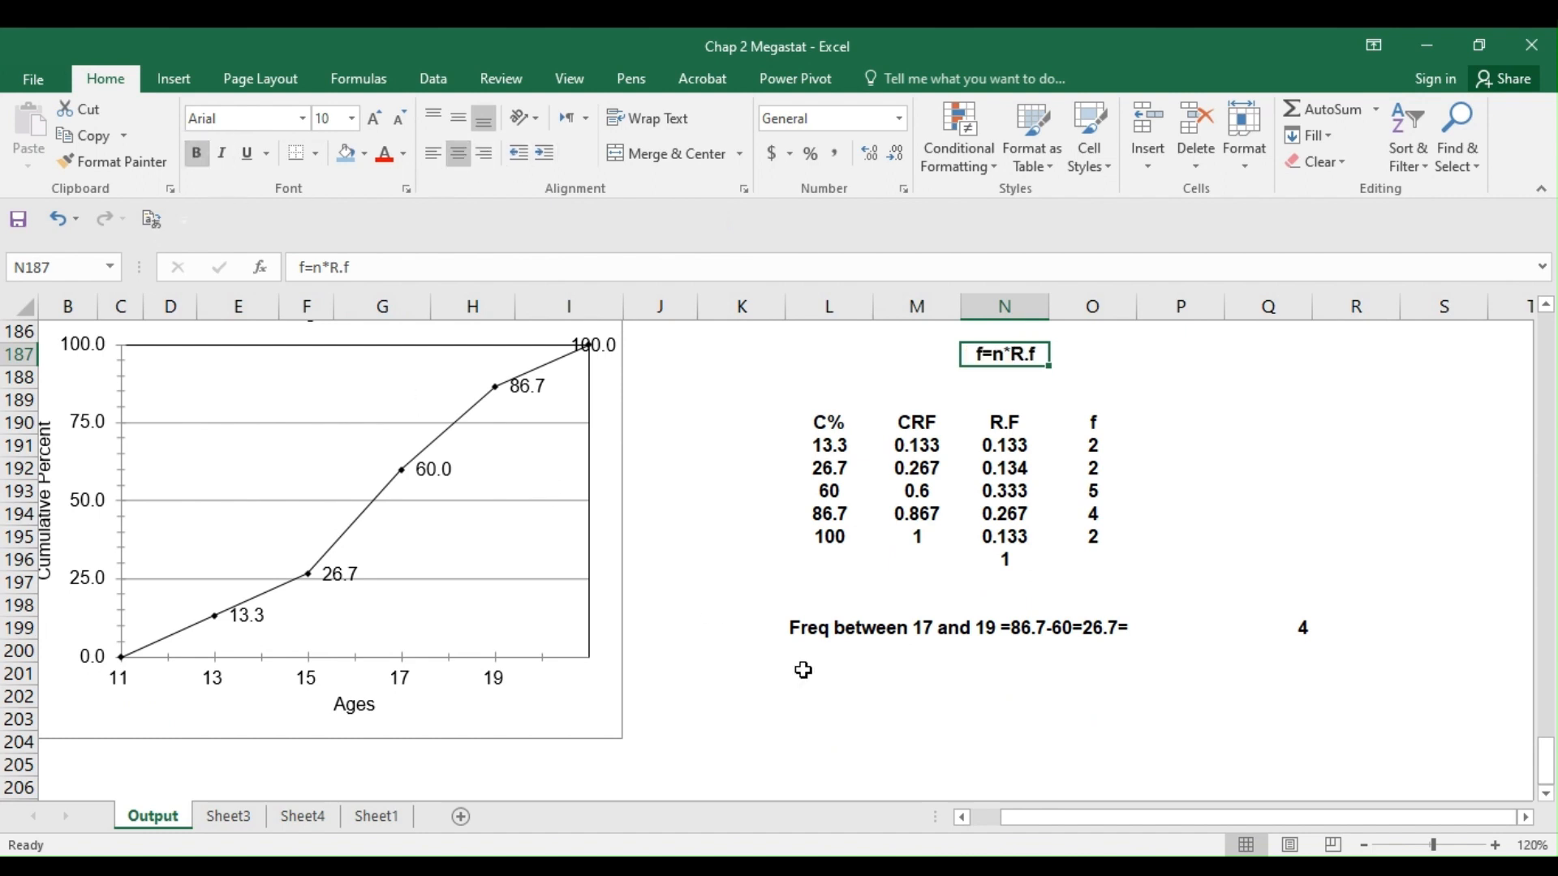